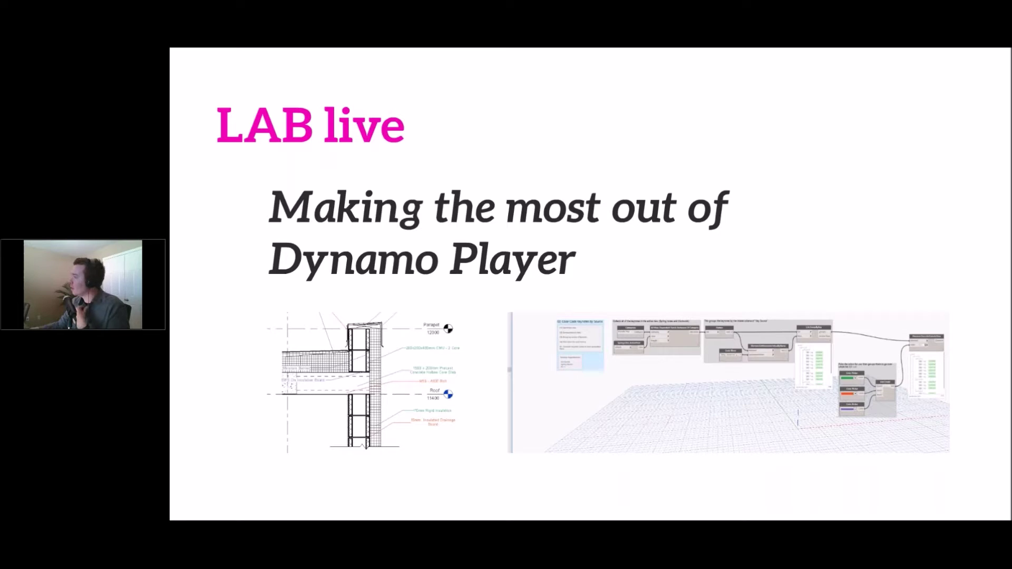
# - Advance the Prezi presentation from the LAB title slide to the WHO AM I? slide
pyautogui.moveTo(651, 544)
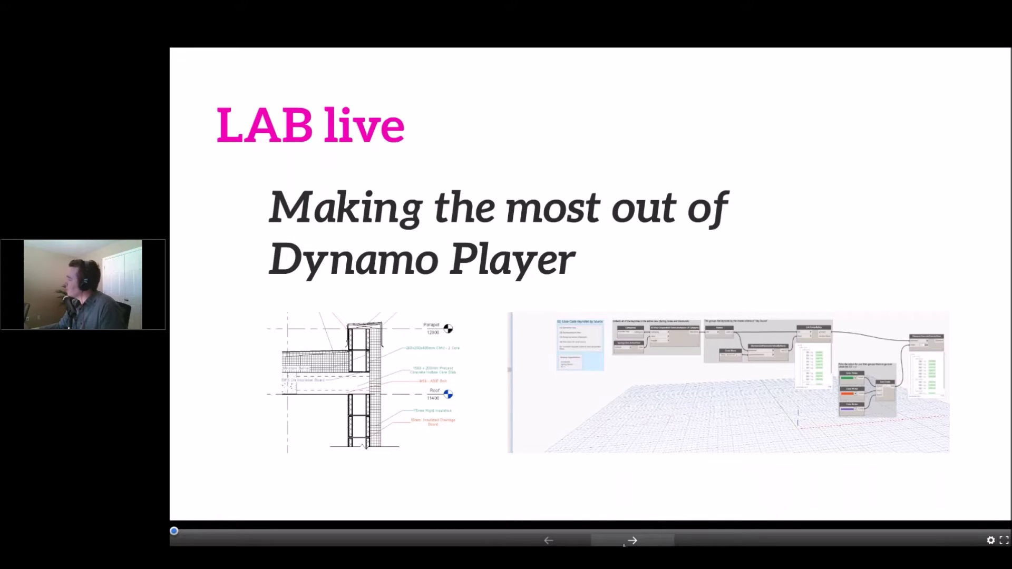
pyautogui.click(628, 542)
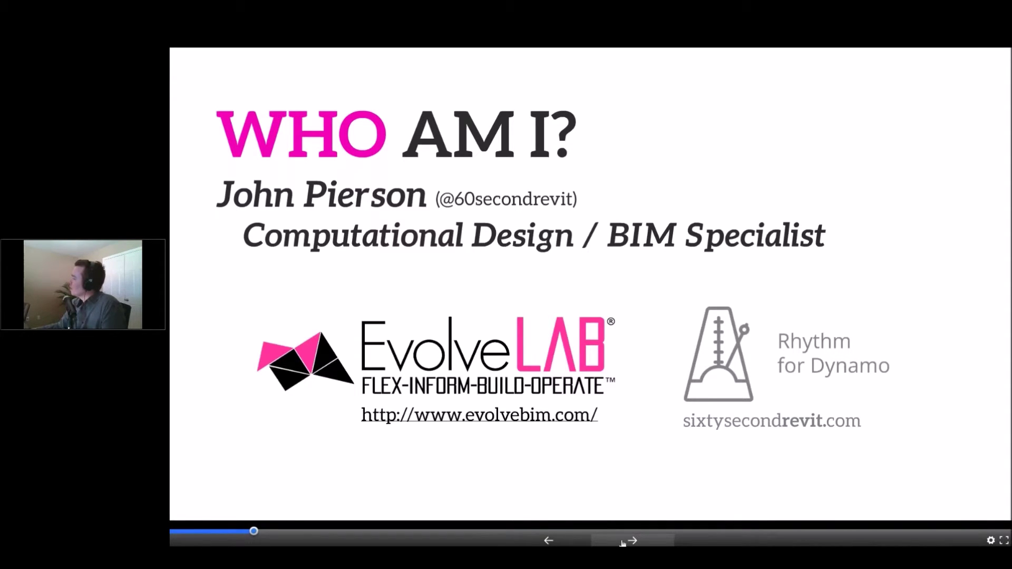
# - Go to the What Is Dynamo Player? slide and exit full-screen presentation mode
pyautogui.click(623, 543)
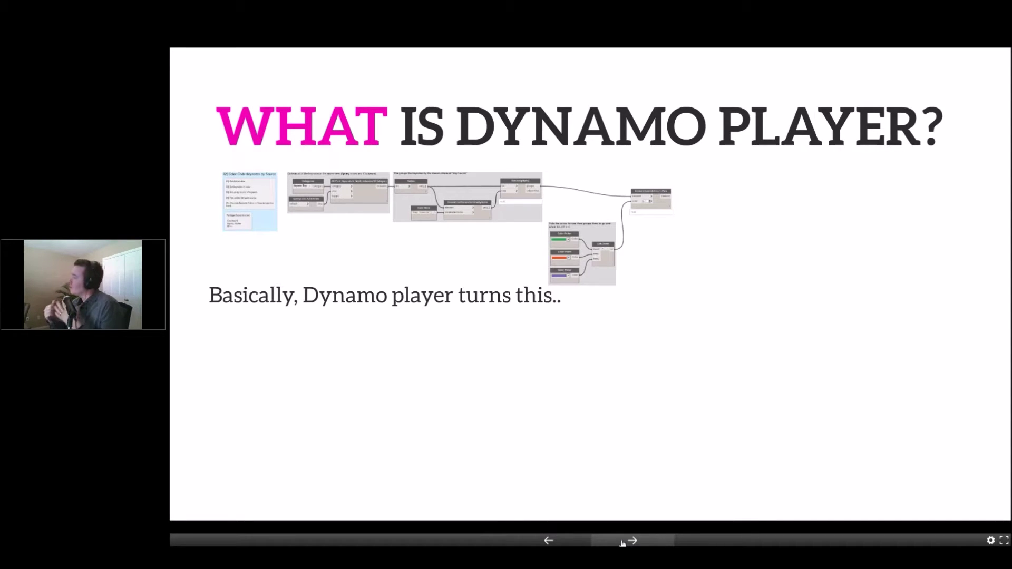
pyautogui.click(632, 540)
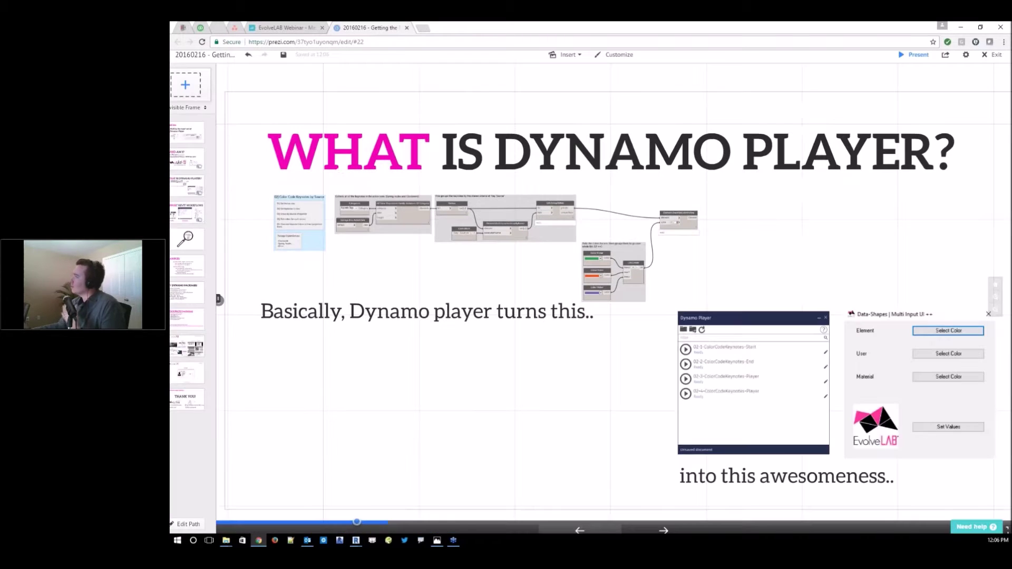
# - Load forum.dynamobim.com in a new tab, return to Prezi and reveal the Dynamo Player images
pyautogui.hotkey('ctrl', 't')
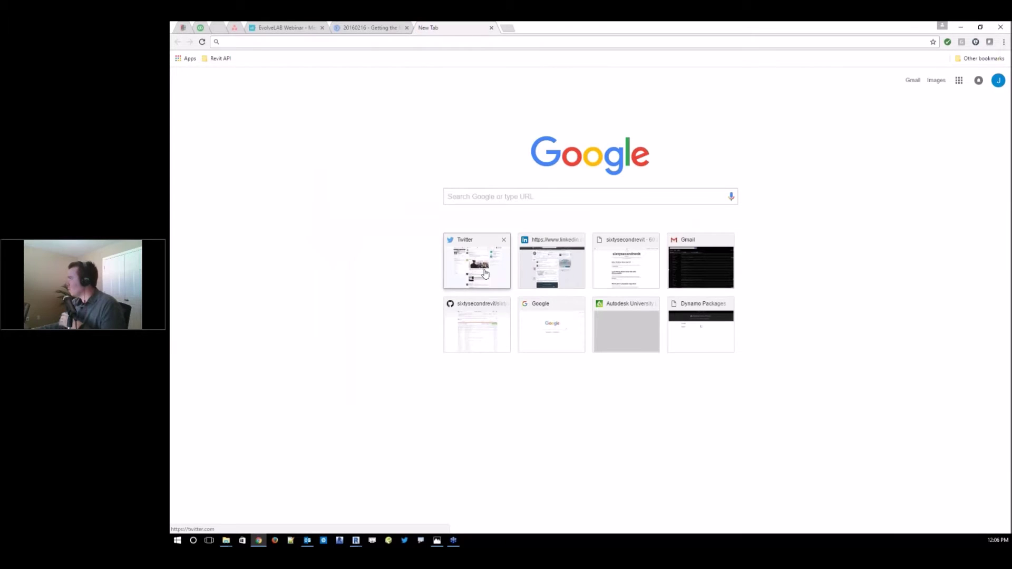
pyautogui.write('forum.dynamobim.com')
pyautogui.press('Return')
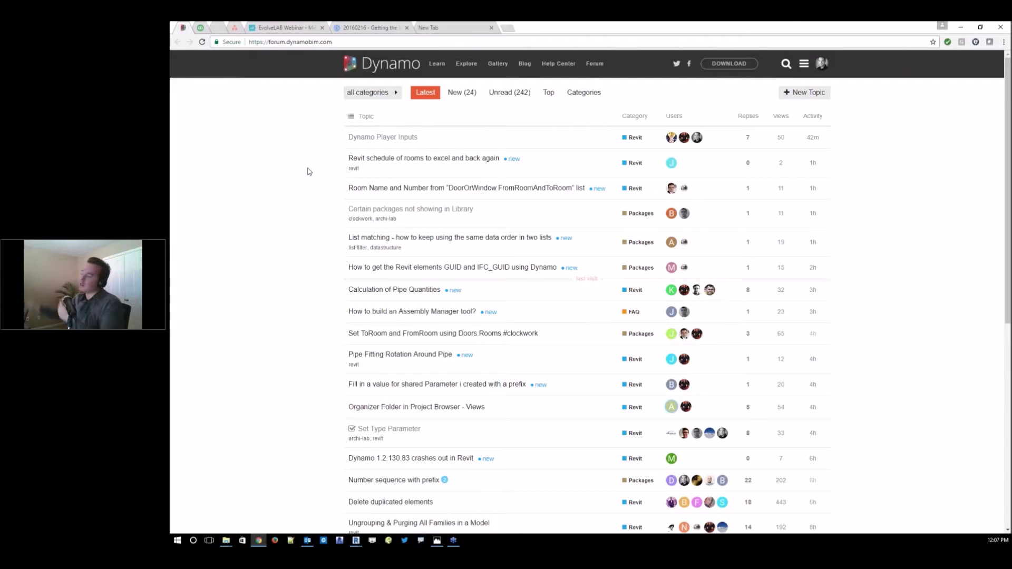
pyautogui.click(380, 27)
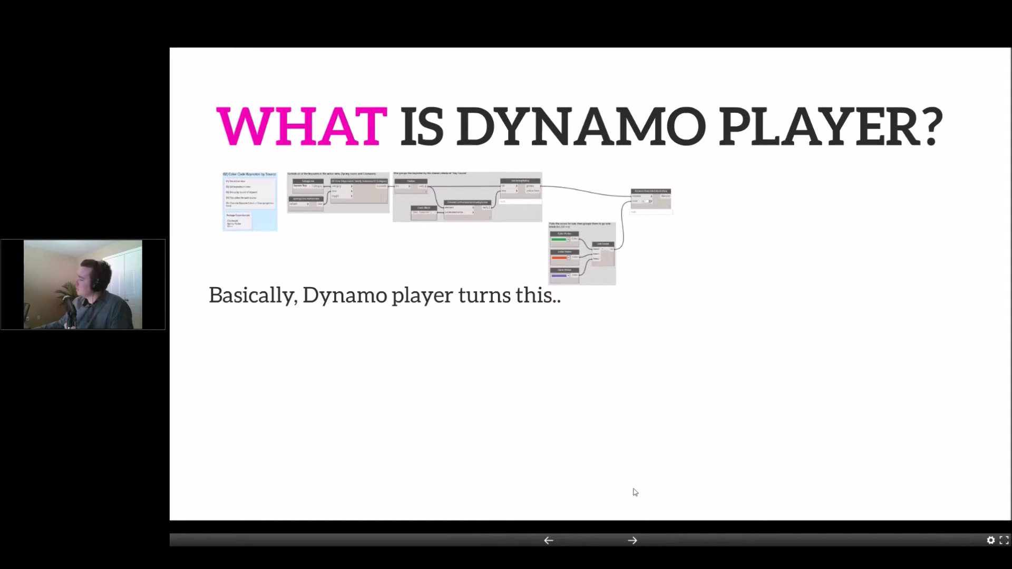
pyautogui.click(634, 542)
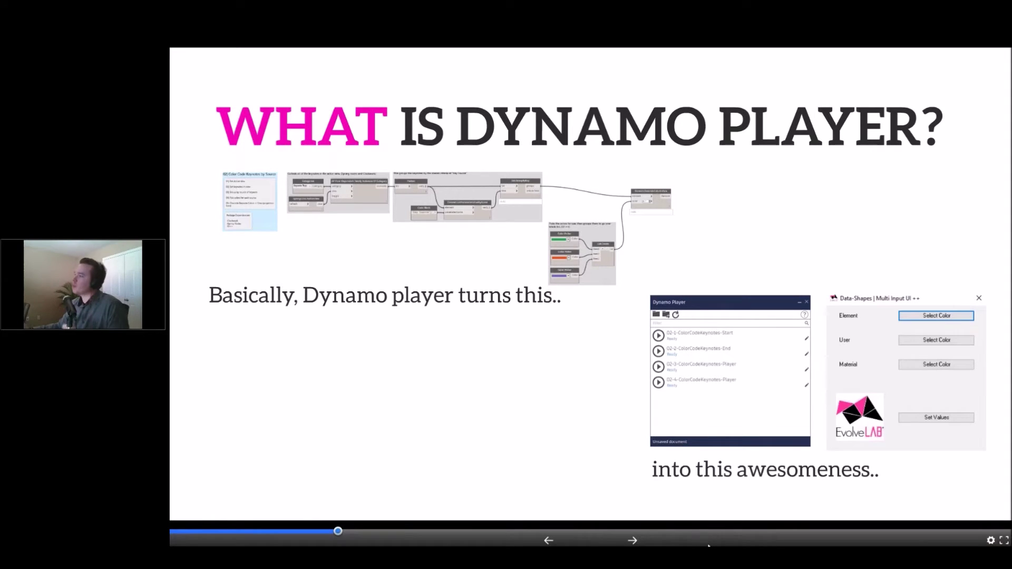
# - Advance to the Support Revit Workflows slide and reveal the Familiar ribbon image
pyautogui.click(633, 541)
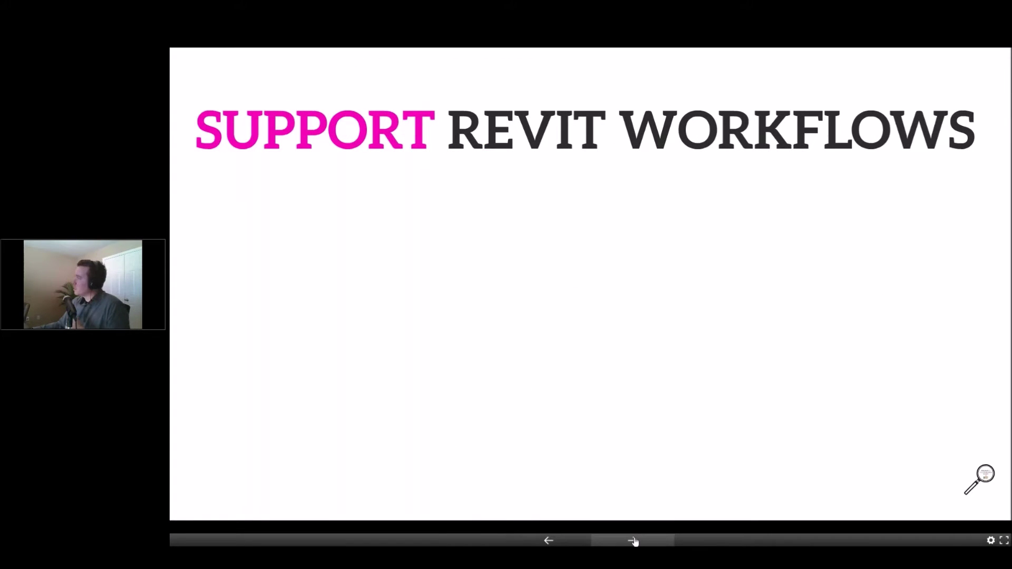
pyautogui.click(634, 541)
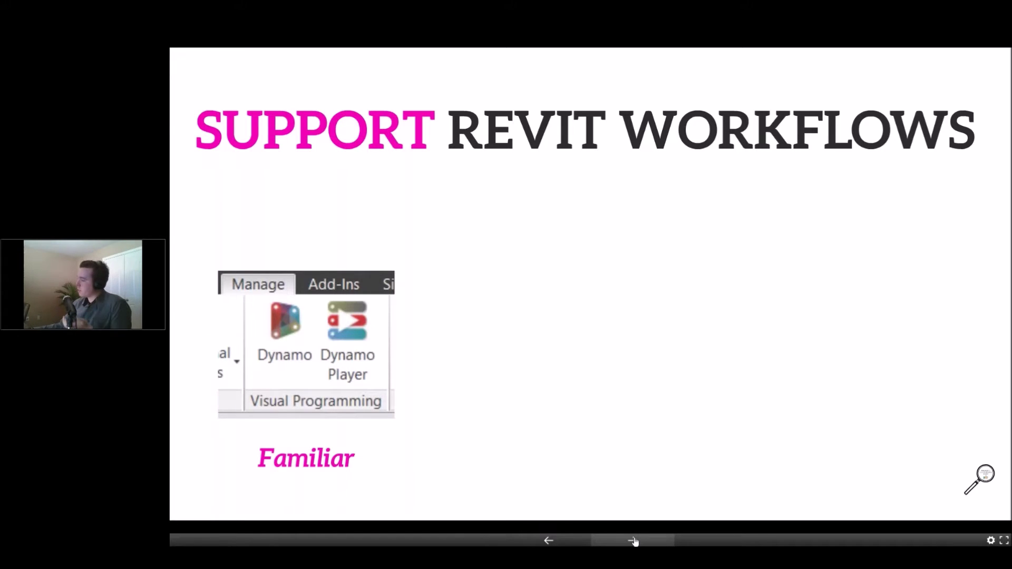
# - Reveal the Adaptable and Intuitive images, then zoom into the magnifying-glass slide
pyautogui.click(634, 542)
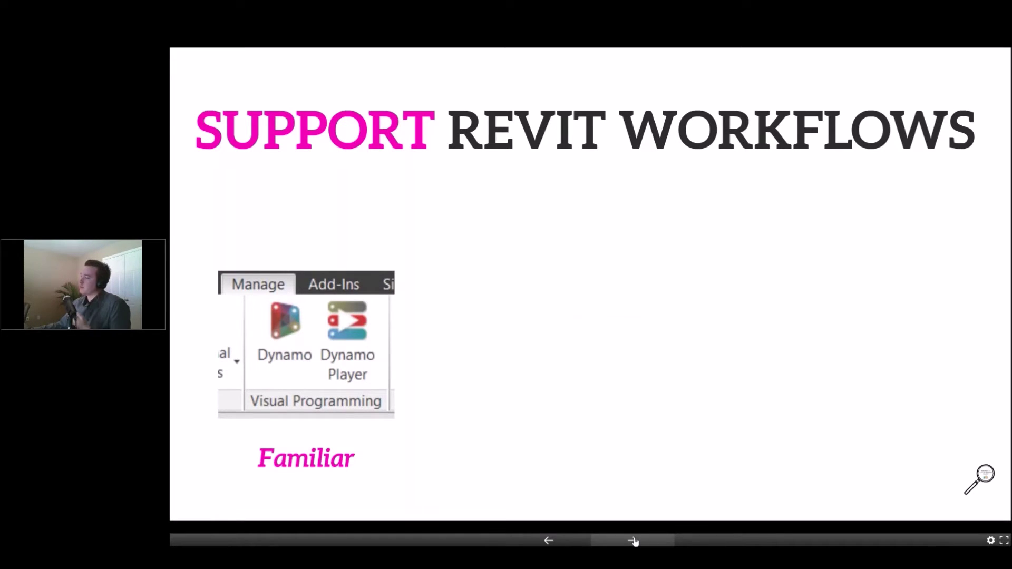
pyautogui.click(634, 541)
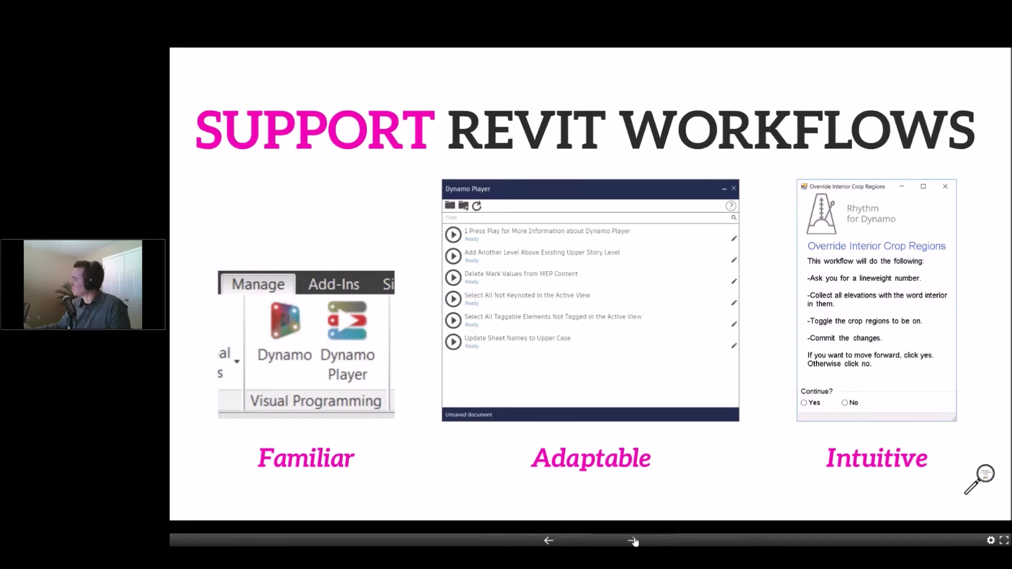
pyautogui.click(633, 541)
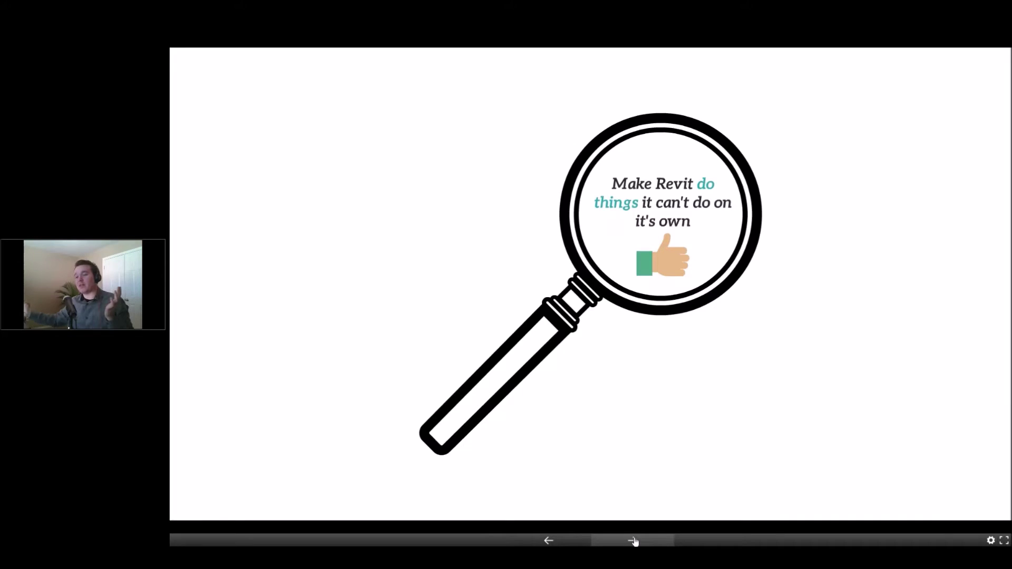
# - Advance from the magnifying-glass slide to the EXAMPLES slide
pyautogui.click(633, 542)
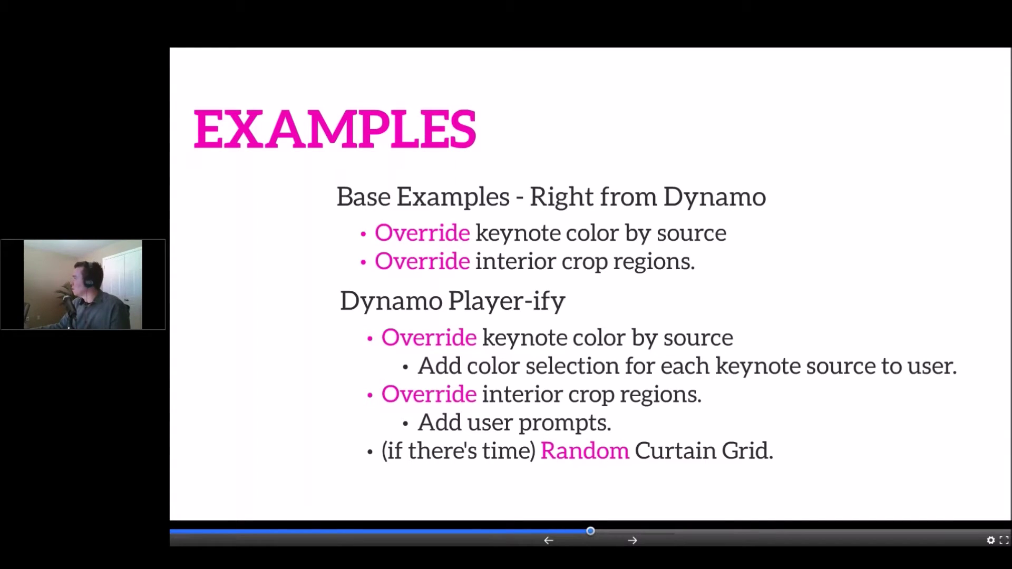
# - Move forward from the EXAMPLES slide toward KEY DYNAMO PACKAGES with the right arrow key
pyautogui.press('Right')
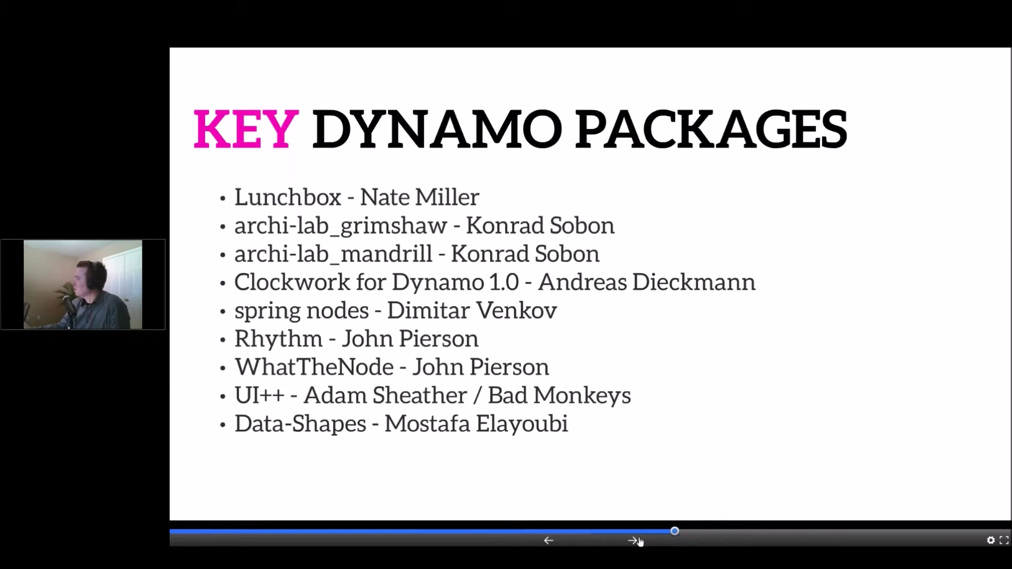
# - Advance the presentation to the KEY DYNAMO PACKAGES slide listing nine packages
pyautogui.click(633, 541)
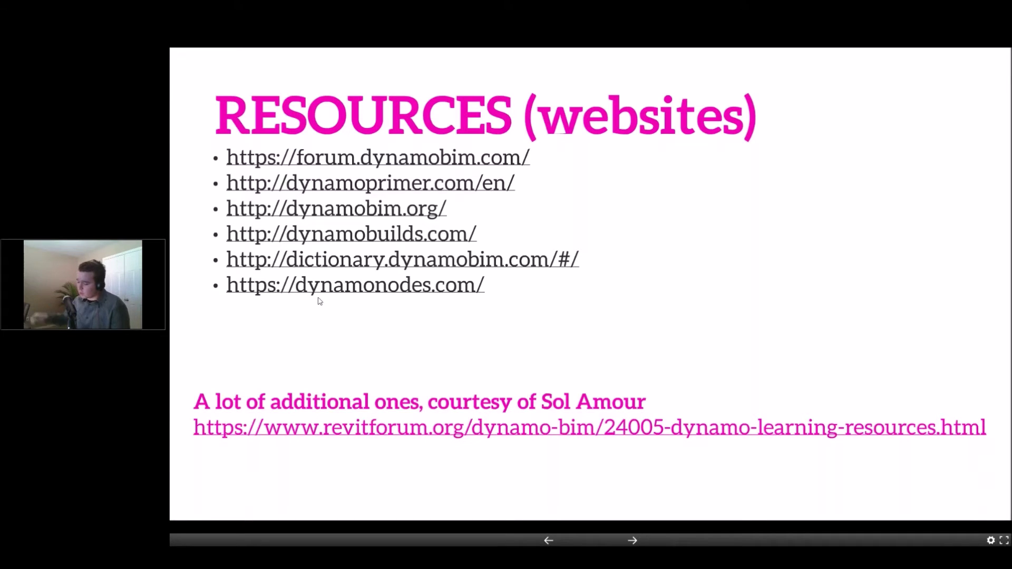
# - Advance with the right arrow key to the EvolveLAB offerings slide
pyautogui.press('Right')
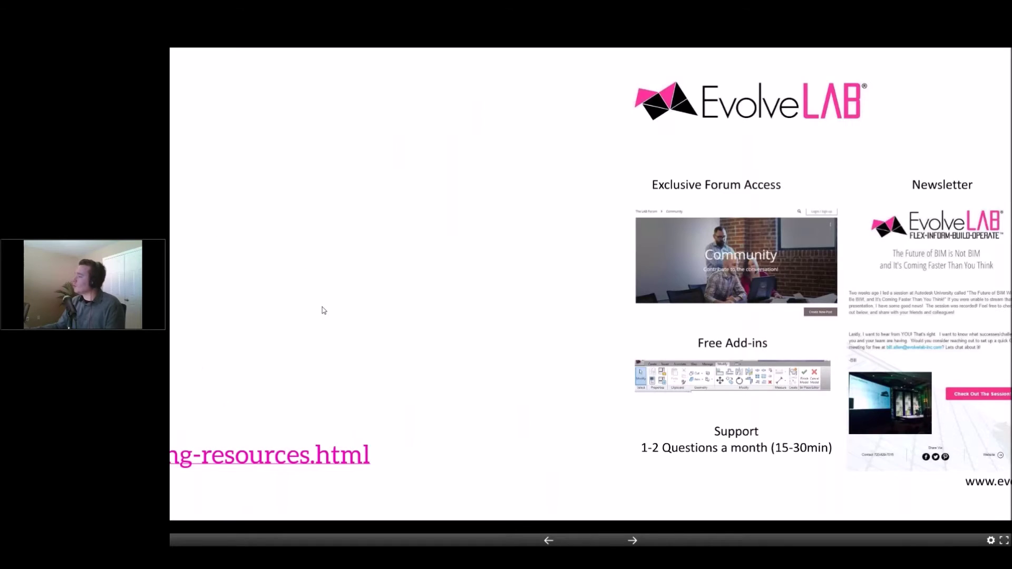
# - Exit the Prezi presentation with Esc while the EvolveLAB slide is showing
pyautogui.press('Escape')
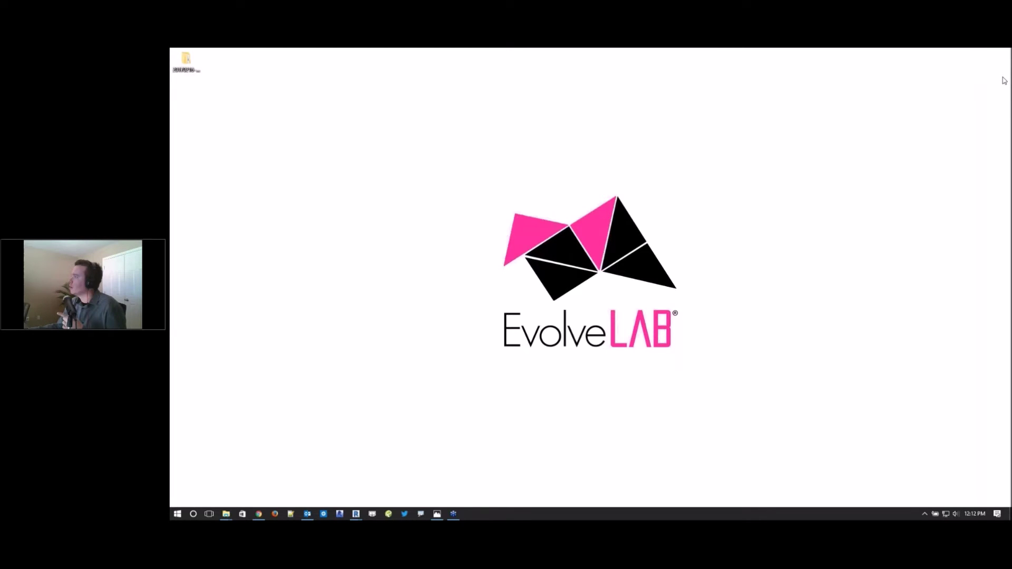
# - Set the Dynamo graph window aside to reveal Revit's Detail At Parapet view
pyautogui.moveTo(354, 518)
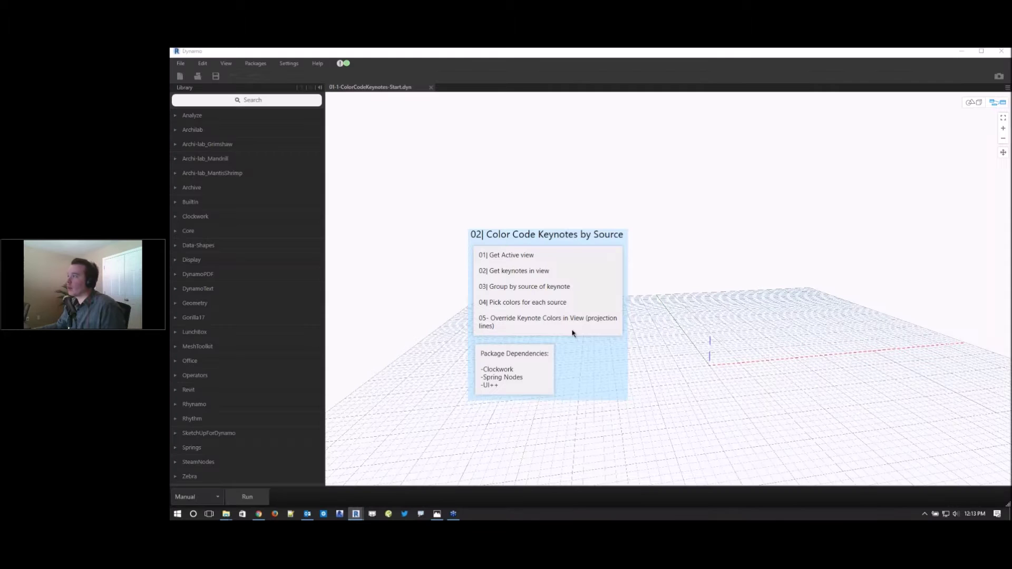
pyautogui.click(958, 53)
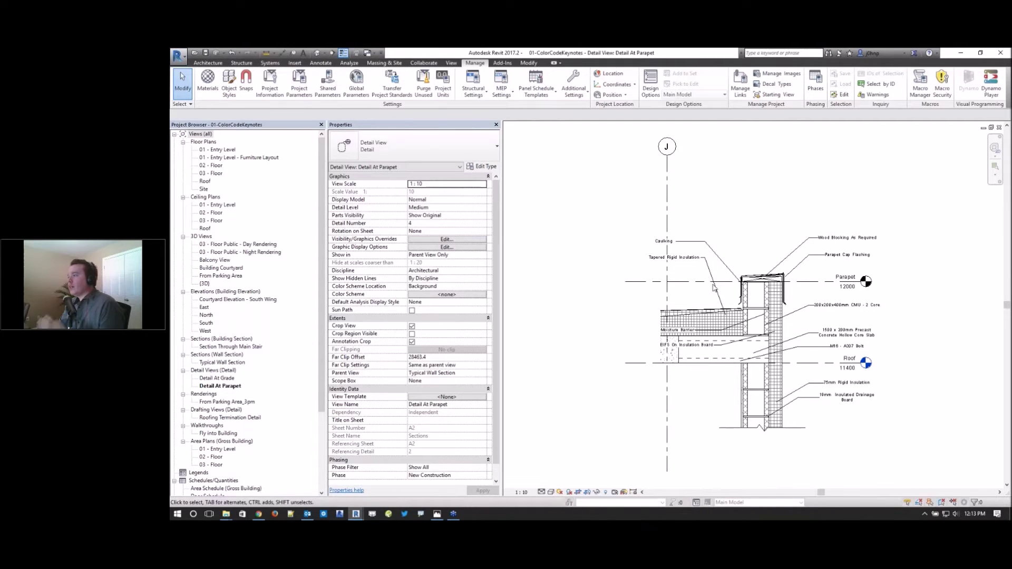
# - Zoom and pan the parapet section onto keynotes like Parapet Cap Flashing and 200x200x400mm CMU
pyautogui.scroll(3, 758, 265)
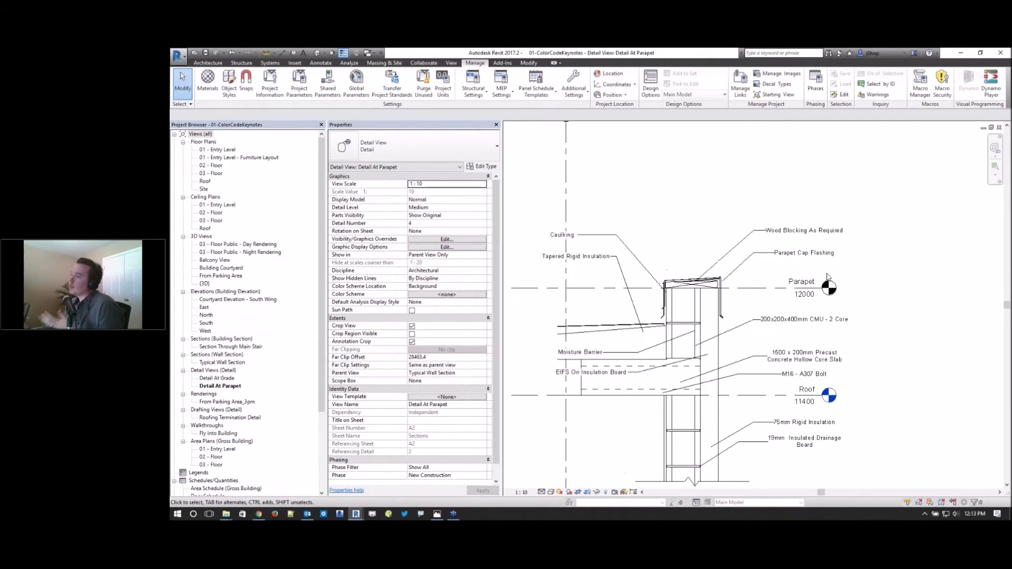
pyautogui.scroll(-2, 770, 243)
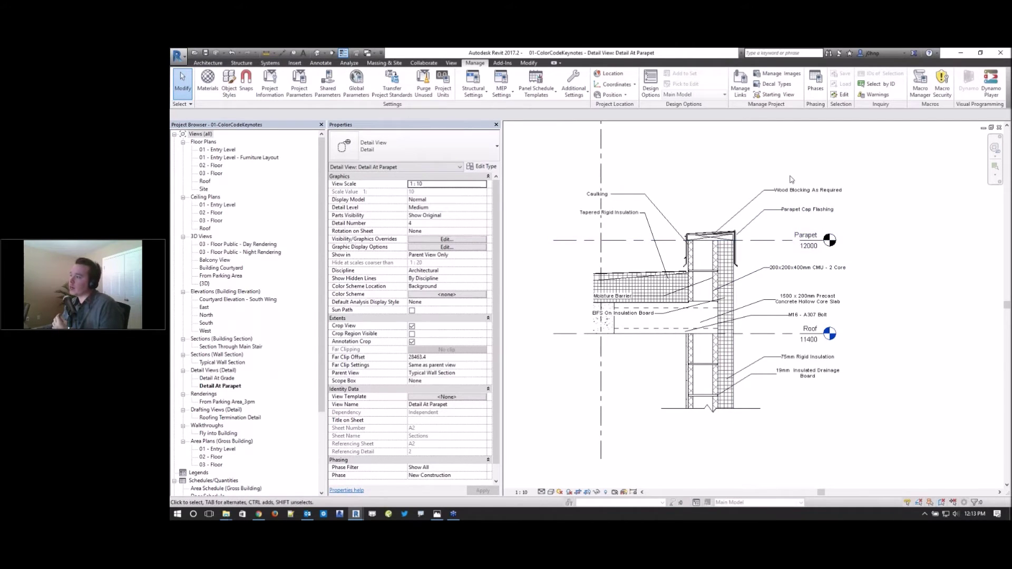
pyautogui.scroll(3, 748, 296)
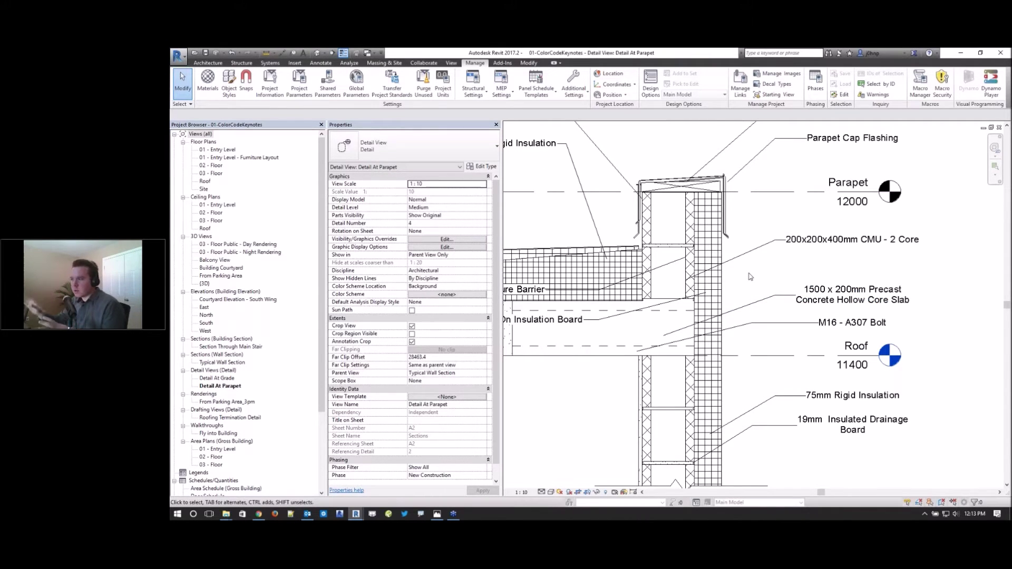
pyautogui.scroll(-4, 771, 249)
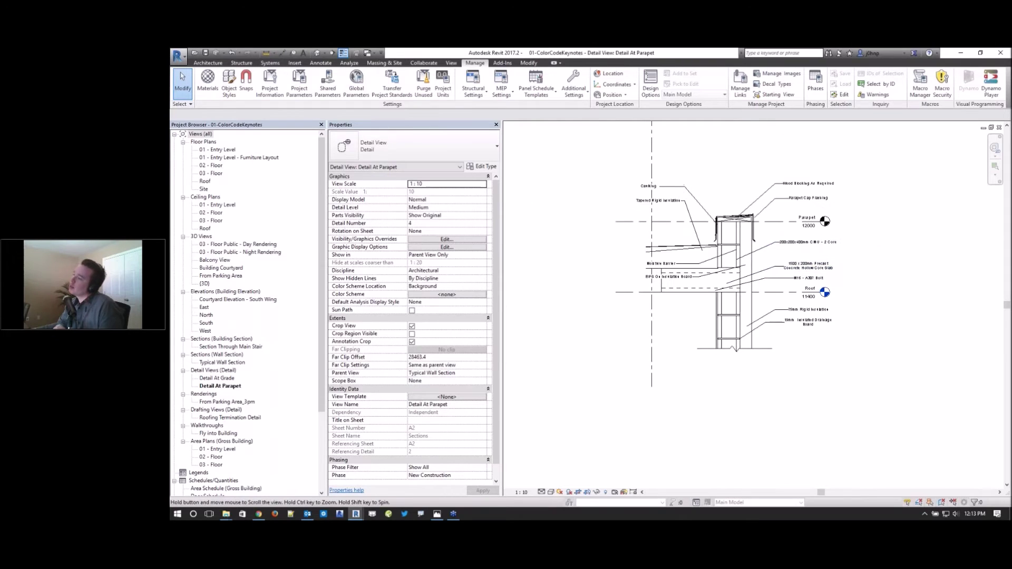
pyautogui.moveTo(895, 312); pyautogui.dragTo(900, 331, button='middle')
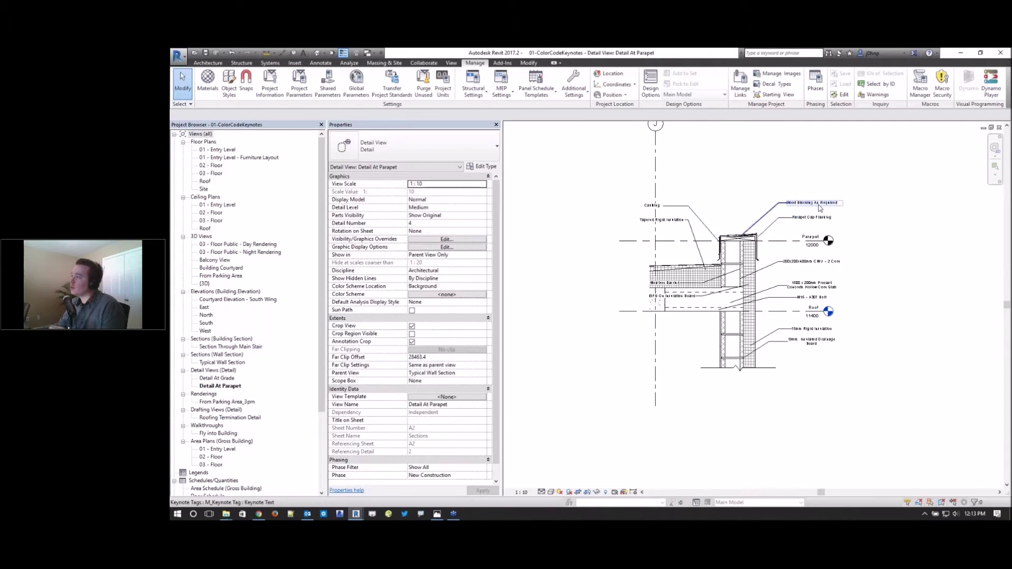
pyautogui.scroll(3, 786, 206)
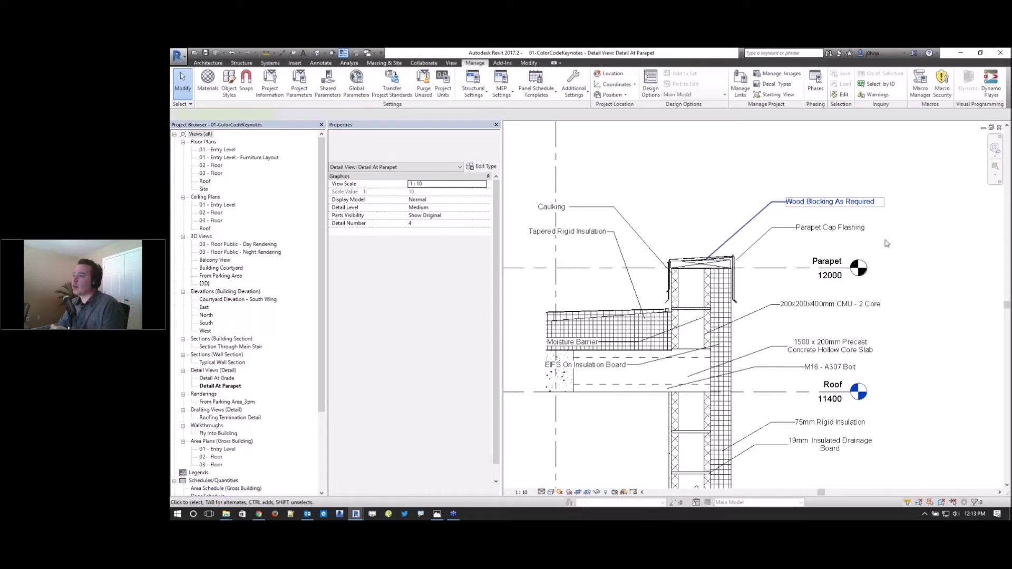
pyautogui.click(830, 202)
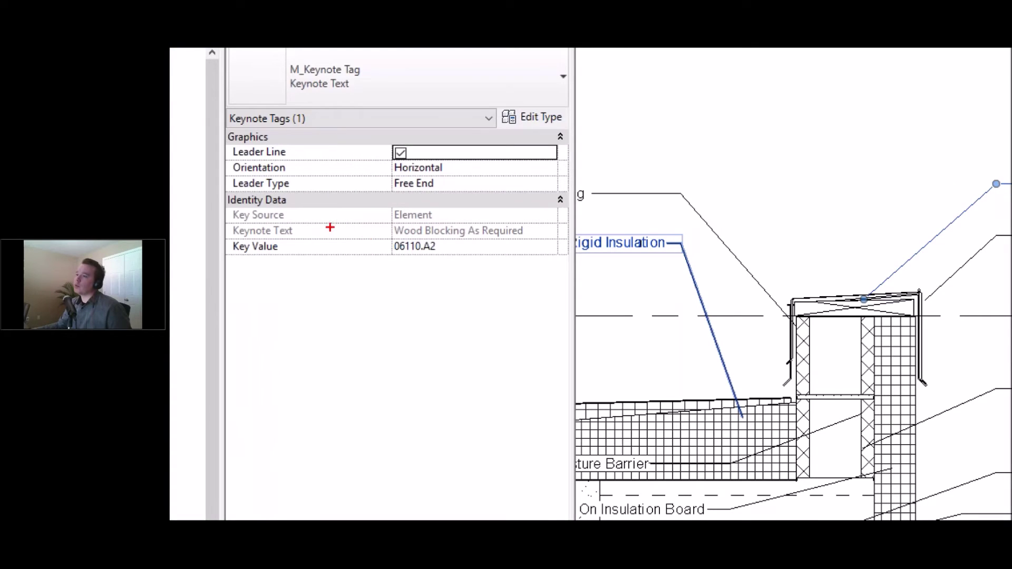
pyautogui.moveTo(233, 220)
pyautogui.mouseDown()
pyautogui.moveTo(411, 232)
pyautogui.moveTo(491, 221)
pyautogui.mouseUp()
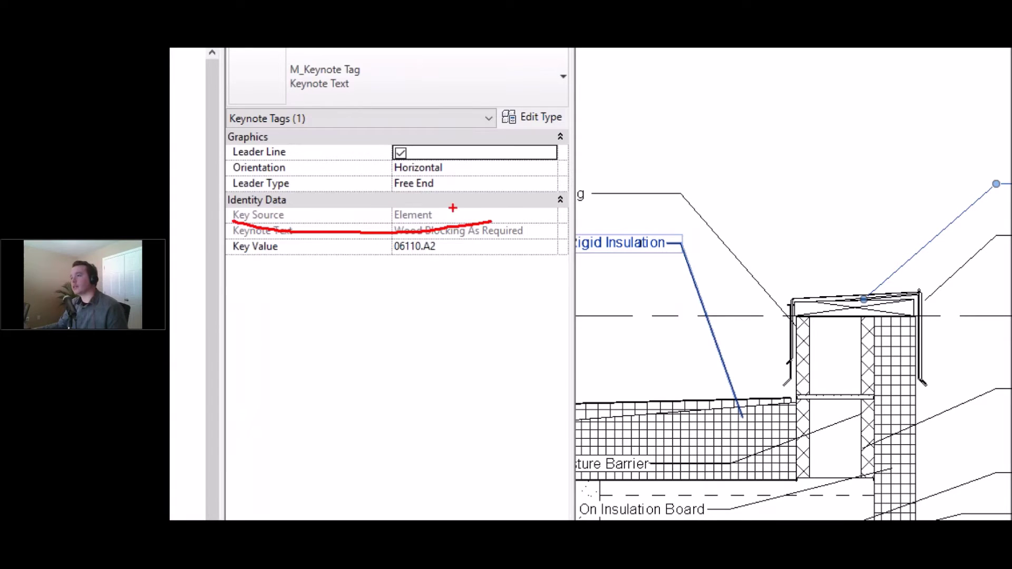
pyautogui.press('Escape')
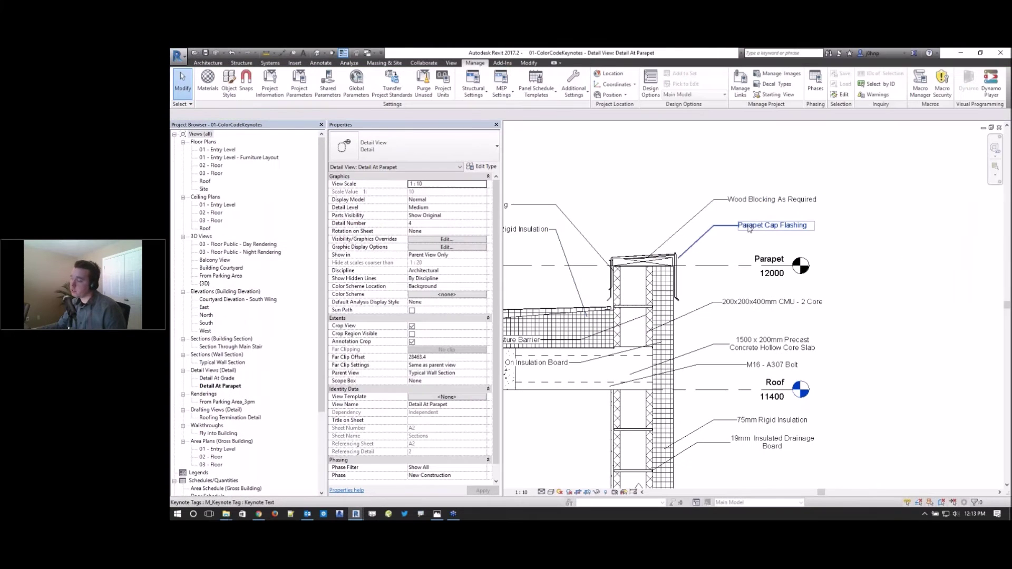
pyautogui.click(753, 234)
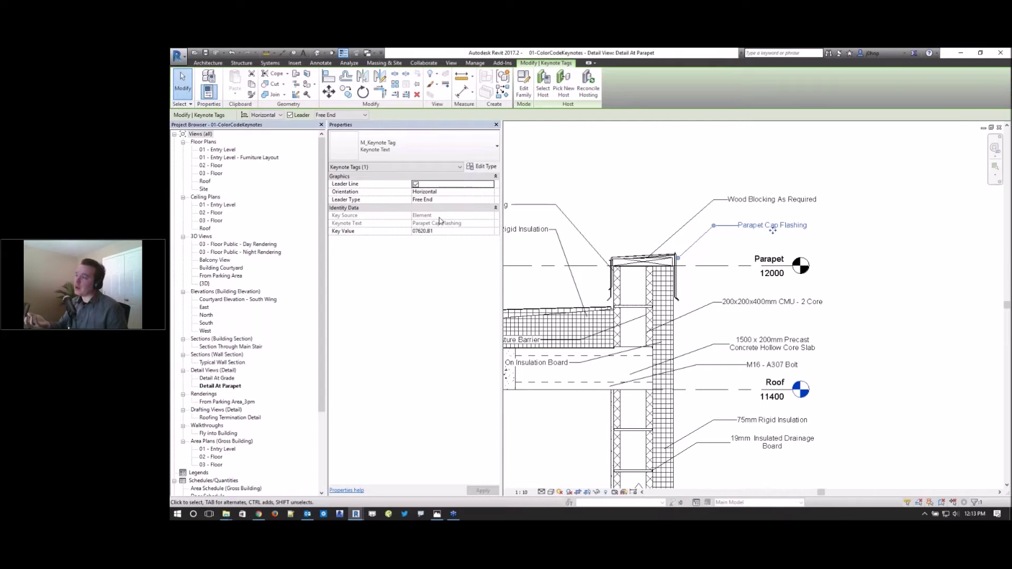
pyautogui.press('Escape')
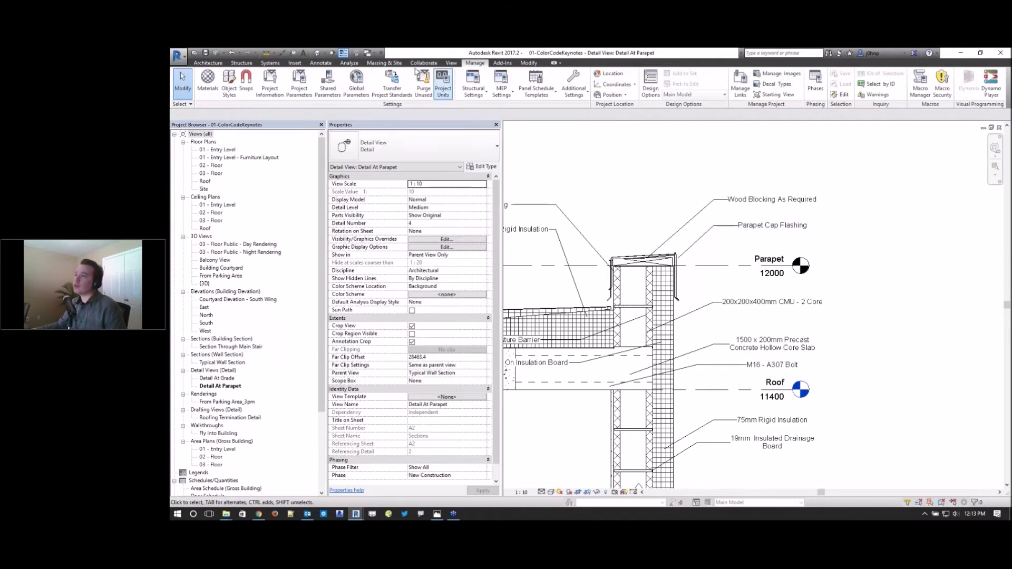
pyautogui.click(321, 63)
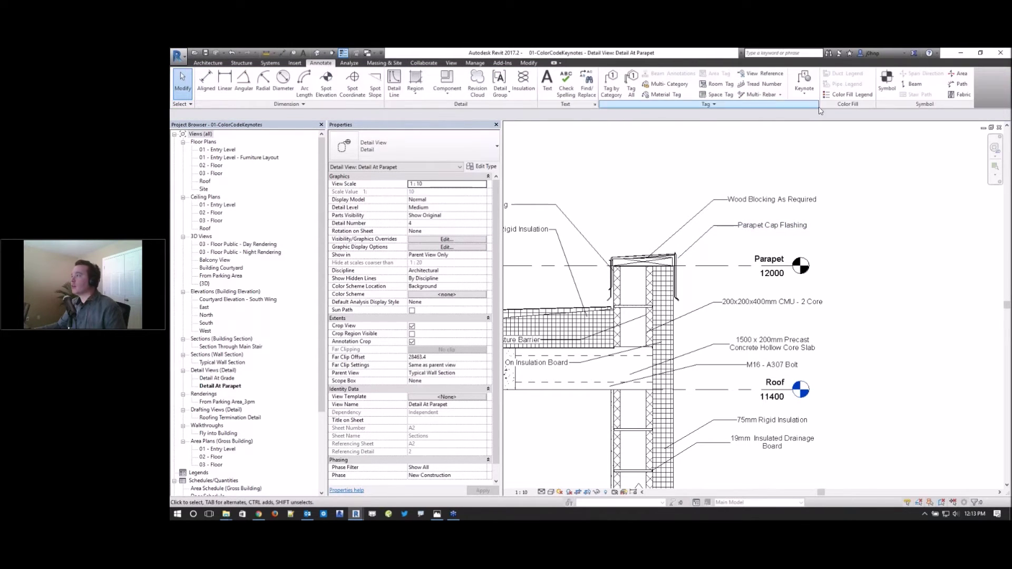
# - Show the Keynote list of Element, Material and User keynote types, then close it
pyautogui.click(804, 87)
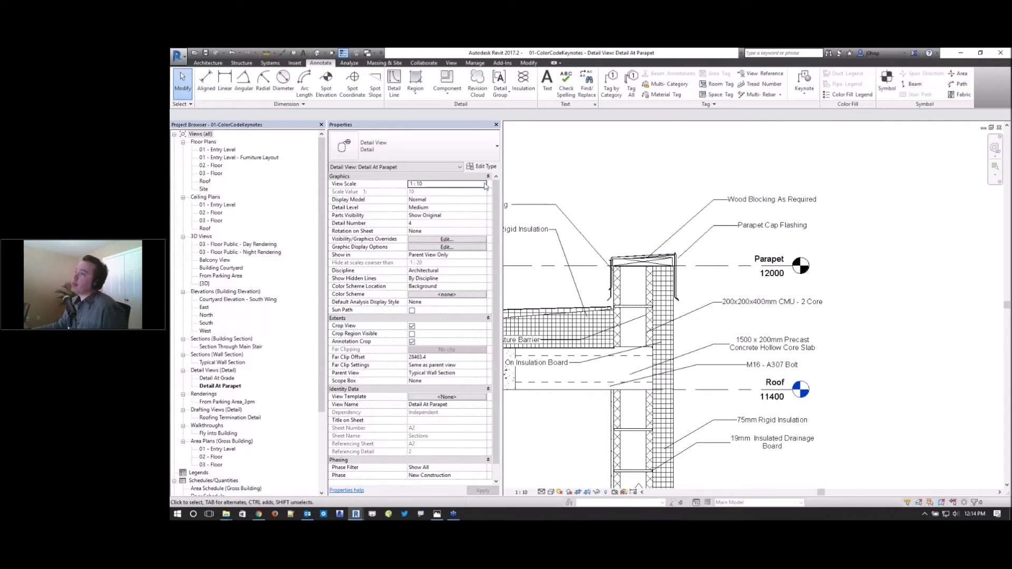
pyautogui.click(475, 64)
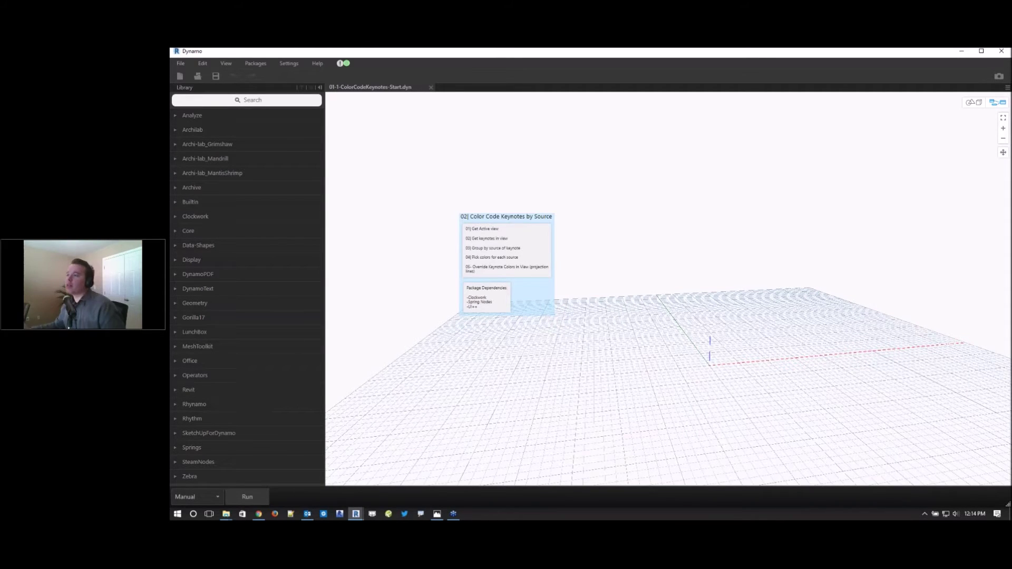
# - Add a note reading 'some data here' and move it up and to the right
pyautogui.scroll(4, 565, 227)
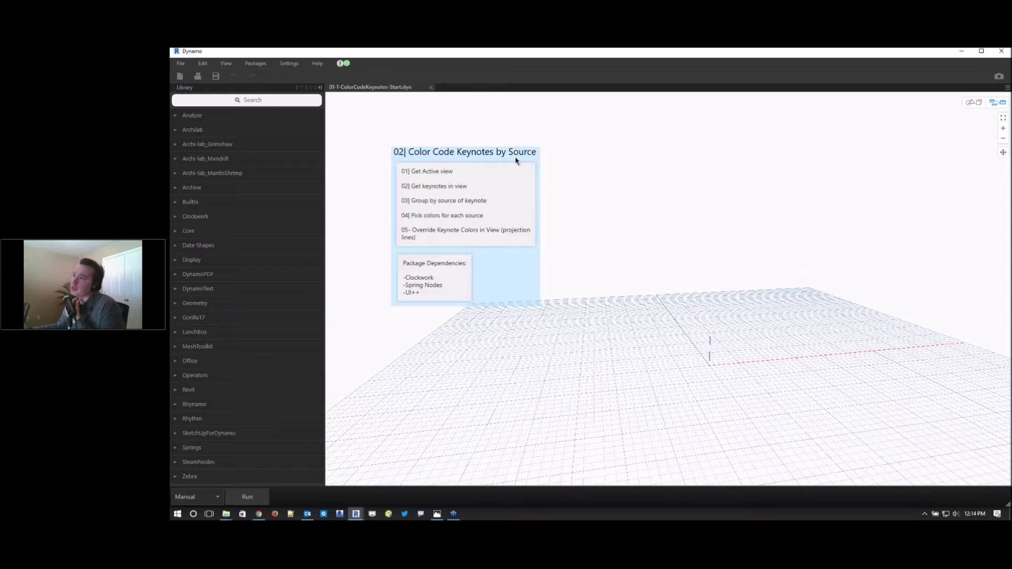
pyautogui.scroll(3, 432, 157)
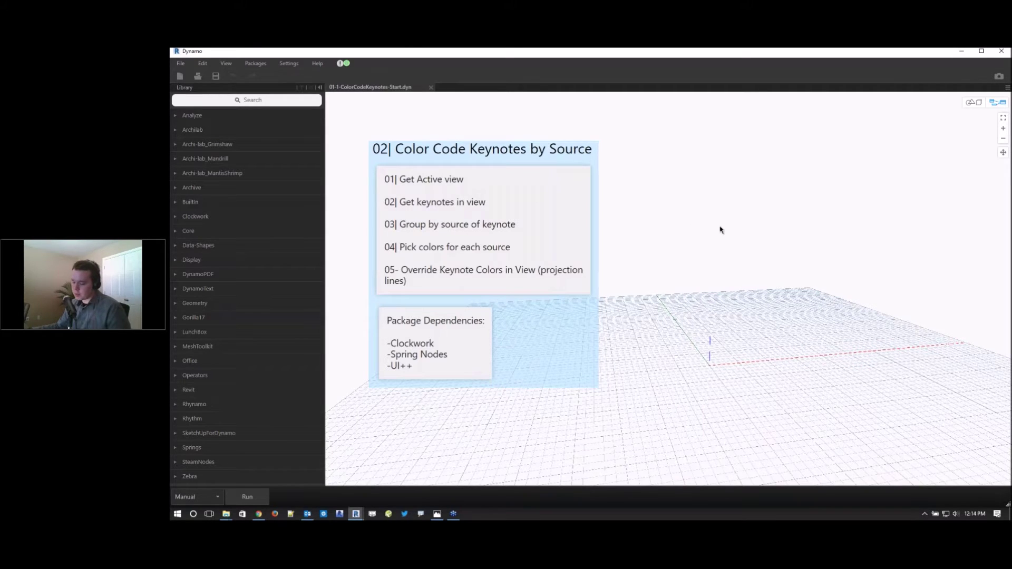
pyautogui.hotkey('ctrl', 'w')
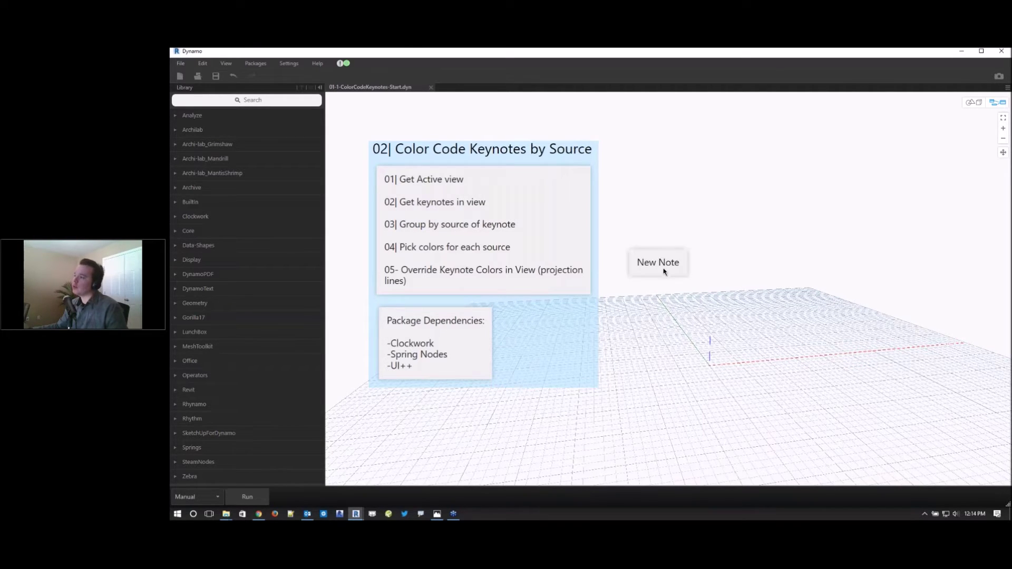
pyautogui.doubleClick(665, 269)
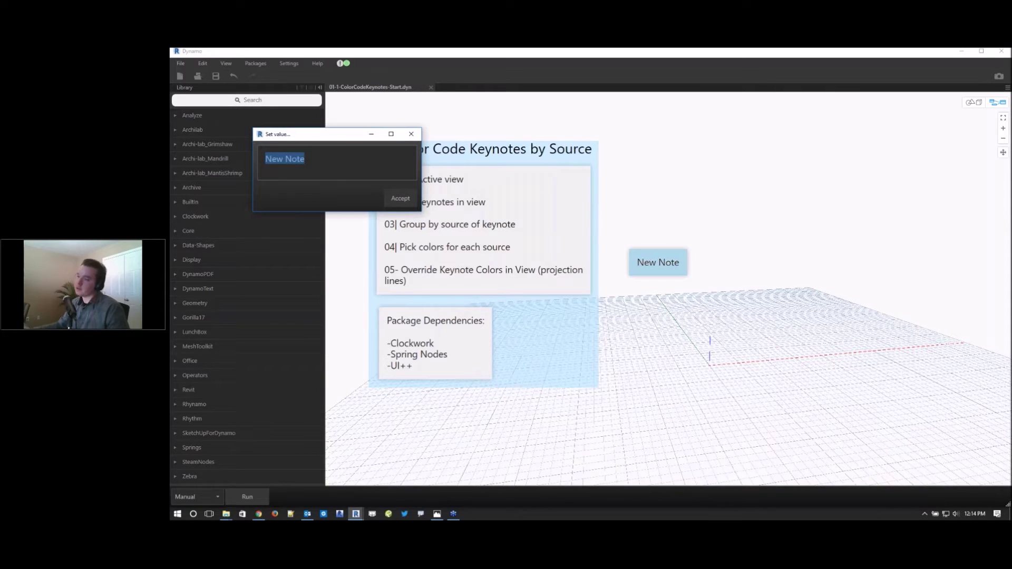
pyautogui.write('some data here')
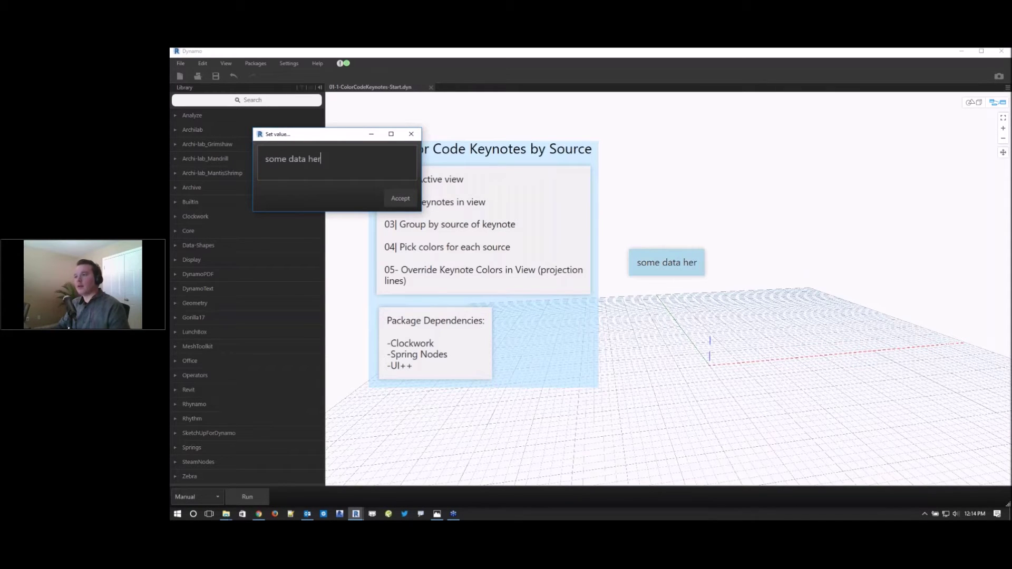
pyautogui.click(410, 199)
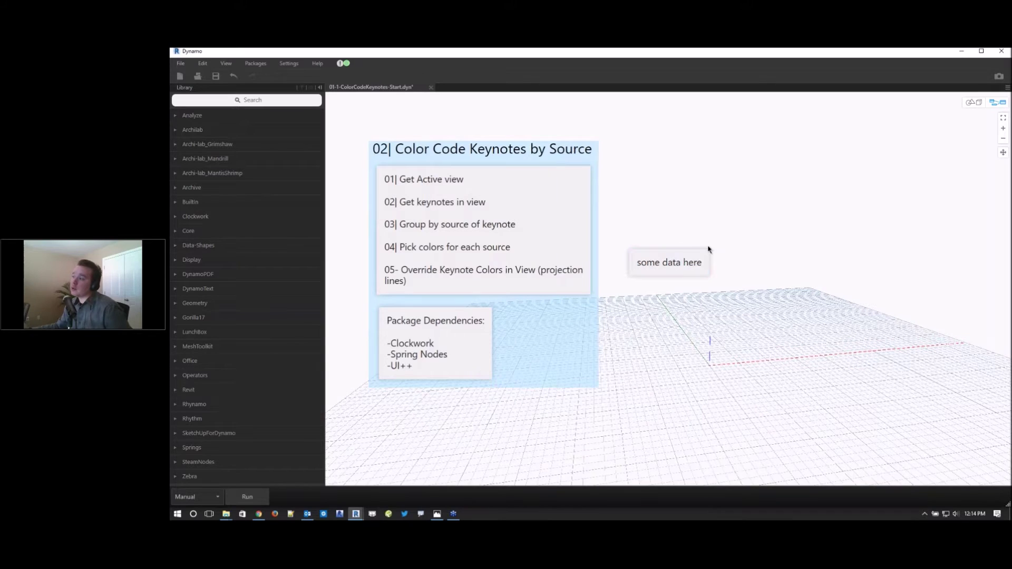
pyautogui.moveTo(689, 267); pyautogui.dragTo(760, 237)
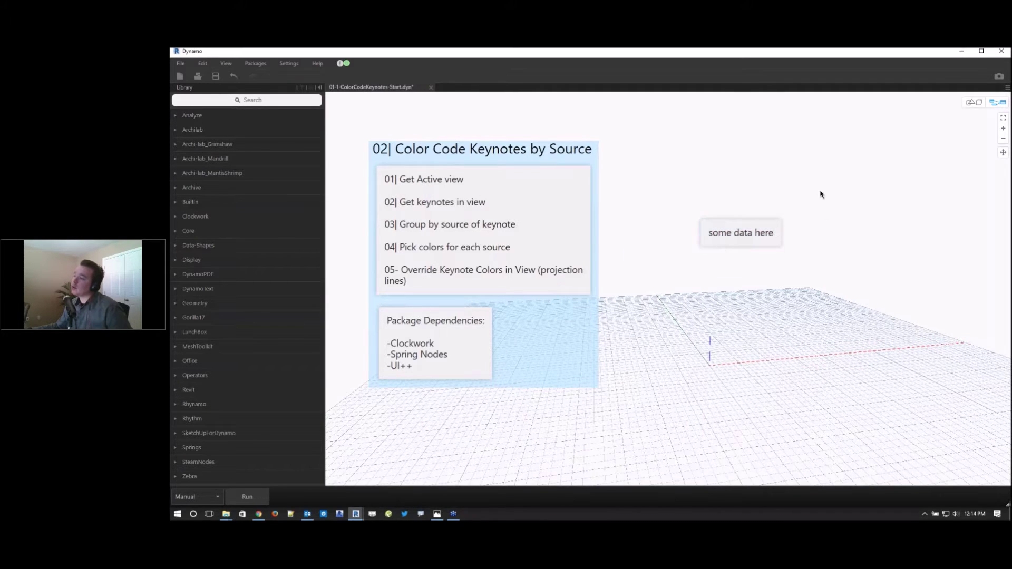
# - Copy and paste the 'some data here' note to make three notes
pyautogui.click(732, 234)
pyautogui.hotkey('ctrl', 'c')
pyautogui.hotkey('ctrl', 'v')
pyautogui.hotkey('ctrl', 'v')
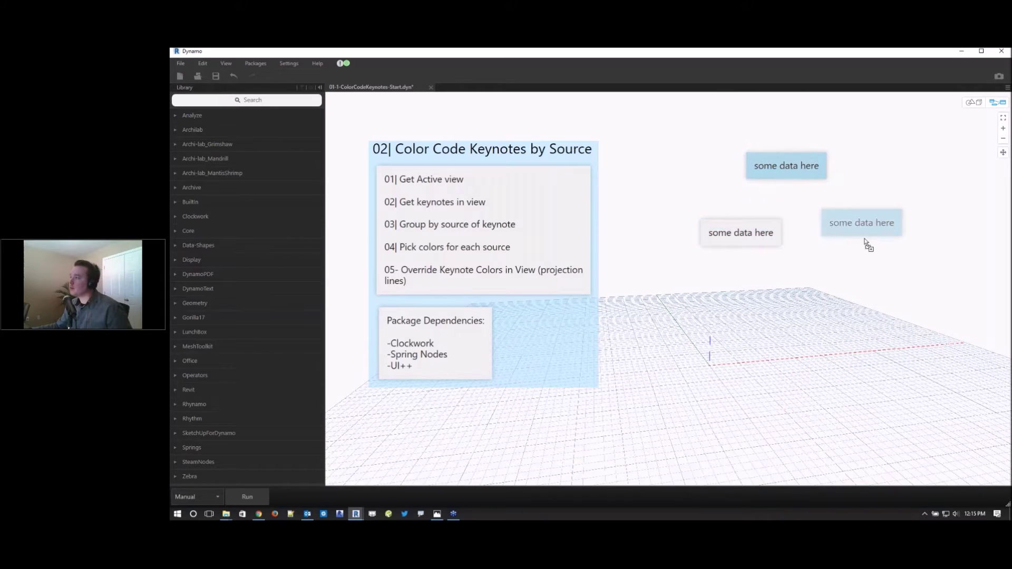
pyautogui.click(920, 142)
# - Group the three notes and title the group 'Notes here'
pyautogui.moveTo(919, 139); pyautogui.dragTo(720, 261)
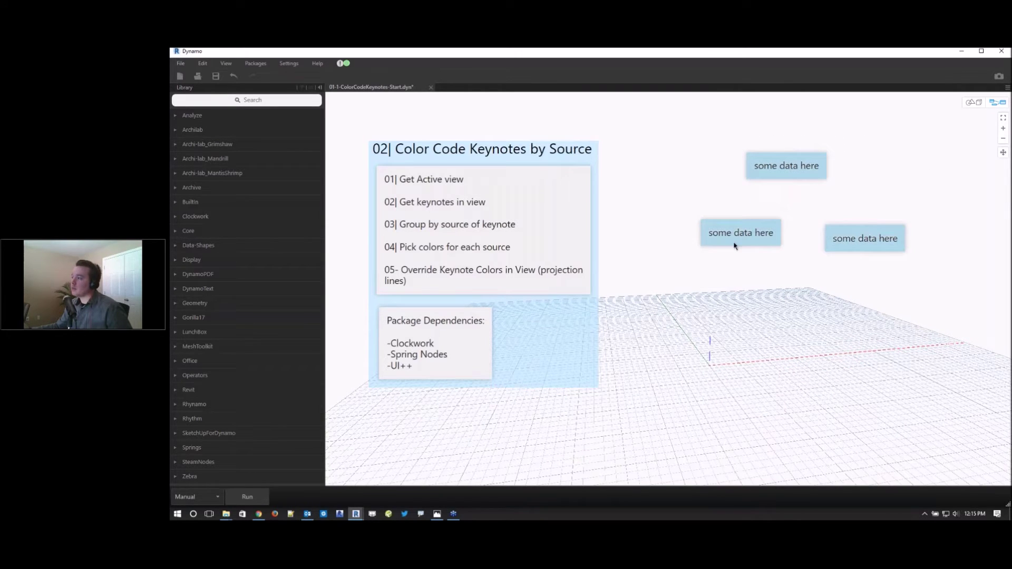
pyautogui.rightClick(736, 244)
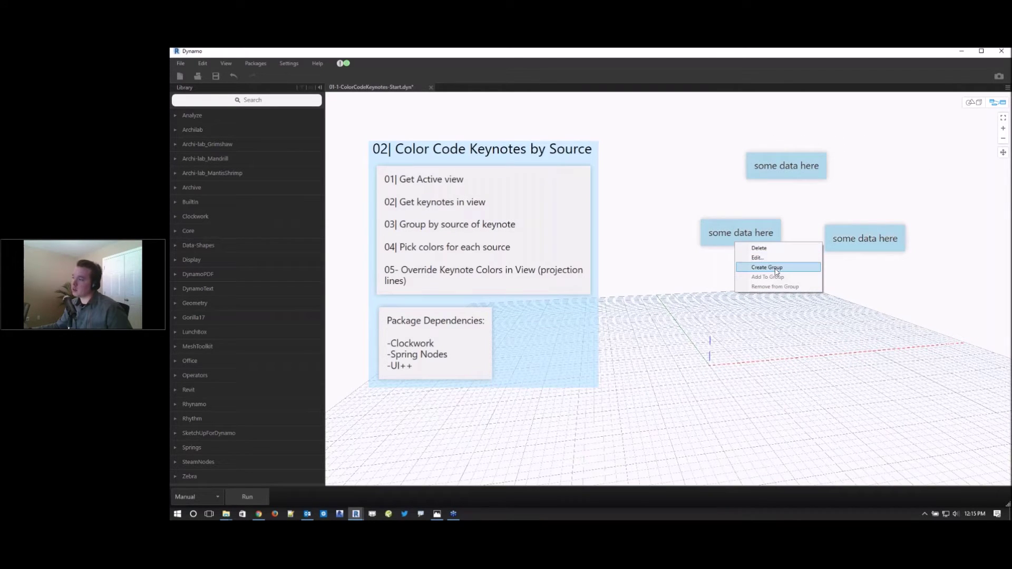
pyautogui.click(776, 269)
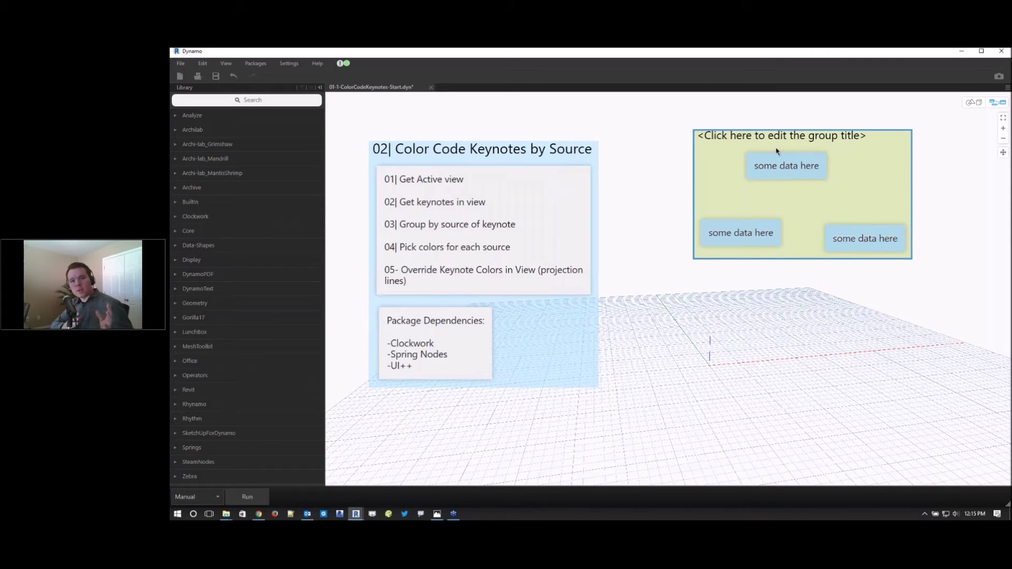
pyautogui.doubleClick(825, 141)
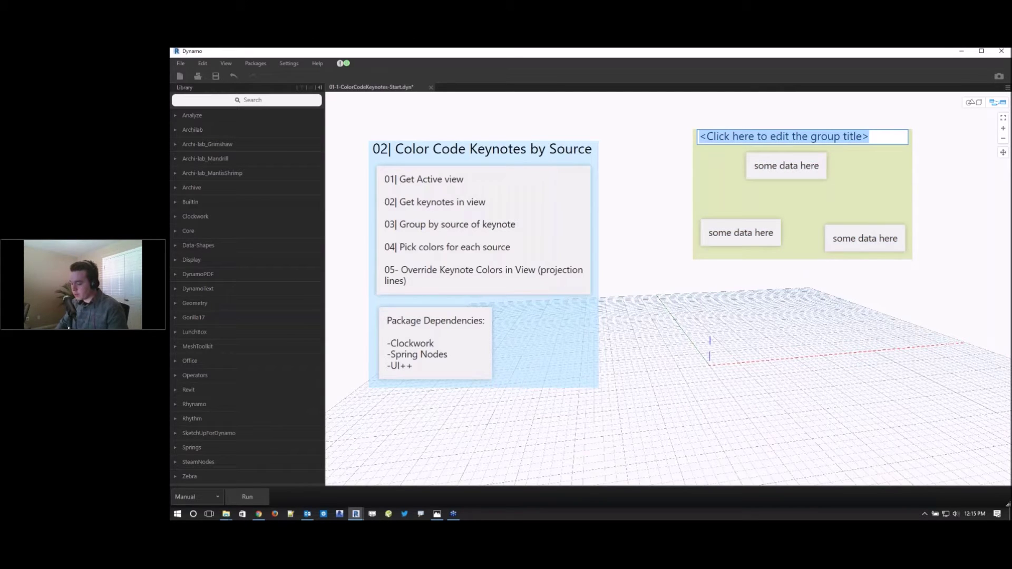
pyautogui.write('Notes here')
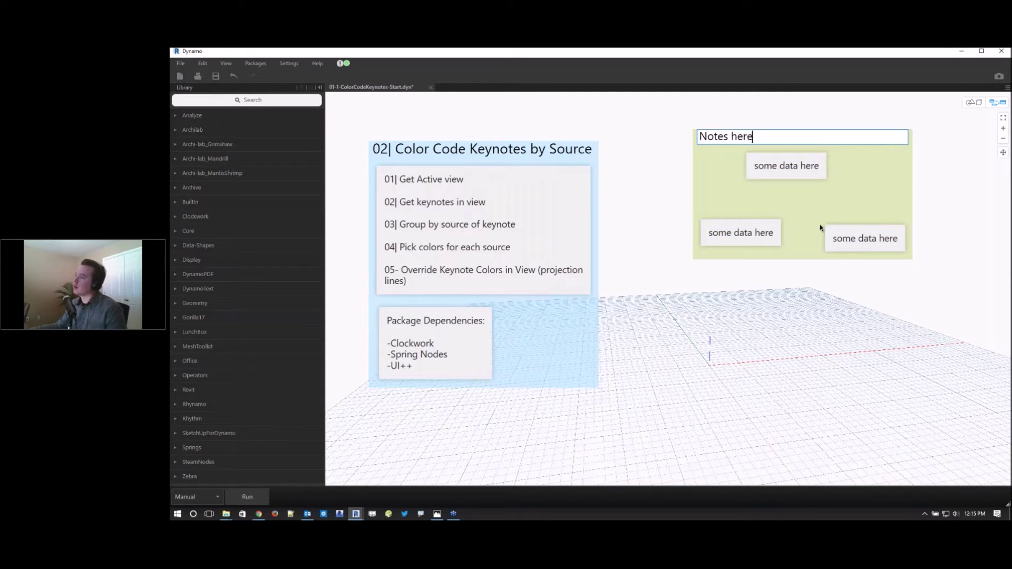
pyautogui.click(842, 175)
pyautogui.rightClick(842, 174)
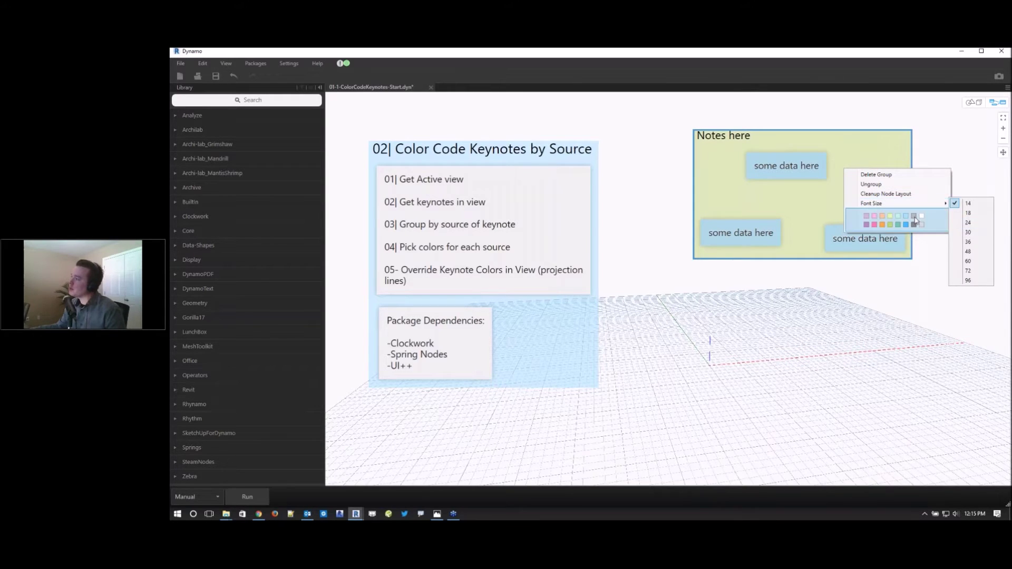
pyautogui.click(788, 215)
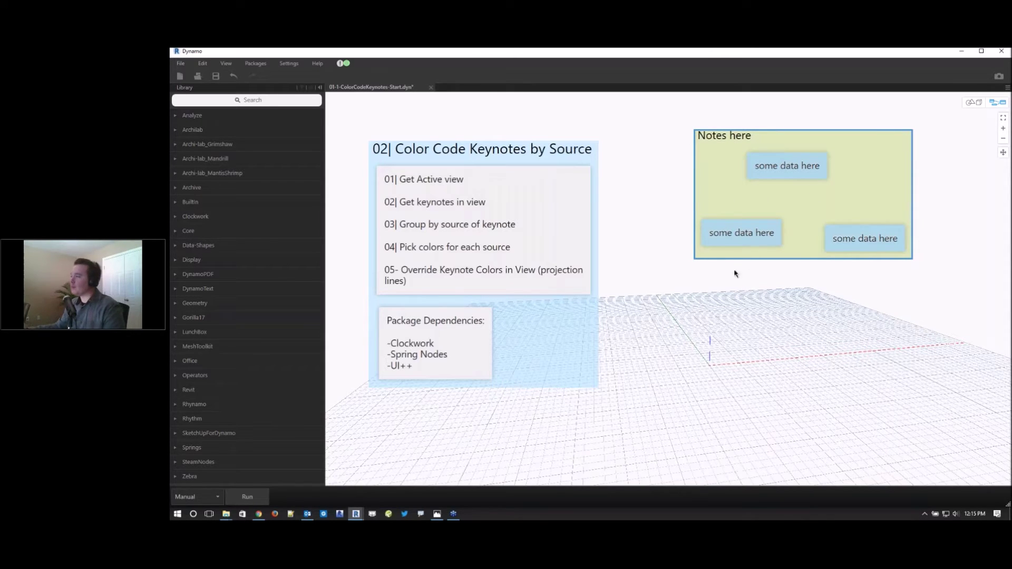
pyautogui.click(601, 365)
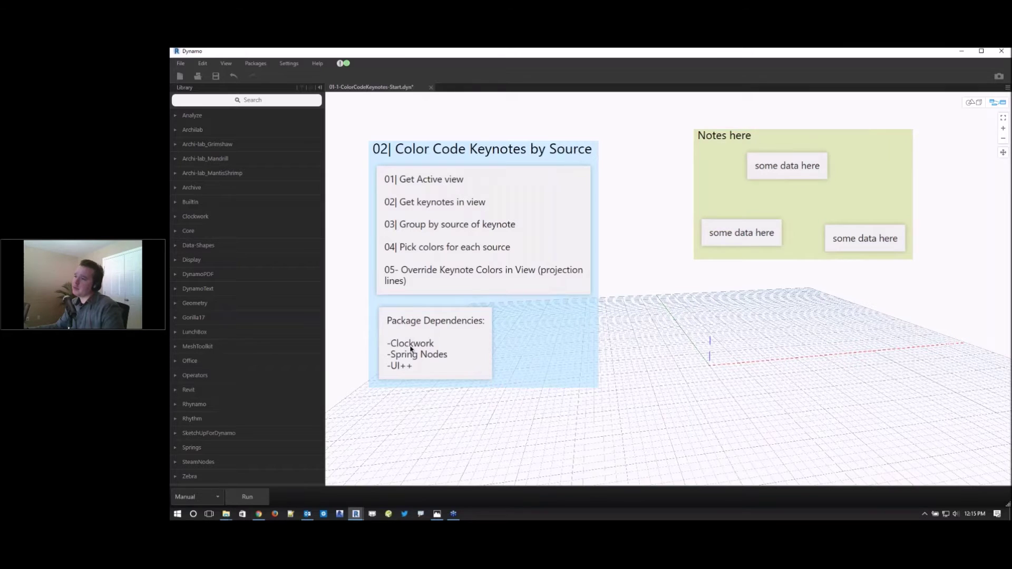
# - Delete the Notes here group with its three notes and switch back to Revit
pyautogui.scroll(3, 420, 349)
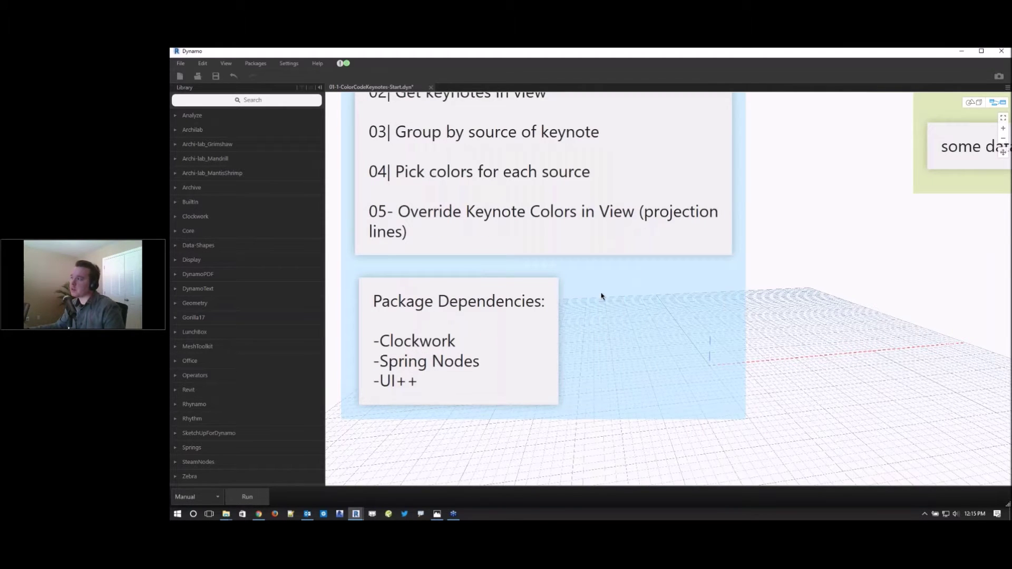
pyautogui.scroll(-3, 603, 296)
pyautogui.press('Delete')
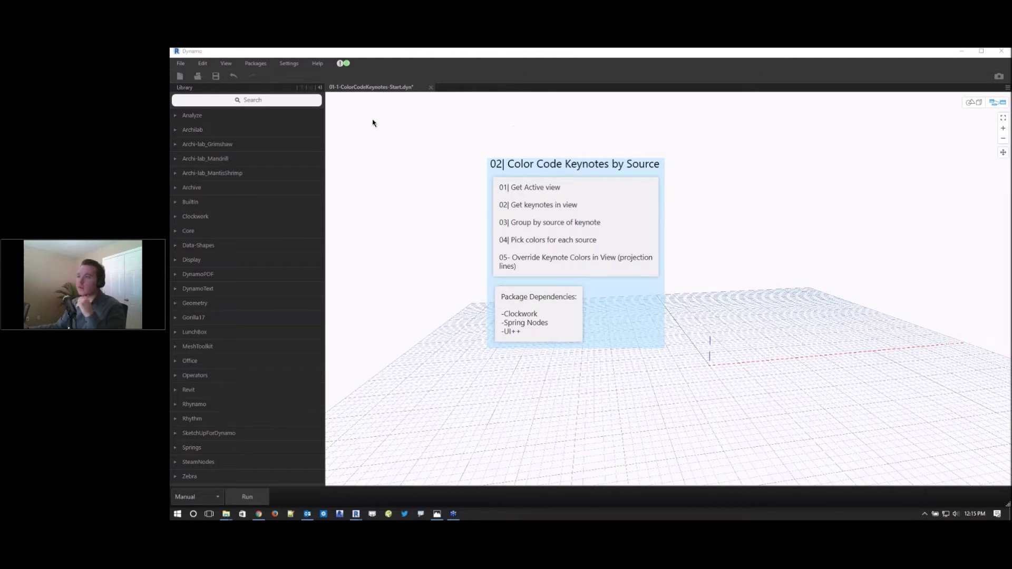
pyautogui.click(949, 67)
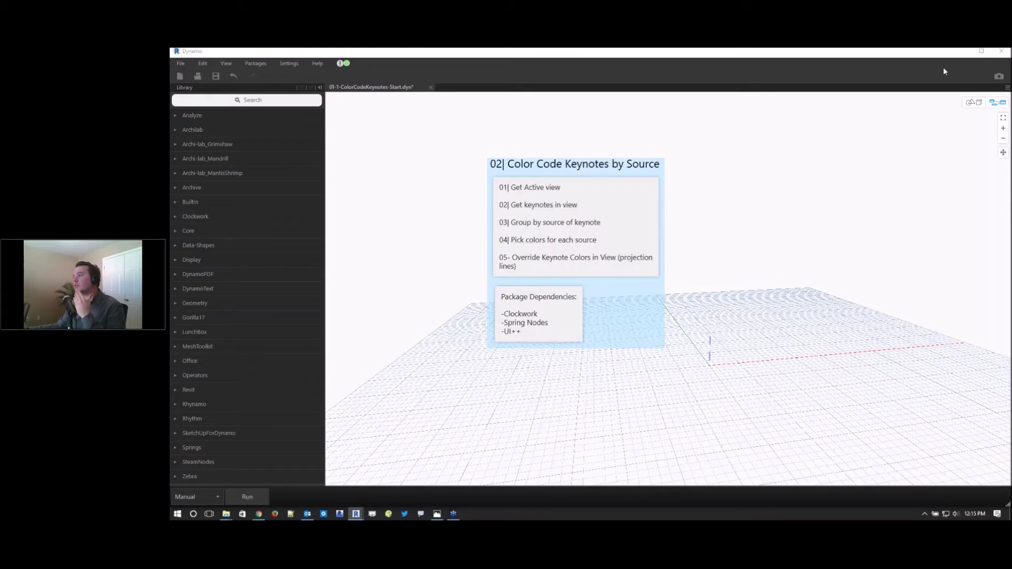
pyautogui.hotkey('alt', 'Tab')
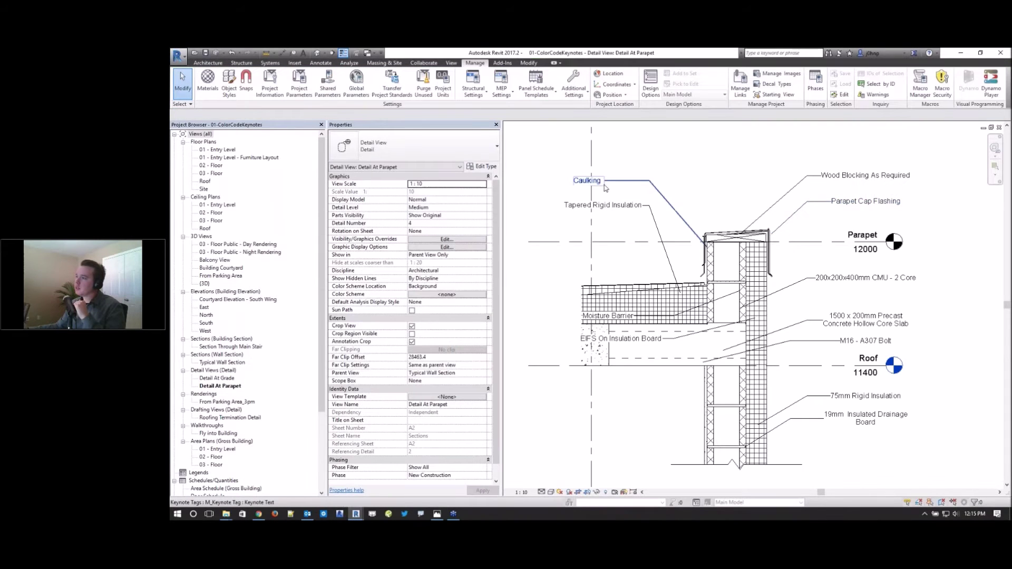
# - Inspect the Precast Concrete Hollow Core Slab keynote tag, then switch to the Dynamo window
pyautogui.moveTo(685, 263); pyautogui.dragTo(734, 248, button='middle')
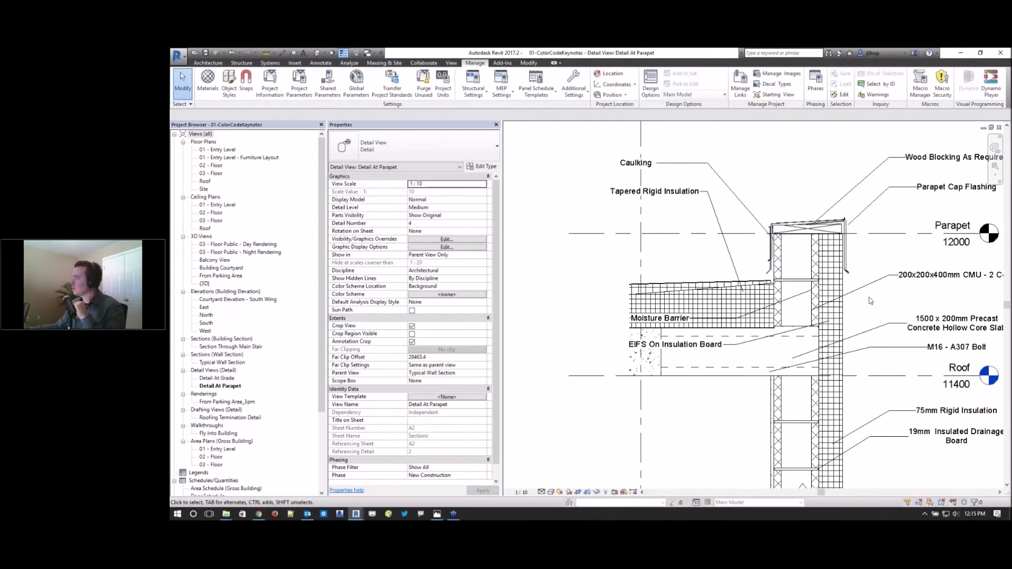
pyautogui.scroll(3, 833, 328)
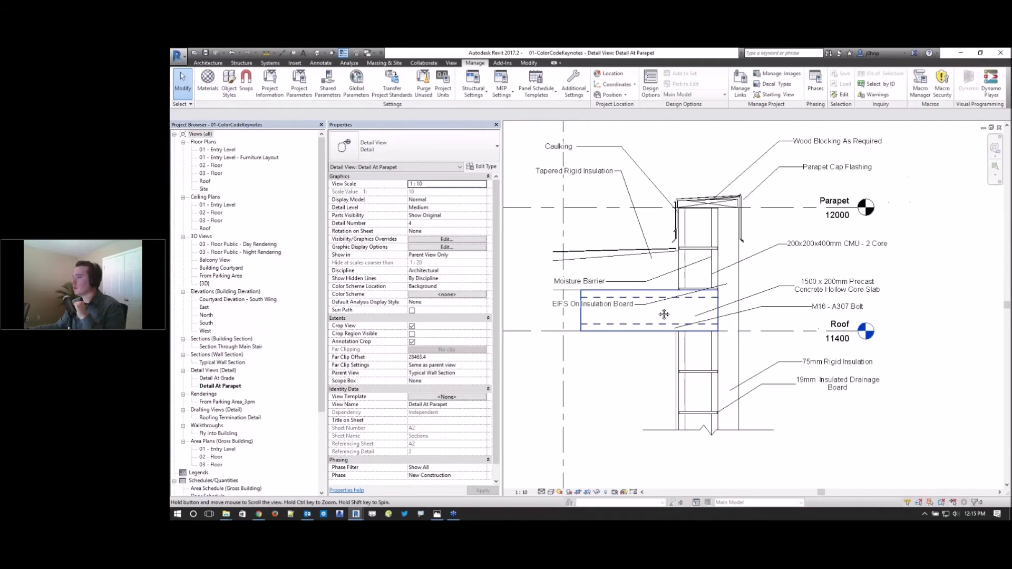
pyautogui.click(839, 292)
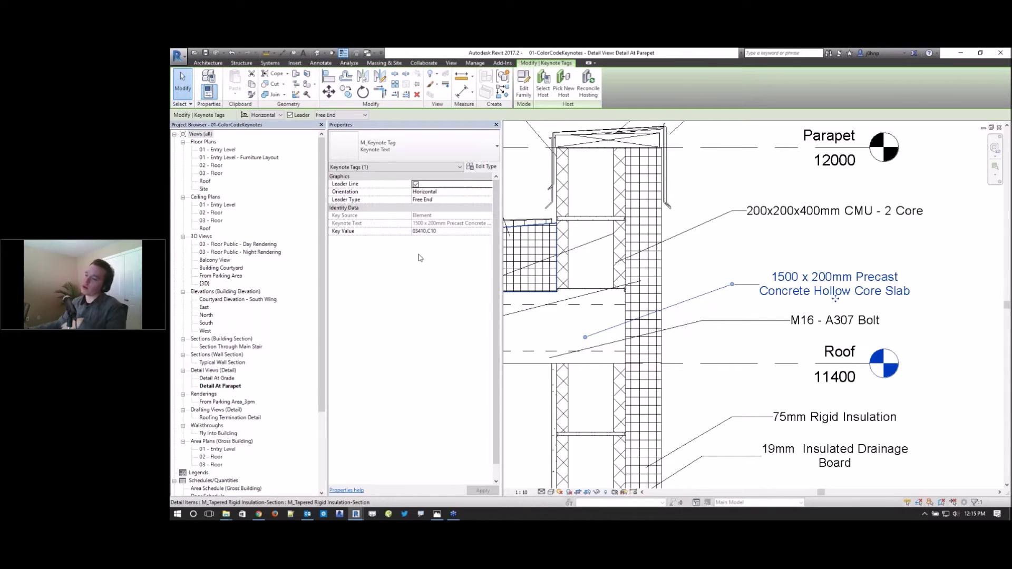
pyautogui.press('Escape')
pyautogui.scroll(-2, 609, 358)
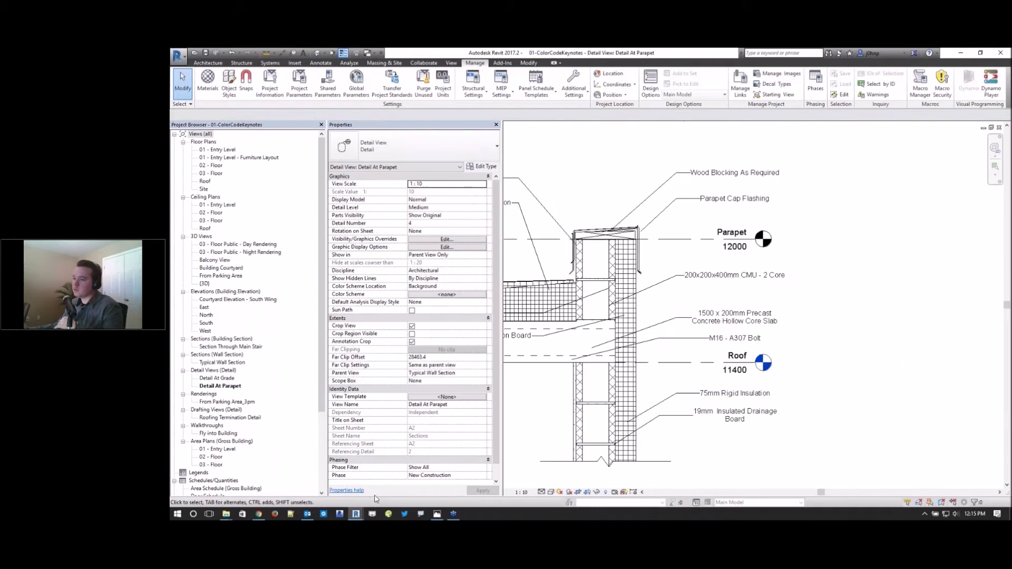
pyautogui.click(356, 514)
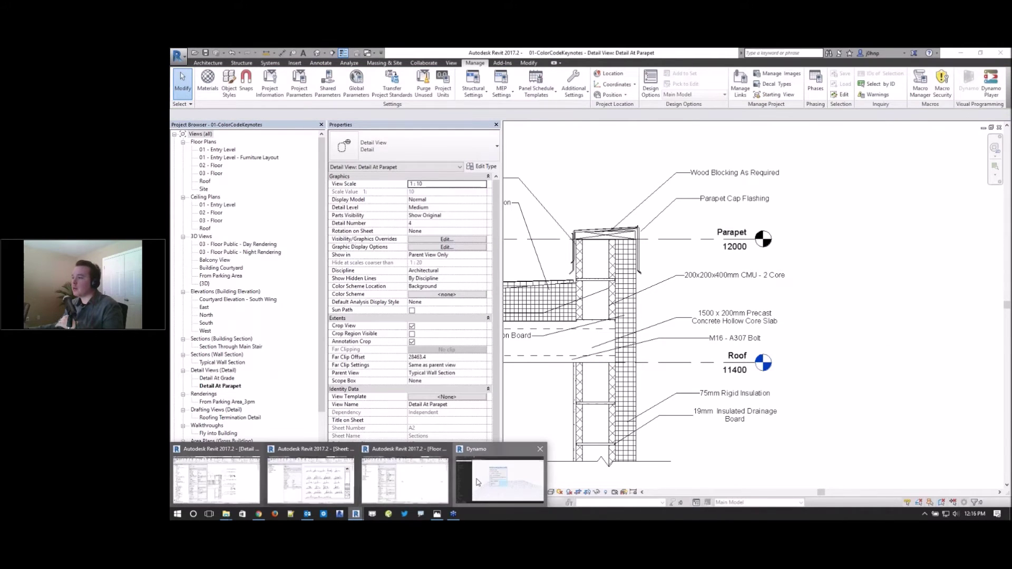
pyautogui.click(476, 483)
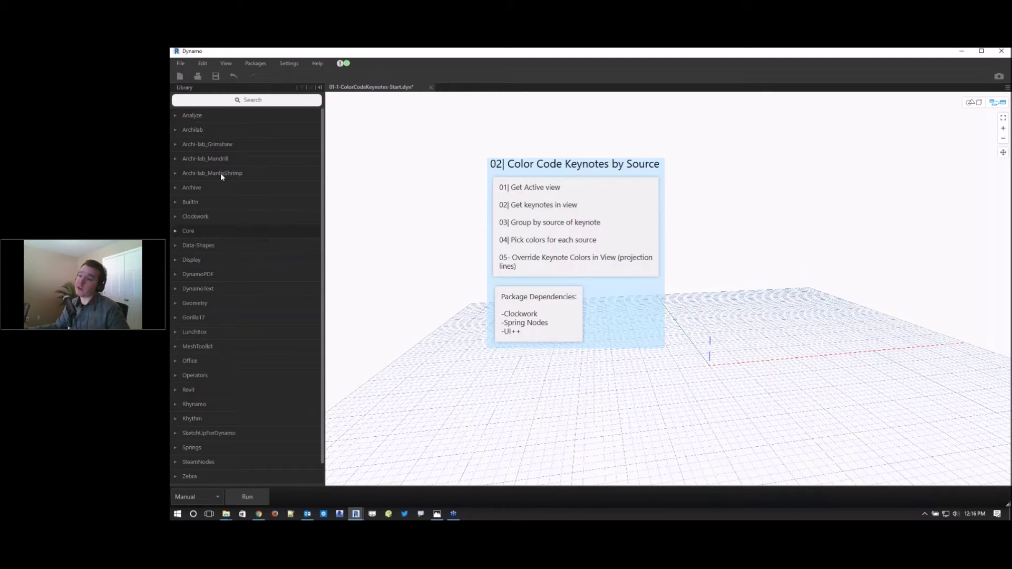
# - Open the online package search from the Packages menu, then close it
pyautogui.click(261, 64)
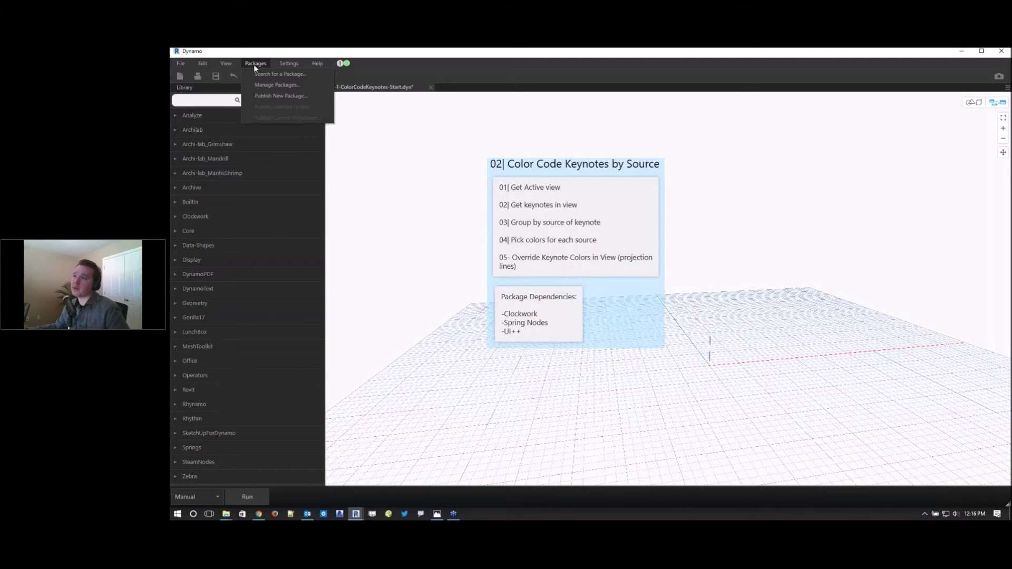
pyautogui.click(273, 76)
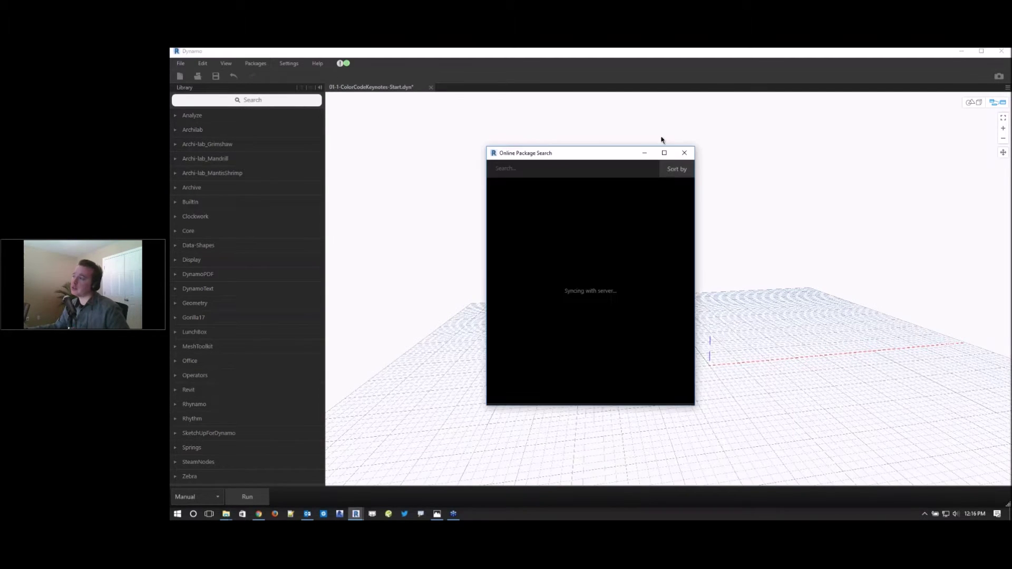
pyautogui.click(684, 153)
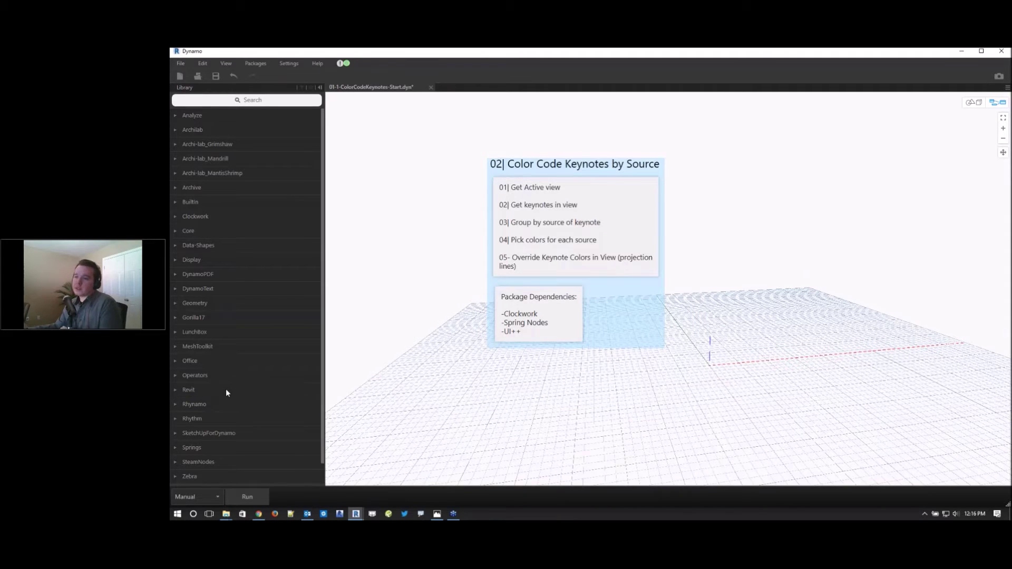
# - Add a Categories node from the library's Revit > Selection nodes
pyautogui.click(226, 390)
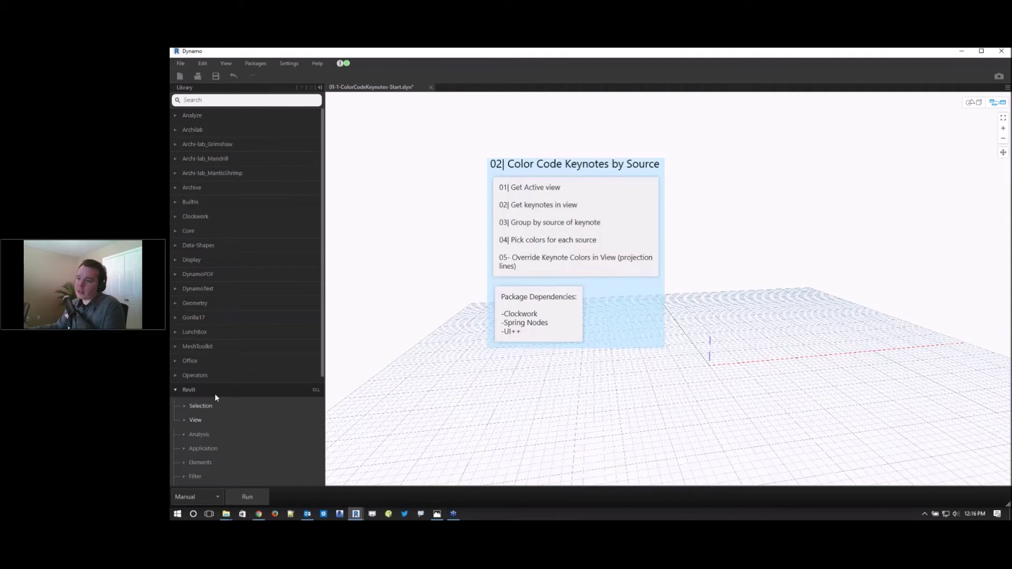
pyautogui.click(189, 404)
pyautogui.scroll(-2, 235, 409)
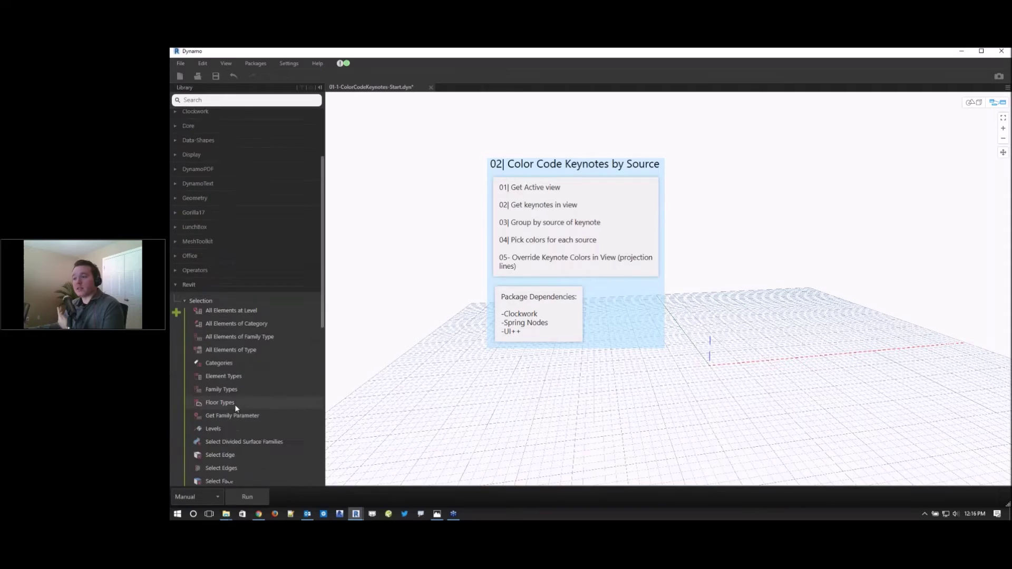
pyautogui.scroll(-8, 236, 409)
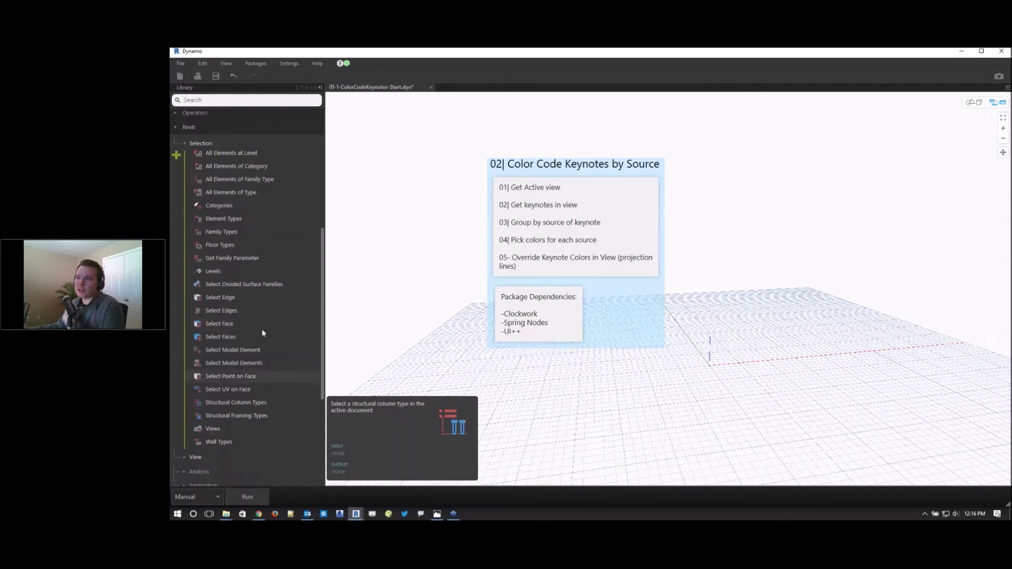
pyautogui.click(218, 206)
# - Position the Categories node above the notes and set its category to Keynote Tags
pyautogui.moveTo(708, 278); pyautogui.dragTo(747, 160)
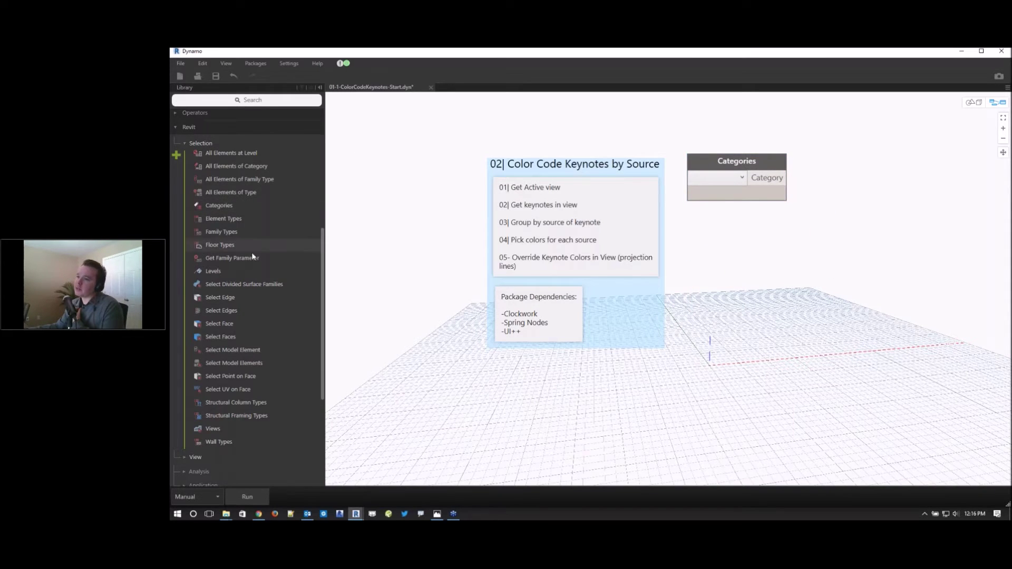
pyautogui.moveTo(766, 159); pyautogui.dragTo(774, 165)
pyautogui.click(842, 172)
pyautogui.scroll(3, 843, 171)
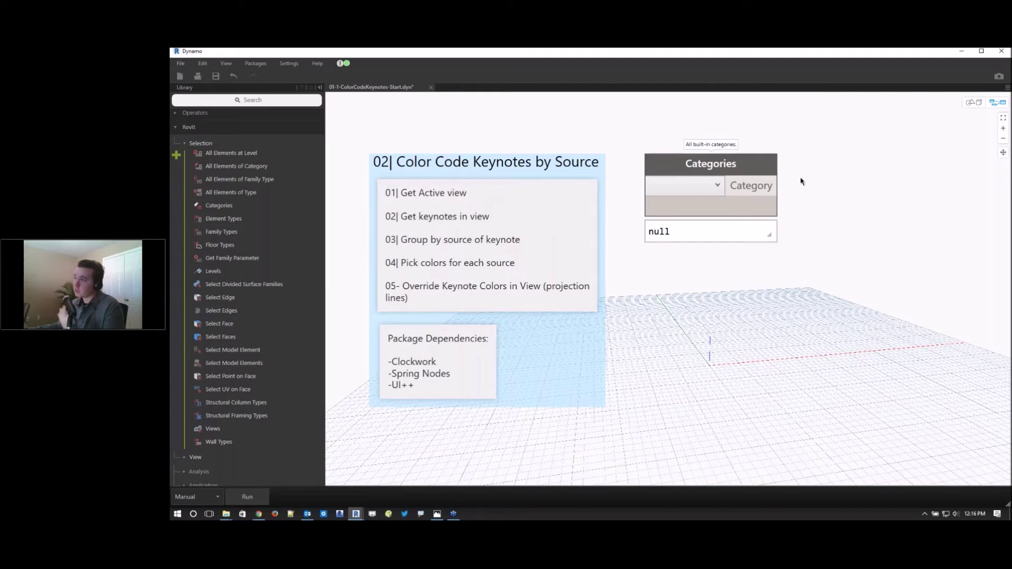
pyautogui.click(756, 168)
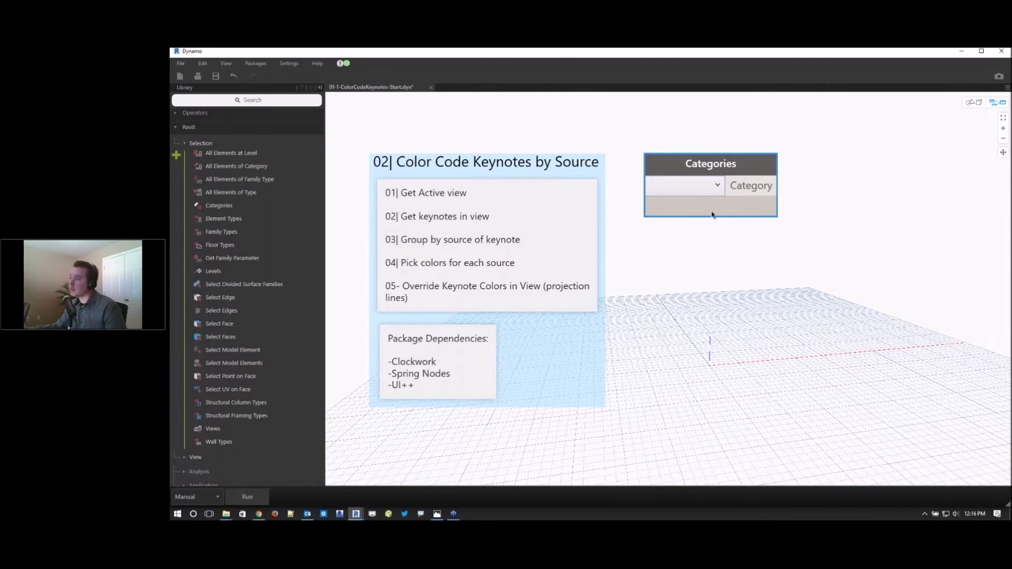
pyautogui.click(712, 193)
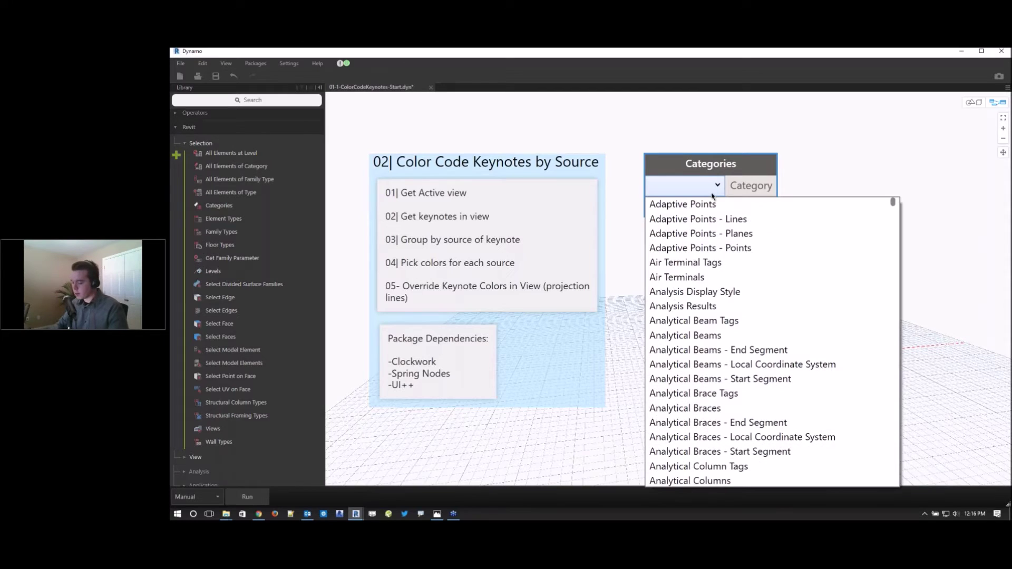
pyautogui.press('k')
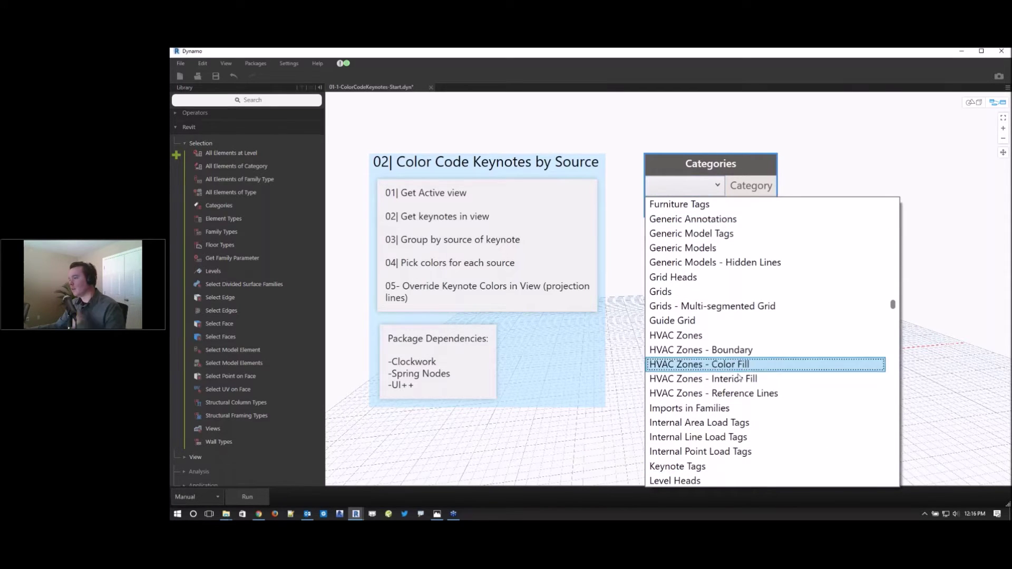
pyautogui.click(698, 467)
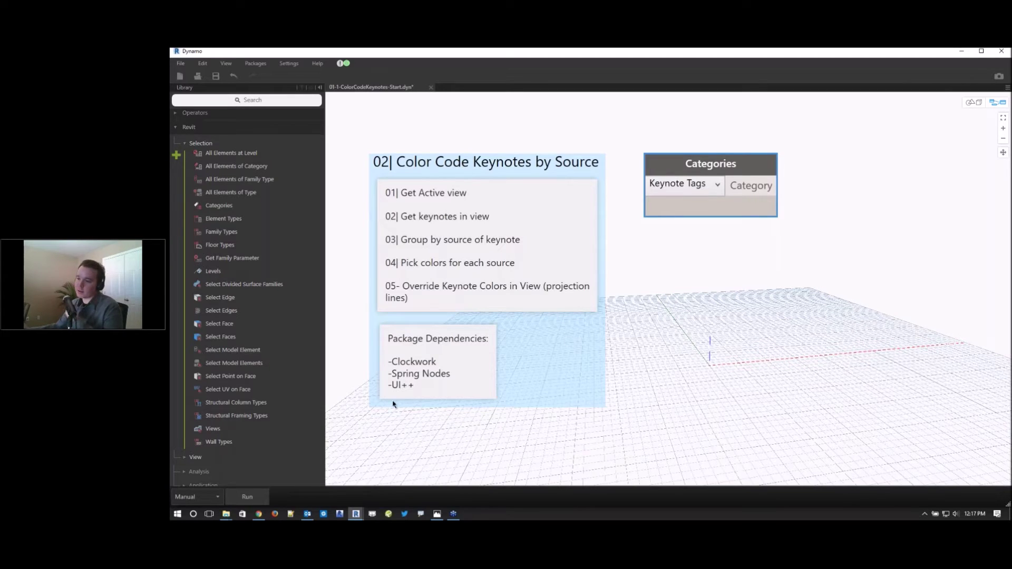
# - Switch the graph's run mode to Automatic
pyautogui.click(208, 498)
pyautogui.click(200, 466)
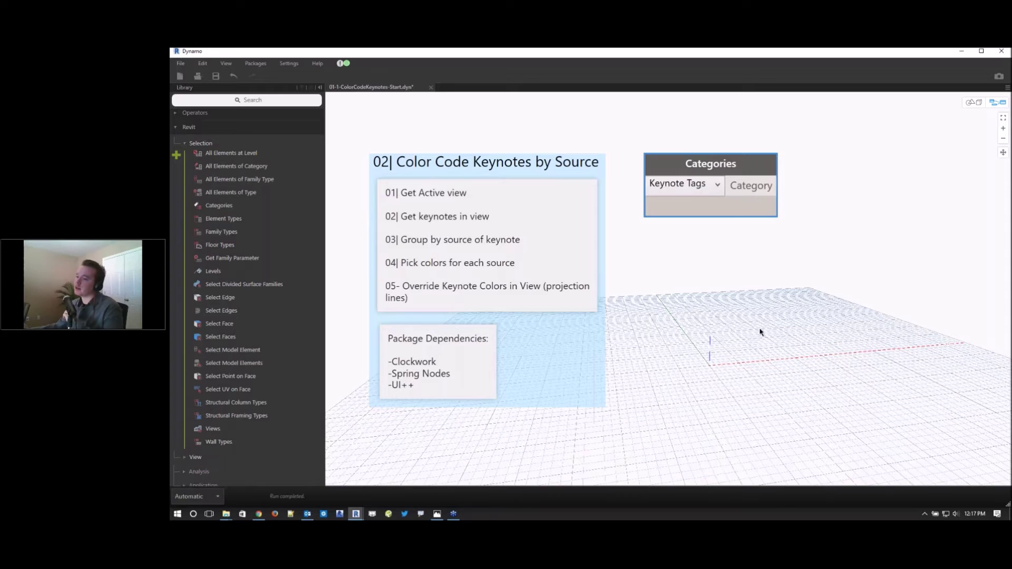
pyautogui.moveTo(761, 218)
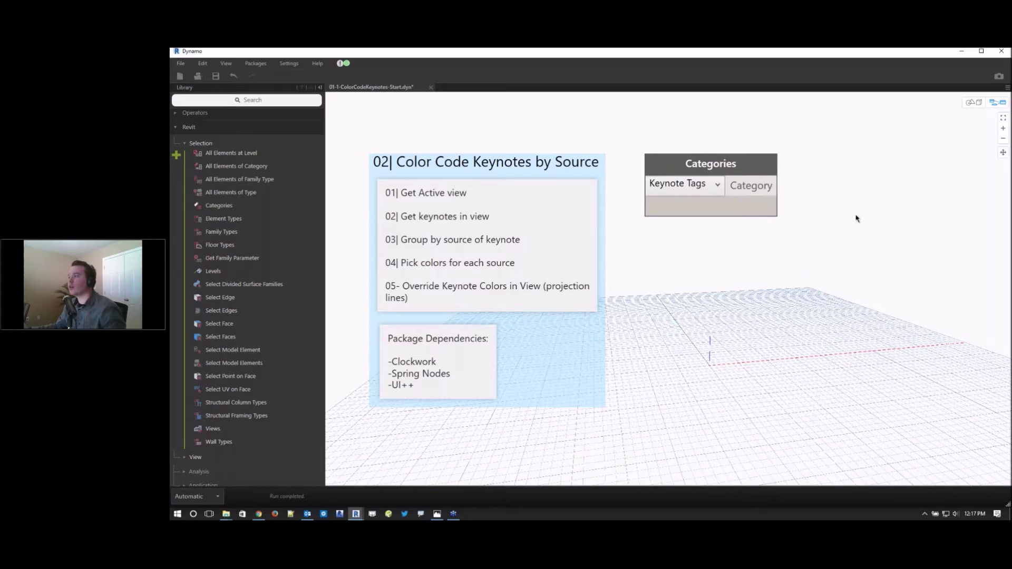
pyautogui.moveTo(752, 177)
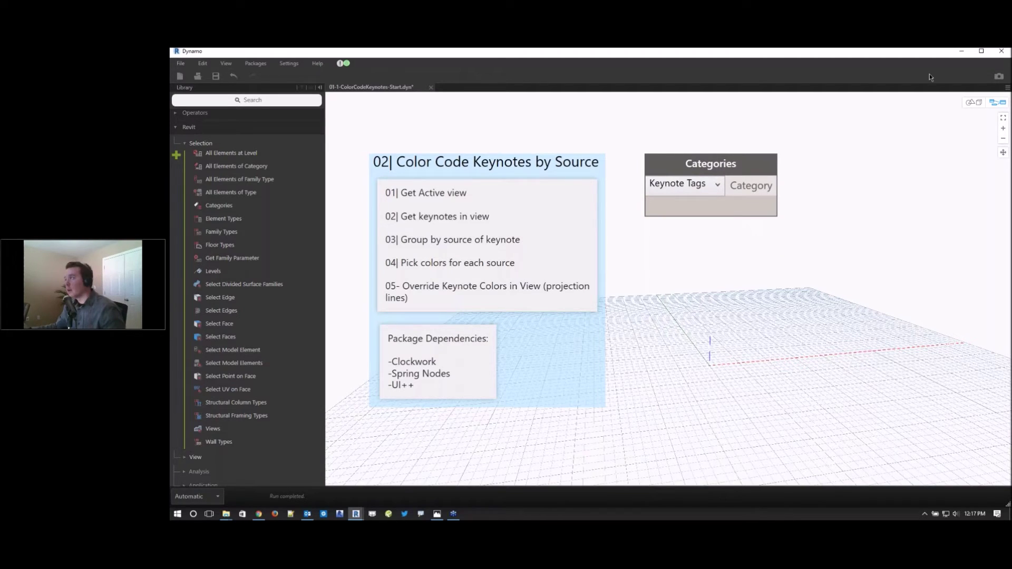
pyautogui.click(960, 53)
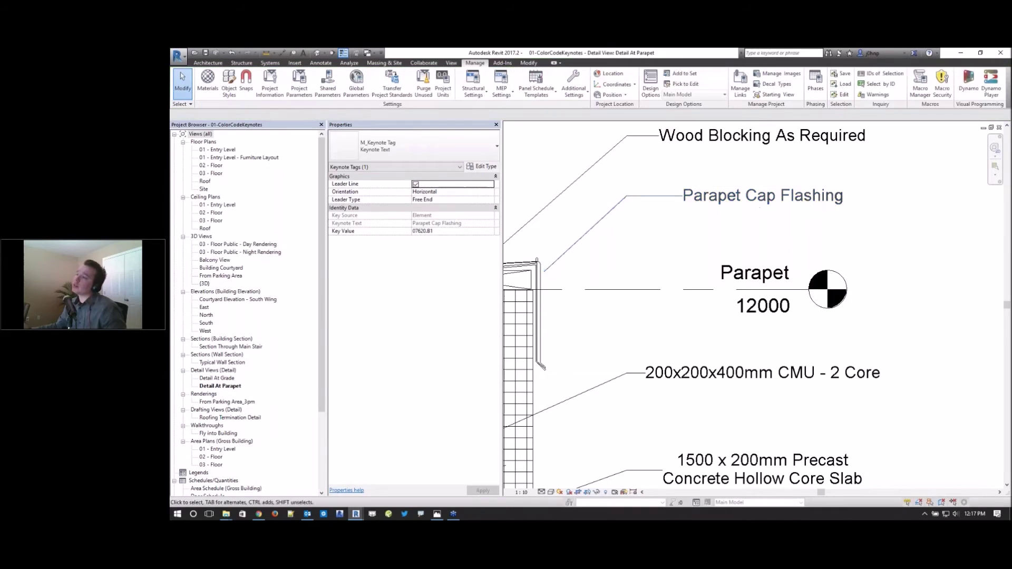
pyautogui.scroll(-2, 559, 264)
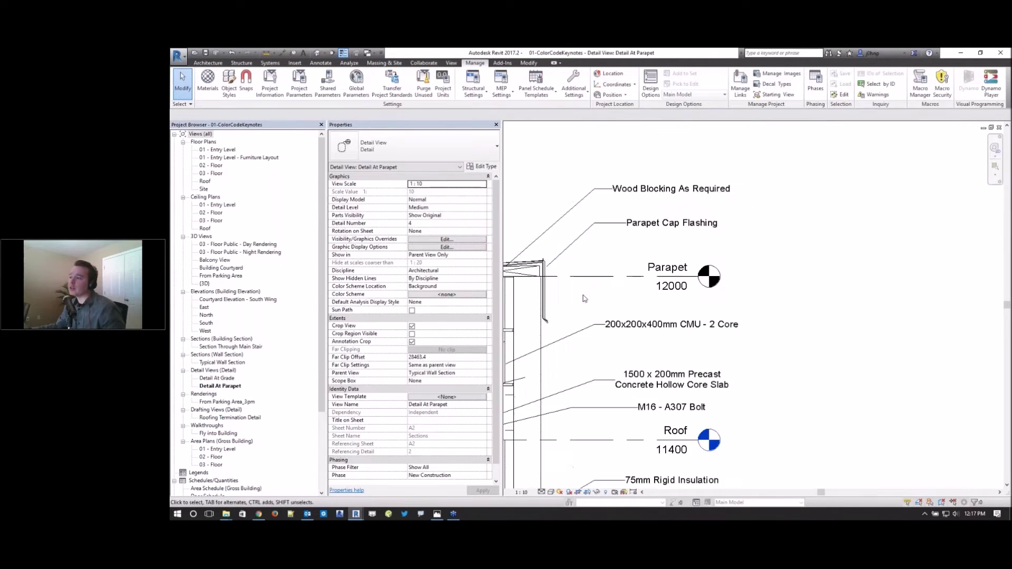
pyautogui.scroll(-4, 611, 292)
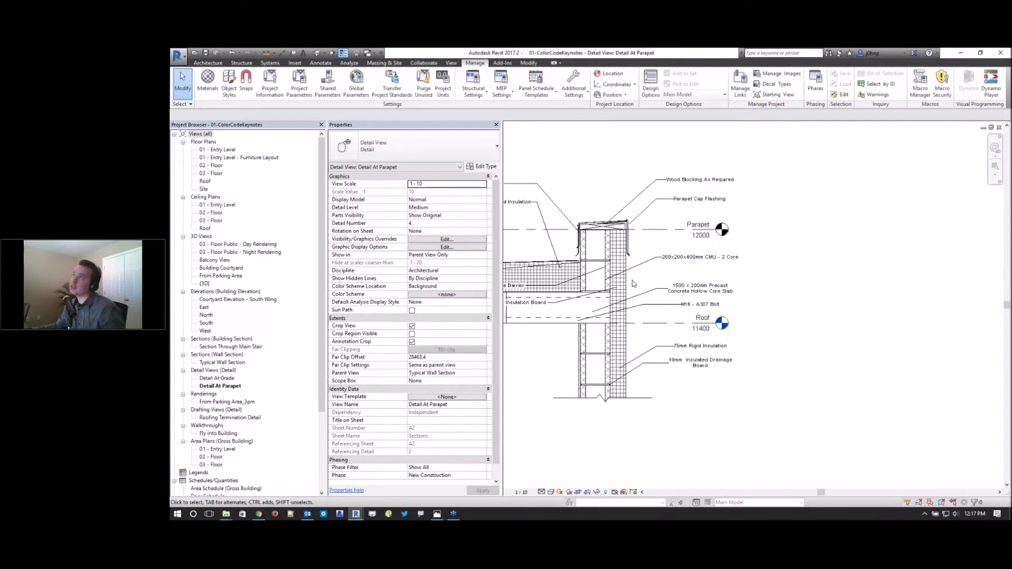
pyautogui.moveTo(634, 283); pyautogui.dragTo(671, 288, button='middle')
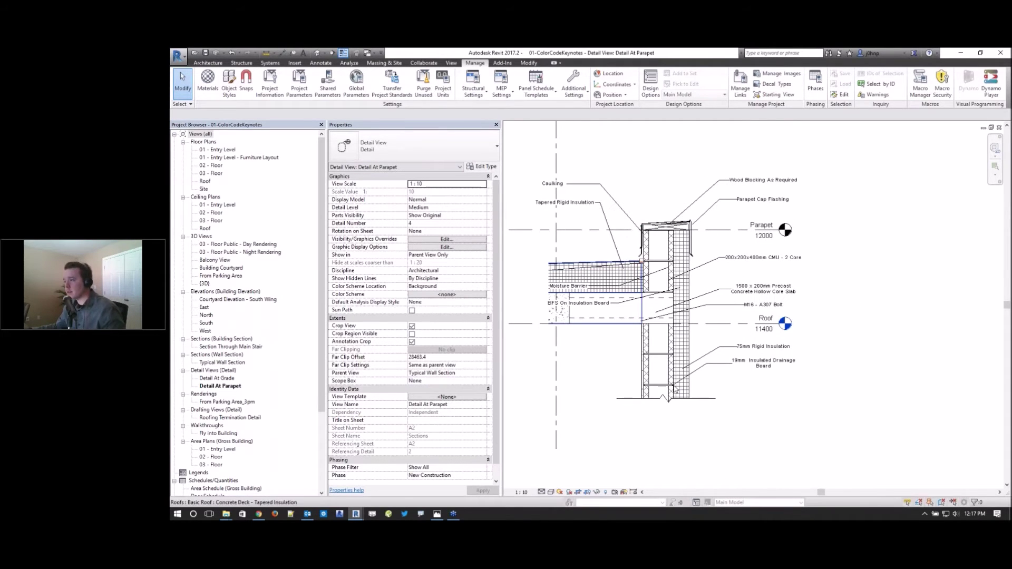
pyautogui.scroll(4, 599, 220)
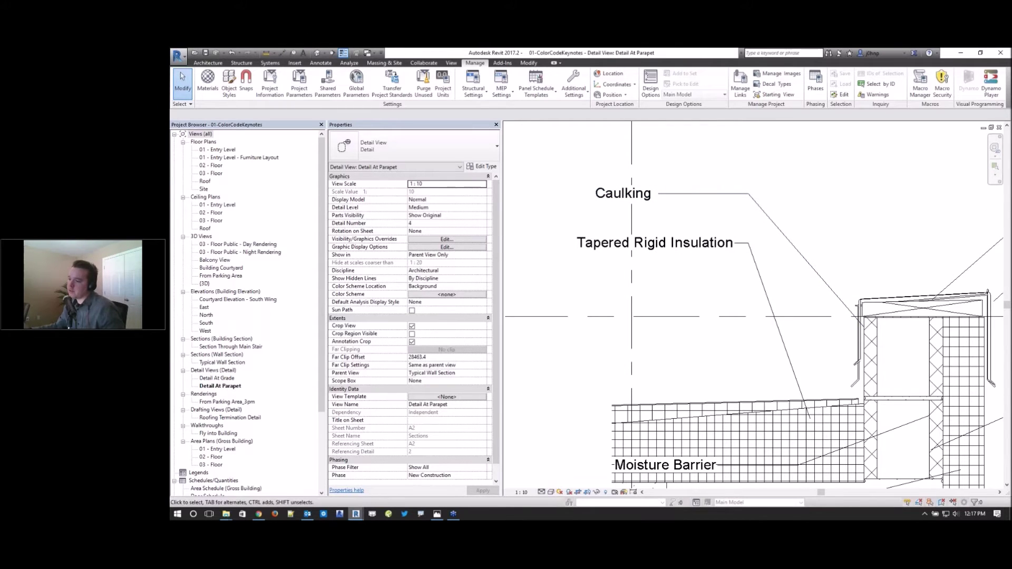
pyautogui.click(354, 516)
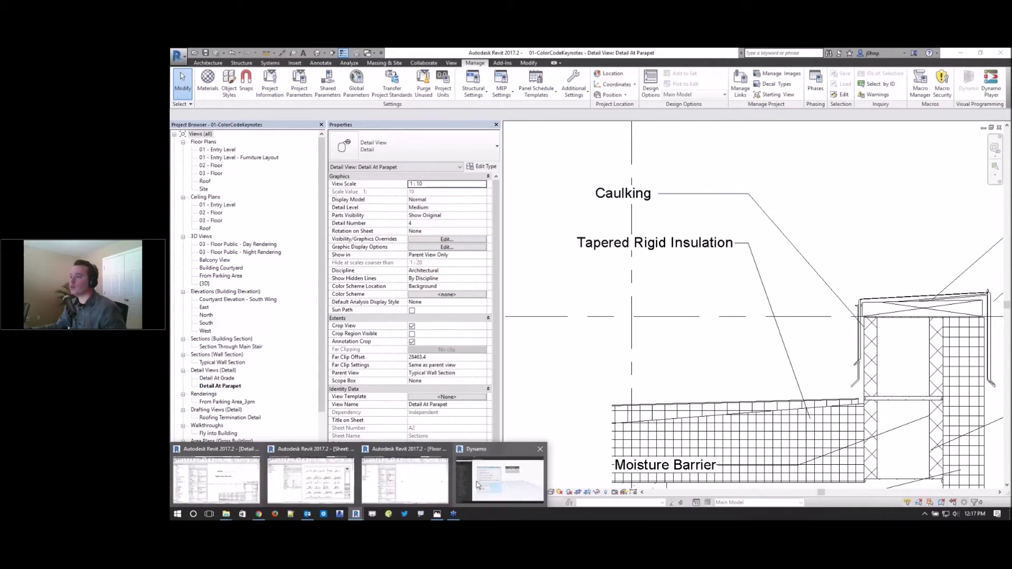
pyautogui.click(497, 480)
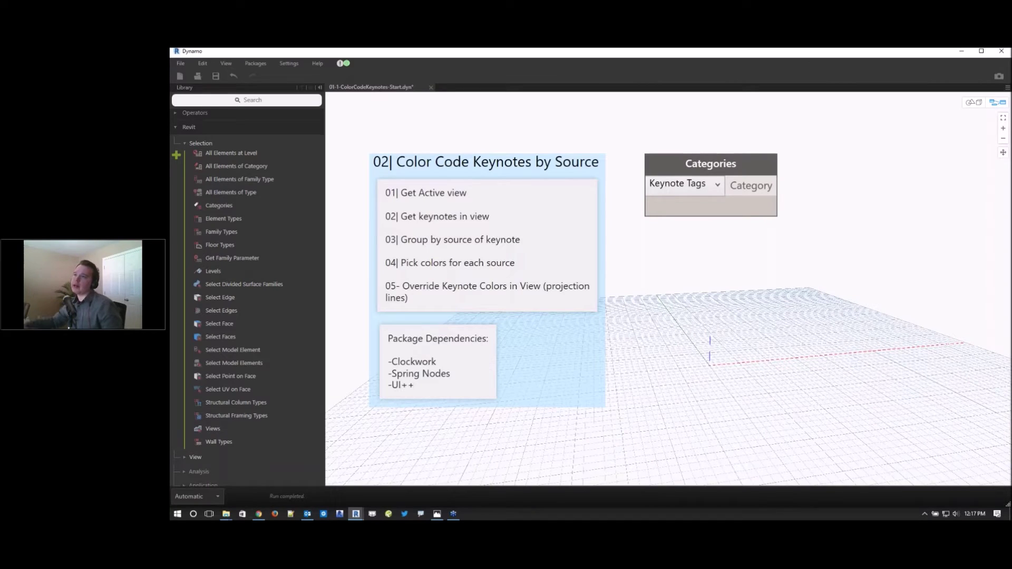
# - Expand the library to Clockwork > Revit > Selection > ByCollector
pyautogui.click(308, 127)
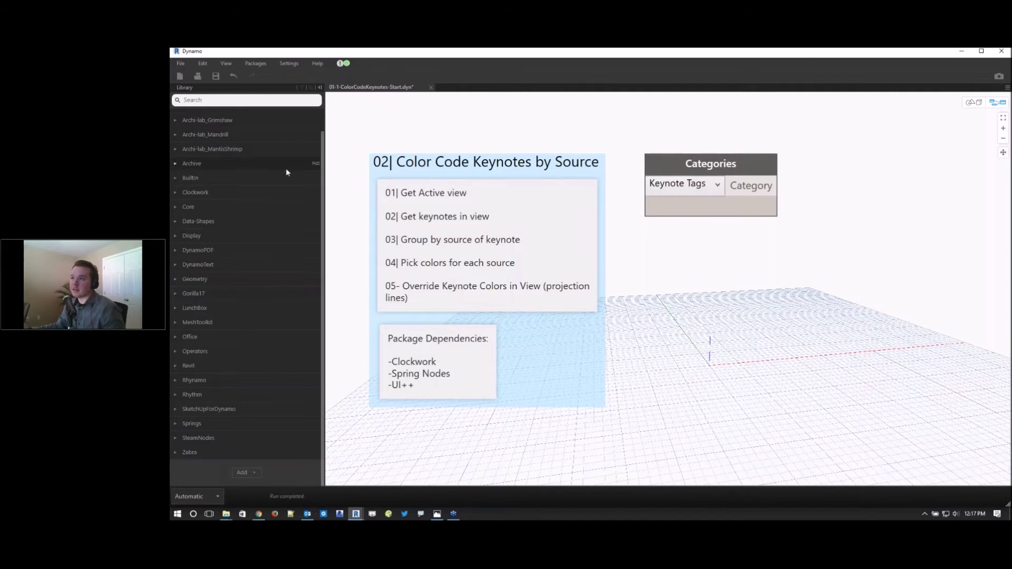
pyautogui.scroll(2, 274, 180)
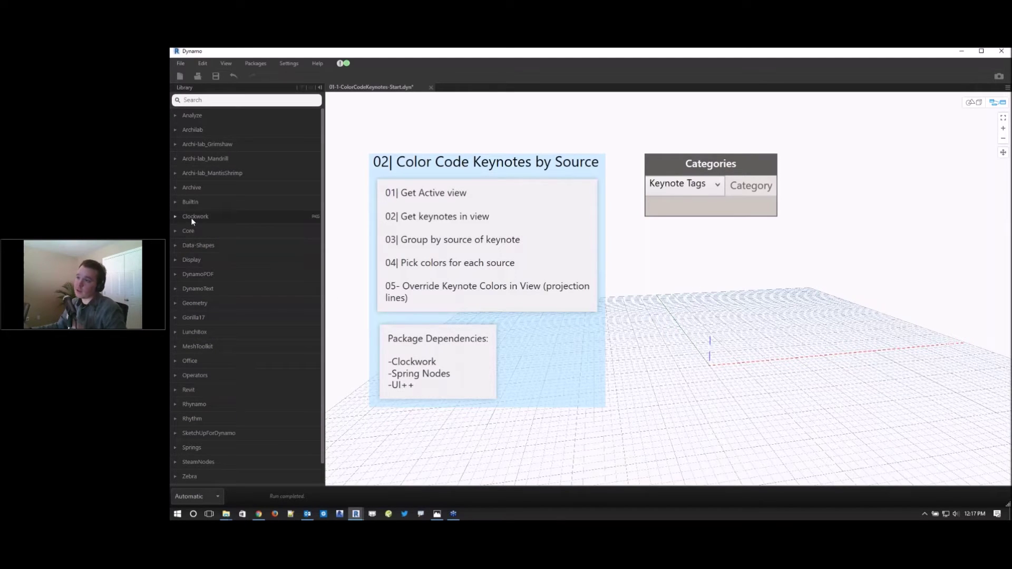
pyautogui.click(174, 217)
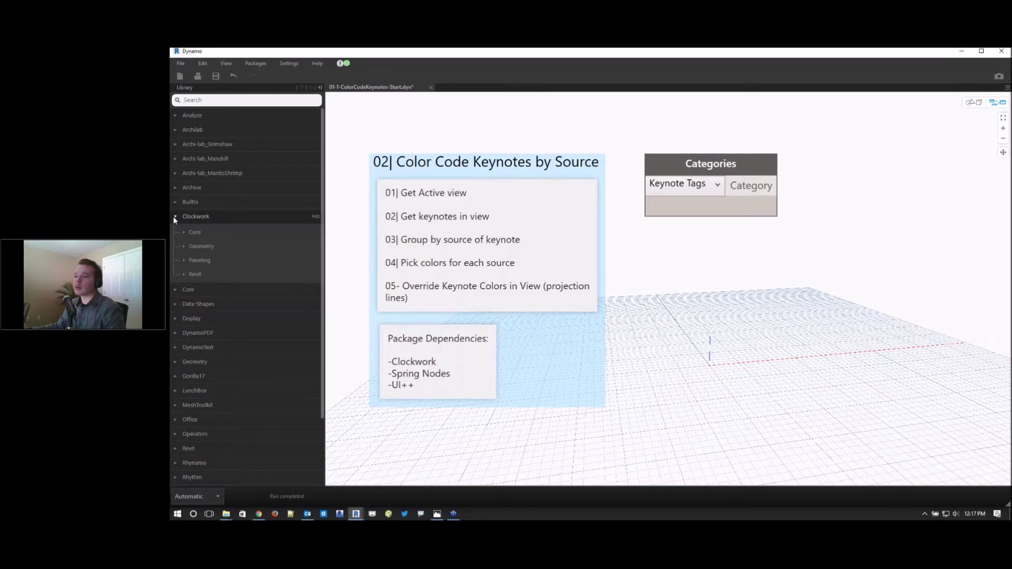
pyautogui.click(184, 274)
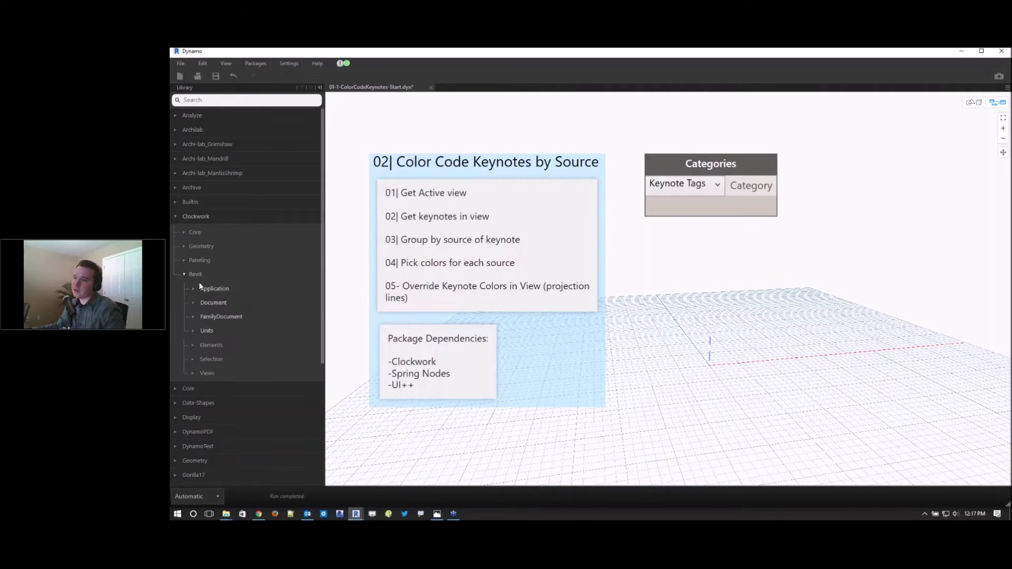
pyautogui.click(191, 359)
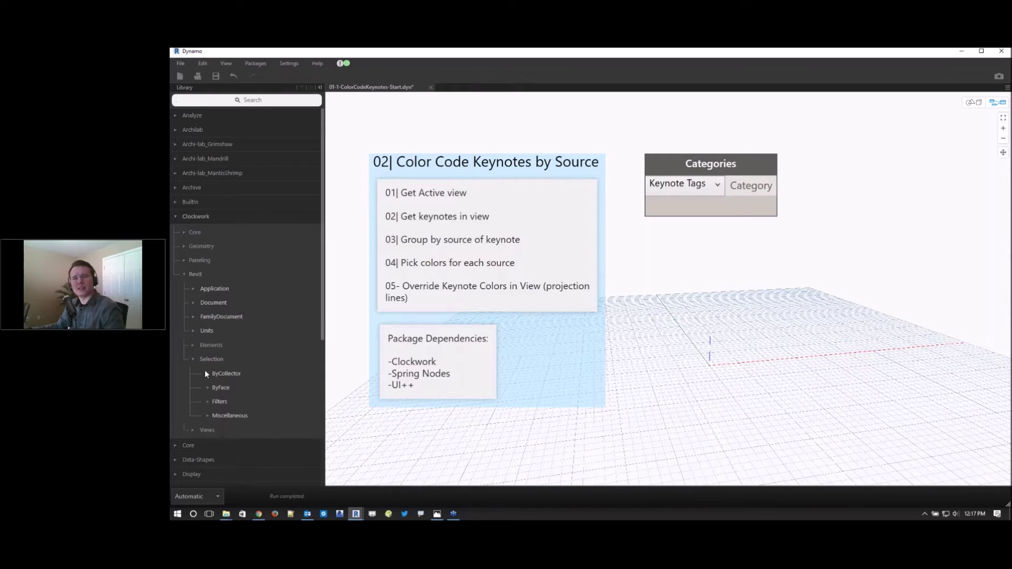
pyautogui.click(205, 371)
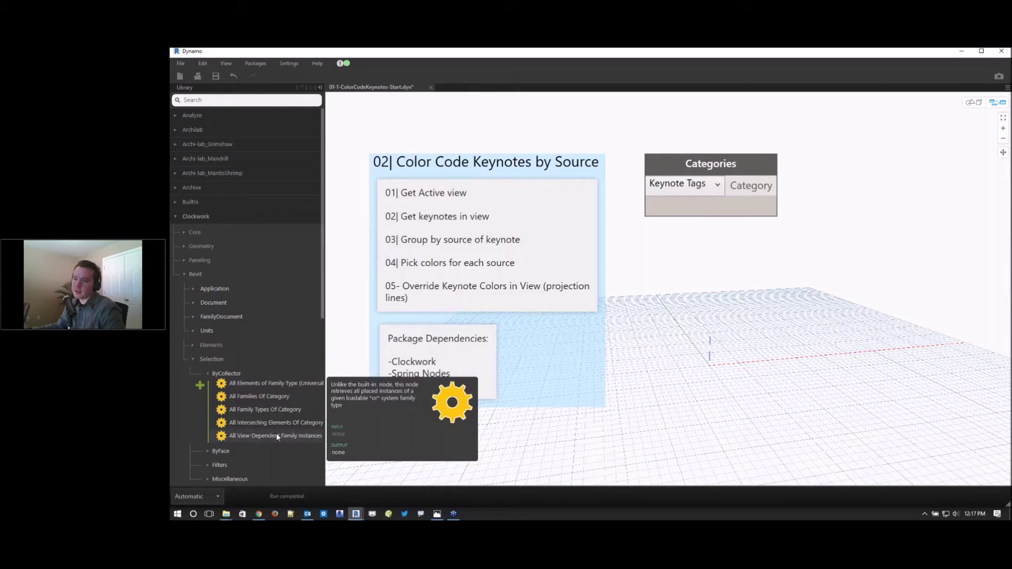
# - Place the All View-Dependent Family Instances Of Category node right of the Categories node
pyautogui.moveTo(712, 321); pyautogui.dragTo(712, 321)
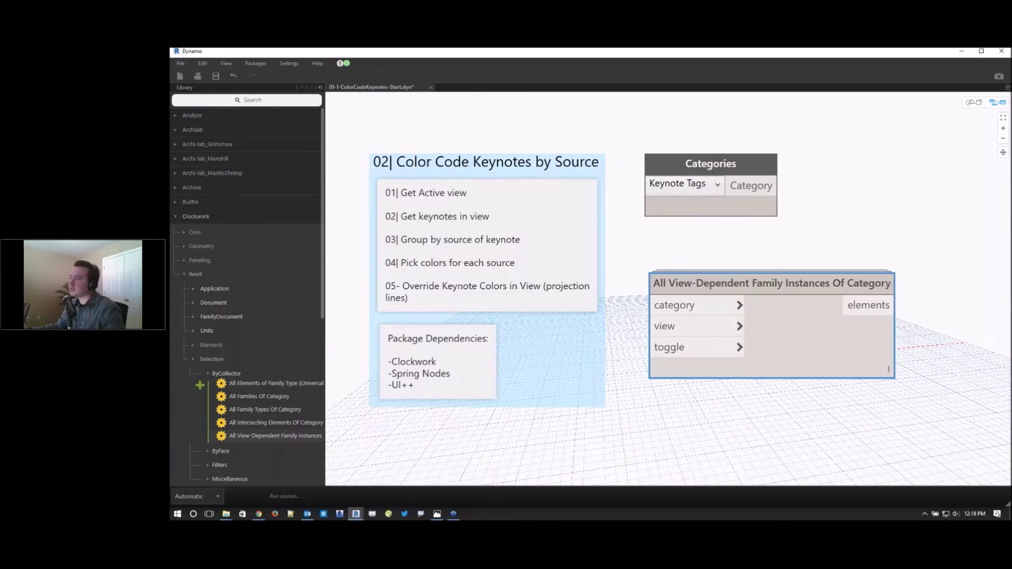
pyautogui.moveTo(858, 283); pyautogui.dragTo(1004, 271)
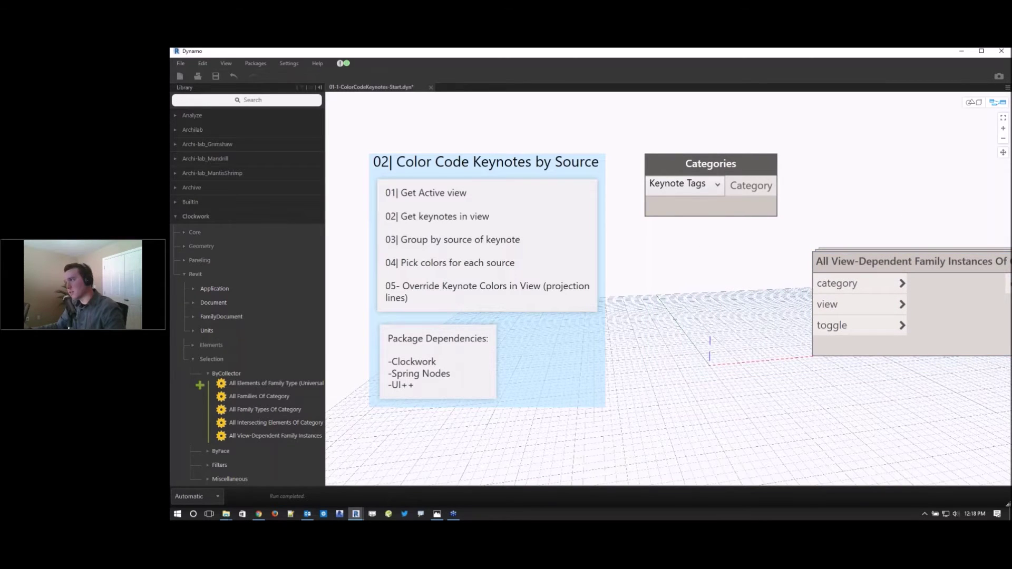
pyautogui.moveTo(817, 228); pyautogui.dragTo(820, 197, button='middle')
pyautogui.moveTo(846, 268); pyautogui.dragTo(869, 247)
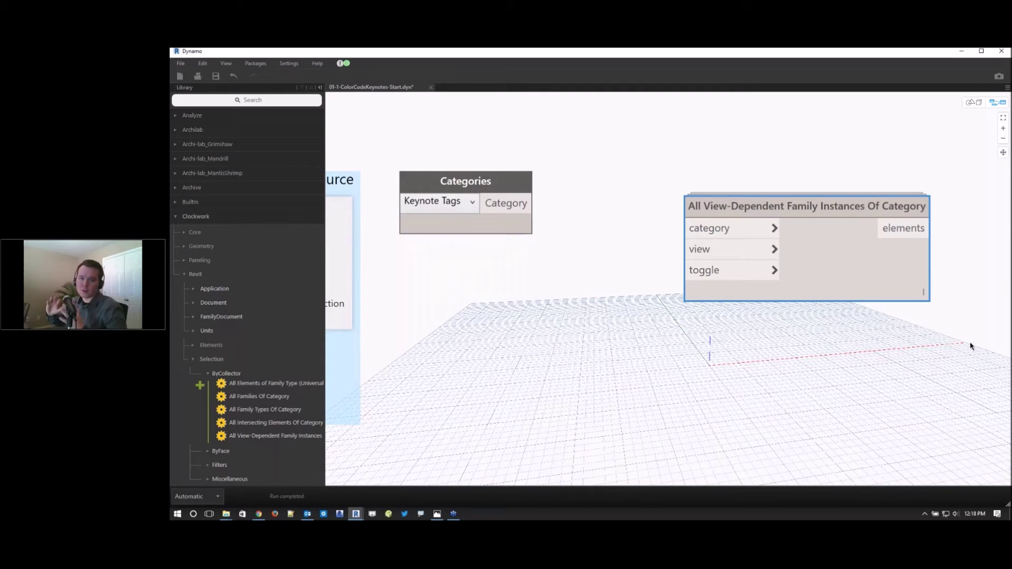
pyautogui.click(506, 207)
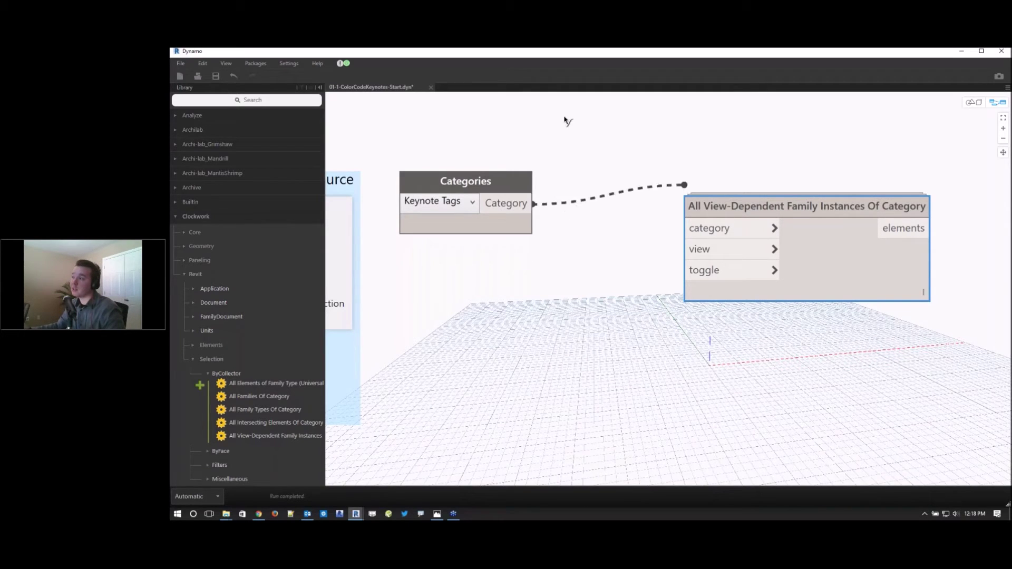
# - Connect the Keynote Tags Category output to All View-Dependent Family Instances Of Category's category input
pyautogui.click(636, 217)
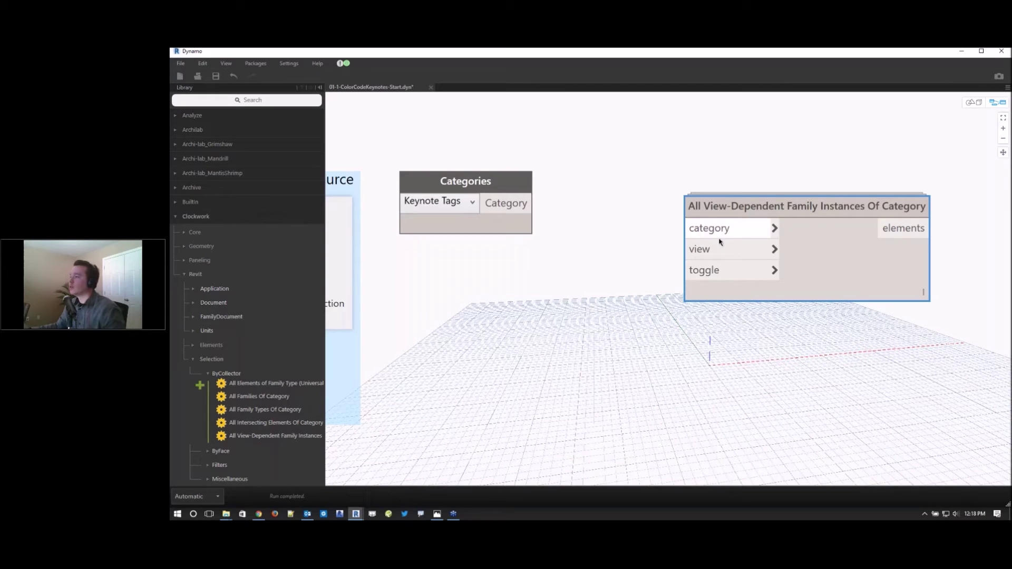
pyautogui.scroll(2, 675, 219)
pyautogui.scroll(-2, 674, 222)
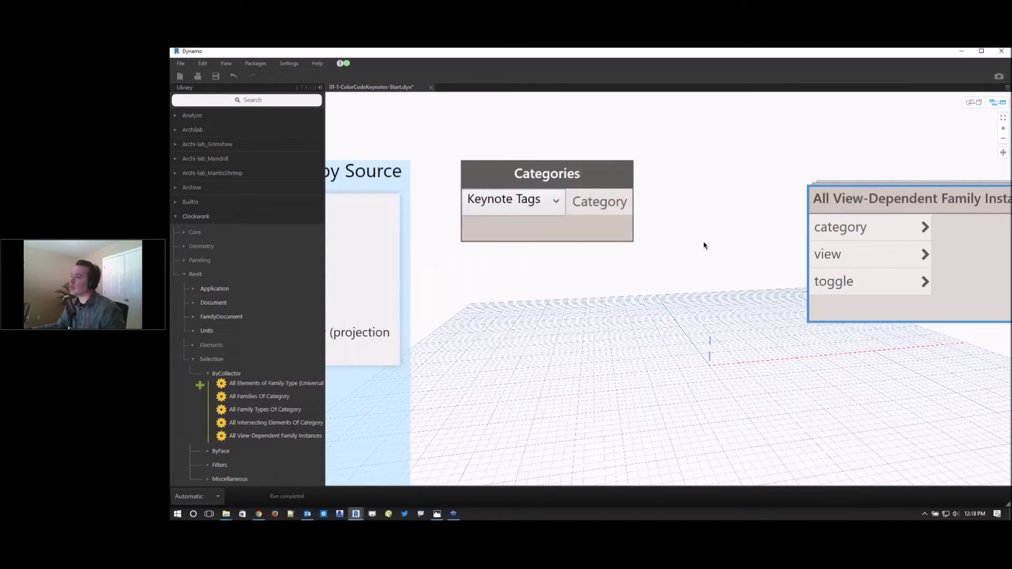
pyautogui.scroll(-1, 654, 237)
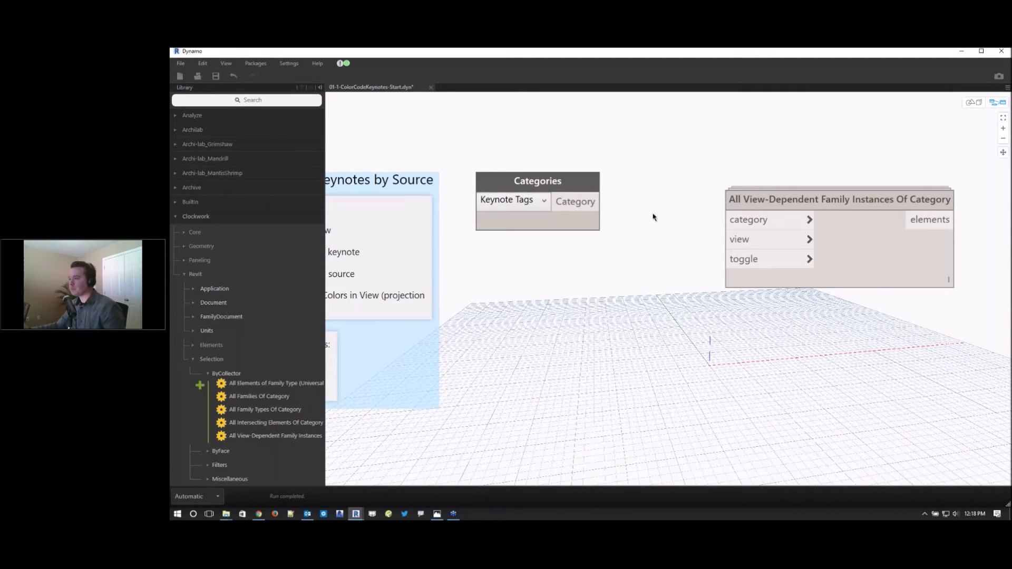
pyautogui.click(498, 181)
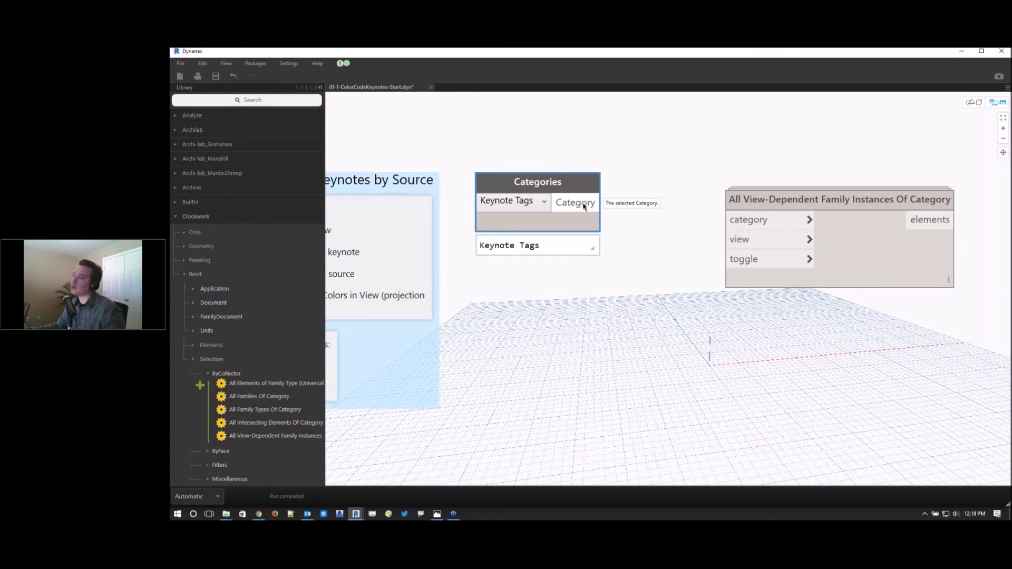
pyautogui.click(755, 222)
pyautogui.click(601, 203)
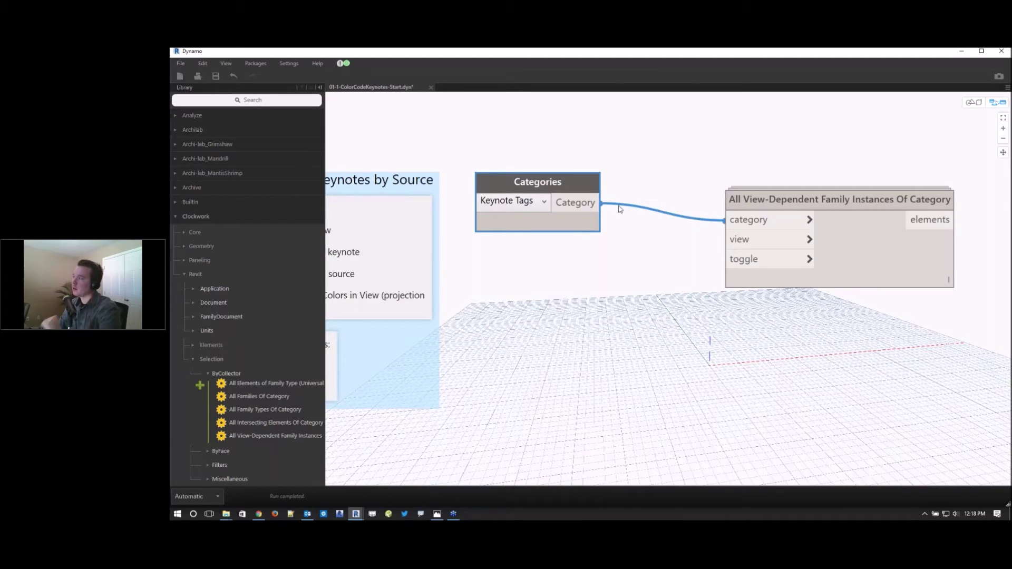
pyautogui.click(672, 266)
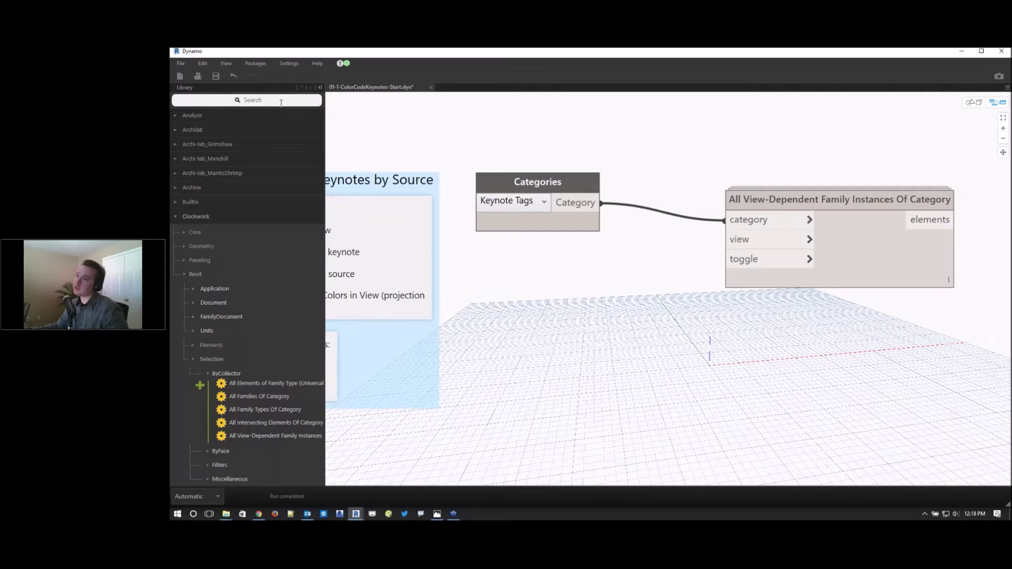
# - Try out Document.ActiveView and Document.Current nodes, then delete both
pyautogui.rightClick(567, 275)
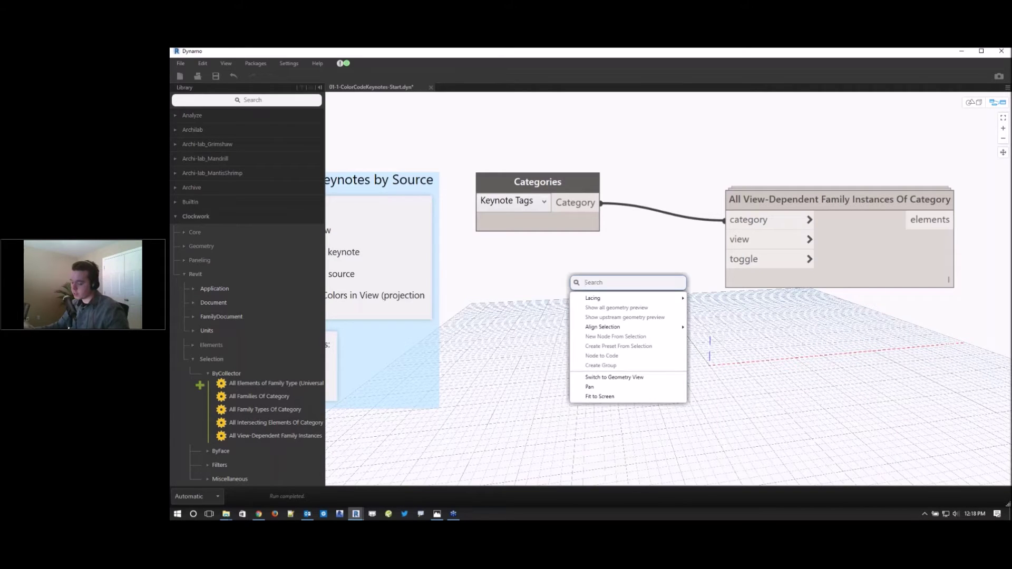
pyautogui.write('acti')
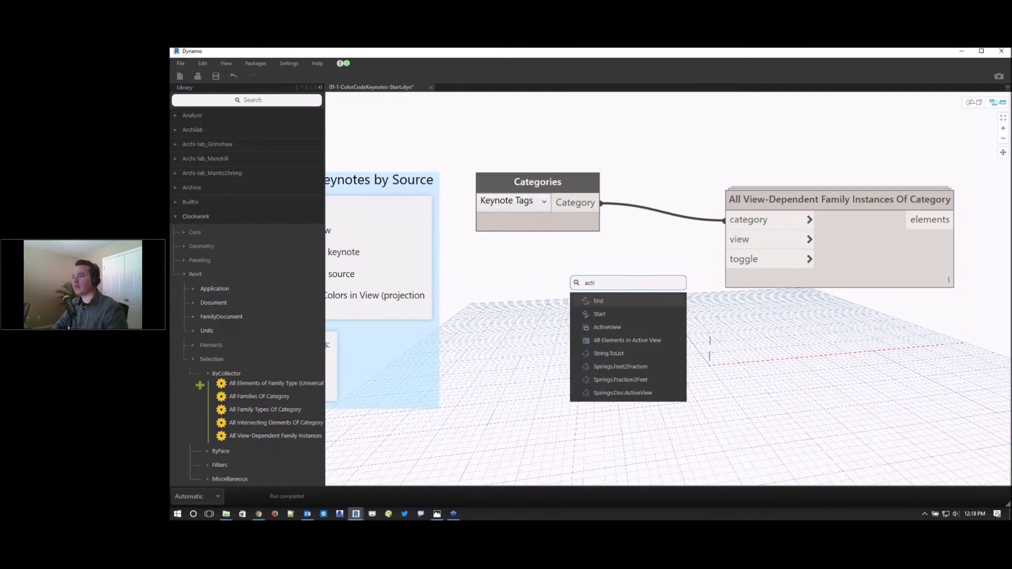
pyautogui.write('ve')
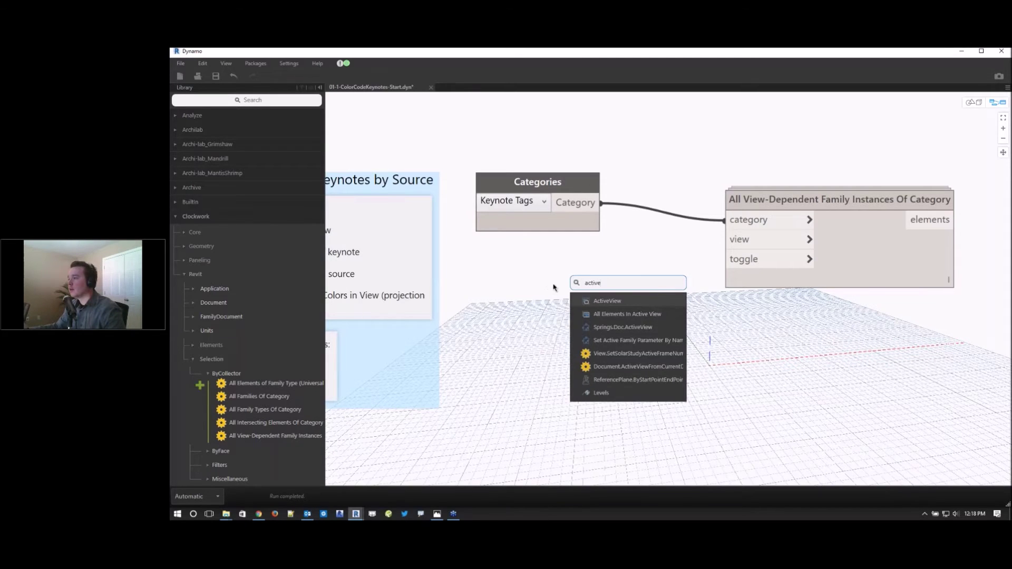
pyautogui.click(607, 301)
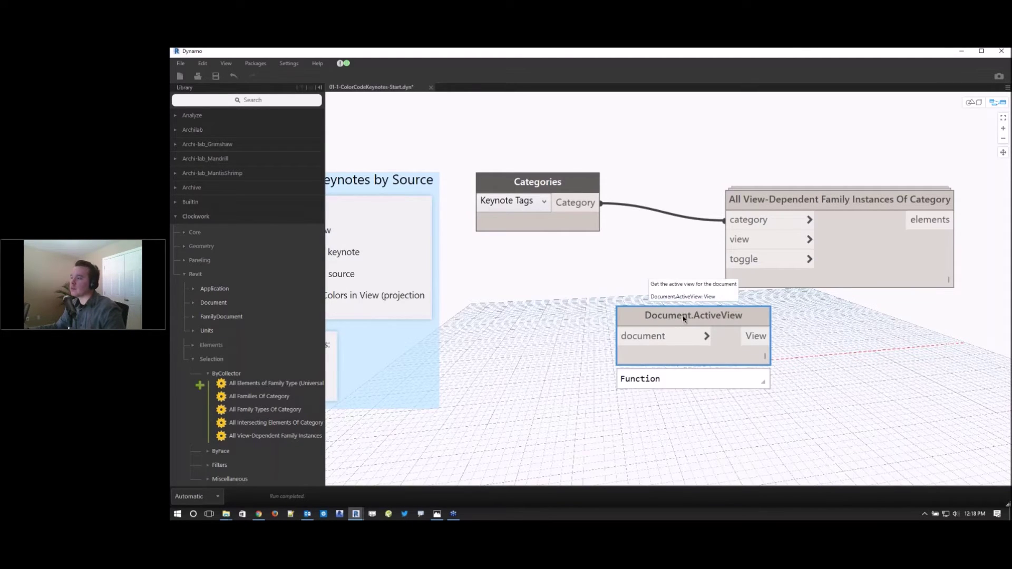
pyautogui.moveTo(641, 329); pyautogui.dragTo(597, 340)
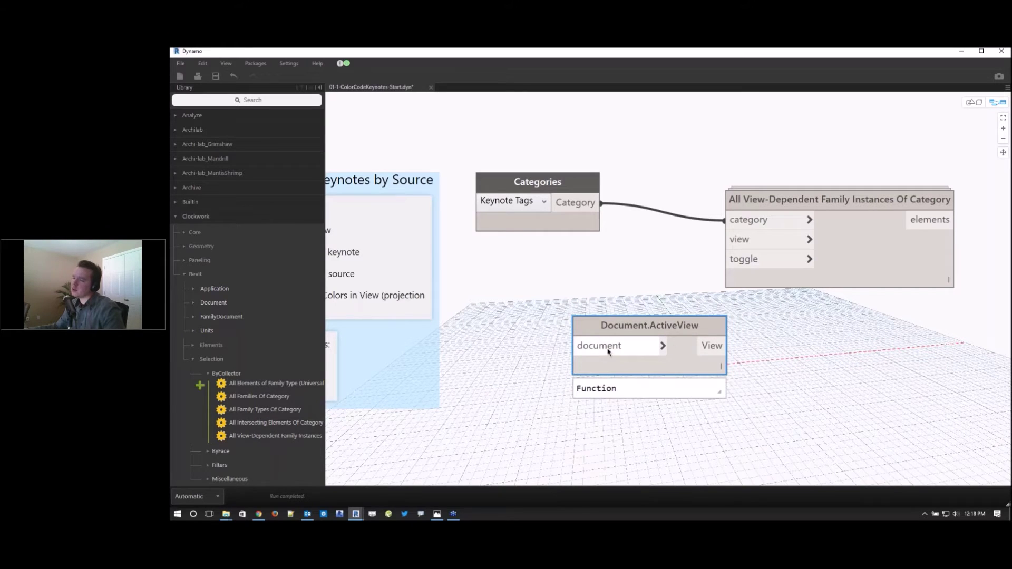
pyautogui.rightClick(518, 330)
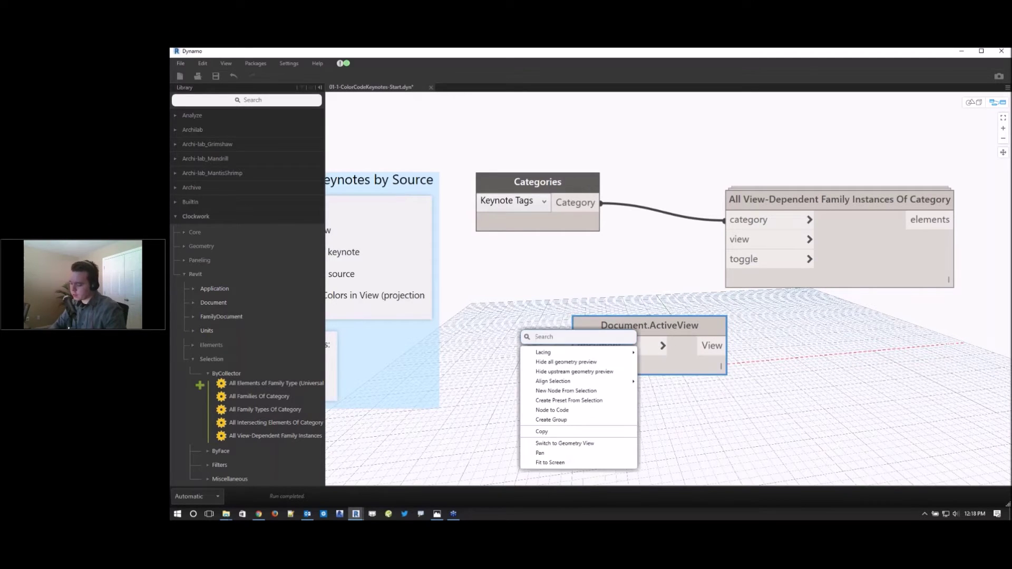
pyautogui.write('docum')
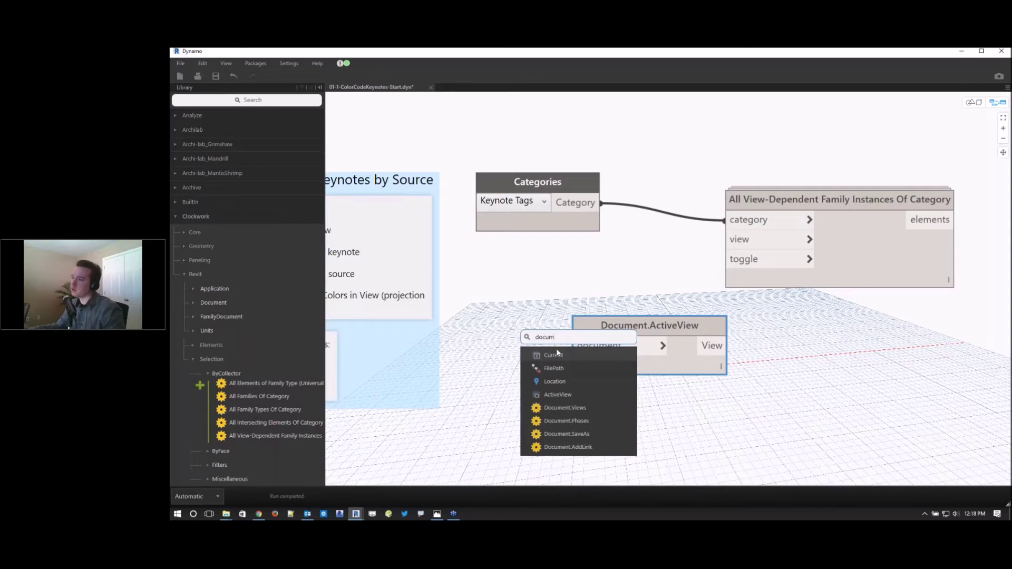
pyautogui.click(553, 355)
pyautogui.moveTo(640, 397); pyautogui.dragTo(534, 344)
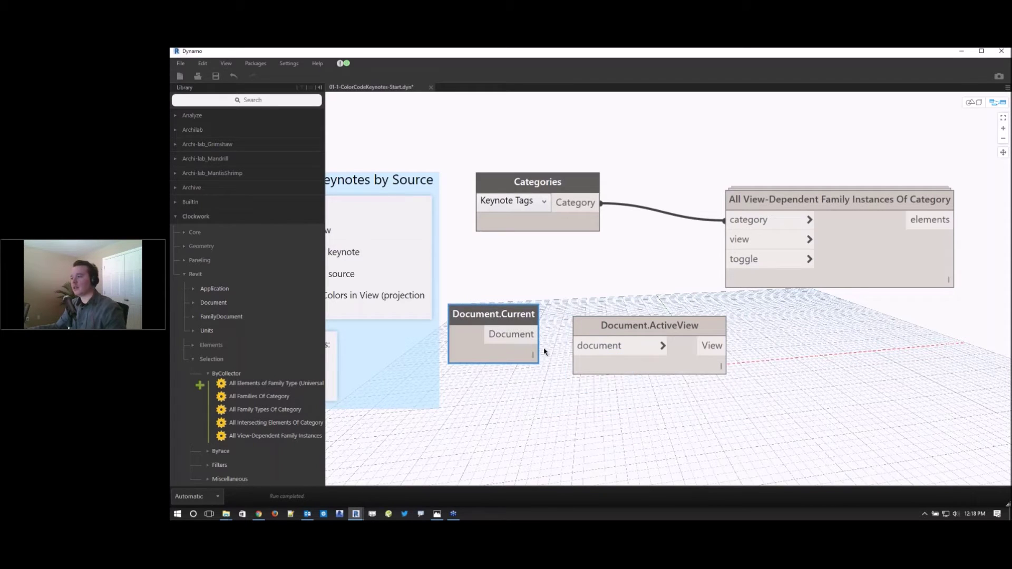
pyautogui.moveTo(599, 289); pyautogui.dragTo(532, 376)
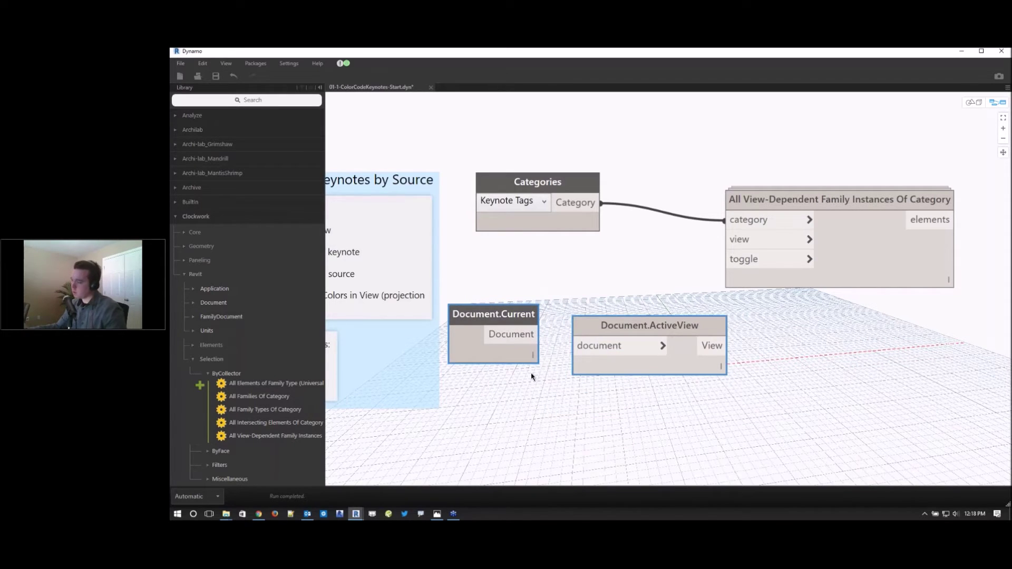
pyautogui.press('Delete')
# - Add a Springs.Doc.ActiveView node near the other nodes, returning Detail At Parapet (224)
pyautogui.rightClick(531, 335)
pyautogui.write('active')
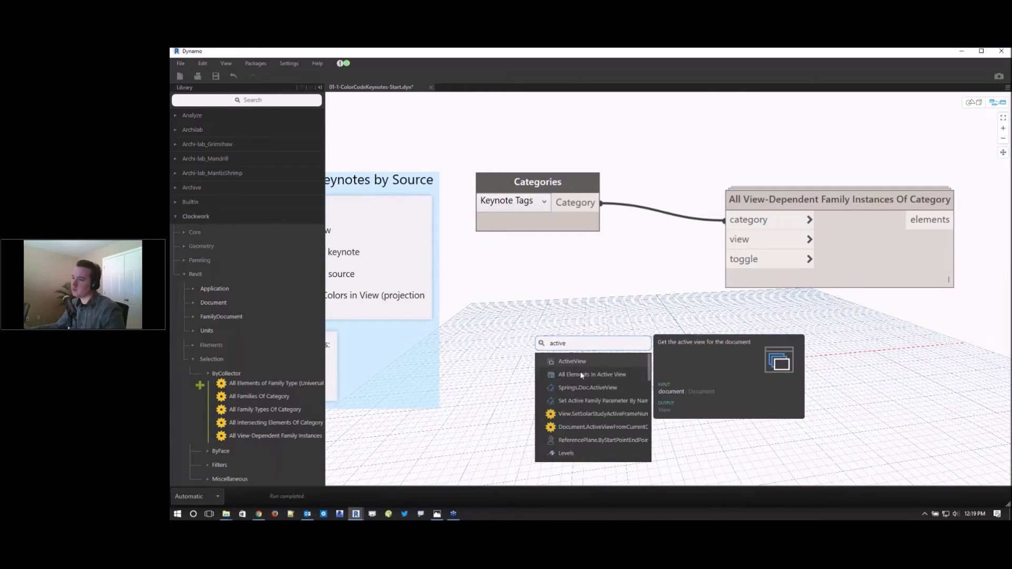
pyautogui.click(576, 388)
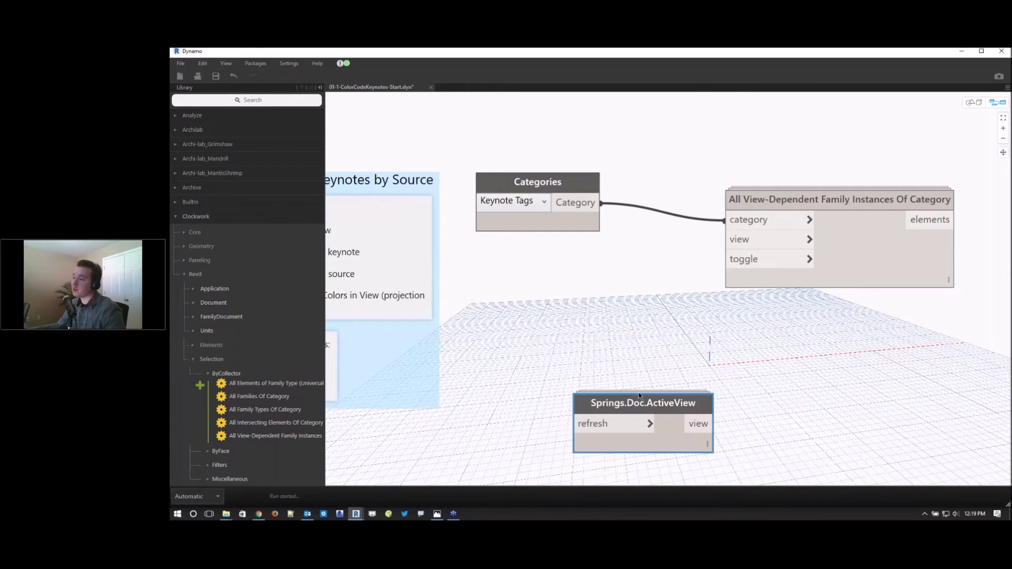
pyautogui.moveTo(638, 396); pyautogui.dragTo(581, 285)
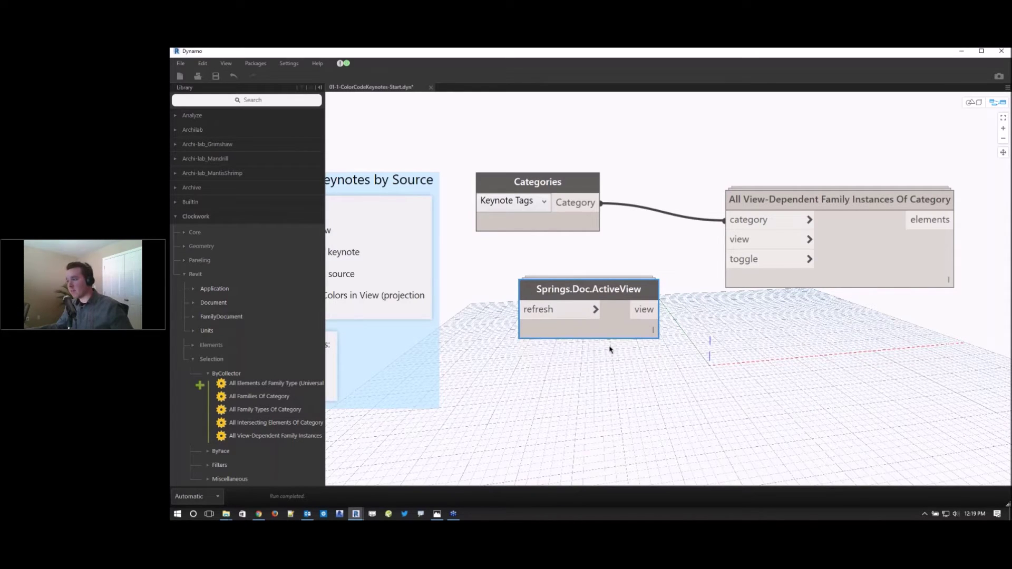
pyautogui.moveTo(526, 320)
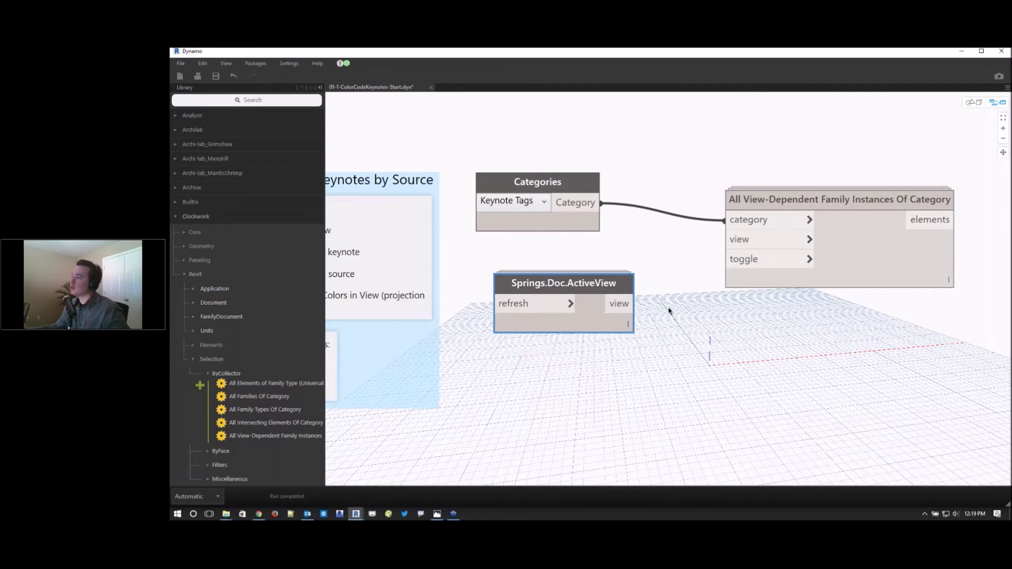
pyautogui.scroll(-3, 669, 311)
pyautogui.moveTo(645, 319); pyautogui.dragTo(591, 311, button='middle')
pyautogui.moveTo(592, 311)
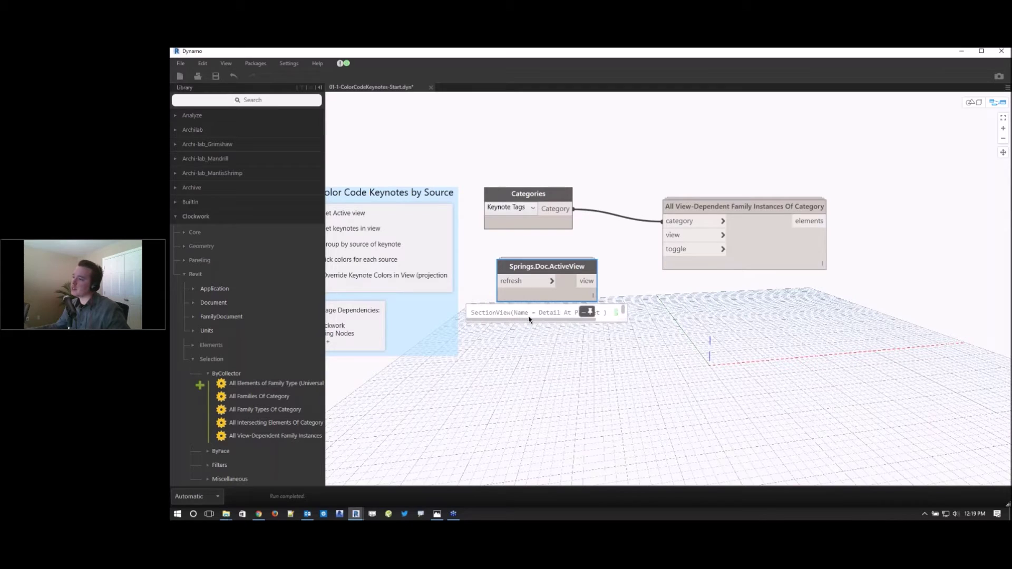
# - Compare against the Detail At Parapet view in Revit, then return to the Dynamo graph
pyautogui.click(947, 62)
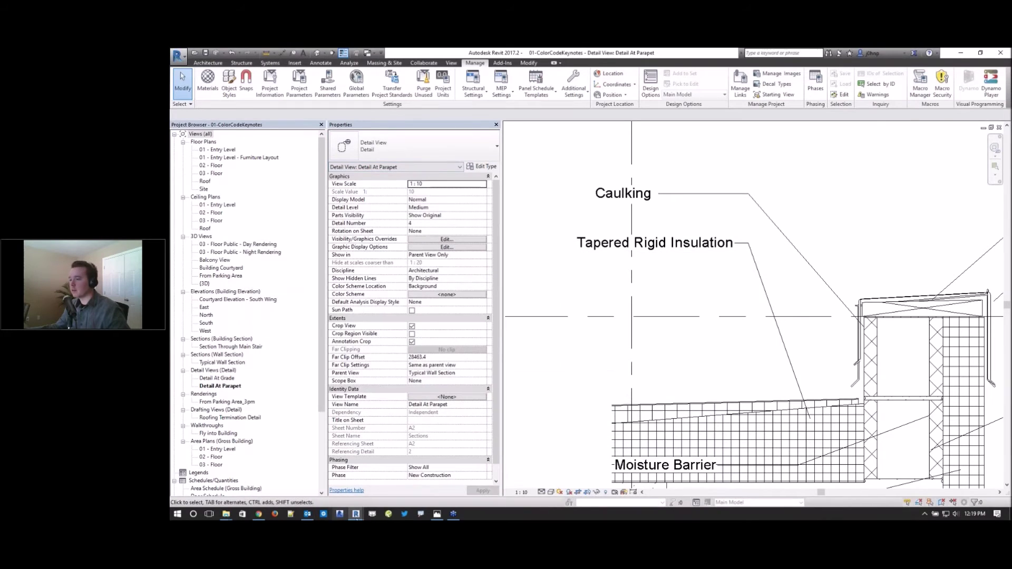
pyautogui.click(340, 514)
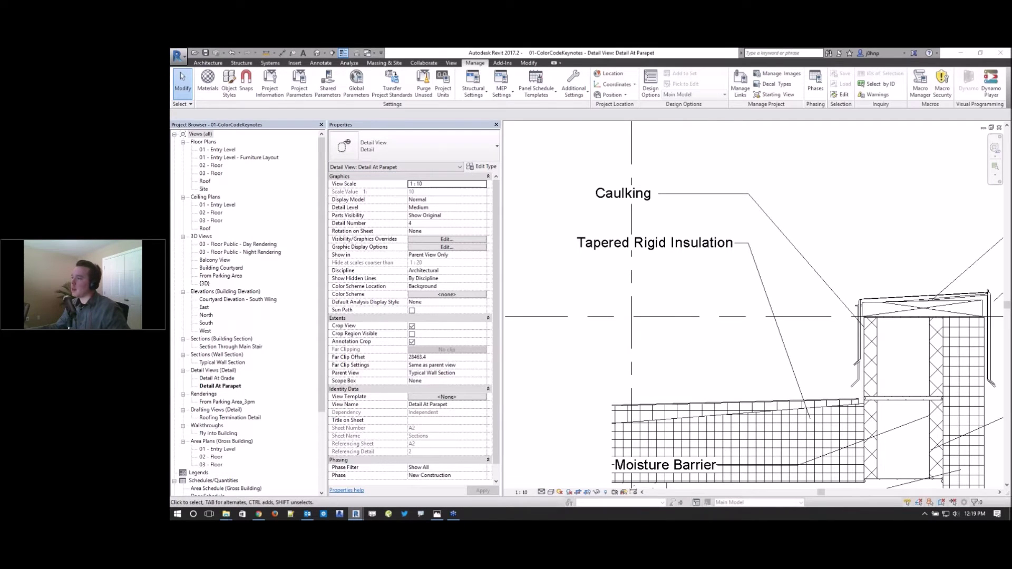
pyautogui.scroll(5, 648, 264)
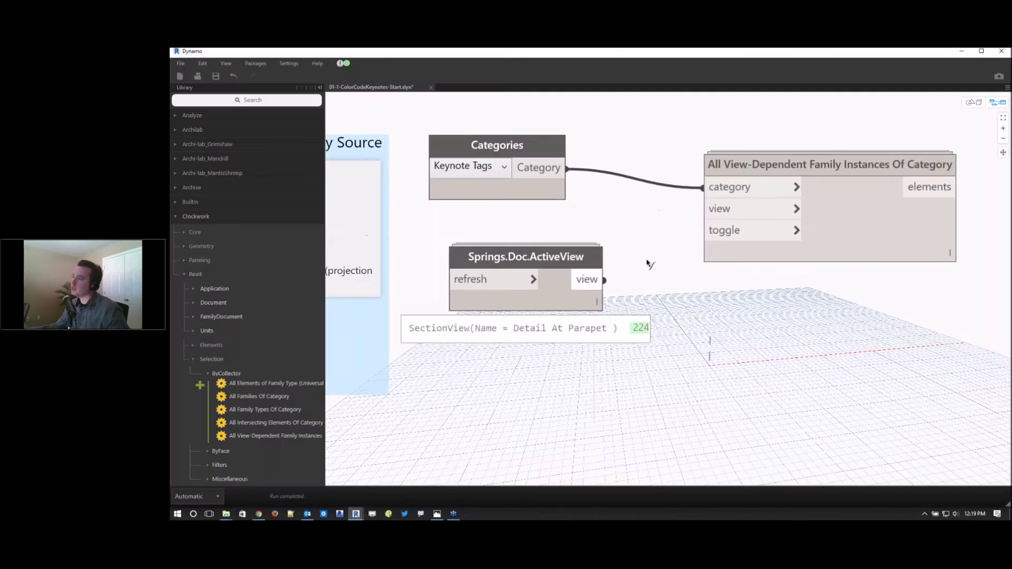
# - Wire Springs.Doc.ActiveView into the collector's view input so it lists 11 keynote tags
pyautogui.click(738, 209)
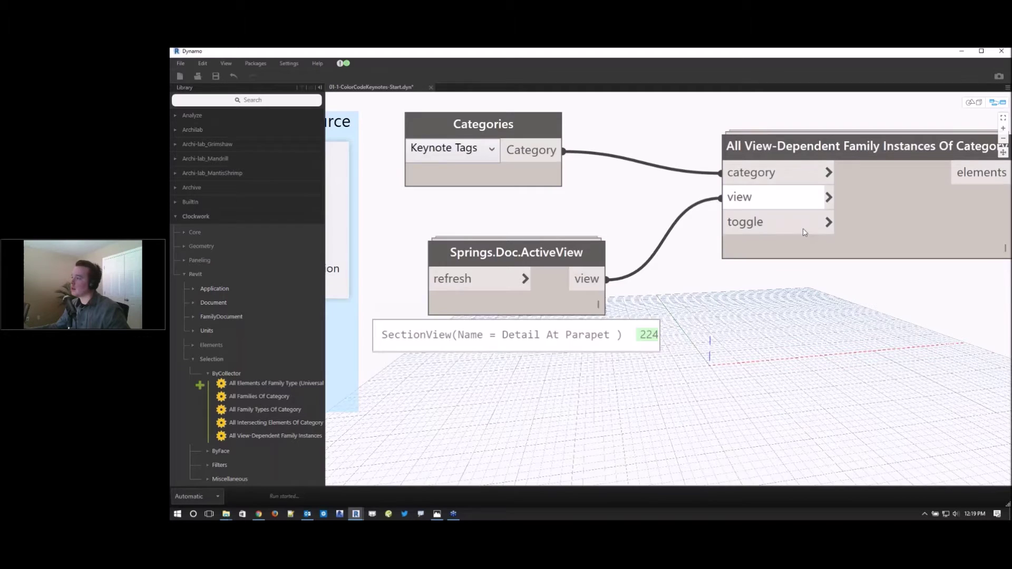
pyautogui.scroll(-1, 758, 223)
pyautogui.moveTo(891, 277); pyautogui.dragTo(680, 251, button='middle')
pyautogui.moveTo(715, 210); pyautogui.dragTo(830, 200)
pyautogui.moveTo(857, 232)
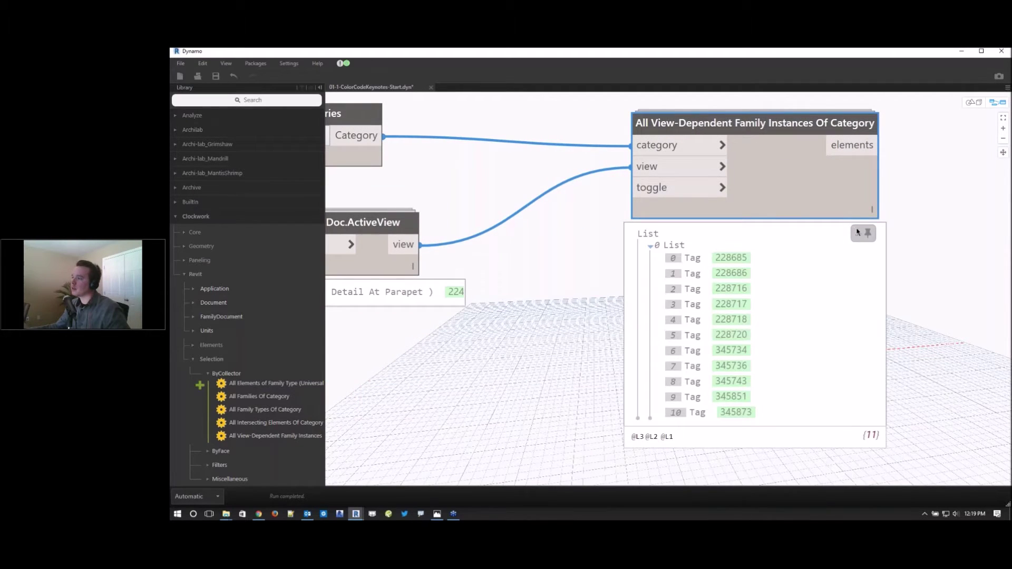
pyautogui.click(859, 319)
pyautogui.moveTo(881, 313); pyautogui.dragTo(783, 202, button='middle')
pyautogui.moveTo(712, 195)
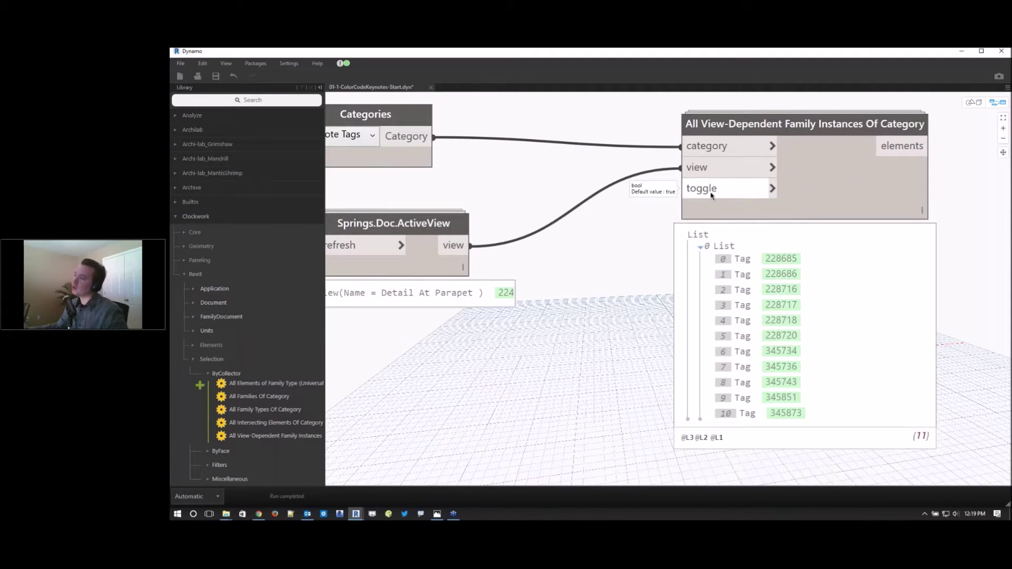
pyautogui.moveTo(822, 278)
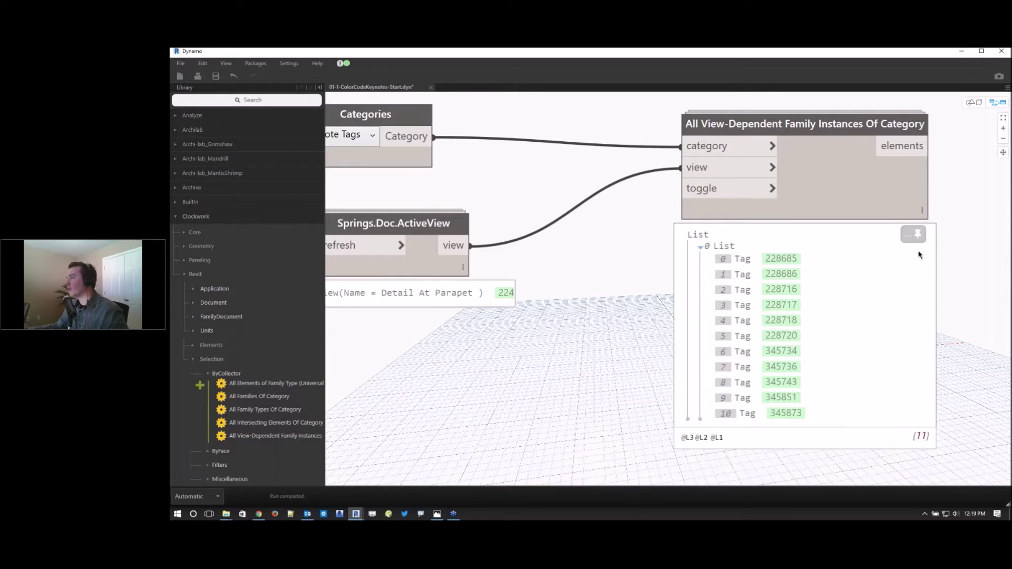
pyautogui.scroll(-2, 920, 255)
pyautogui.moveTo(920, 255); pyautogui.dragTo(785, 254, button='middle')
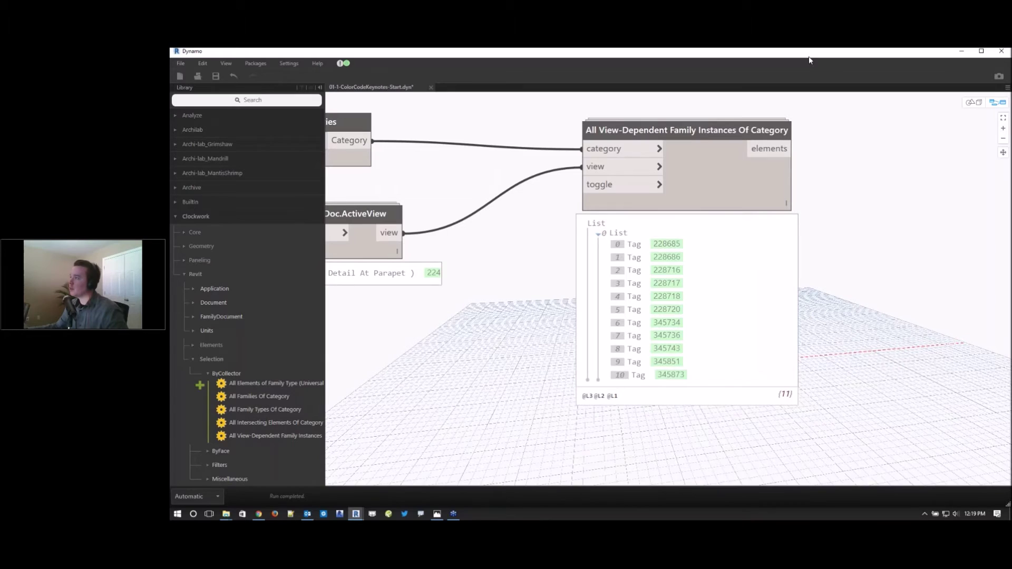
pyautogui.doubleClick(758, 52)
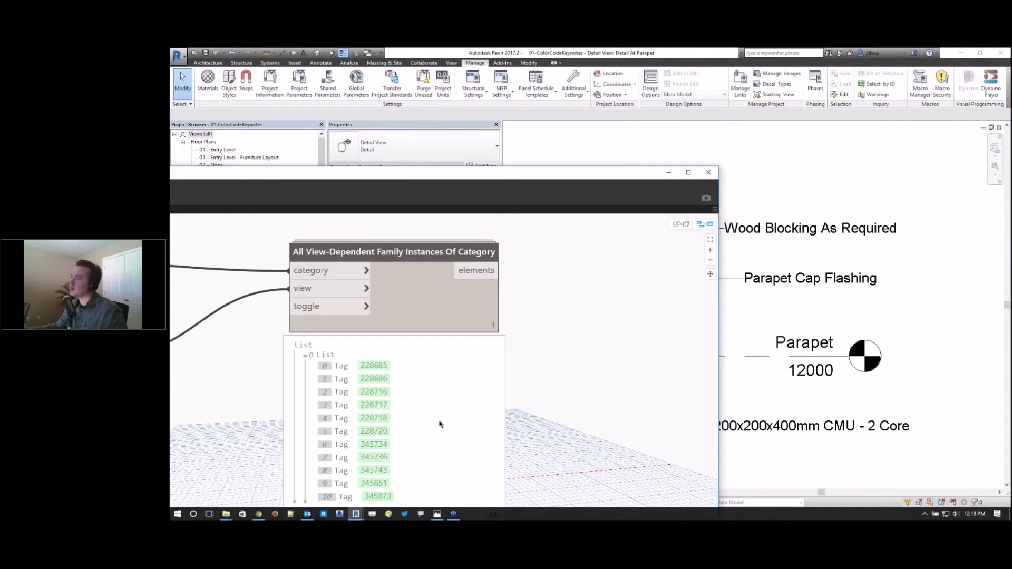
pyautogui.click(379, 392)
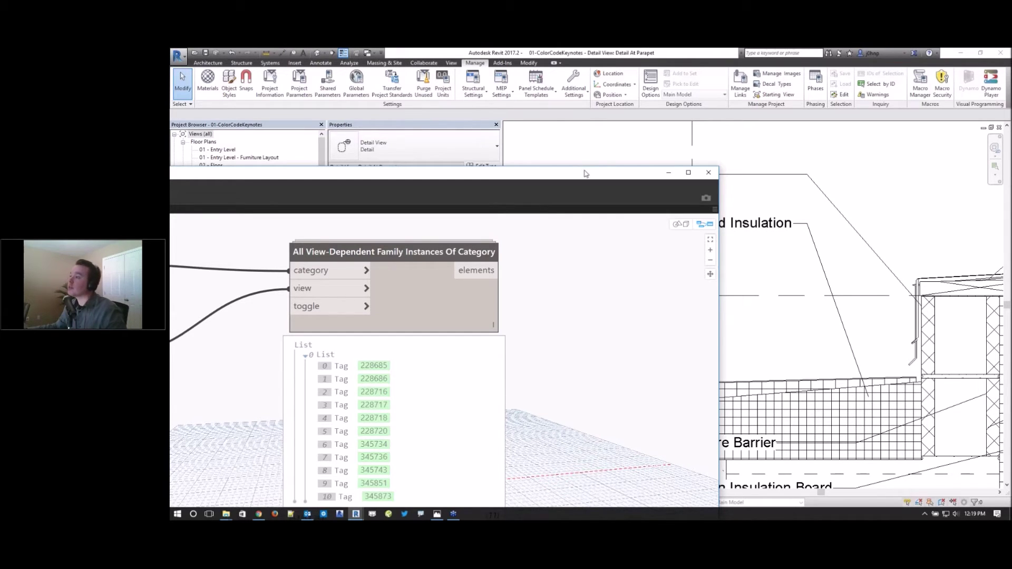
pyautogui.doubleClick(605, 173)
pyautogui.scroll(-4, 855, 196)
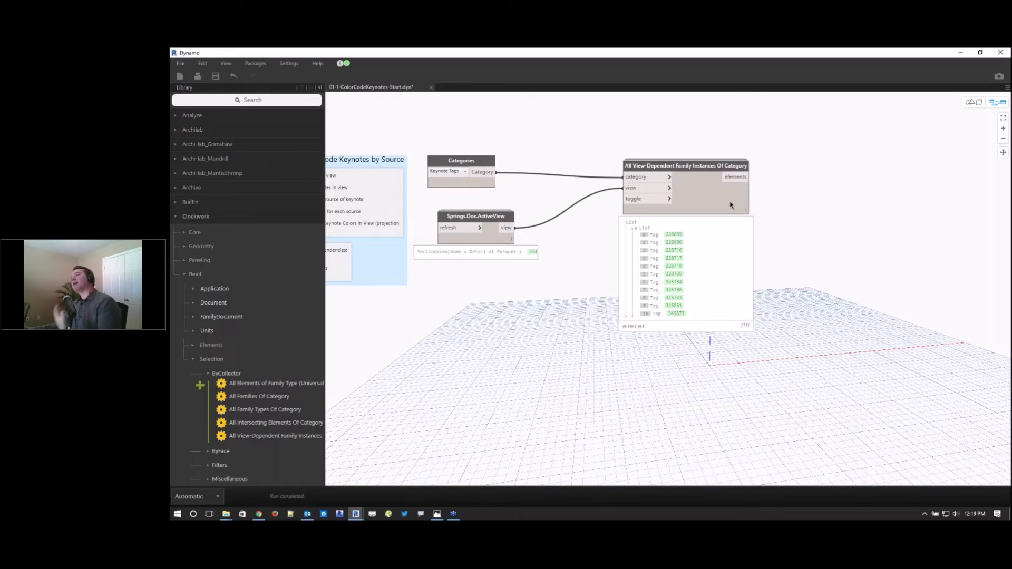
pyautogui.click(959, 51)
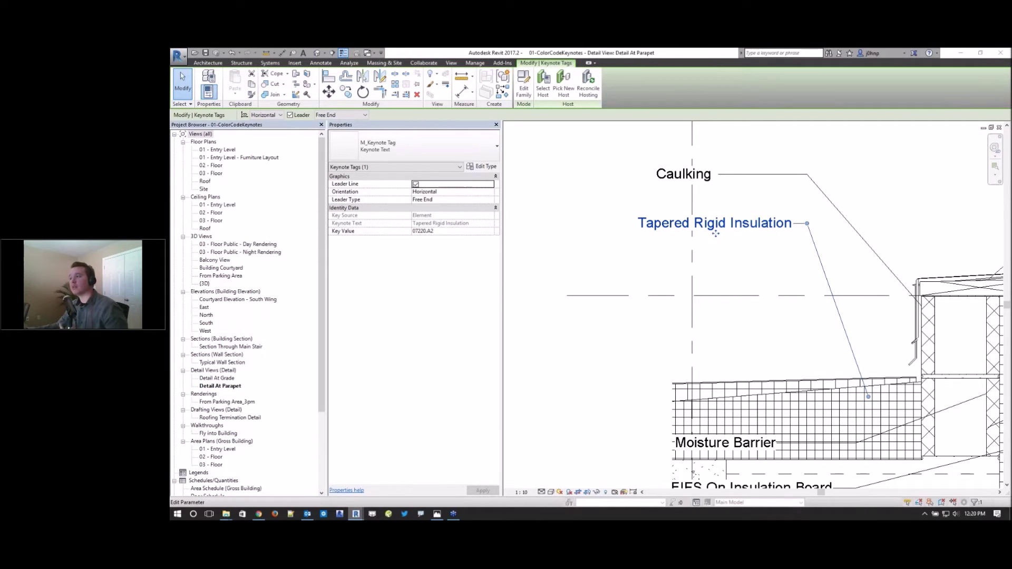
pyautogui.hotkey('alt', 'Tab')
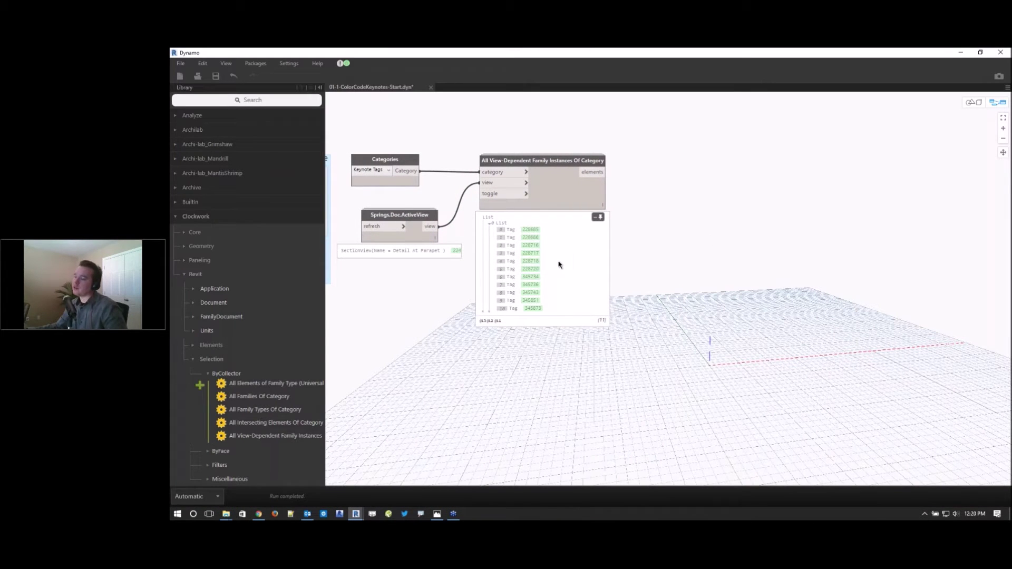
pyautogui.rightClick(715, 211)
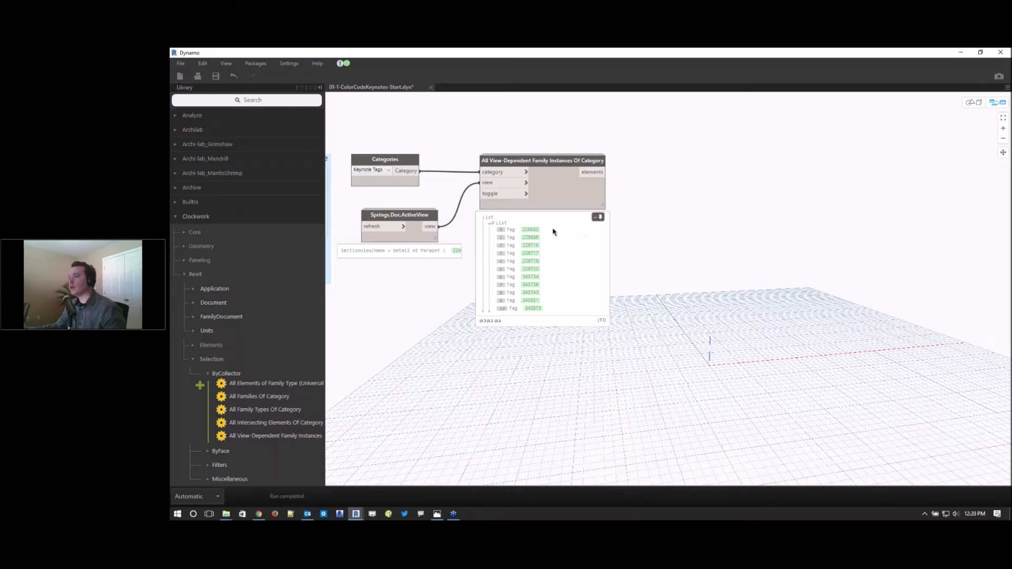
pyautogui.scroll(3, 713, 312)
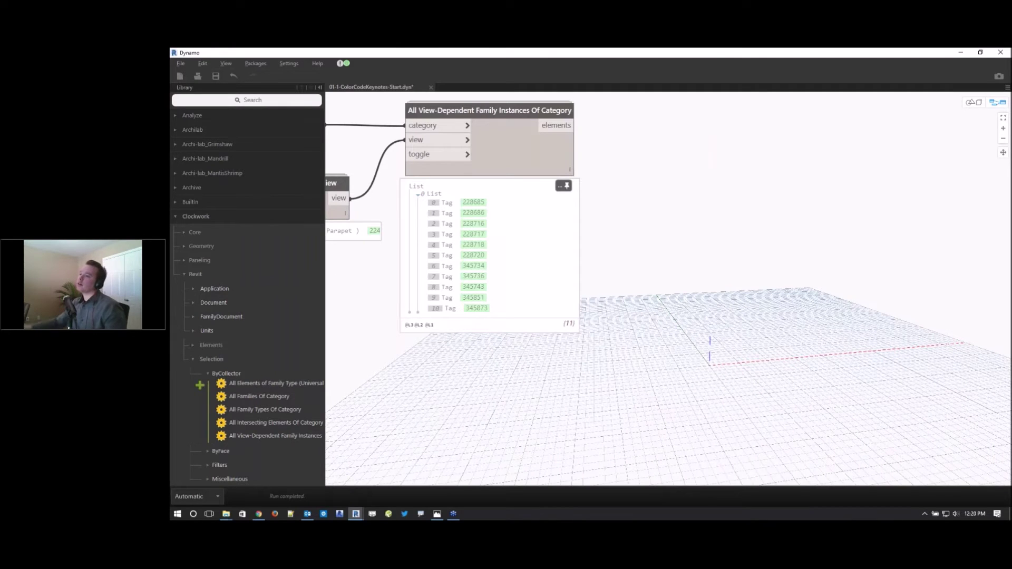
pyautogui.hotkey('ctrl', 'a')
pyautogui.rightClick(618, 165)
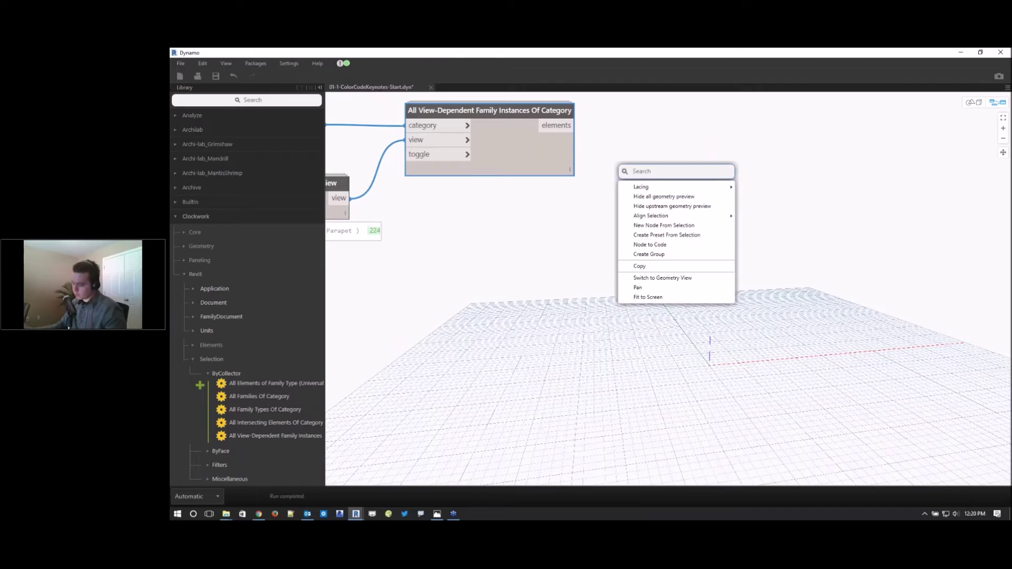
# - Add a Flatten node fed by the collector's elements and place it beside the collector
pyautogui.write('flatte')
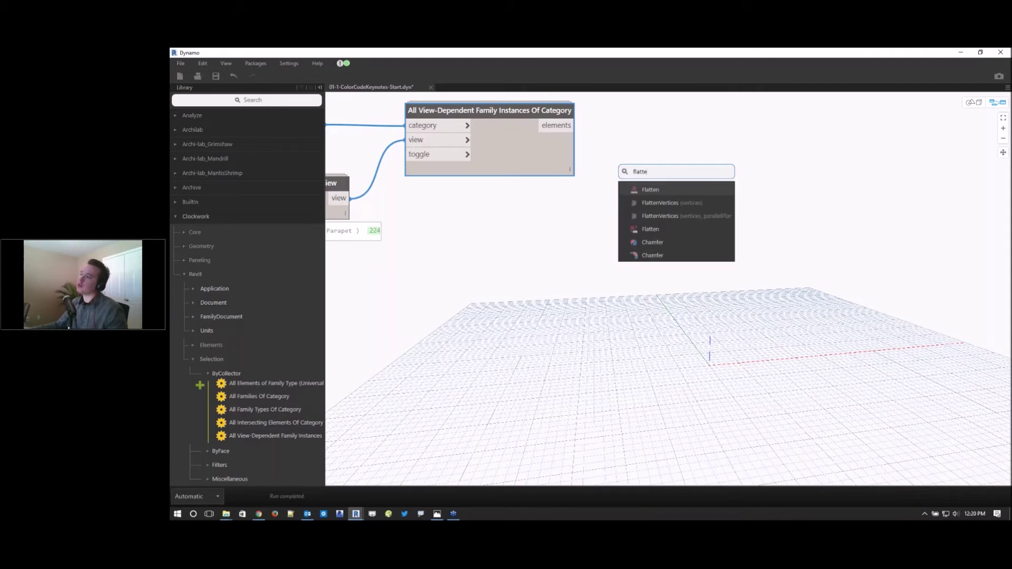
pyautogui.write('n')
pyautogui.click(656, 190)
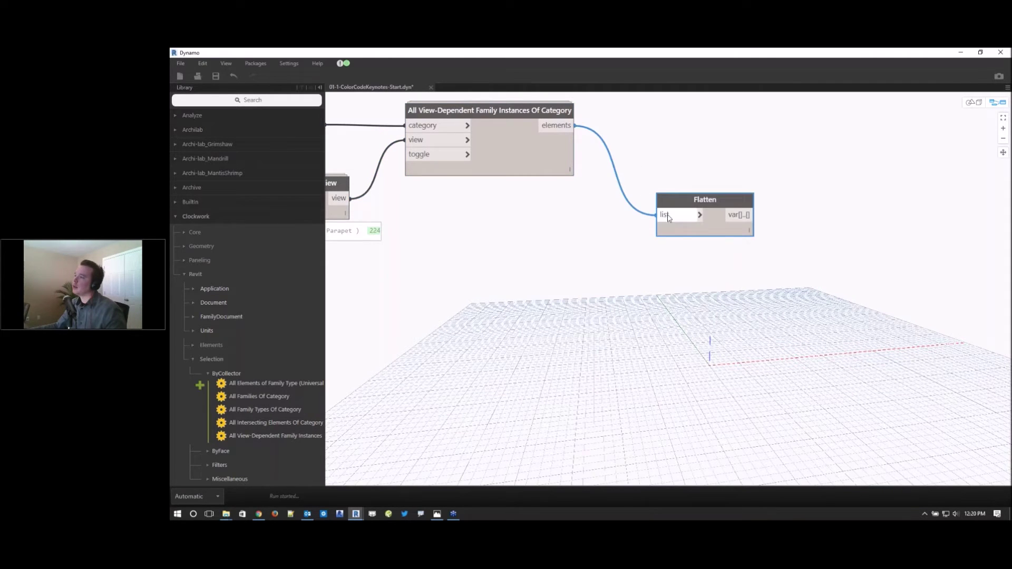
pyautogui.moveTo(724, 232); pyautogui.dragTo(661, 138)
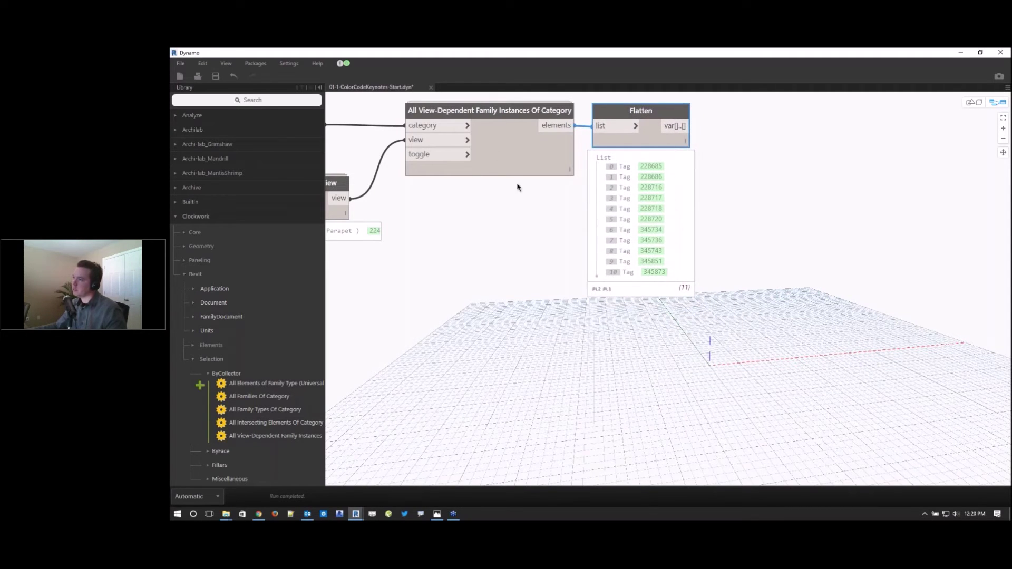
pyautogui.click(738, 210)
pyautogui.moveTo(776, 216); pyautogui.dragTo(725, 228, button='middle')
pyautogui.click(629, 191)
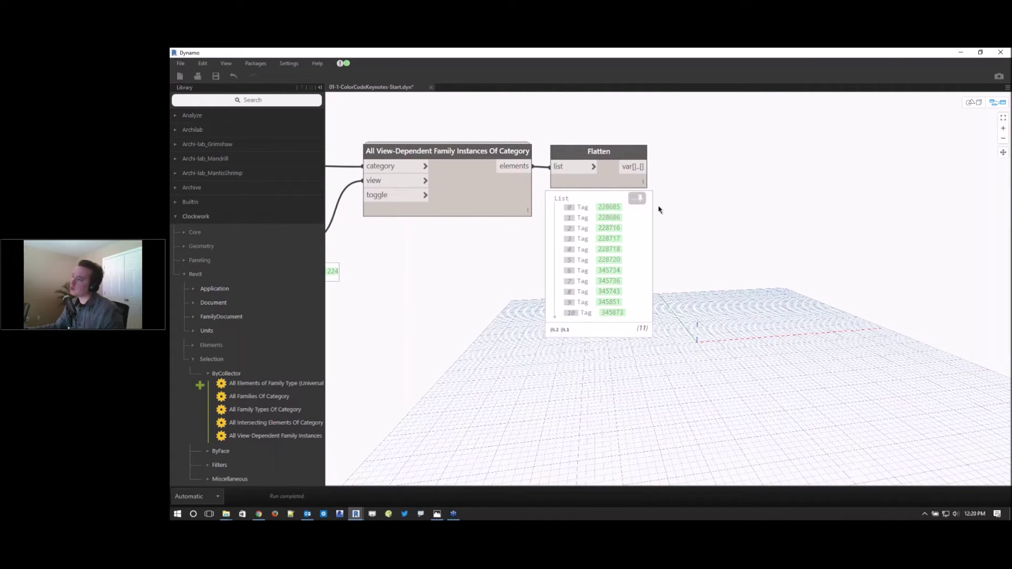
# - Add Element.GetParameterValueByName and wire Flatten's output into its element input
pyautogui.rightClick(704, 222)
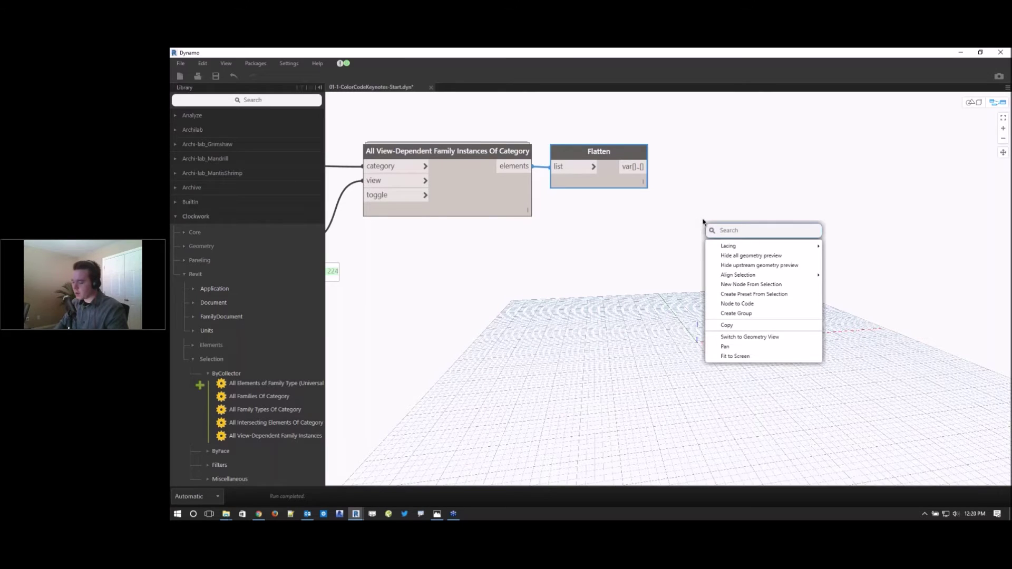
pyautogui.write('getparameter')
pyautogui.click(749, 276)
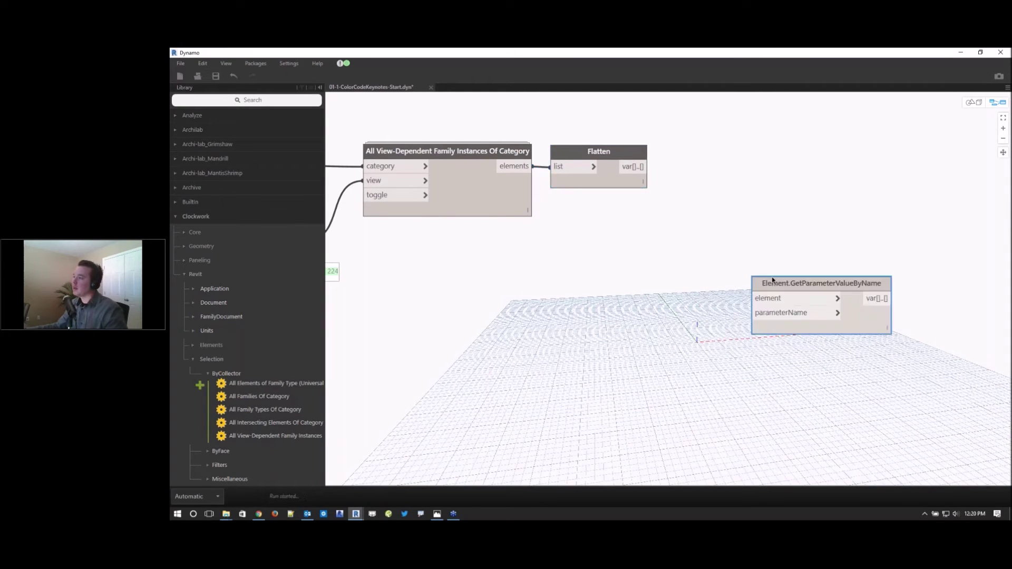
pyautogui.scroll(2, 720, 203)
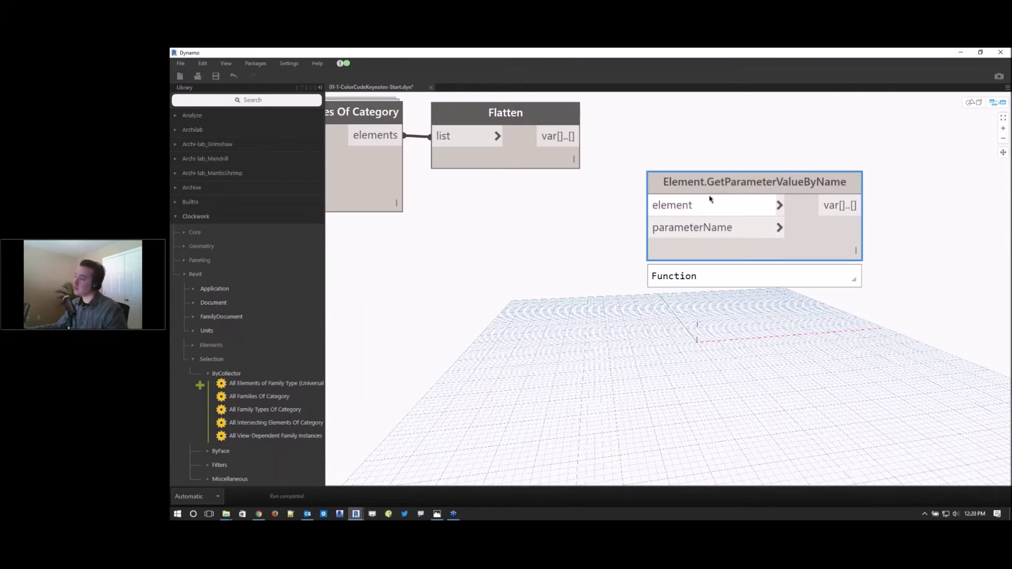
pyautogui.scroll(-2, 692, 209)
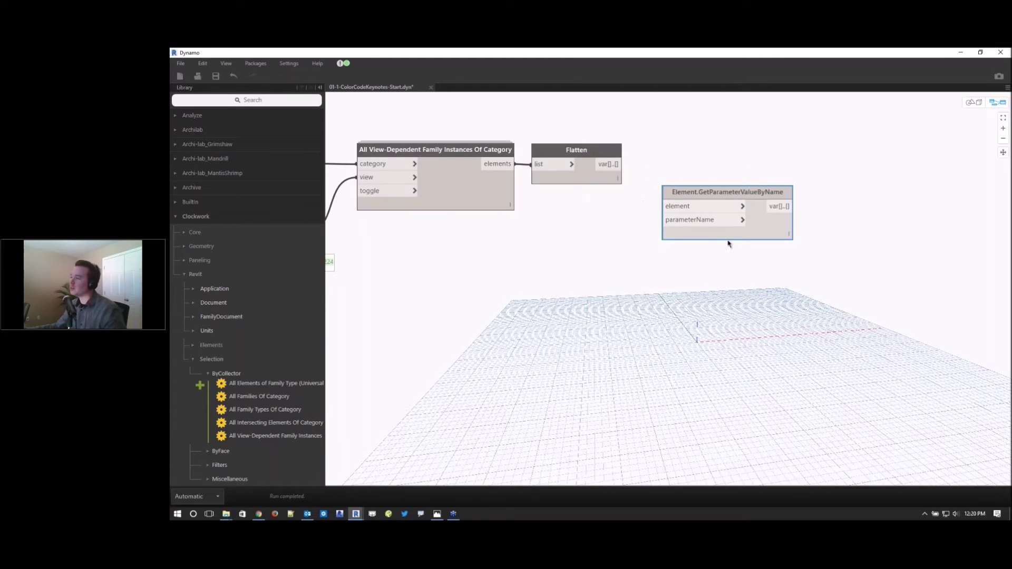
pyautogui.click(623, 164)
pyautogui.click(665, 207)
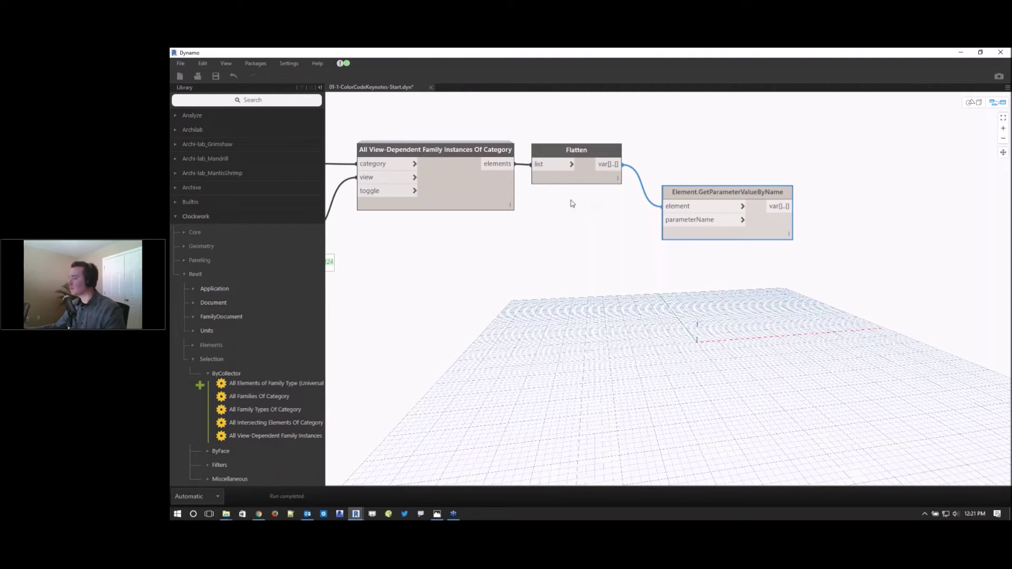
pyautogui.click(577, 238)
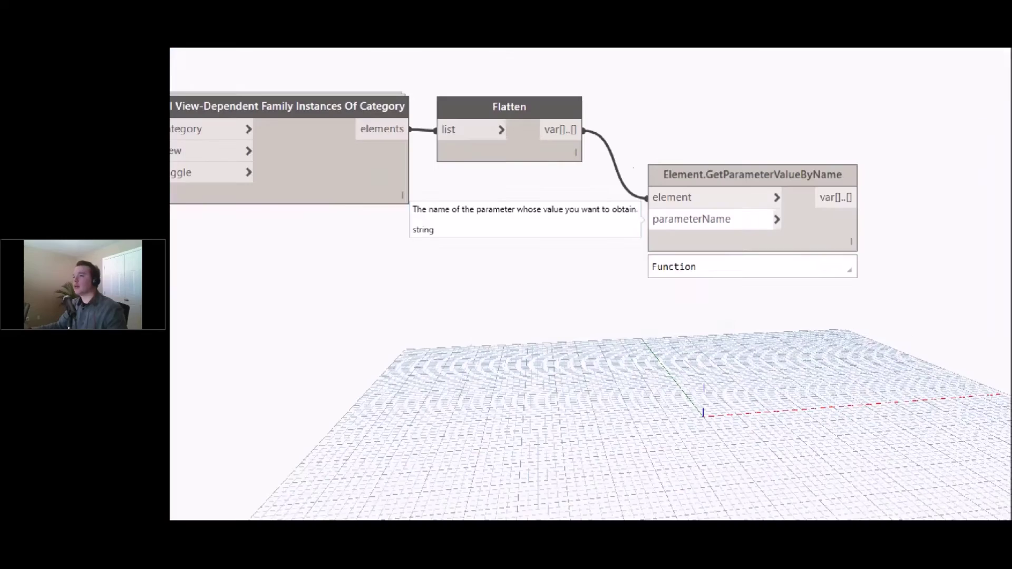
pyautogui.moveTo(316, 232)
pyautogui.mouseDown()
pyautogui.moveTo(371, 230)
pyautogui.moveTo(316, 228)
pyautogui.mouseUp()
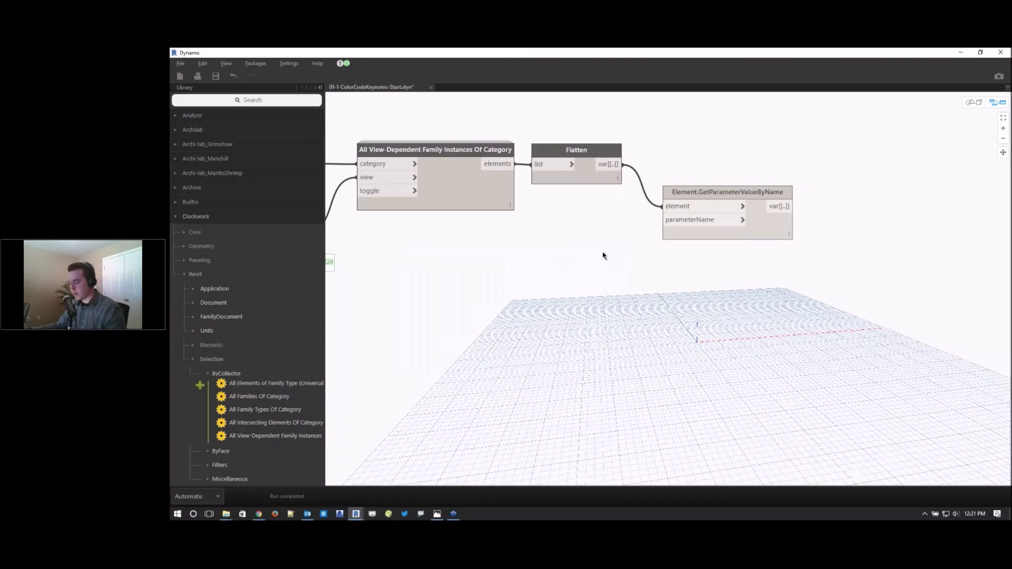
# - Add a String node below Flatten and begin entering its text
pyautogui.rightClick(526, 293)
pyautogui.write('string')
pyautogui.click(636, 280)
pyautogui.moveTo(615, 264); pyautogui.dragTo(575, 252)
pyautogui.click(570, 250)
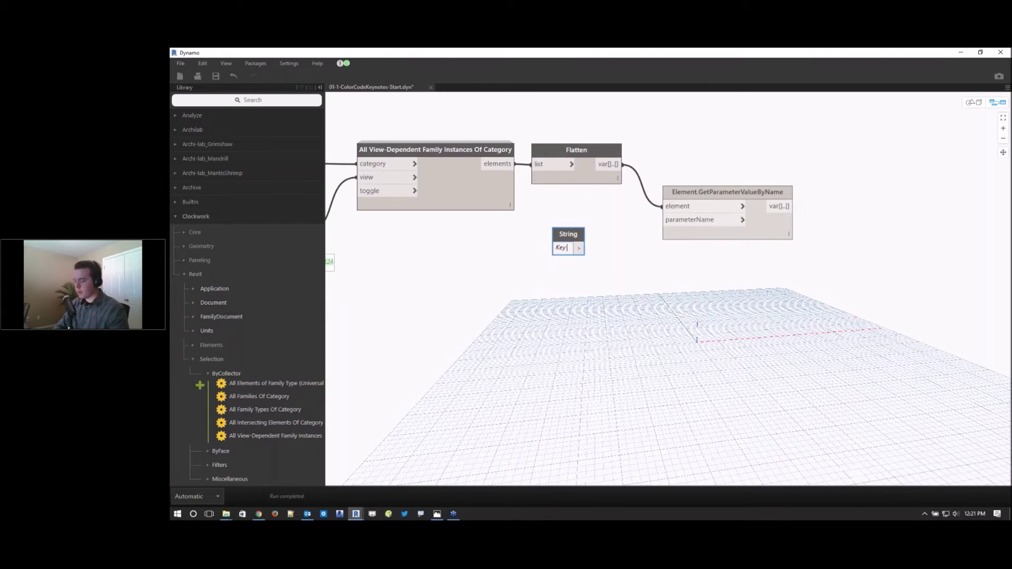
# - Finish the String node as 'Key Source', then delete it
pyautogui.write('Source')
pyautogui.click(558, 295)
pyautogui.scroll(1, 531, 266)
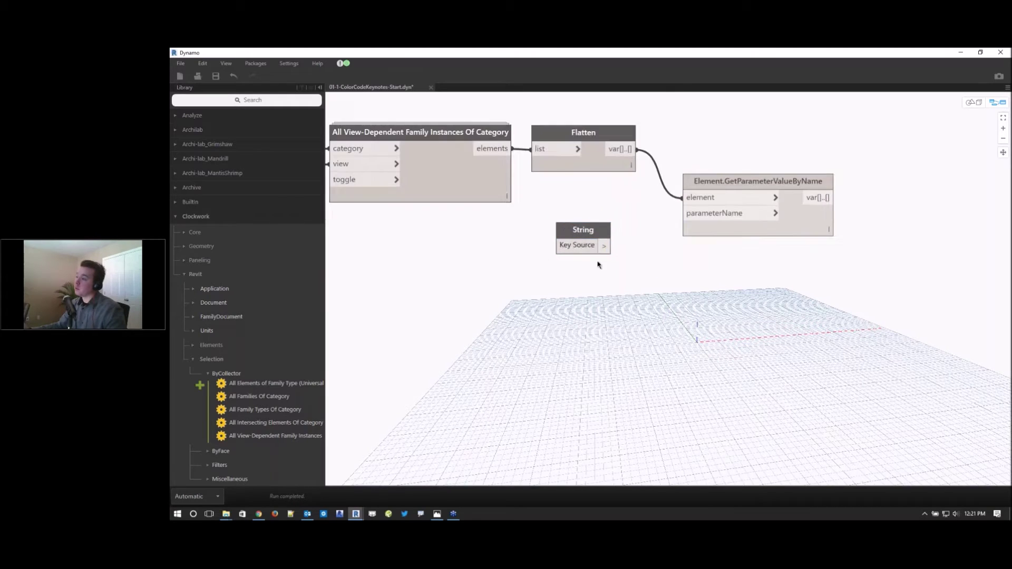
pyautogui.scroll(4, 599, 264)
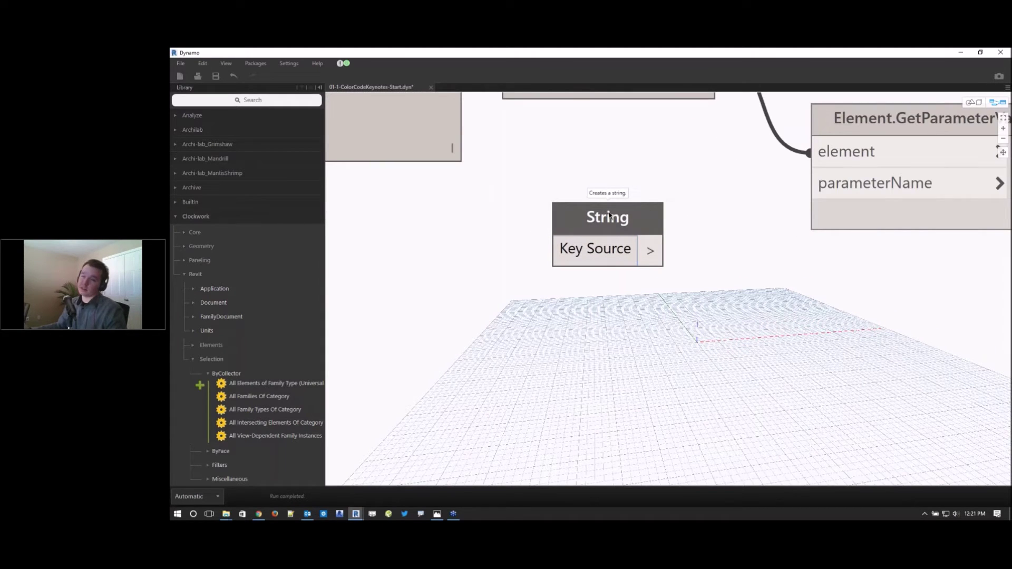
pyautogui.click(609, 216)
pyautogui.press('Delete')
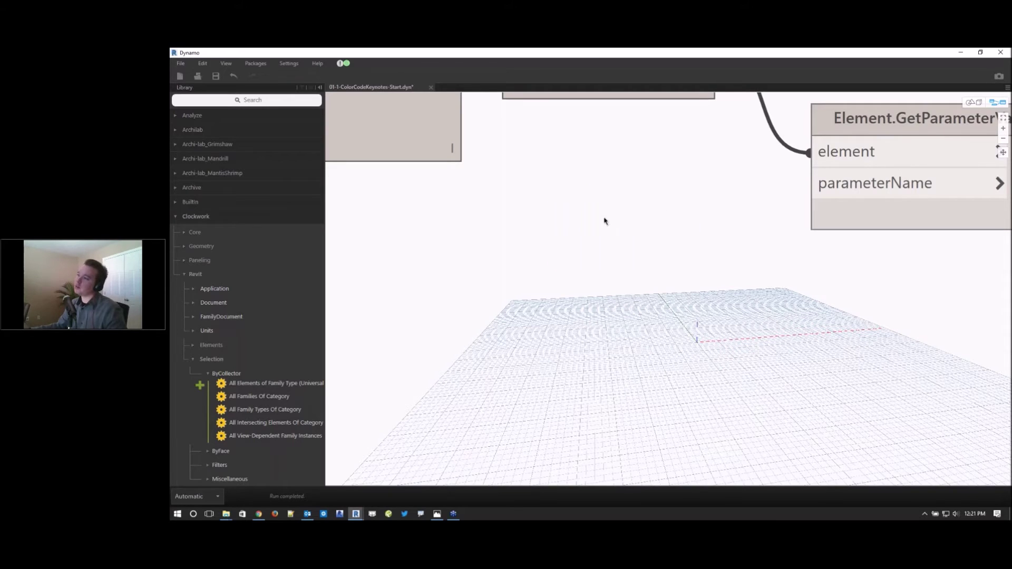
# - Create a Code Block containing "Key Source"; on the canvas
pyautogui.doubleClick(605, 220)
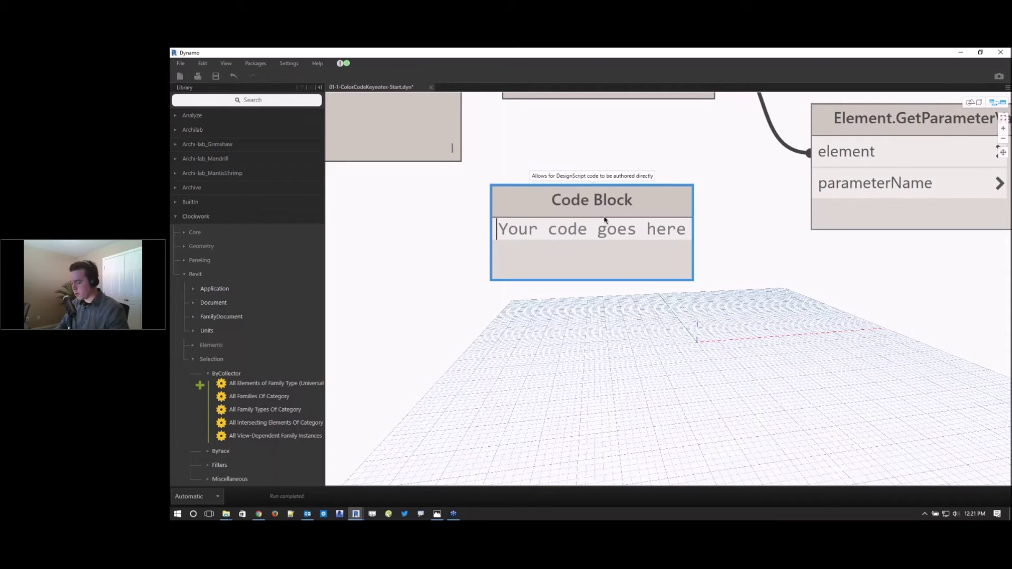
pyautogui.write('"Key Source";')
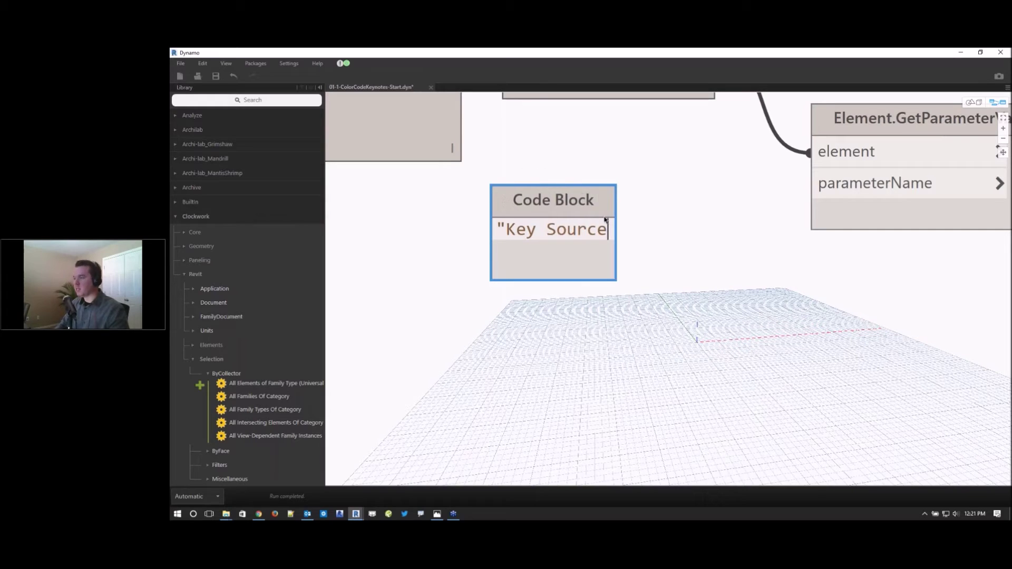
pyautogui.click(633, 272)
pyautogui.scroll(1, 582, 208)
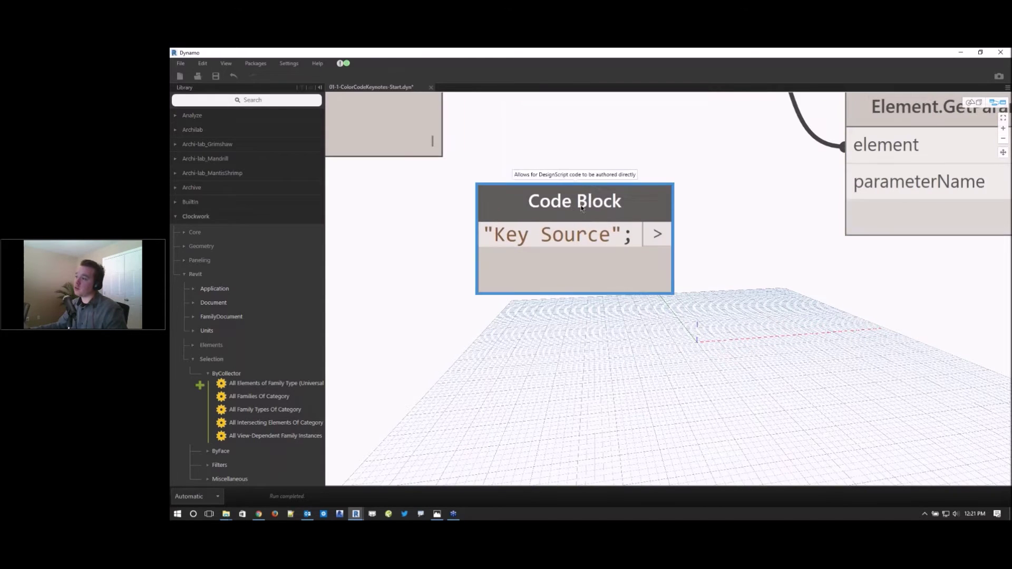
pyautogui.scroll(-1, 574, 212)
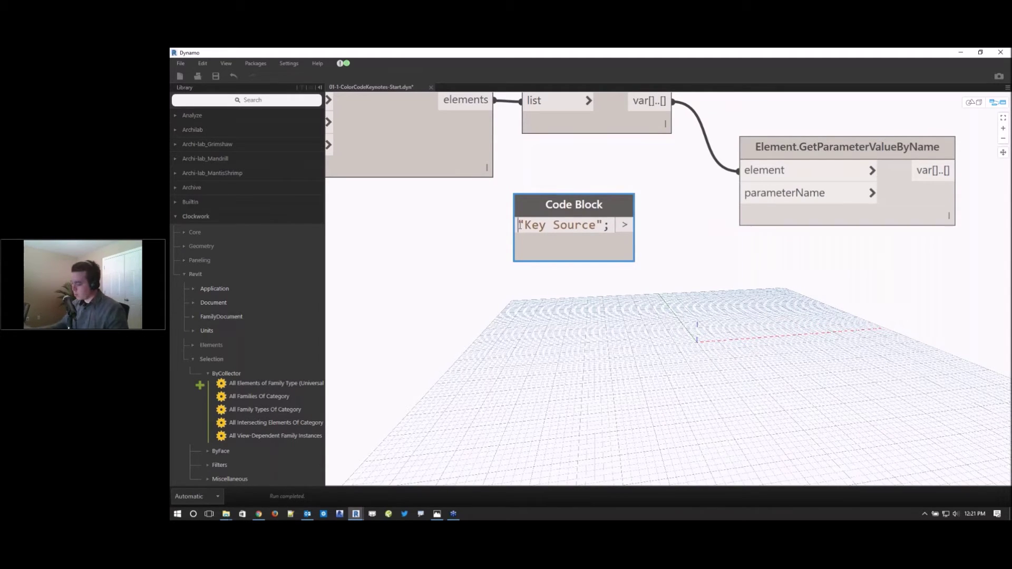
# - Add the comment '// this is the param i want' above the Key Source line
pyautogui.press('Return')
pyautogui.press('Up')
pyautogui.write('//')
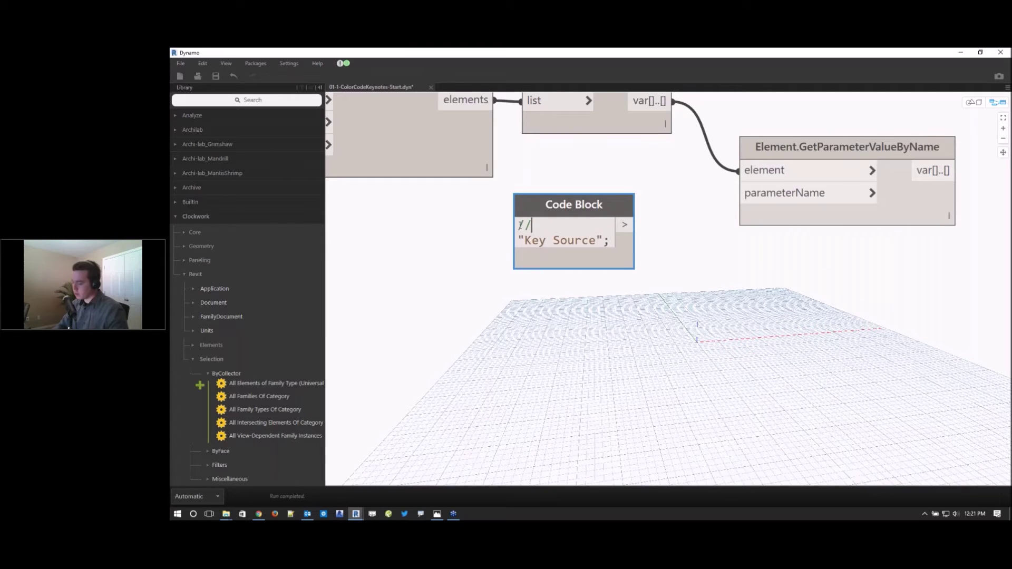
pyautogui.write(' this is ')
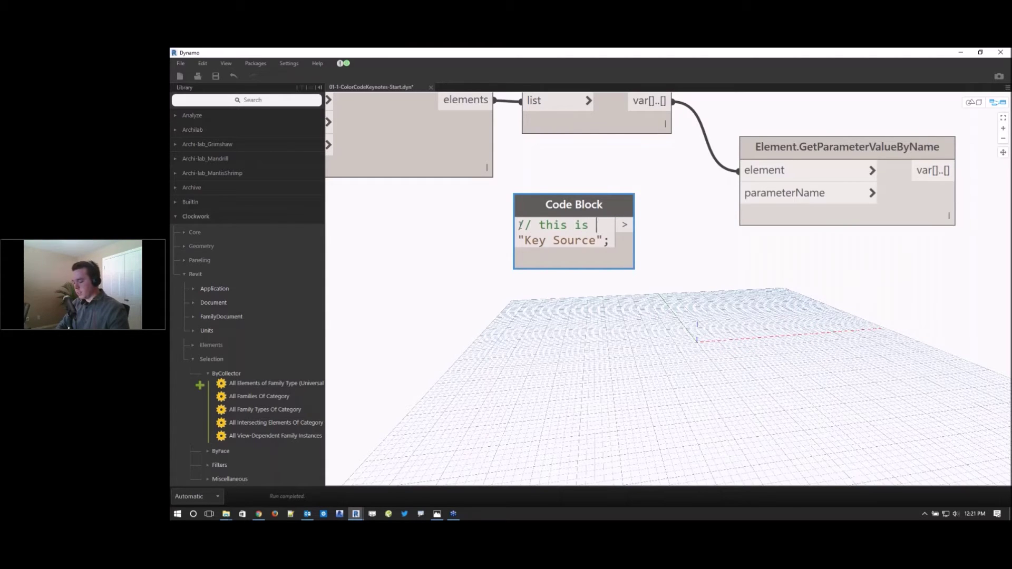
pyautogui.write('the param i')
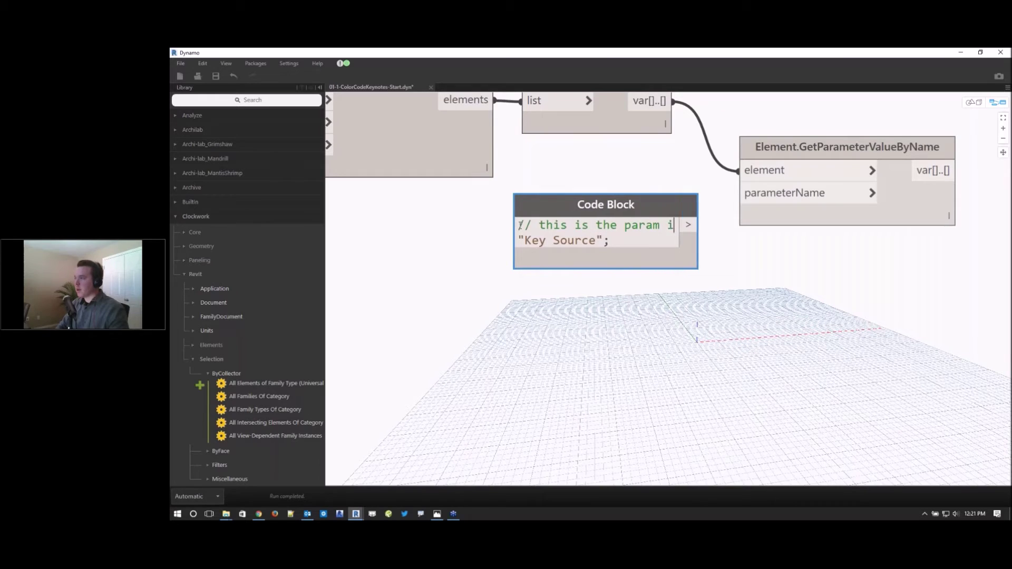
pyautogui.write(' want')
pyautogui.click(606, 305)
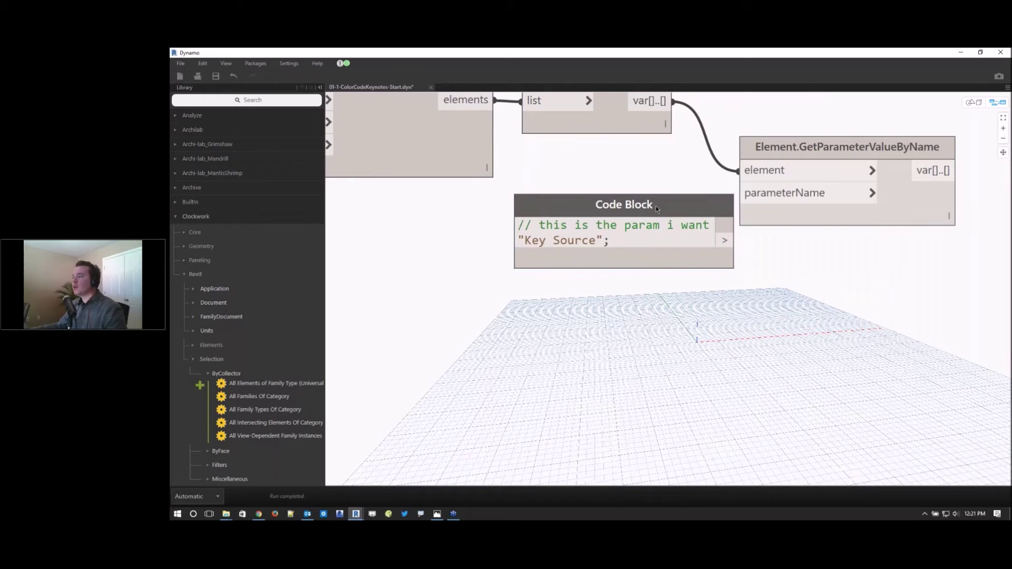
pyautogui.moveTo(656, 206); pyautogui.dragTo(591, 200)
pyautogui.scroll(-3, 598, 207)
pyautogui.click(636, 223)
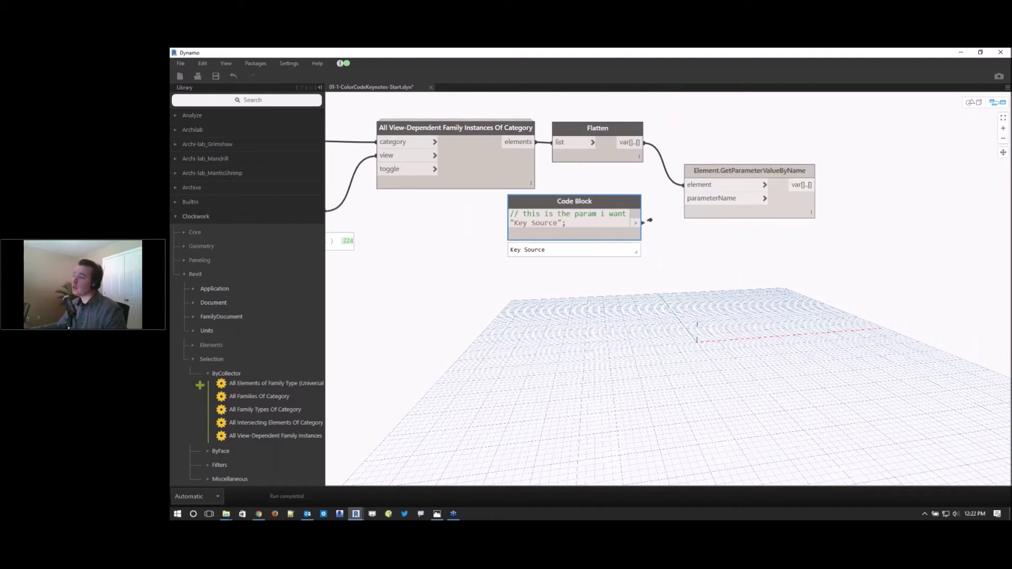
# - Connect the Key Source Code Block to parameterName and expand the 11-value preview
pyautogui.click(695, 201)
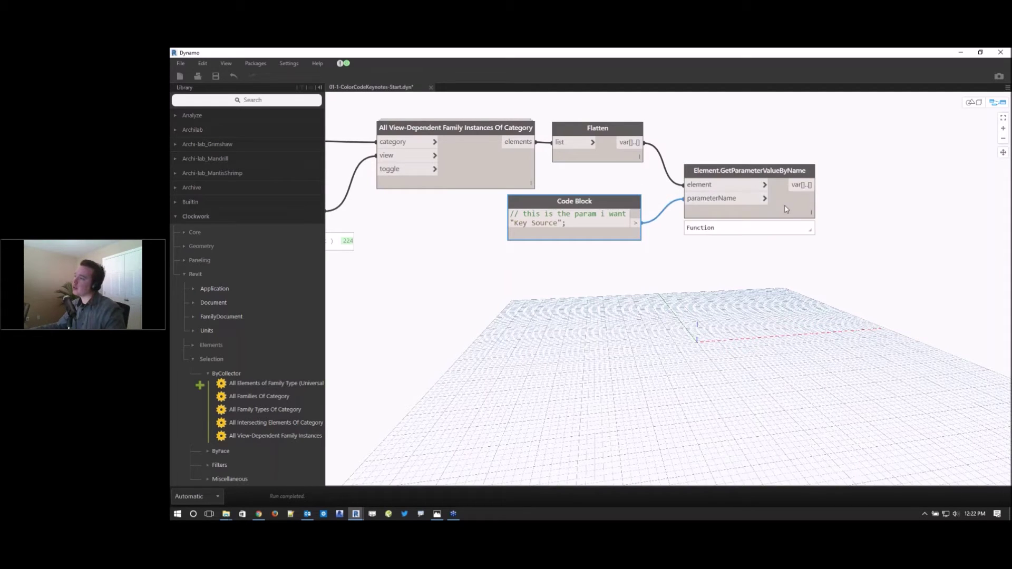
pyautogui.click(806, 228)
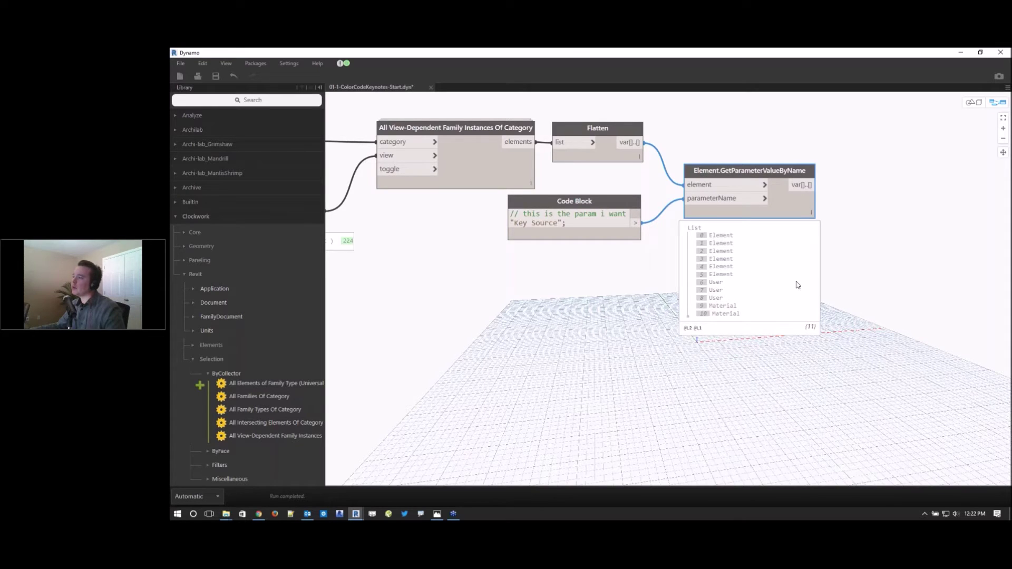
pyautogui.moveTo(796, 285); pyautogui.dragTo(730, 282, button='middle')
pyautogui.scroll(3, 583, 287)
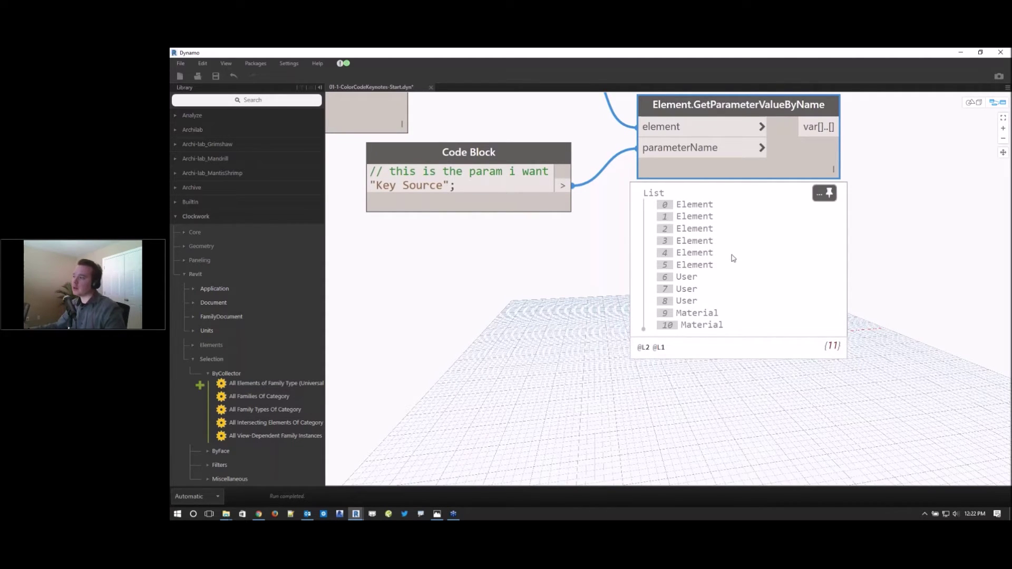
pyautogui.scroll(-3, 732, 258)
pyautogui.moveTo(622, 316); pyautogui.dragTo(619, 287, button='middle')
pyautogui.scroll(3, 567, 316)
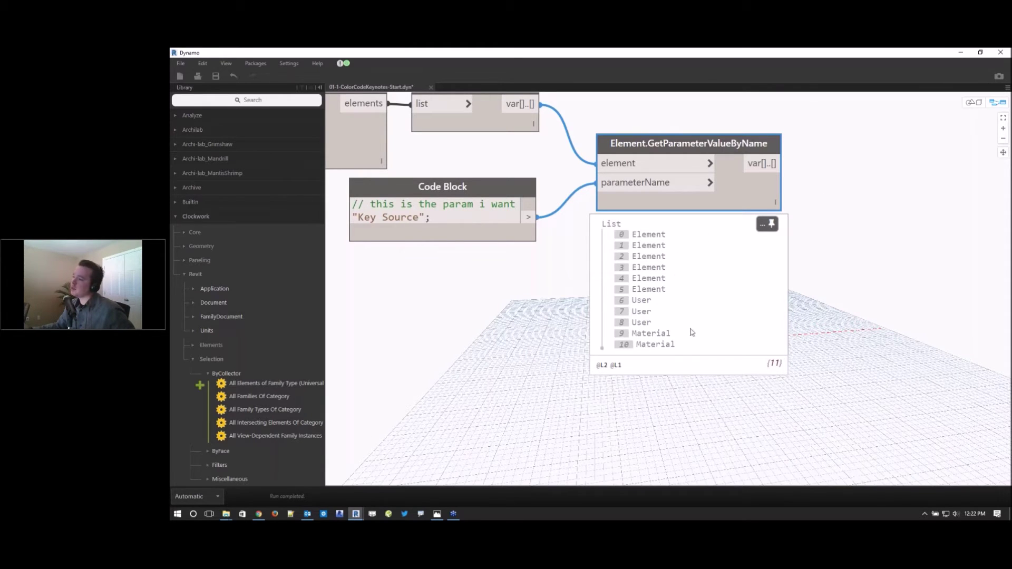
# - Check a keynote tag's Key Source in Revit, return to Dynamo, and collapse Clockwork in the Library
pyautogui.click(963, 52)
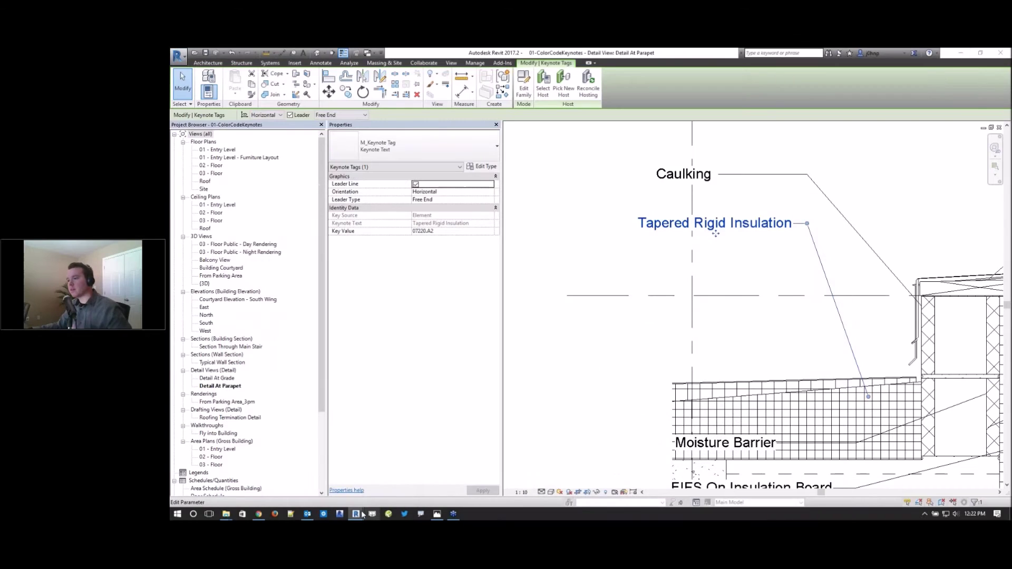
pyautogui.moveTo(356, 514)
pyautogui.click(474, 480)
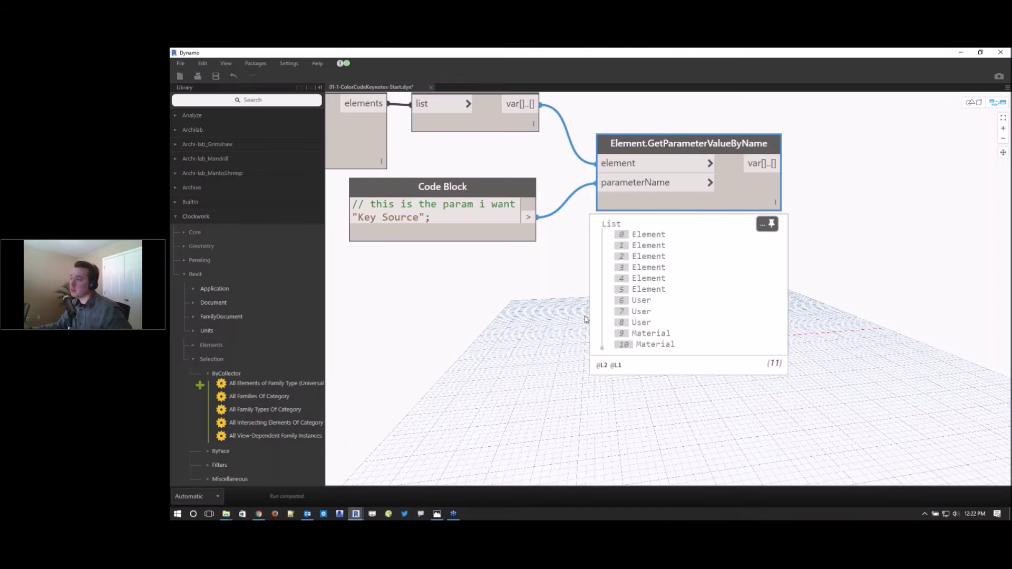
pyautogui.moveTo(711, 304); pyautogui.dragTo(530, 337, button='middle')
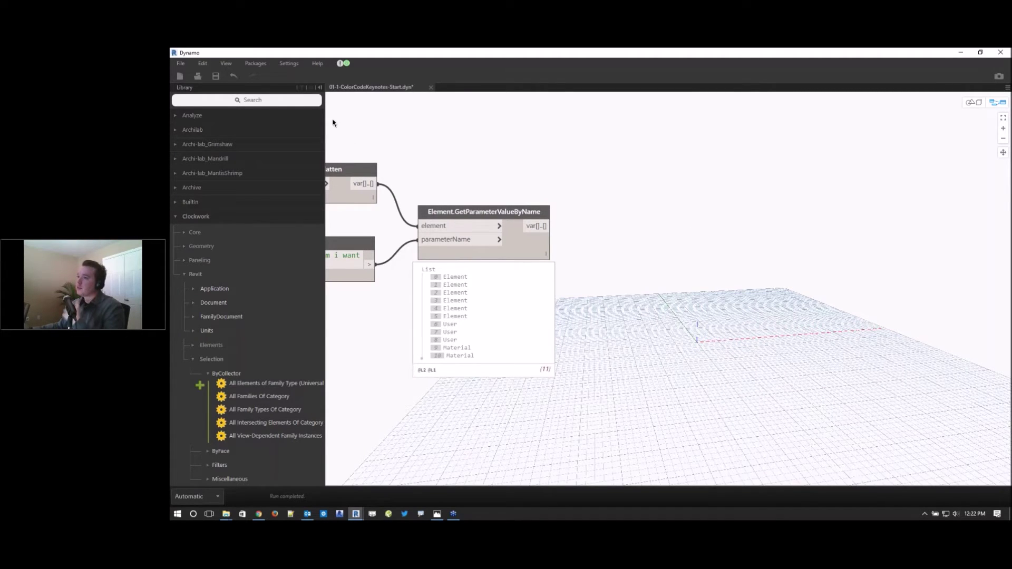
pyautogui.click(194, 215)
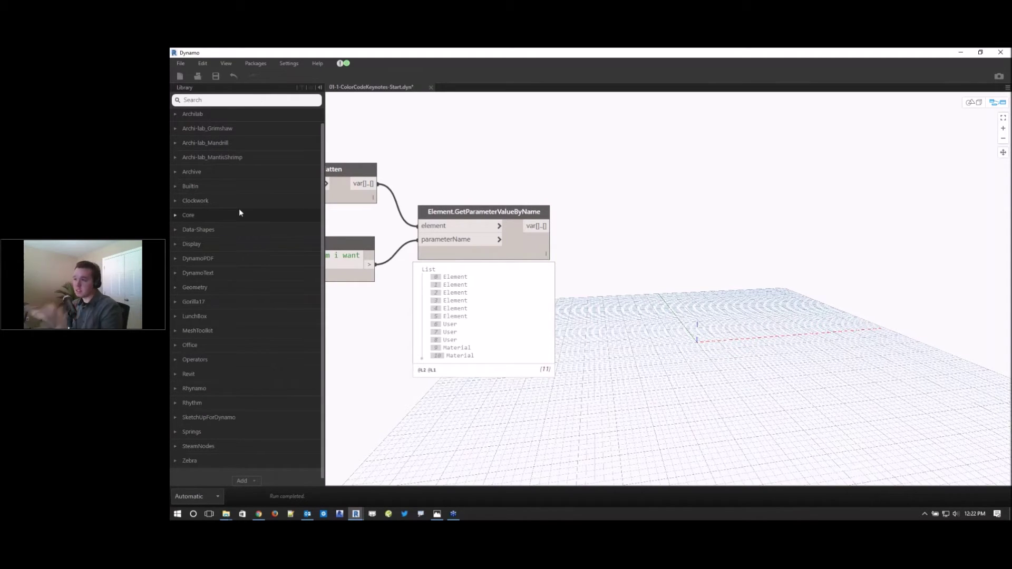
# - Add a List.GroupByKey node, with the Flatten and Code Block nodes in view
pyautogui.rightClick(654, 256)
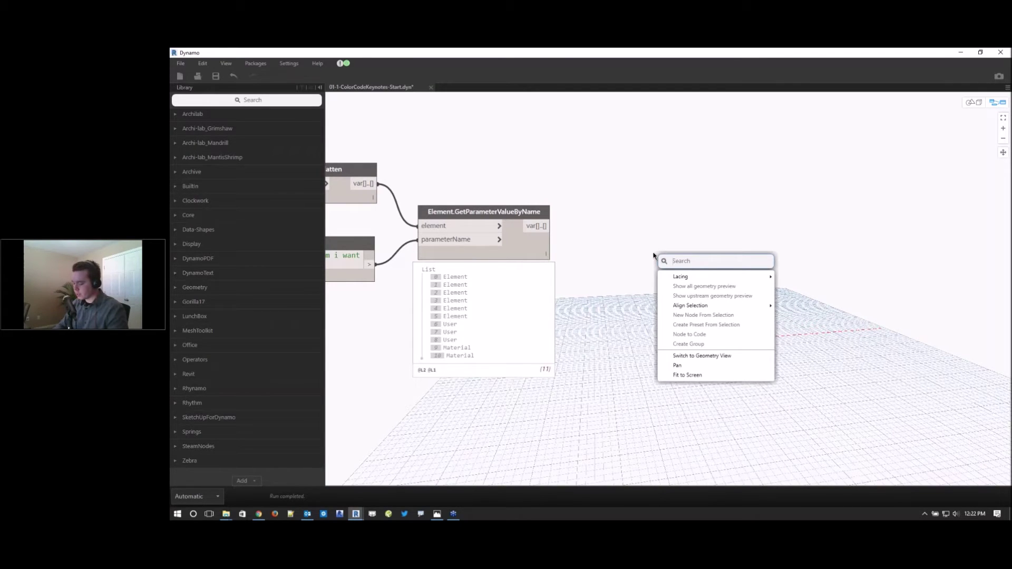
pyautogui.write('list.group')
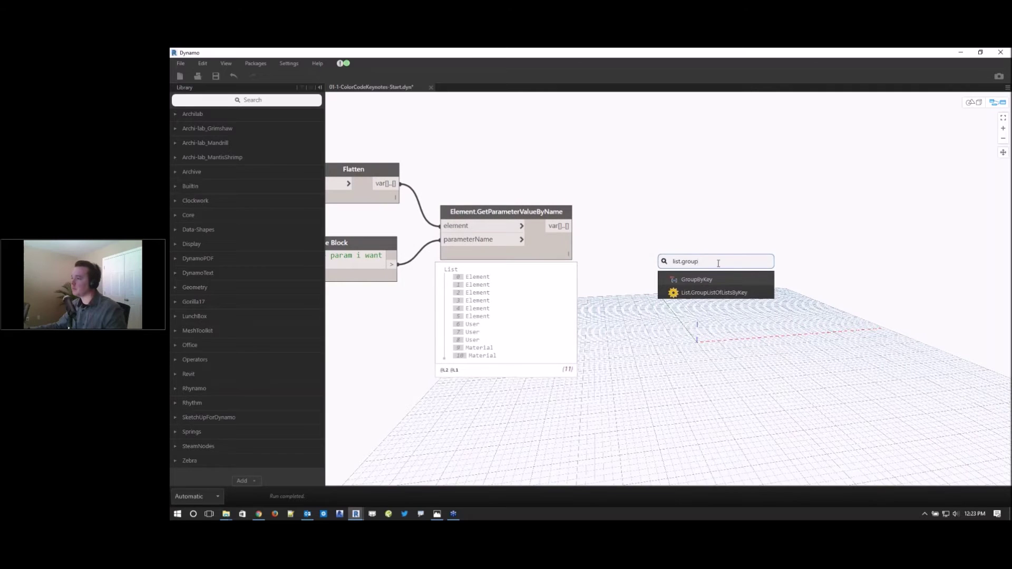
pyautogui.press('Return')
pyautogui.scroll(1, 630, 170)
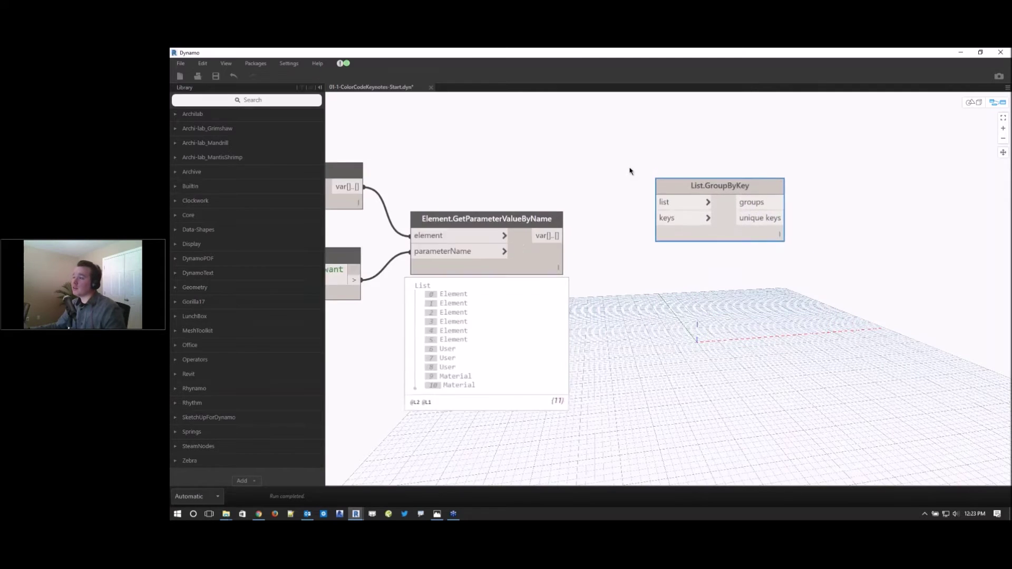
pyautogui.scroll(1, 630, 170)
pyautogui.moveTo(583, 208); pyautogui.dragTo(718, 228, button='middle')
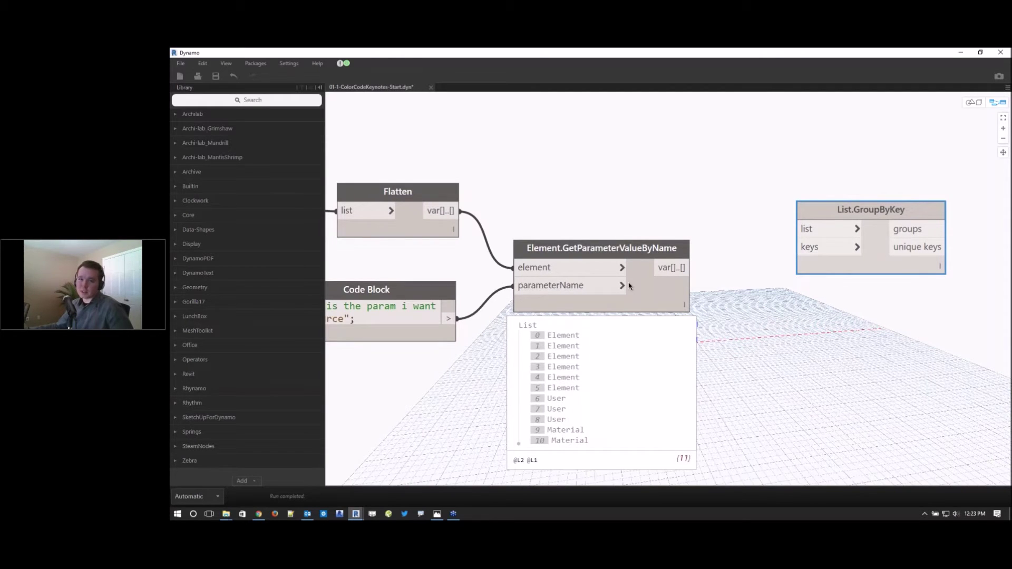
pyautogui.click(731, 304)
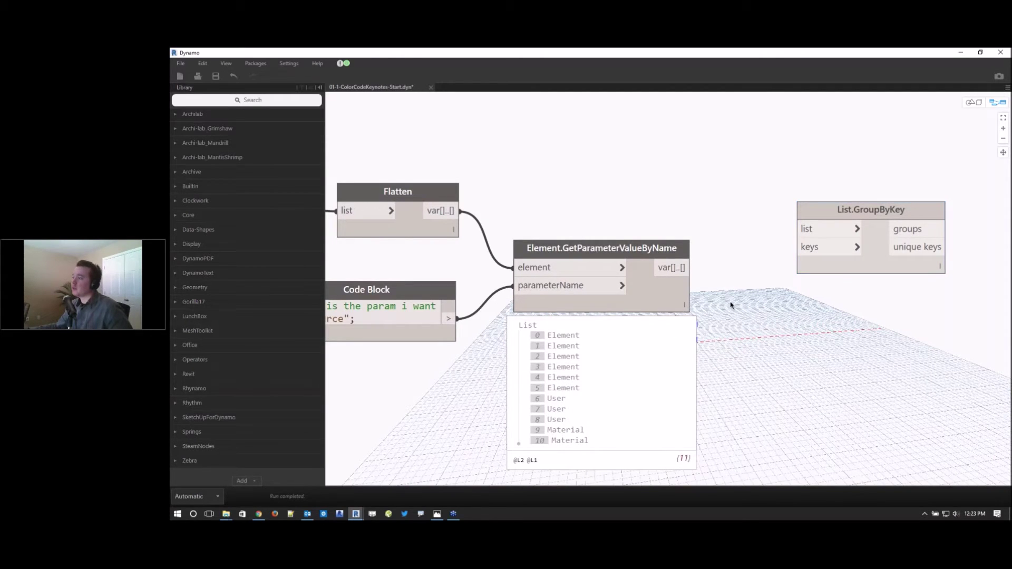
pyautogui.scroll(-3, 730, 304)
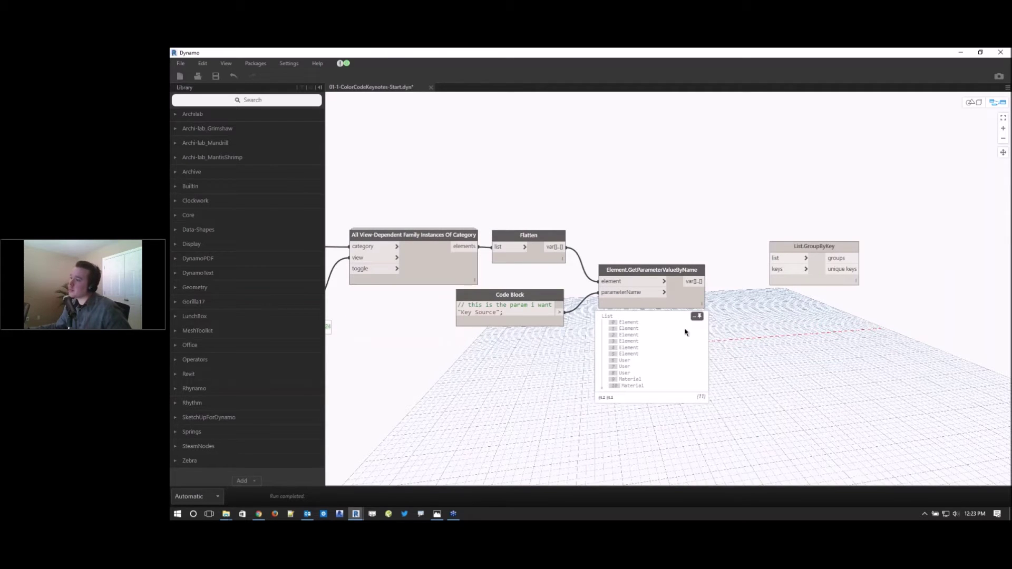
# - Feed Flatten into list and parameter values into keys, giving groups of 6, 3 and 2
pyautogui.moveTo(745, 397); pyautogui.dragTo(549, 309)
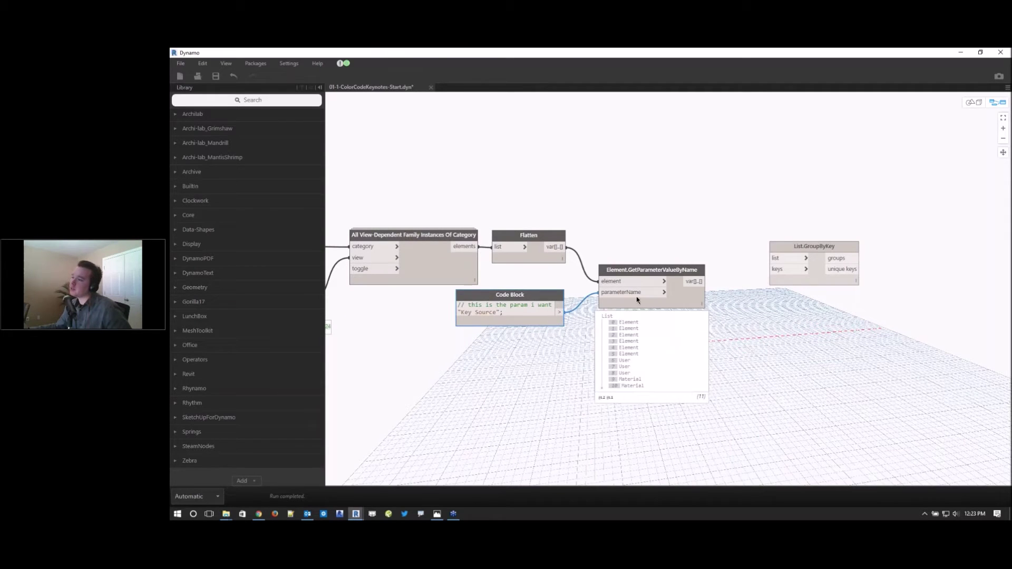
pyautogui.scroll(4, 639, 300)
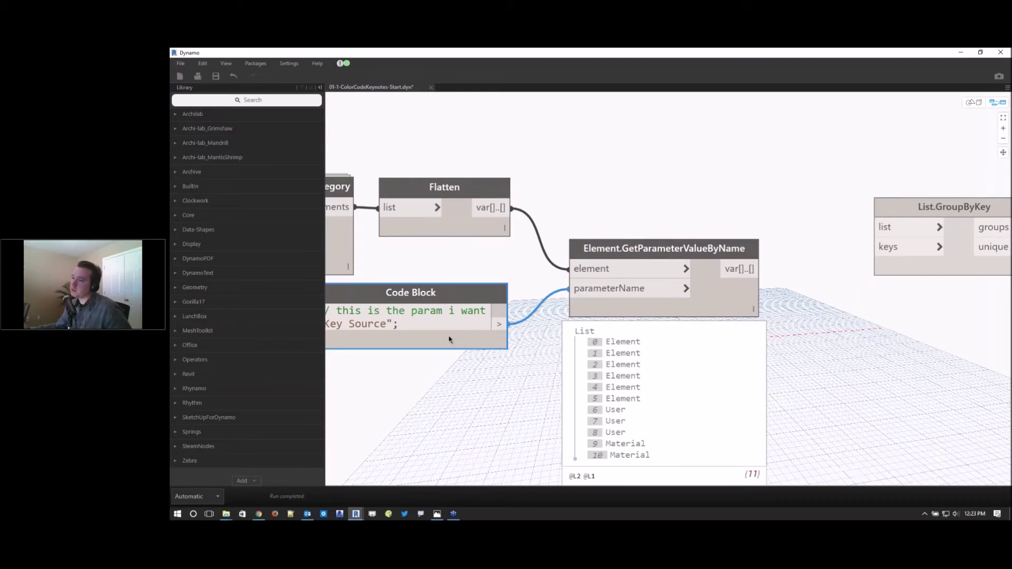
pyautogui.click(855, 319)
pyautogui.scroll(-2, 859, 314)
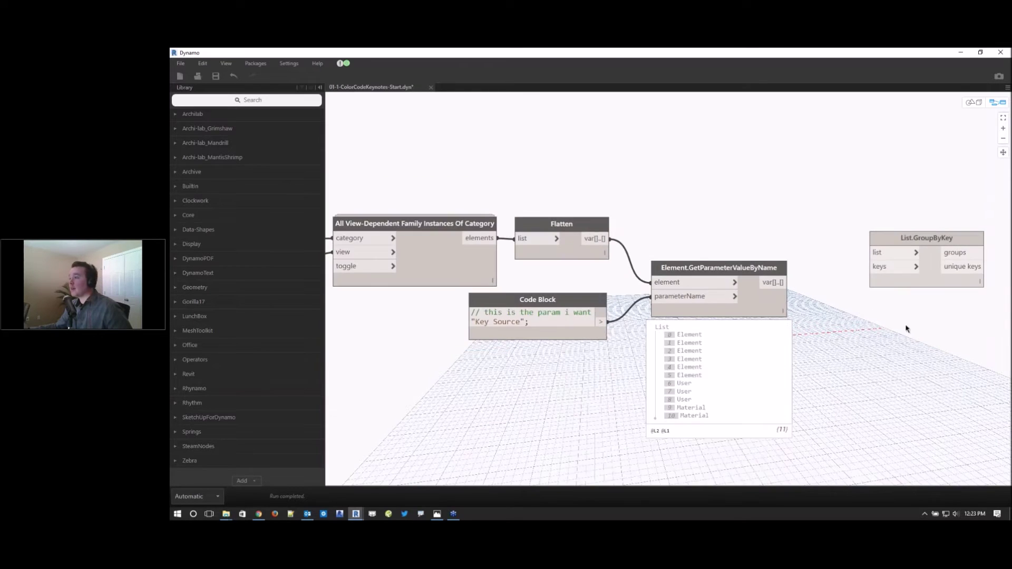
pyautogui.moveTo(581, 252)
pyautogui.moveTo(595, 241); pyautogui.dragTo(910, 225)
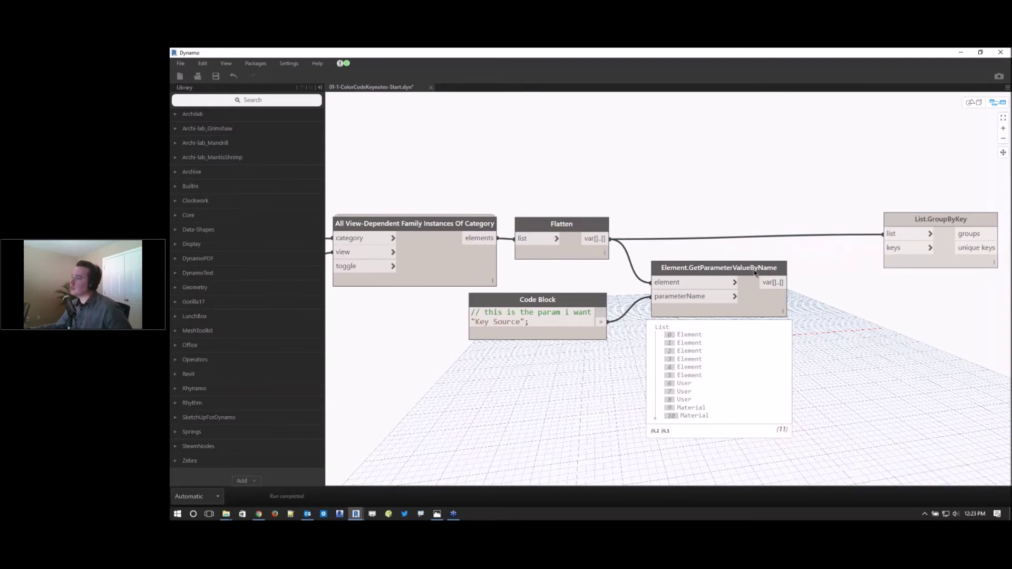
pyautogui.moveTo(755, 273); pyautogui.dragTo(723, 267, button='middle')
pyautogui.scroll(2, 728, 276)
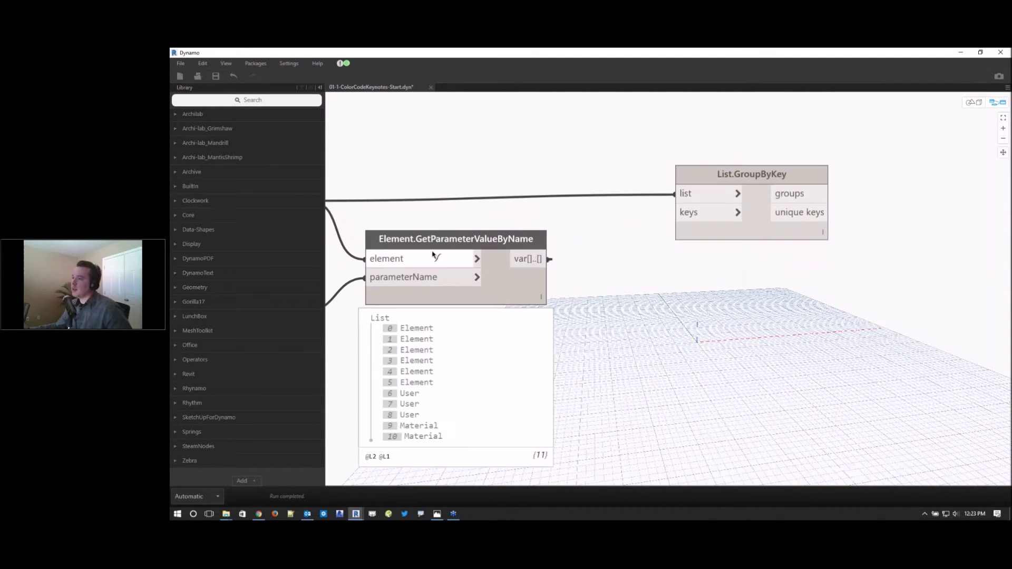
pyautogui.moveTo(528, 258); pyautogui.dragTo(724, 215)
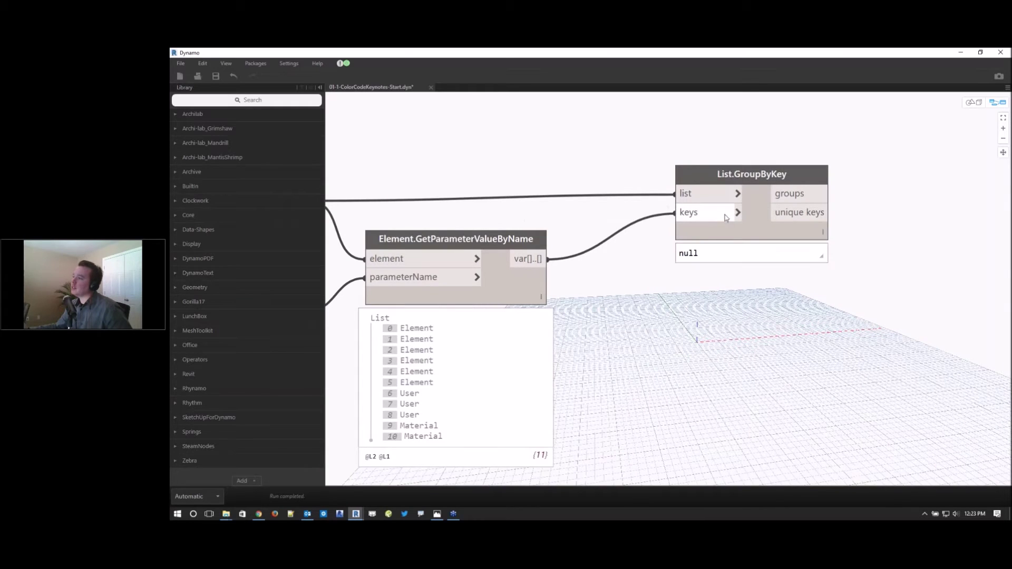
pyautogui.click(818, 252)
pyautogui.moveTo(830, 282)
pyautogui.mouseDown()
pyautogui.moveTo(823, 352)
pyautogui.moveTo(823, 290)
pyautogui.mouseUp()
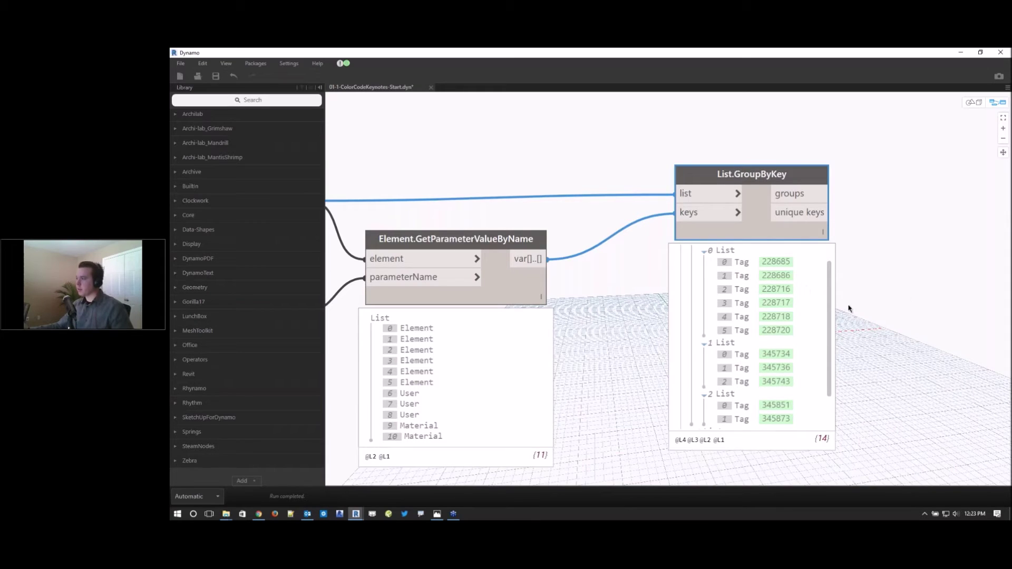
pyautogui.moveTo(830, 312); pyautogui.dragTo(827, 345)
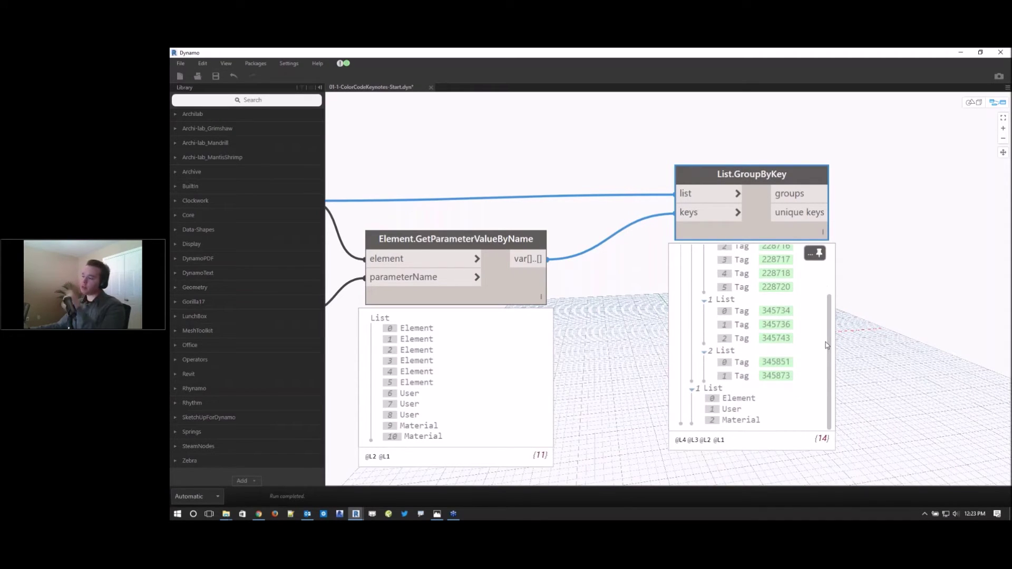
pyautogui.moveTo(828, 345); pyautogui.dragTo(830, 308)
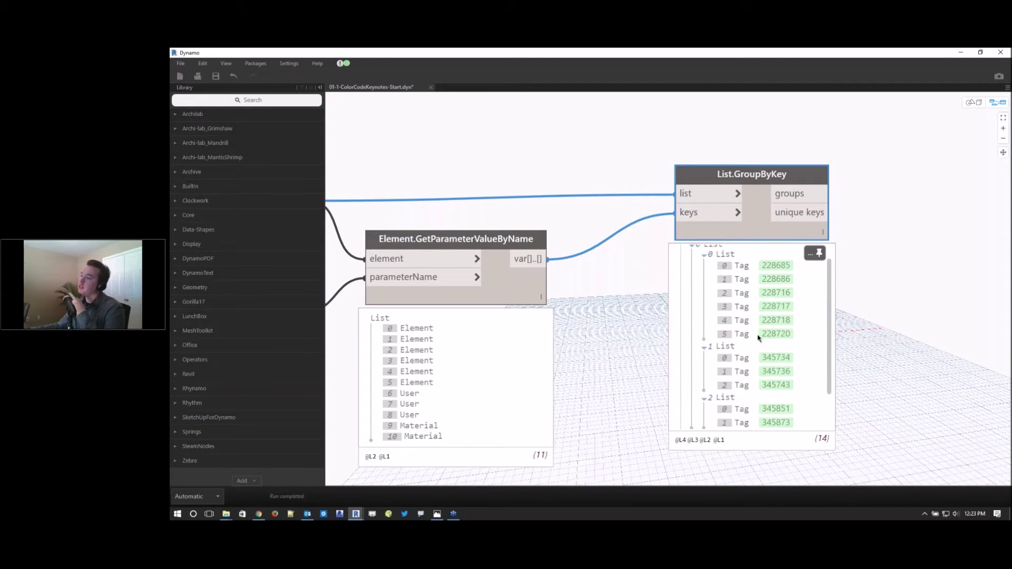
pyautogui.scroll(-2, 759, 338)
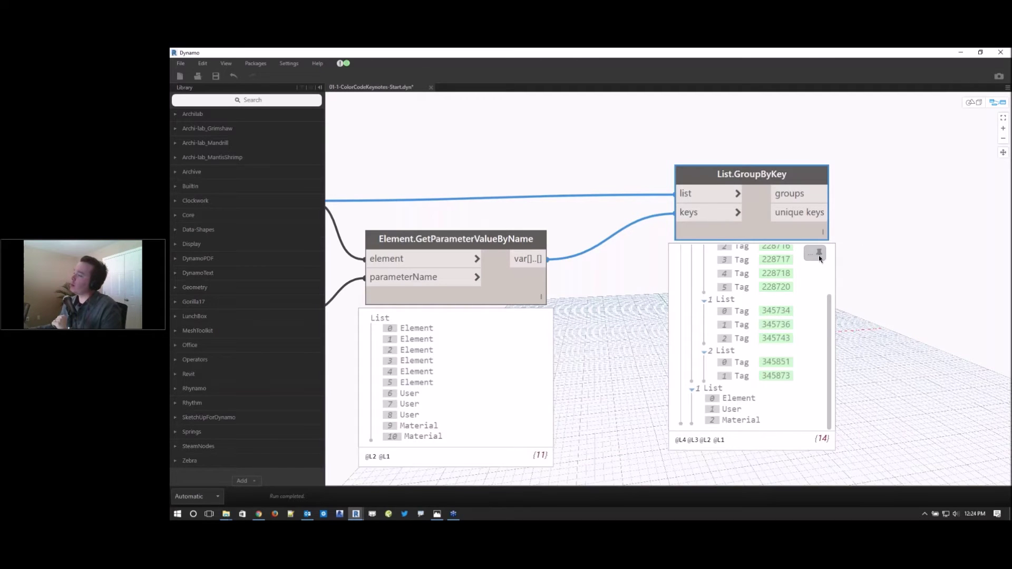
pyautogui.scroll(-3, 849, 275)
pyautogui.scroll(2, 850, 276)
pyautogui.moveTo(737, 279); pyautogui.dragTo(650, 276, button='middle')
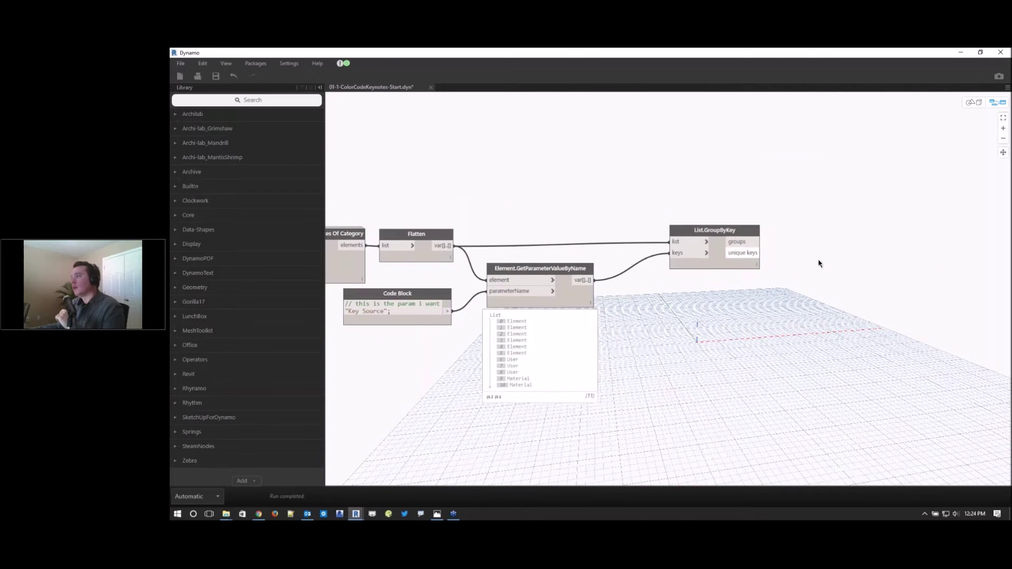
pyautogui.click(957, 59)
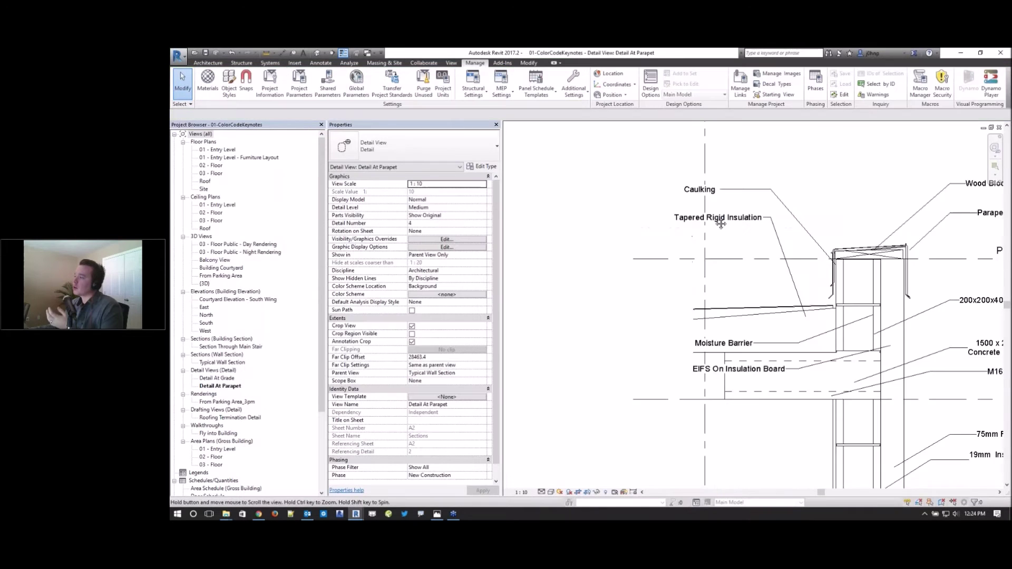
# - Zoom out in Detail At Parapet to show the full parapet section and its keynote tags
pyautogui.scroll(-3, 757, 260)
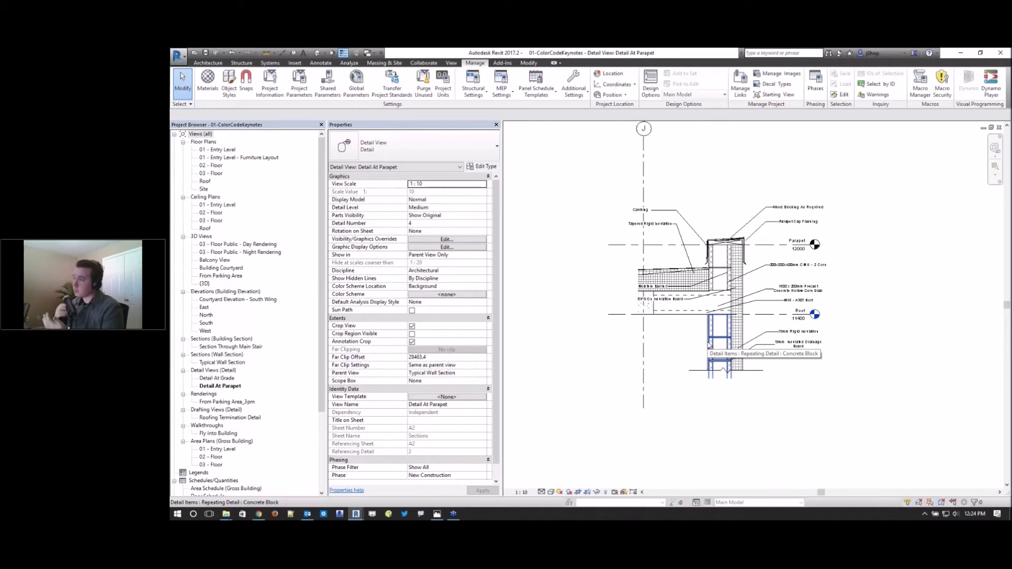
pyautogui.click(356, 514)
# - Back in Dynamo, add an Element.OverrideColorInView node to the right of List.GroupByKey
pyautogui.click(499, 480)
pyautogui.rightClick(798, 315)
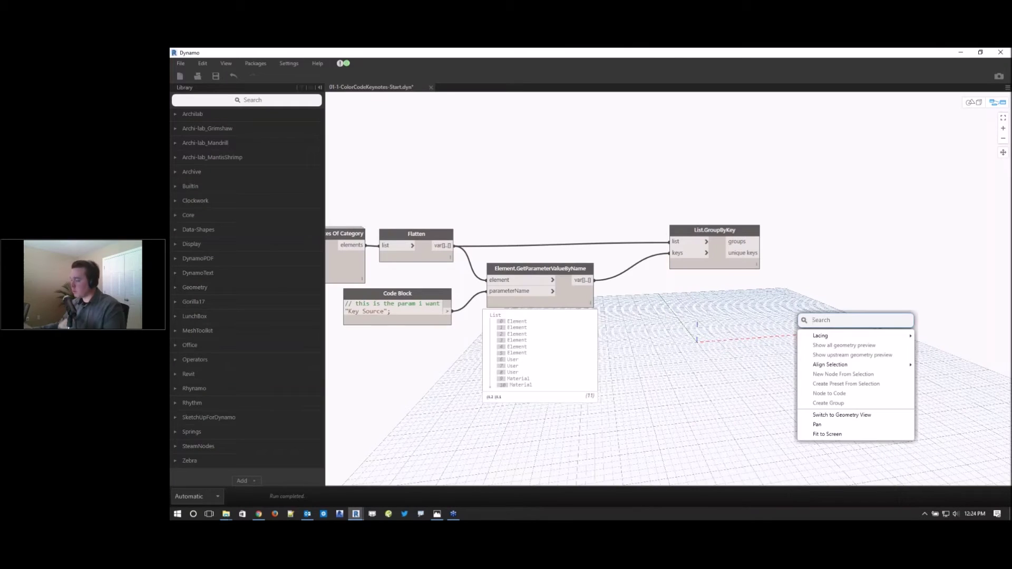
pyautogui.write('override')
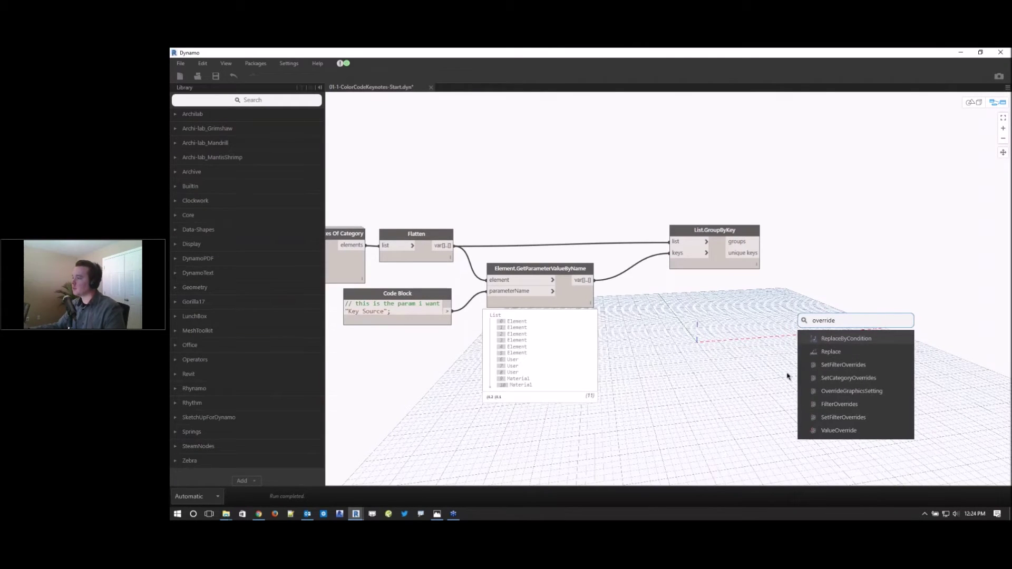
pyautogui.scroll(-2, 820, 372)
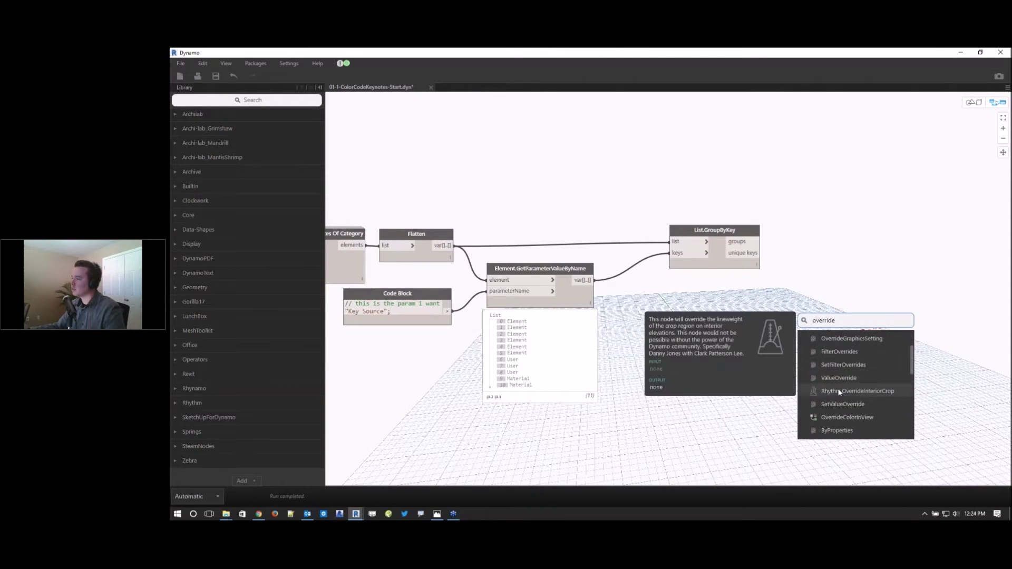
pyautogui.scroll(-1, 843, 385)
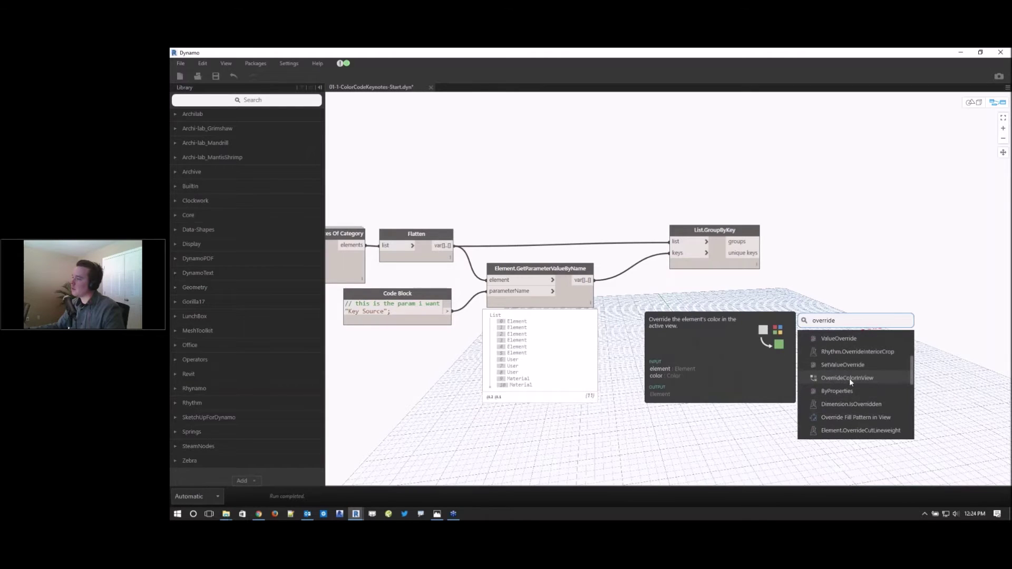
pyautogui.click(849, 378)
pyautogui.moveTo(867, 383); pyautogui.dragTo(865, 228)
pyautogui.scroll(1, 865, 228)
pyautogui.scroll(2, 865, 228)
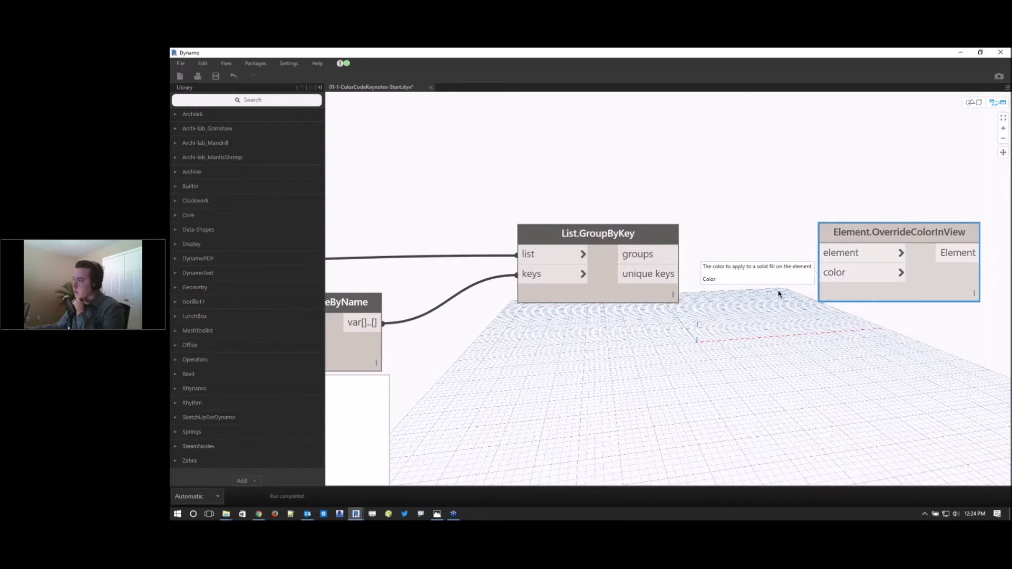
pyautogui.scroll(-3, 807, 288)
pyautogui.scroll(-1, 719, 255)
pyautogui.rightClick(692, 303)
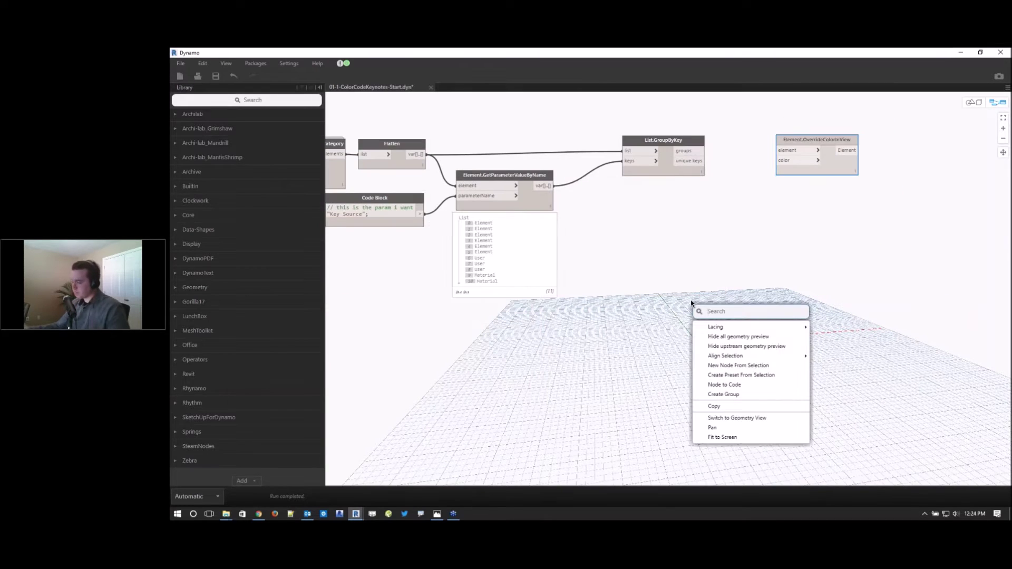
# - Add a Color.ByARGB node from search, then delete it again
pyautogui.write('color.by')
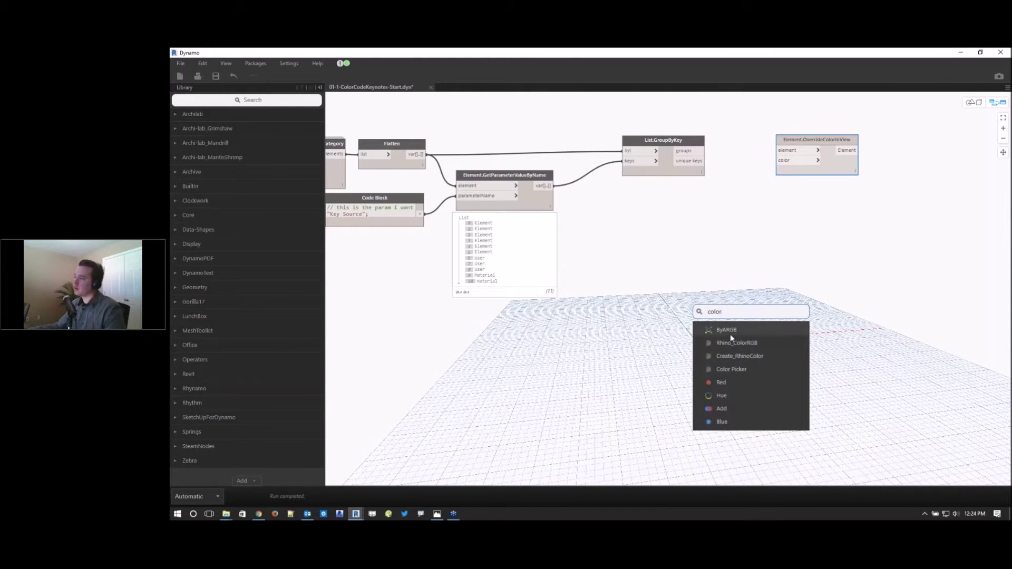
pyautogui.click(752, 347)
pyautogui.scroll(5, 752, 348)
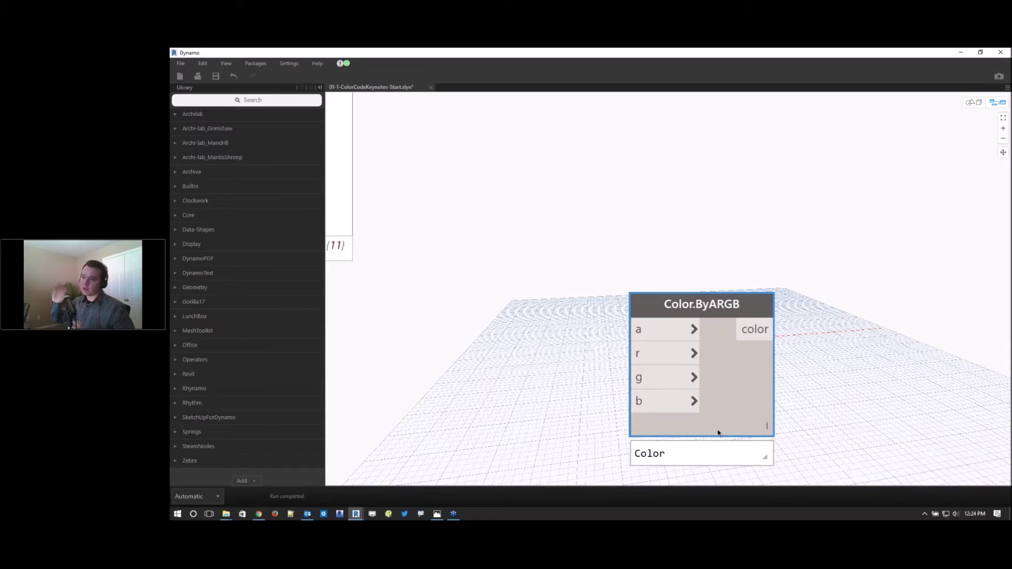
pyautogui.rightClick(724, 308)
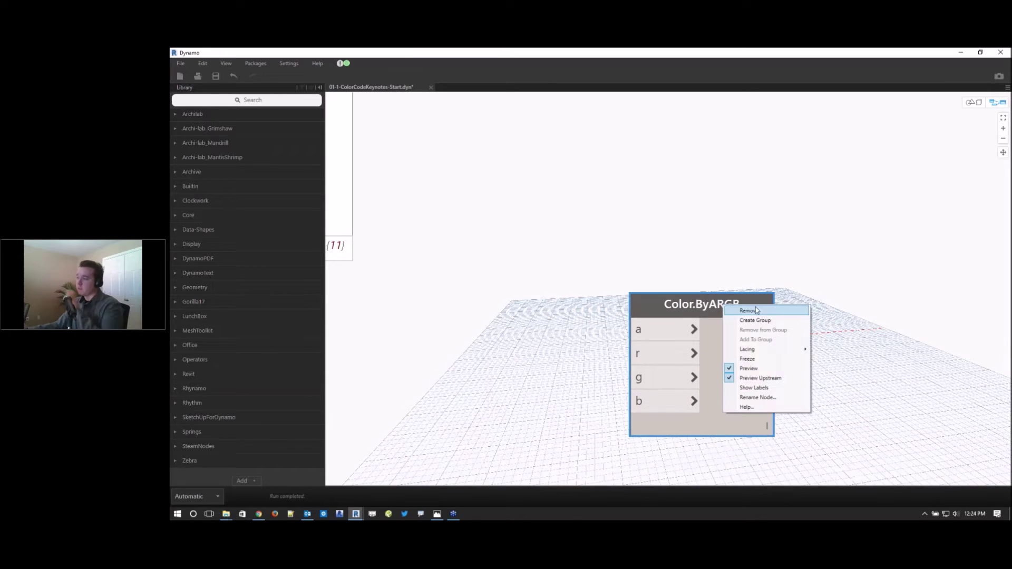
pyautogui.click(738, 312)
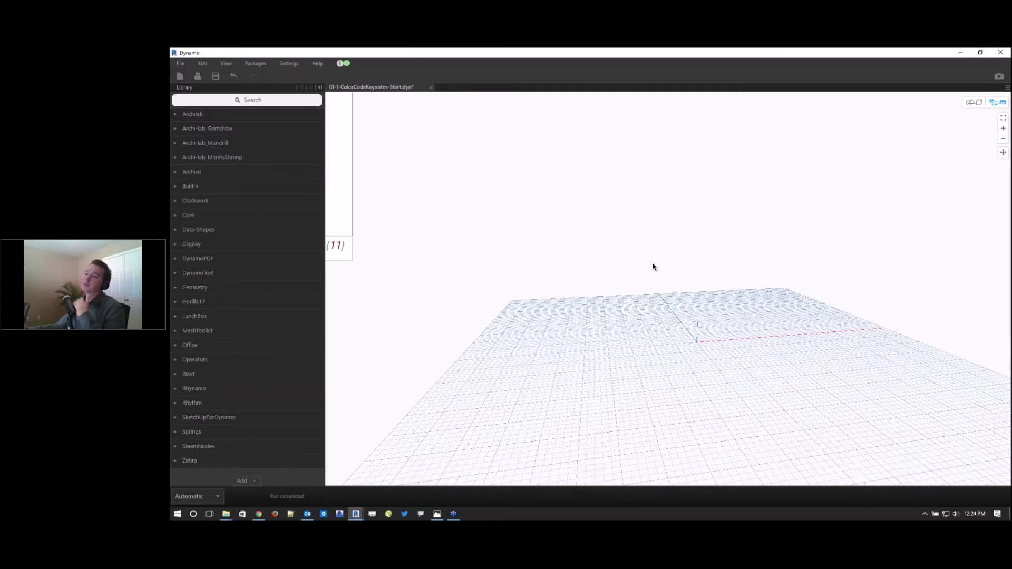
# - Place a Color Picker node from the canvas search and position it
pyautogui.rightClick(635, 268)
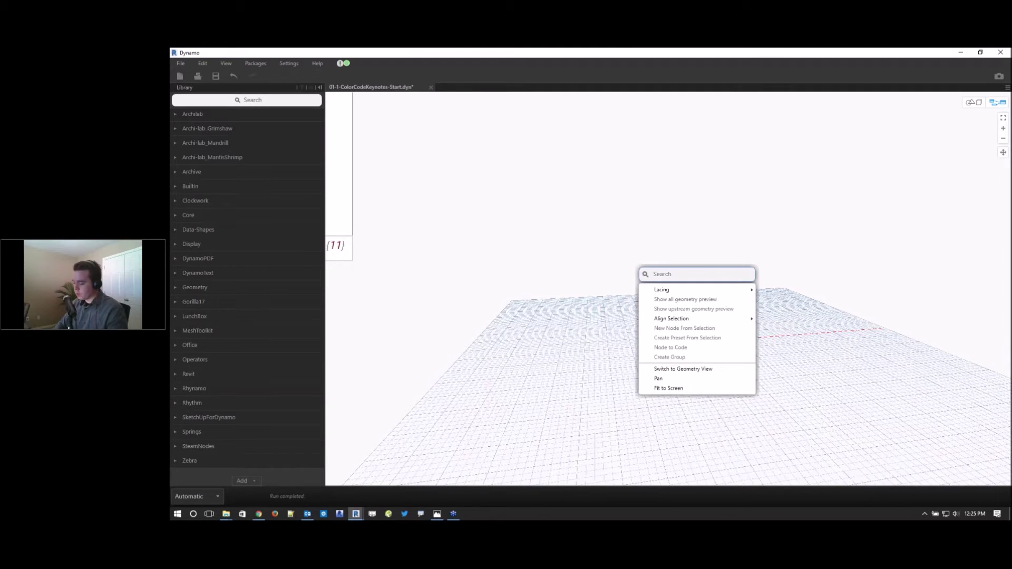
pyautogui.write('color picker')
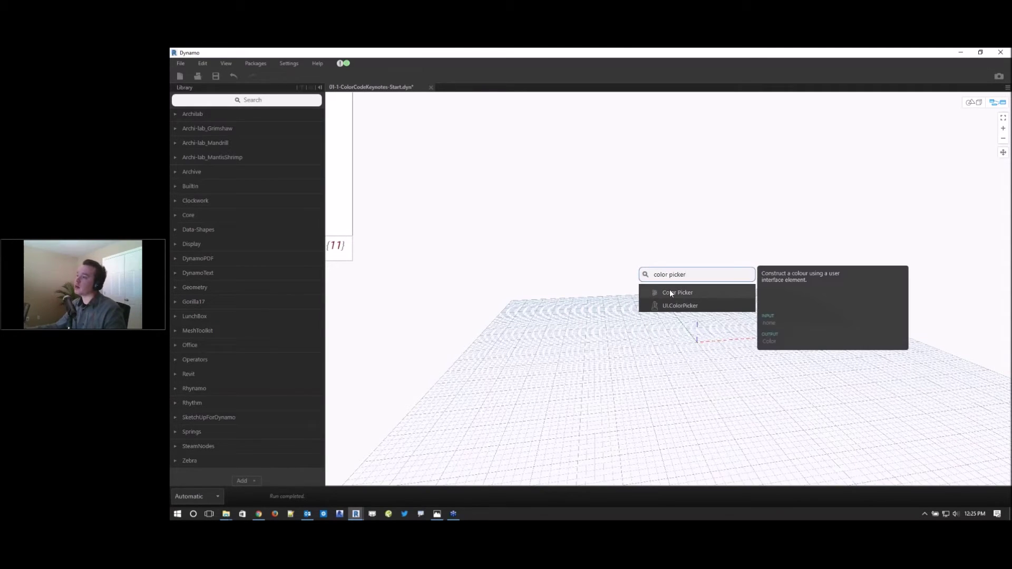
pyautogui.click(672, 293)
pyautogui.moveTo(693, 302); pyautogui.dragTo(554, 199)
pyautogui.click(728, 212)
pyautogui.scroll(3, 672, 255)
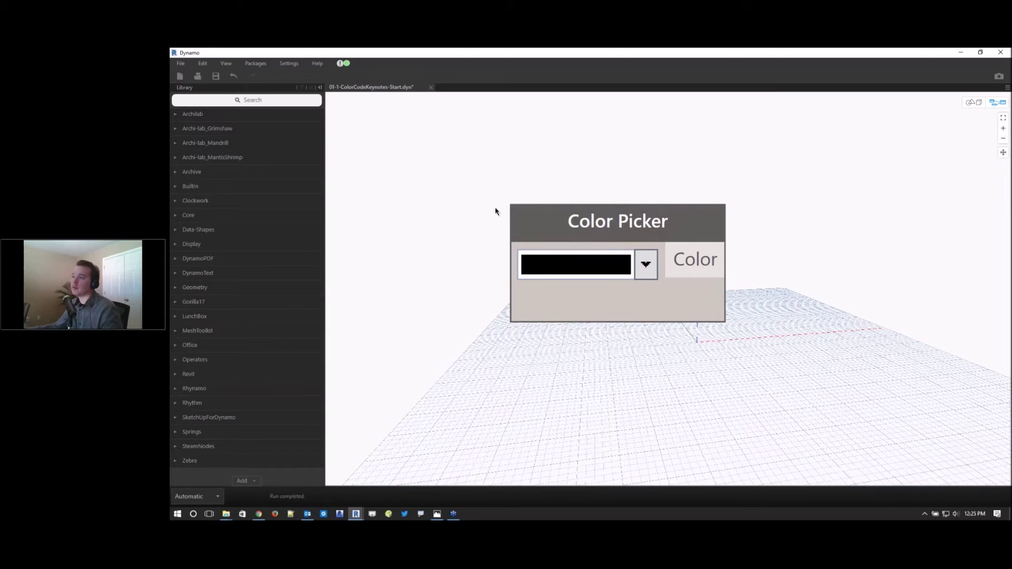
pyautogui.scroll(-3, 682, 235)
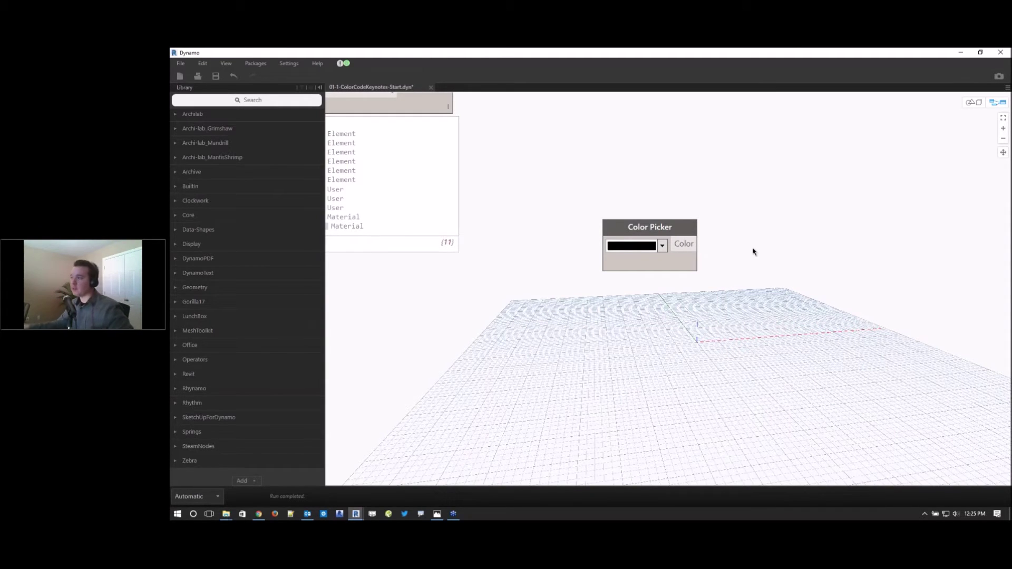
pyautogui.scroll(-4, 712, 245)
pyautogui.scroll(3, 685, 232)
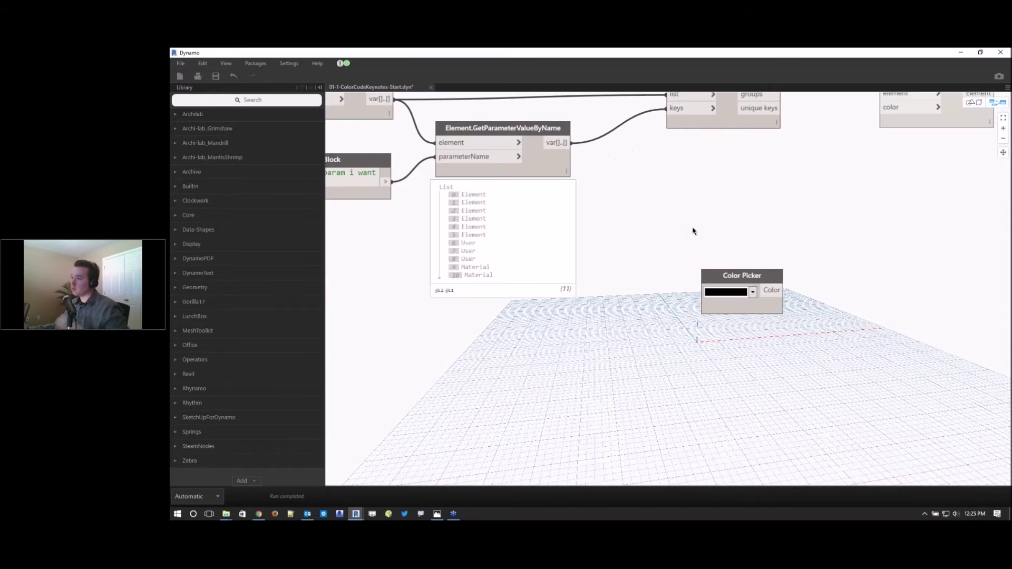
pyautogui.scroll(-1, 694, 248)
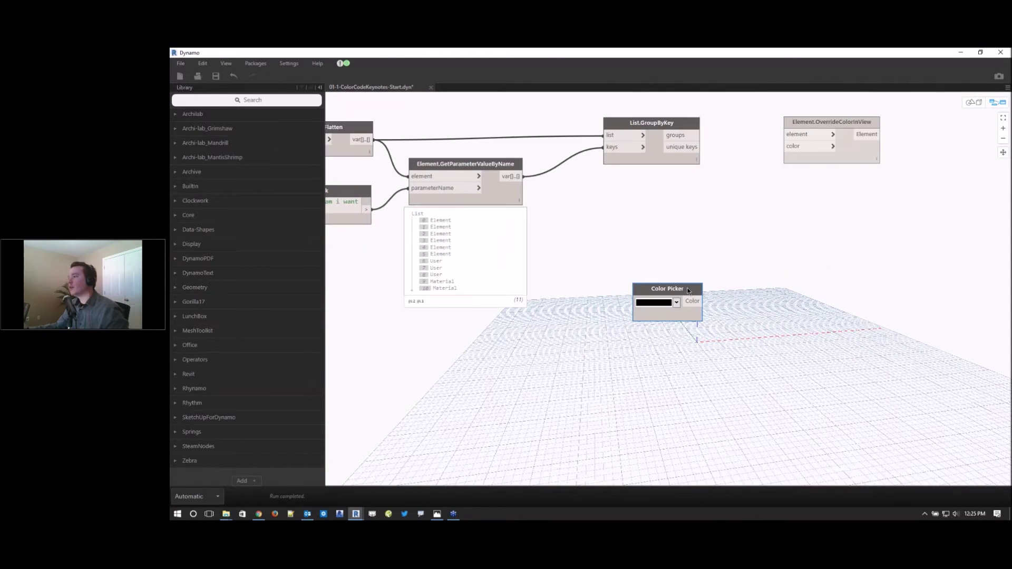
pyautogui.moveTo(666, 293); pyautogui.dragTo(676, 262)
# - Duplicate the Color Picker twice and arrange all three left of Element.OverrideColorInView
pyautogui.hotkey('ctrl', 'c')
pyautogui.hotkey('ctrl', 'v')
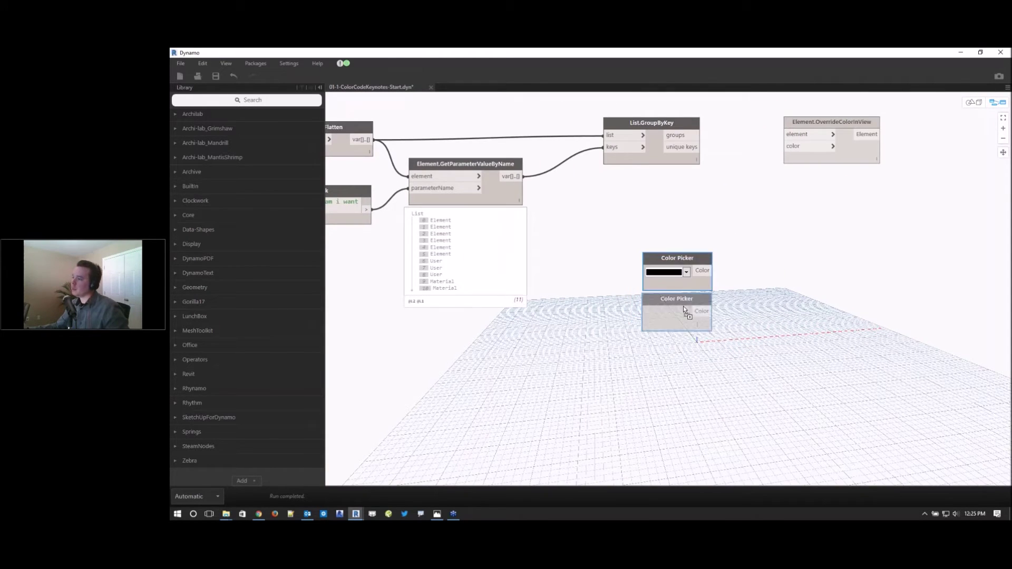
pyautogui.hotkey('ctrl', 'v')
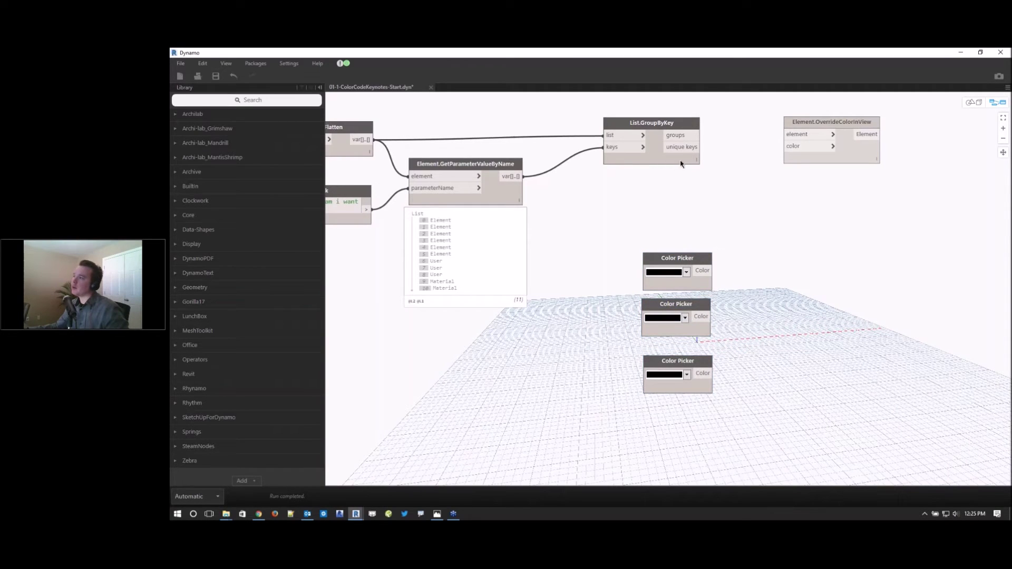
pyautogui.moveTo(692, 174)
pyautogui.moveTo(791, 254); pyautogui.dragTo(708, 369)
pyautogui.moveTo(709, 311); pyautogui.dragTo(816, 292)
pyautogui.moveTo(848, 153); pyautogui.dragTo(935, 147)
pyautogui.click(935, 193)
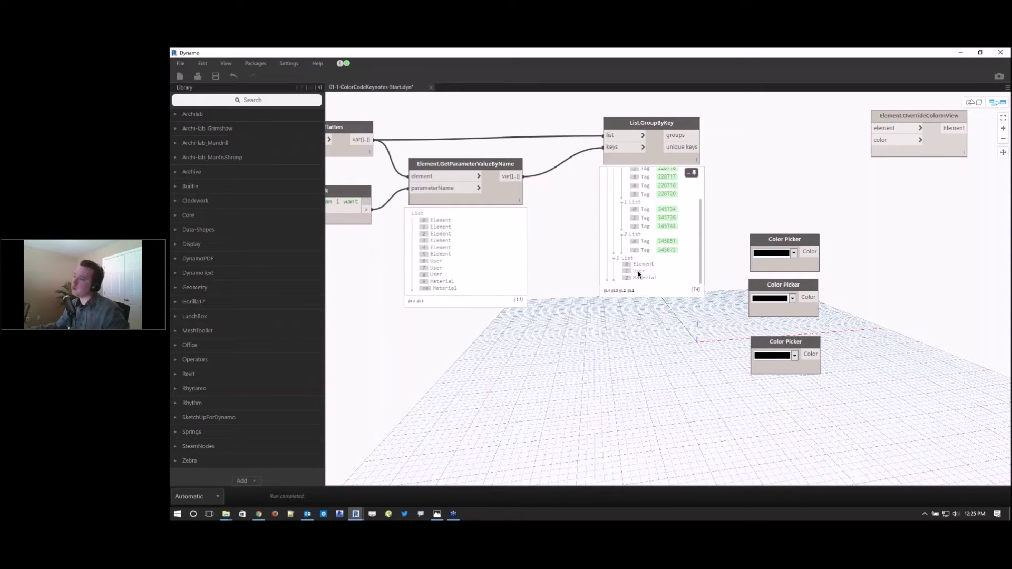
# - Set the first Color Picker to green and the second to red using the colour editor
pyautogui.click(794, 254)
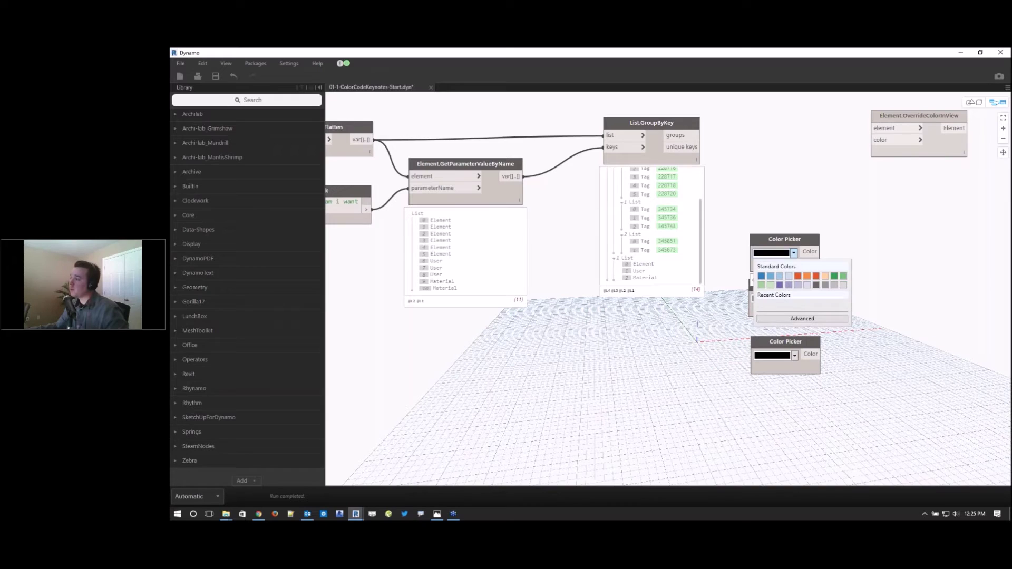
pyautogui.click(835, 277)
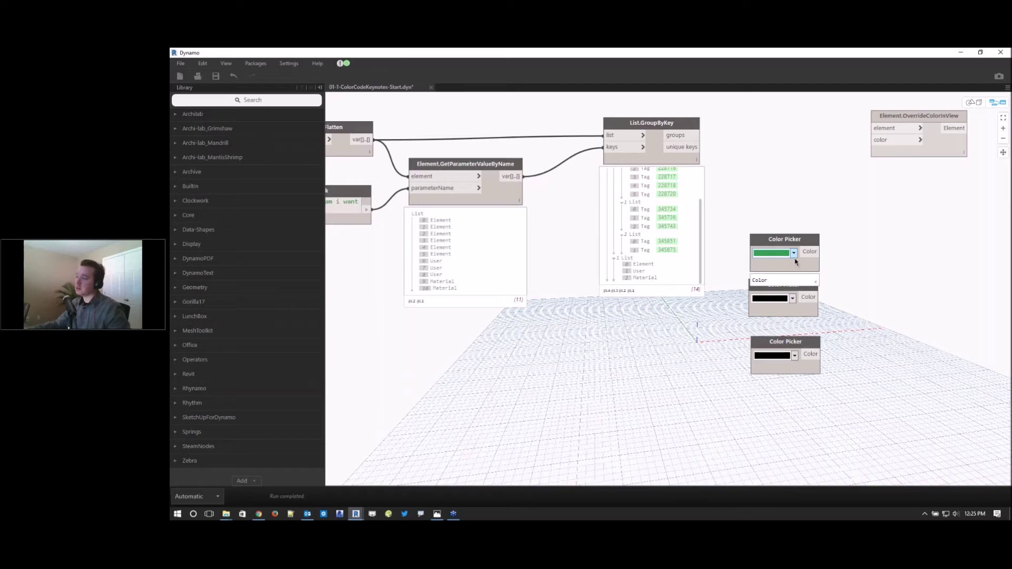
pyautogui.click(794, 298)
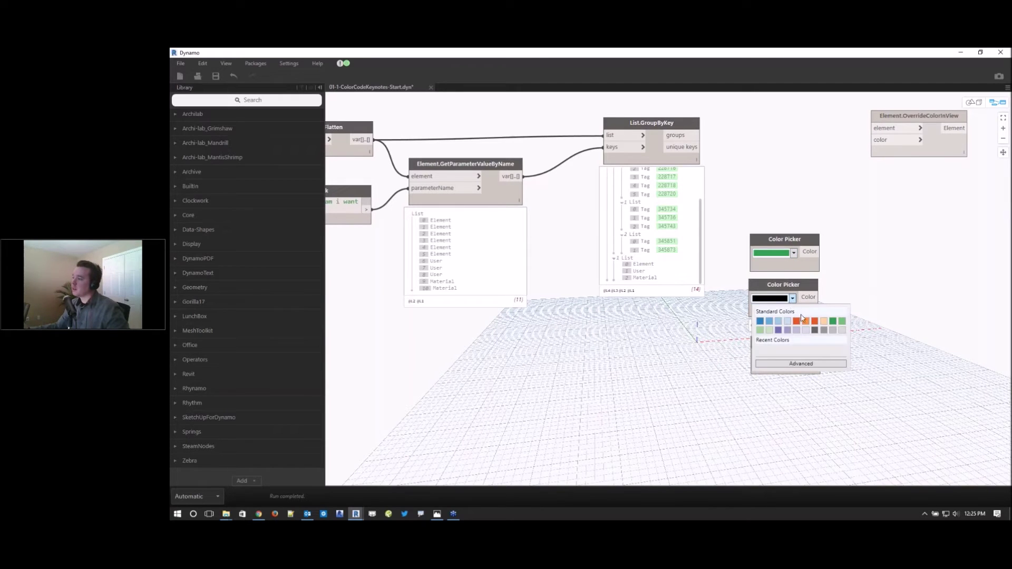
pyautogui.click(807, 322)
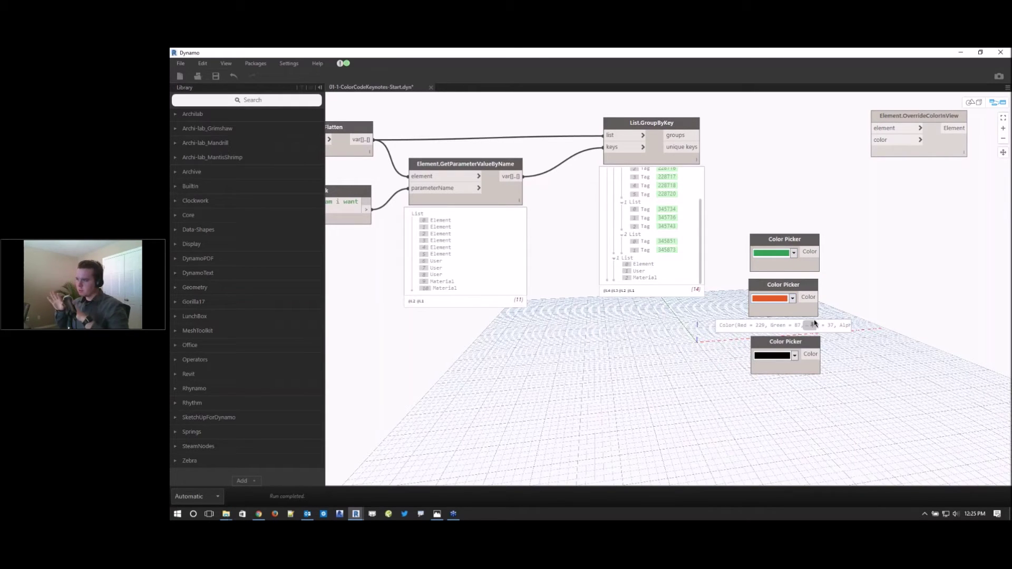
pyautogui.click(793, 299)
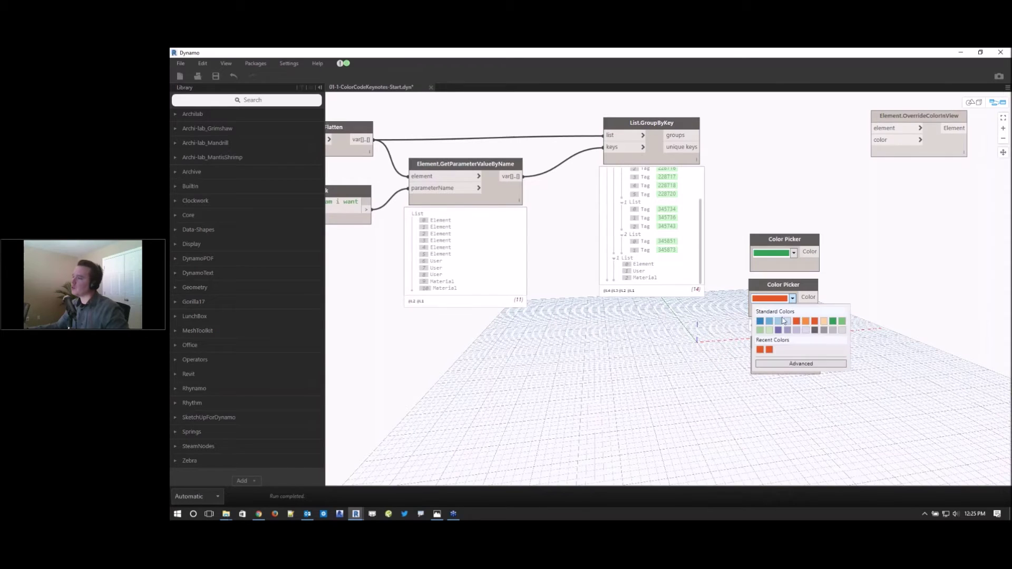
pyautogui.click(790, 364)
pyautogui.click(853, 311)
pyautogui.click(857, 312)
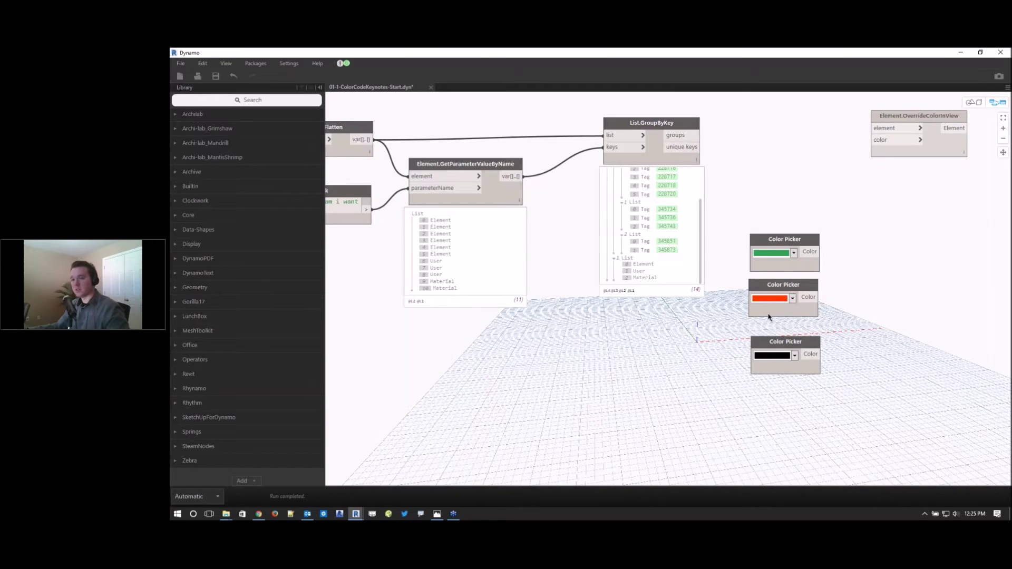
# - Set the third Color Picker to blue and nudge it into line
pyautogui.moveTo(769, 317)
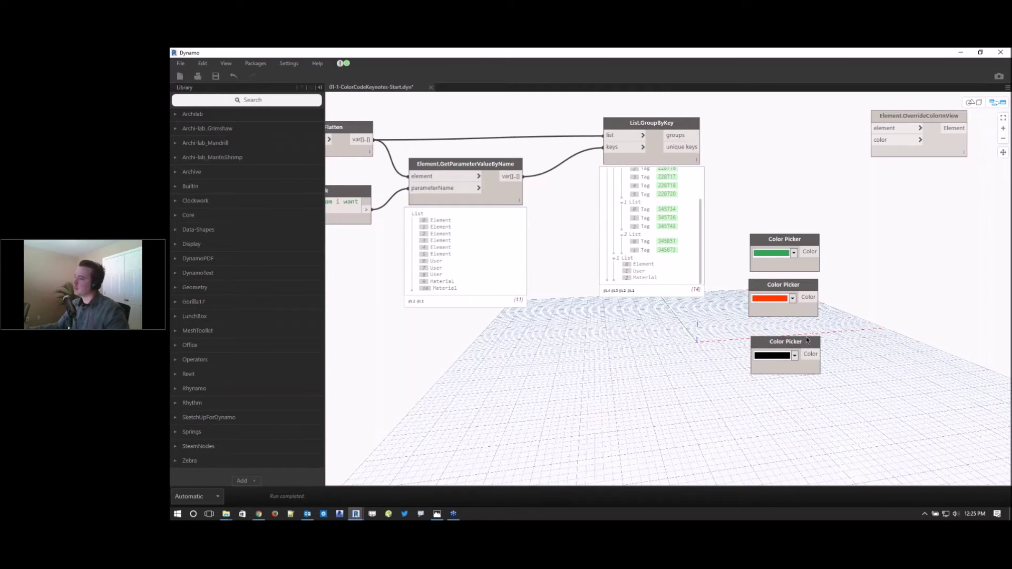
pyautogui.click(795, 356)
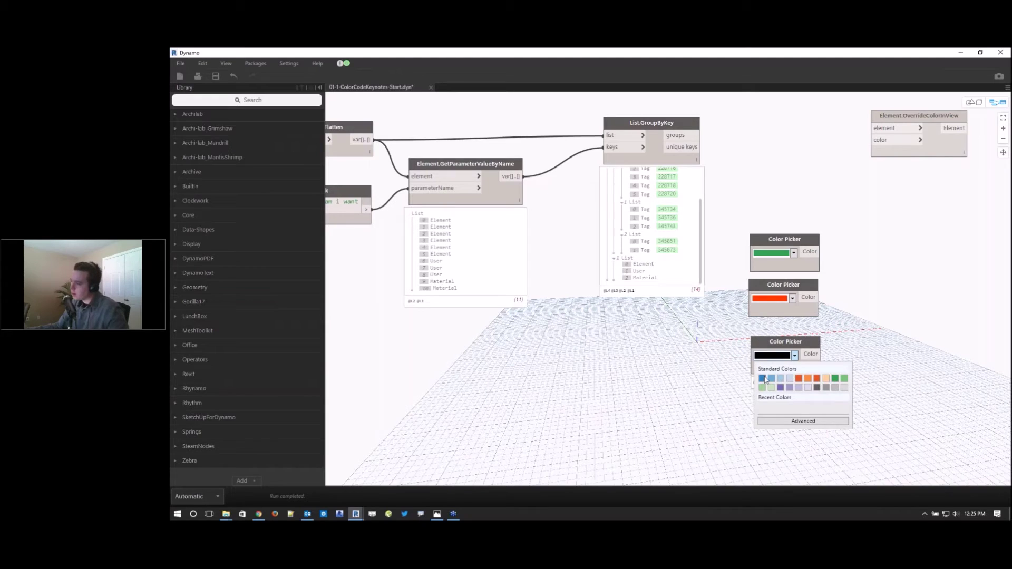
pyautogui.click(766, 379)
pyautogui.moveTo(797, 350); pyautogui.dragTo(797, 347)
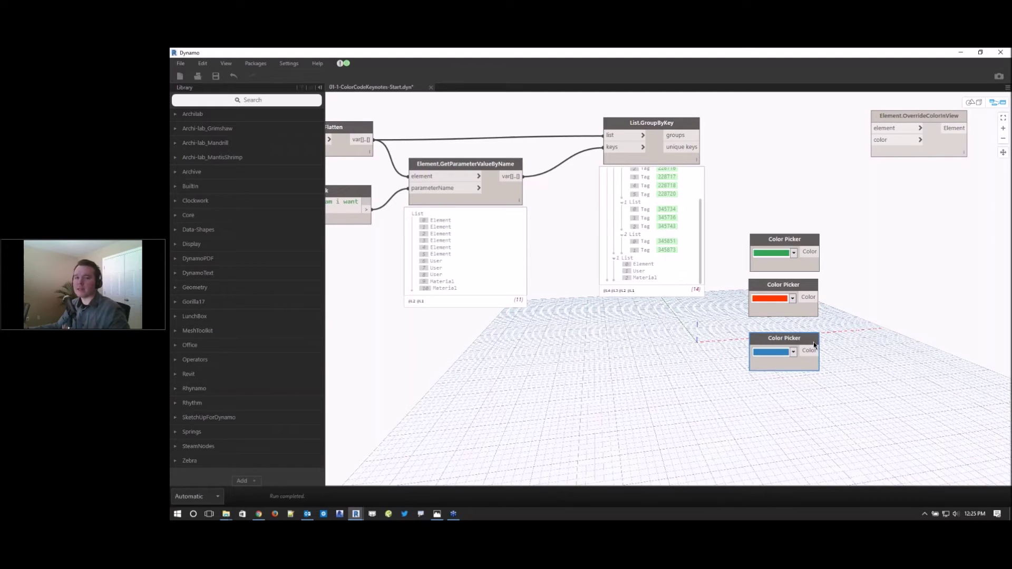
pyautogui.click(900, 291)
# - Test-wire green, red, then blue into OverrideColorInView's color input, then remove the wire
pyautogui.moveTo(915, 283); pyautogui.dragTo(856, 287, button='middle')
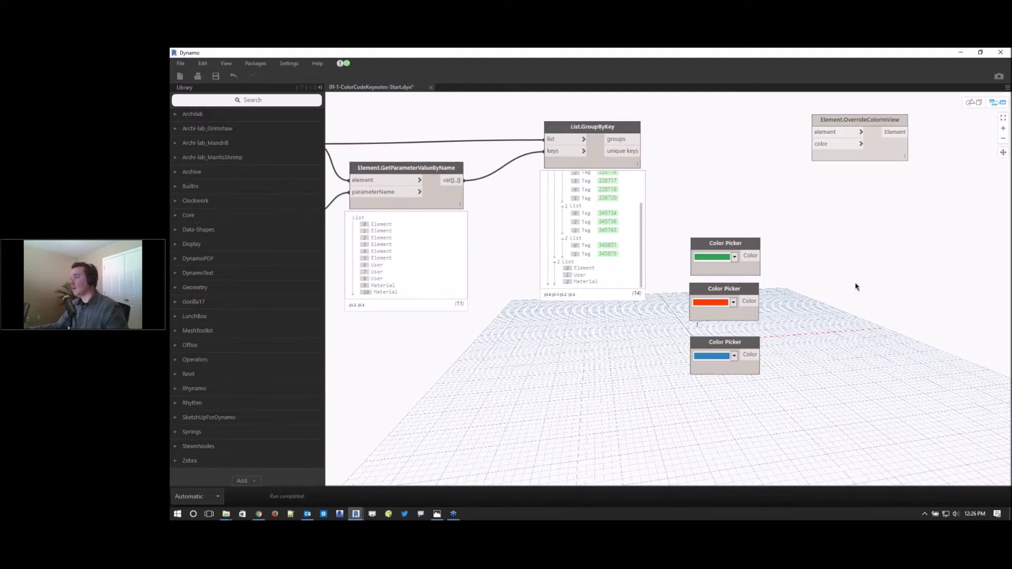
pyautogui.click(761, 256)
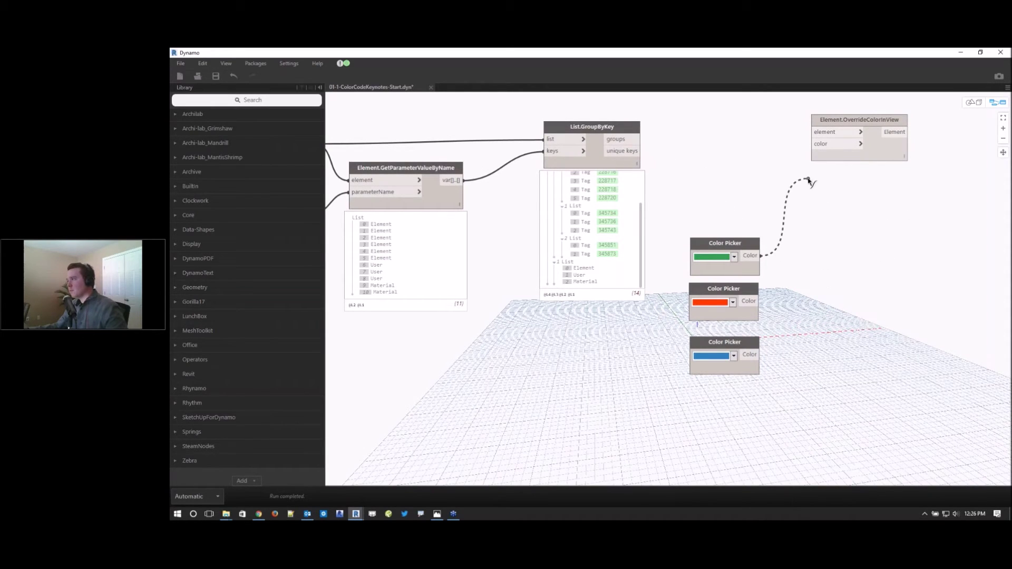
pyautogui.click(815, 144)
pyautogui.click(749, 304)
pyautogui.click(814, 143)
pyautogui.click(750, 355)
pyautogui.click(815, 144)
pyautogui.click(815, 144)
pyautogui.press('Escape')
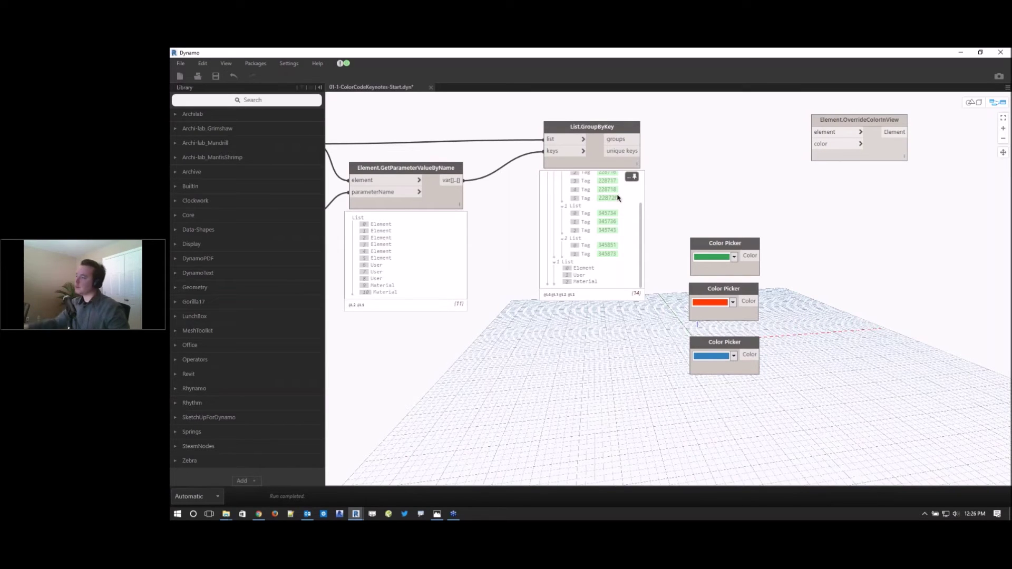
# - Add a three-input List.Create node fed by the green, red and blue pickers in item0–item2
pyautogui.rightClick(794, 284)
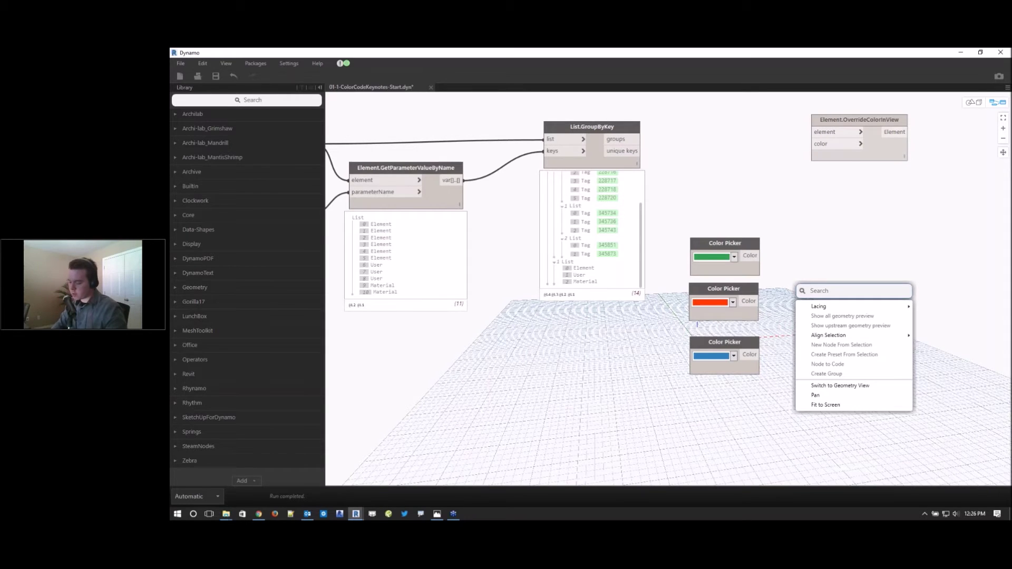
pyautogui.write('list.create')
pyautogui.click(837, 310)
pyautogui.moveTo(854, 317); pyautogui.dragTo(824, 267)
pyautogui.scroll(4, 823, 266)
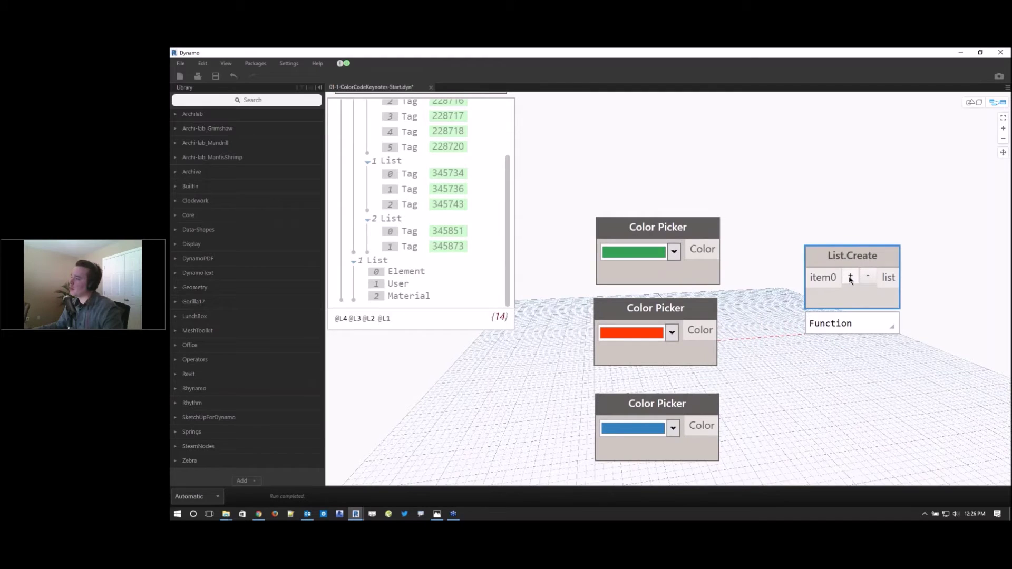
pyautogui.click(850, 277)
pyautogui.click(850, 277)
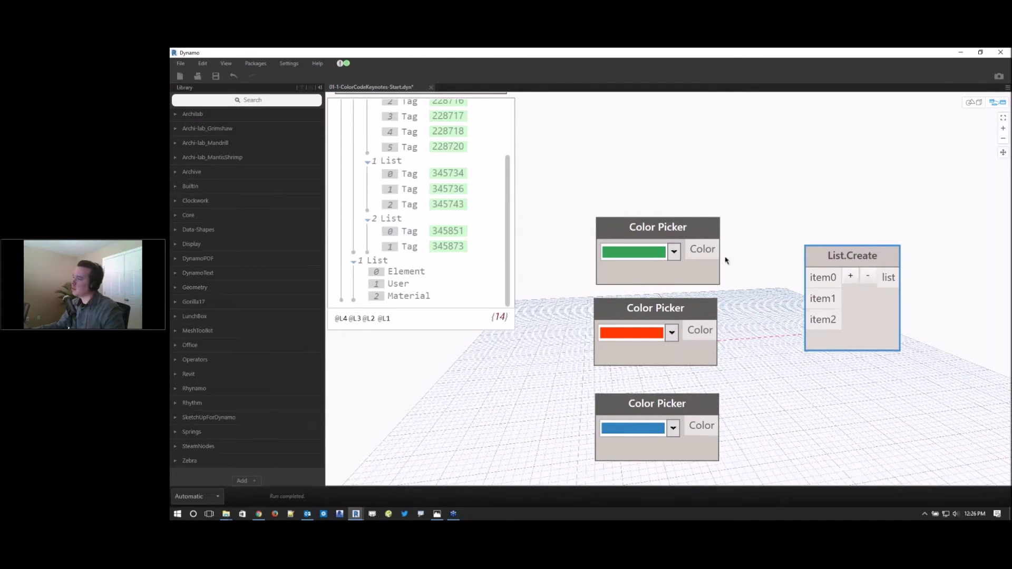
pyautogui.moveTo(720, 250); pyautogui.dragTo(807, 277)
pyautogui.moveTo(718, 330); pyautogui.dragTo(806, 299)
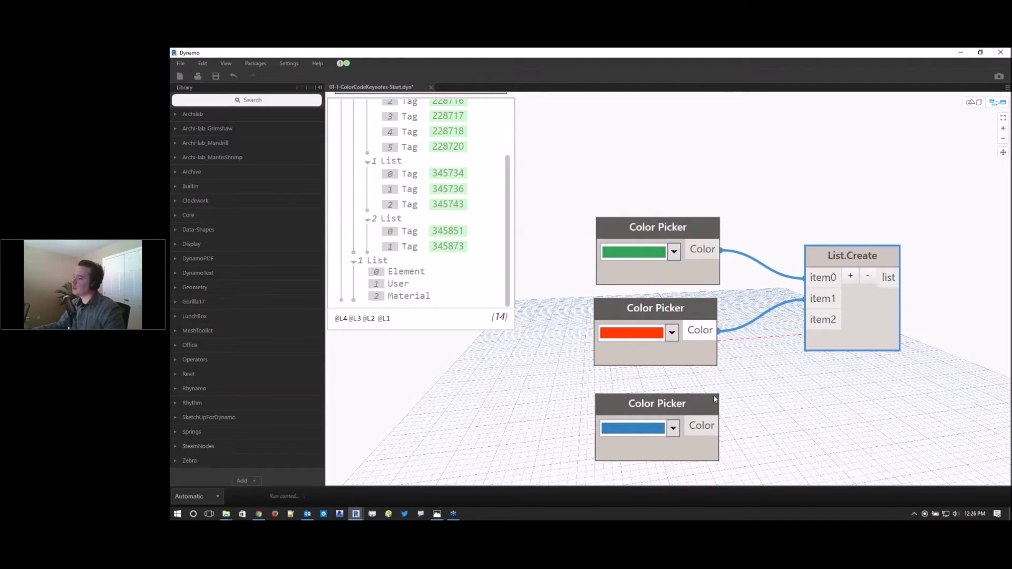
pyautogui.moveTo(713, 420); pyautogui.dragTo(807, 319)
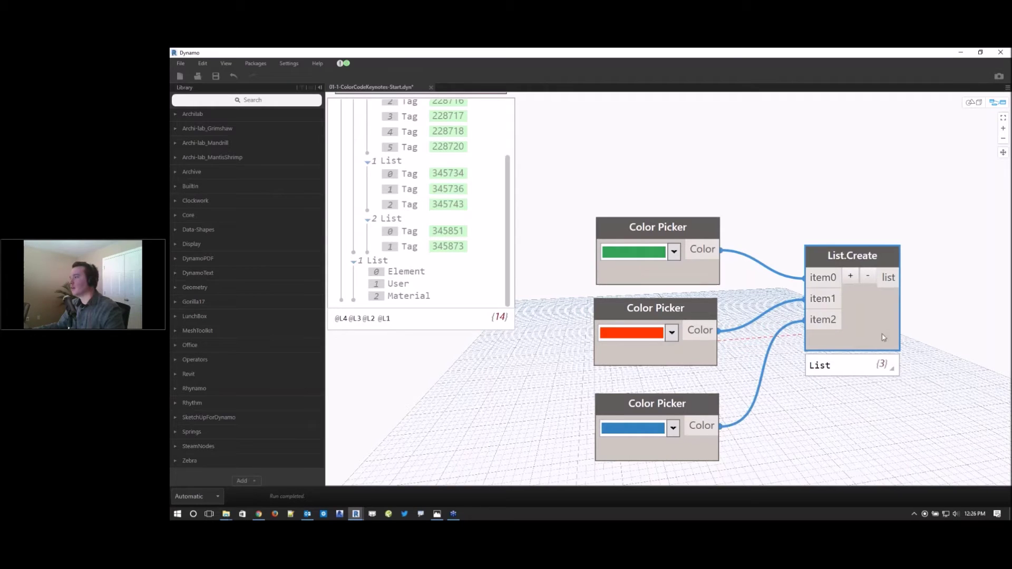
# - Reposition Element.OverrideColorInView and switch the graph's run mode to Manual
pyautogui.moveTo(891, 364)
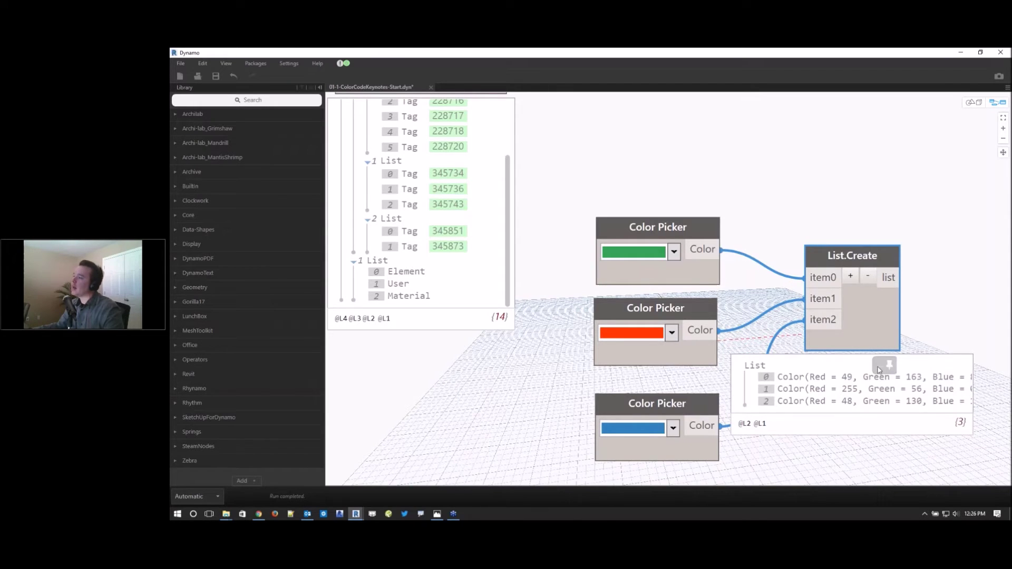
pyautogui.scroll(-5, 842, 310)
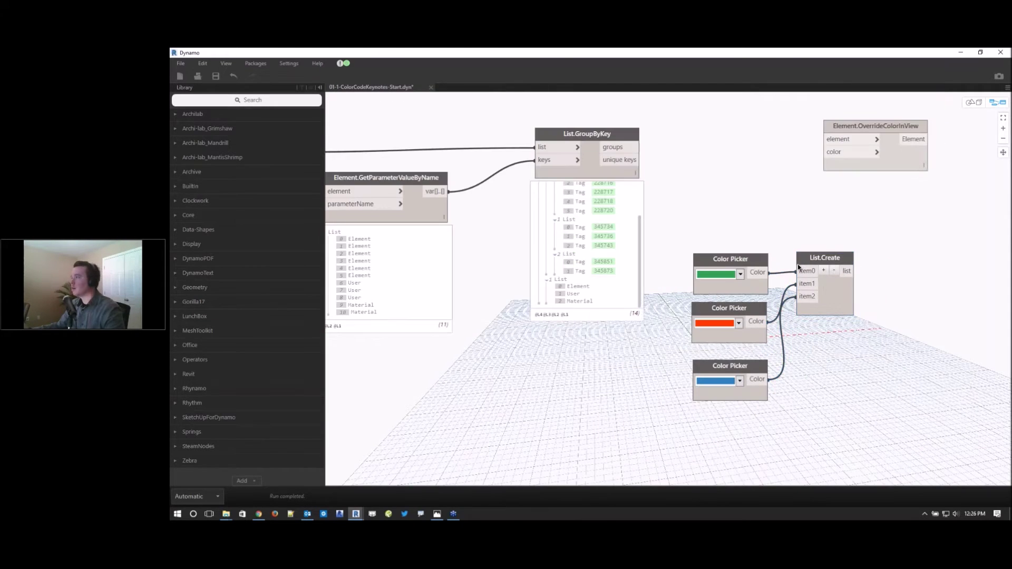
pyautogui.moveTo(789, 167); pyautogui.dragTo(855, 182)
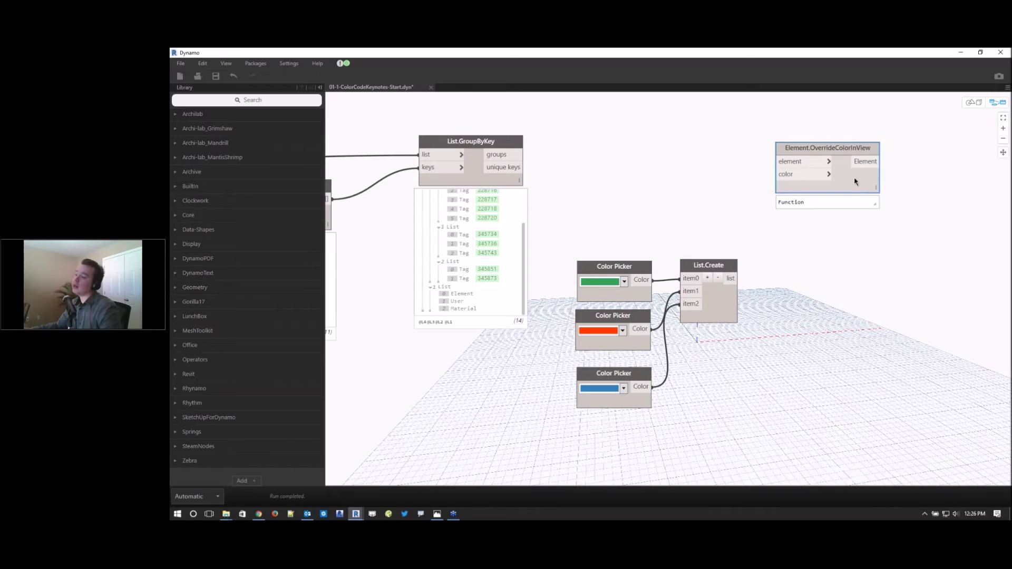
pyautogui.click(211, 498)
pyautogui.click(206, 451)
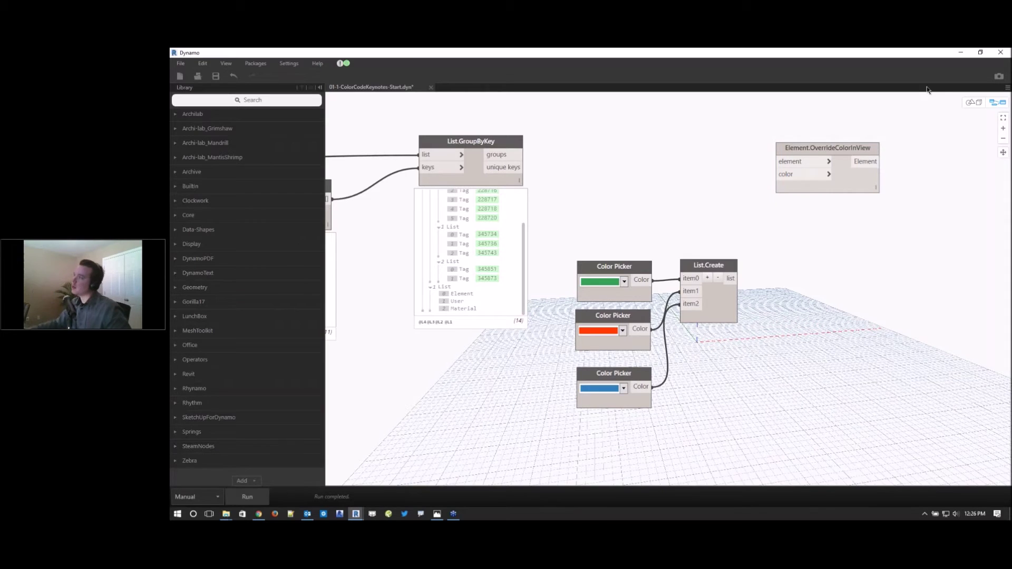
pyautogui.click(952, 62)
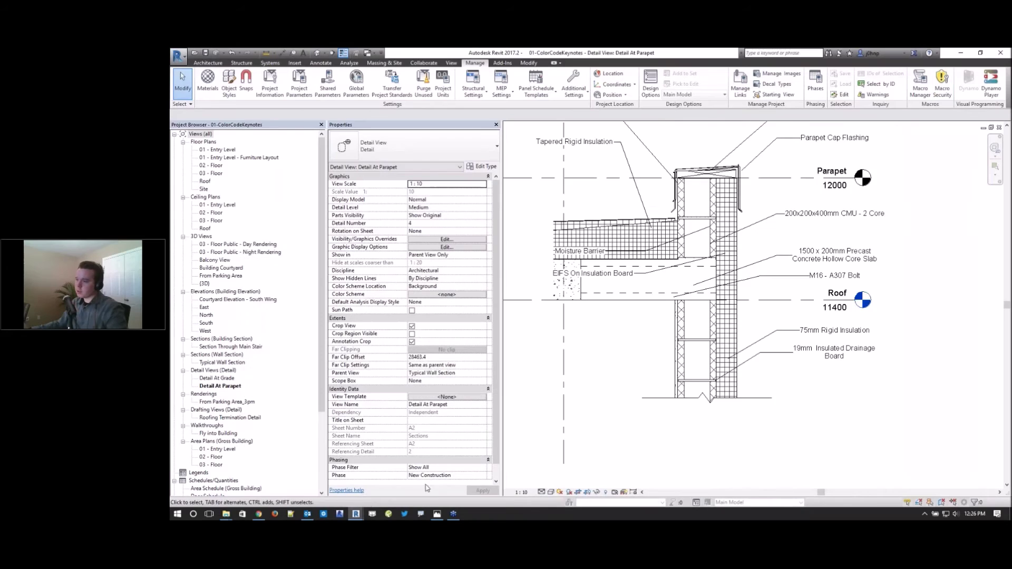
pyautogui.moveTo(358, 515)
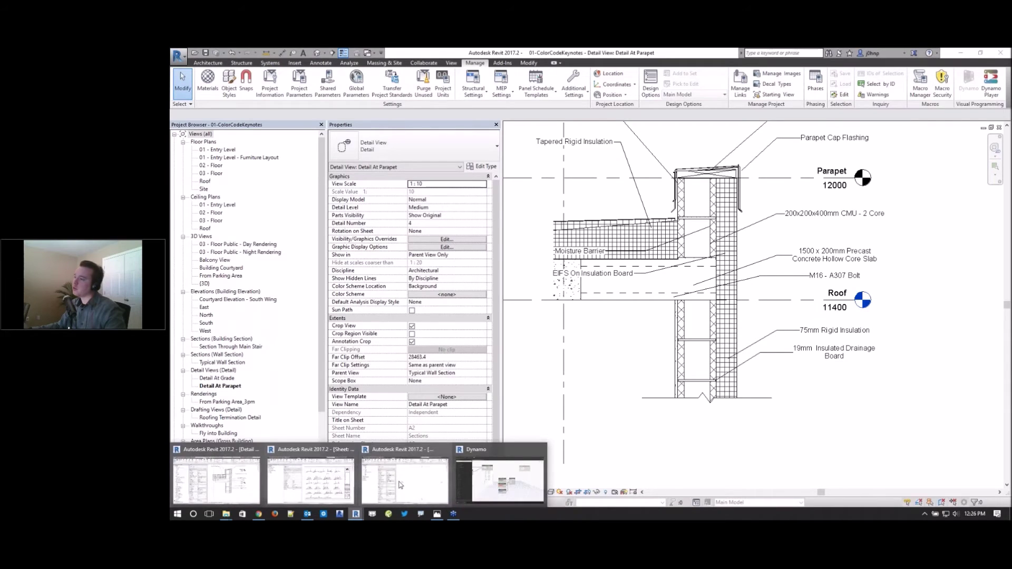
pyautogui.click(496, 480)
pyautogui.click(525, 156)
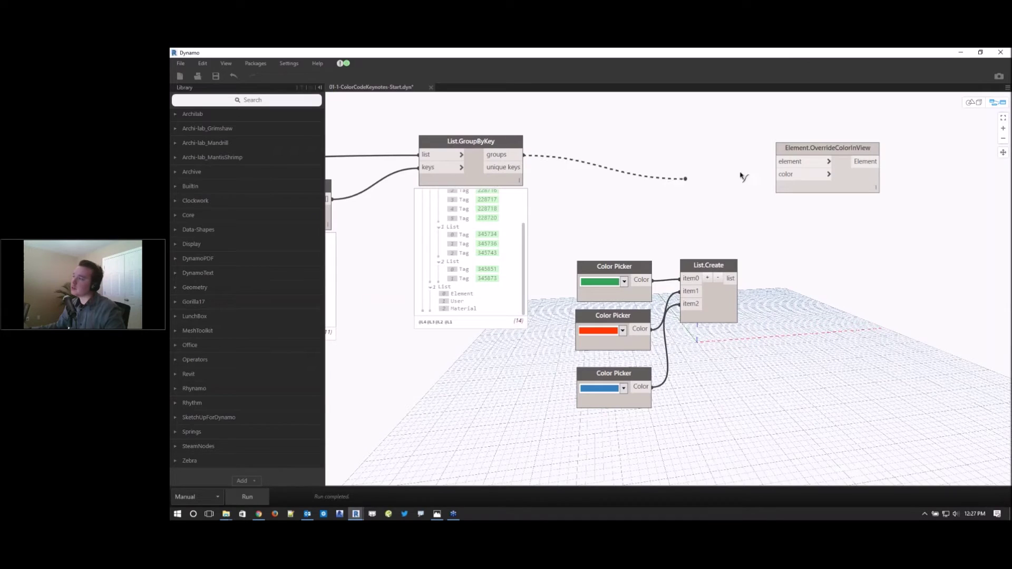
pyautogui.click(786, 161)
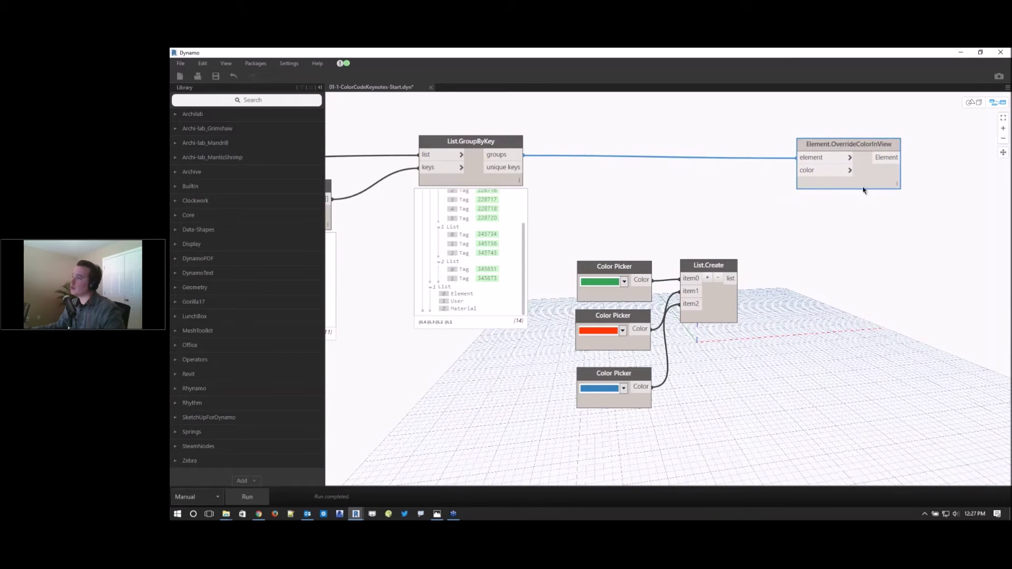
pyautogui.scroll(3, 852, 176)
pyautogui.click(682, 332)
pyautogui.click(681, 392)
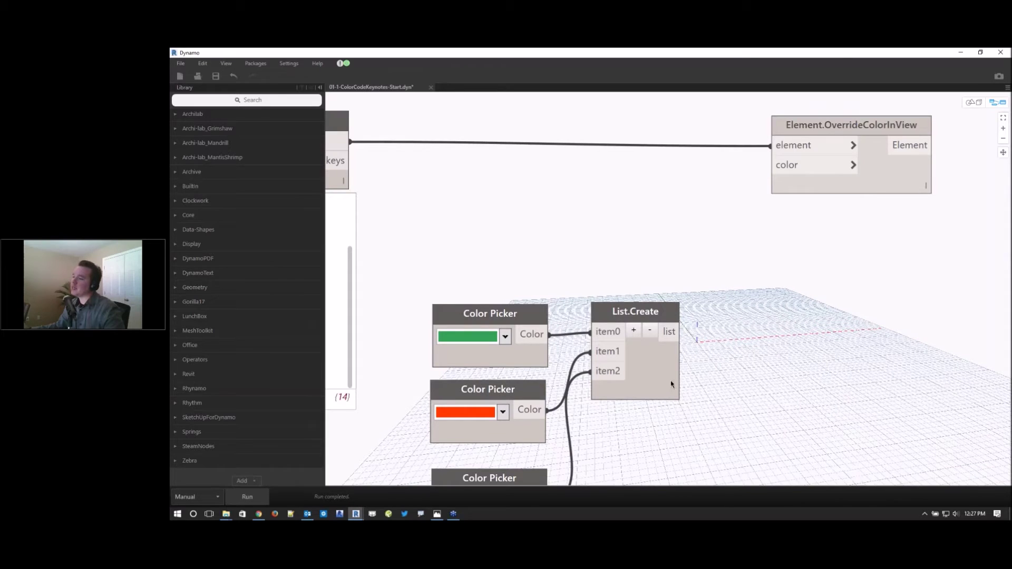
pyautogui.moveTo(669, 414)
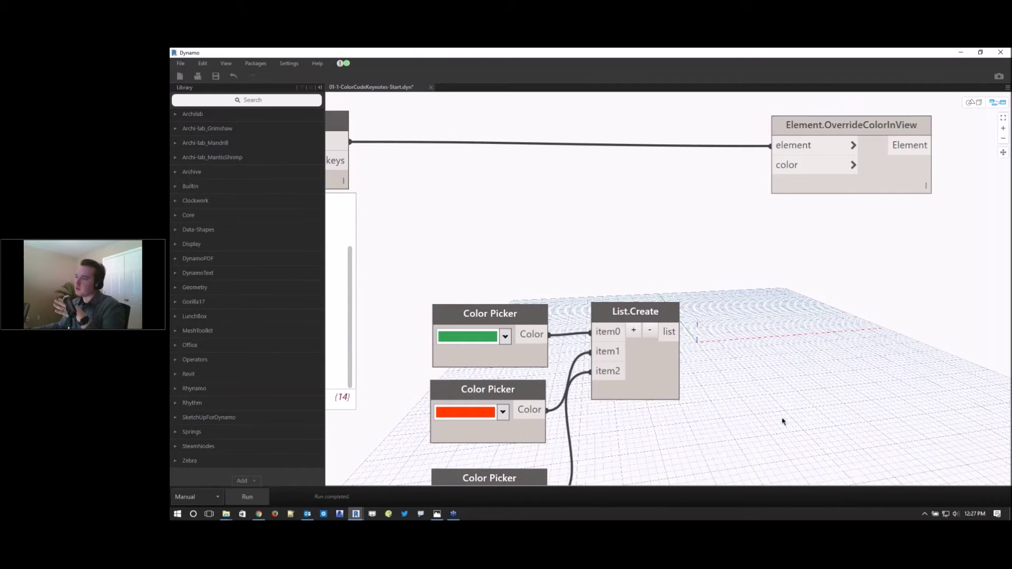
pyautogui.scroll(-5, 711, 319)
pyautogui.scroll(5, 780, 271)
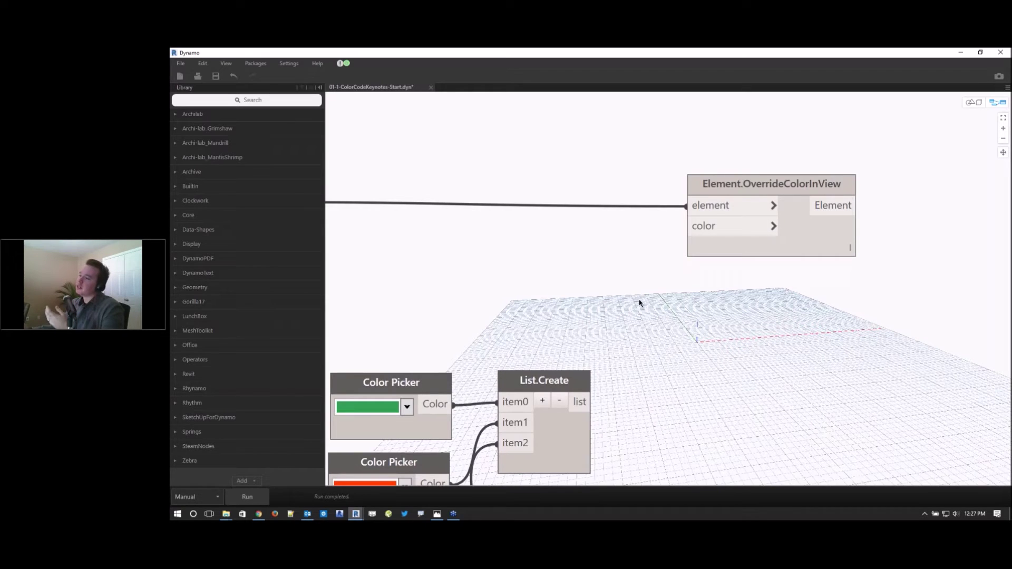
pyautogui.scroll(-1, 641, 302)
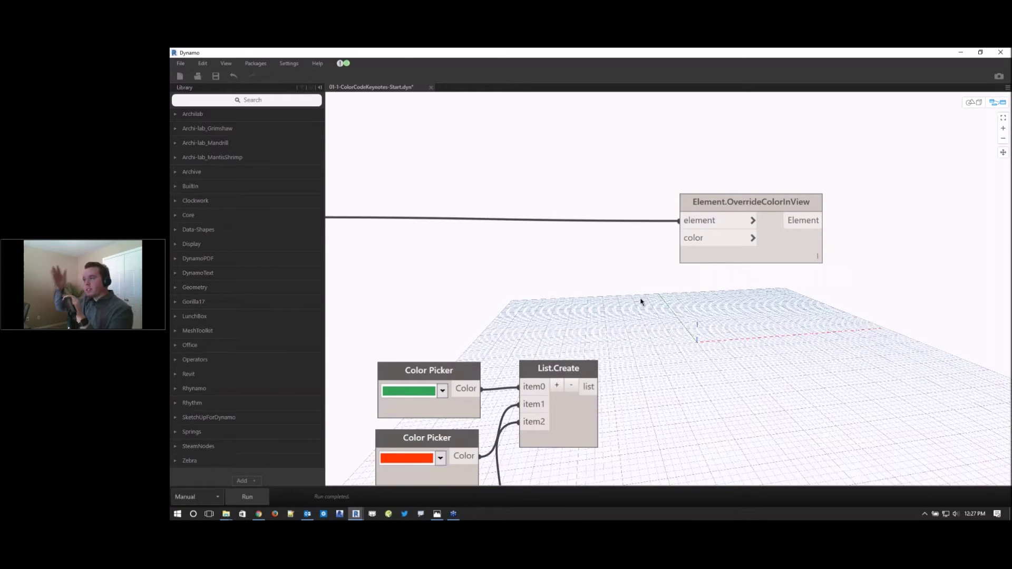
pyautogui.moveTo(324, 323); pyautogui.dragTo(493, 311, button='middle')
pyautogui.scroll(2, 502, 296)
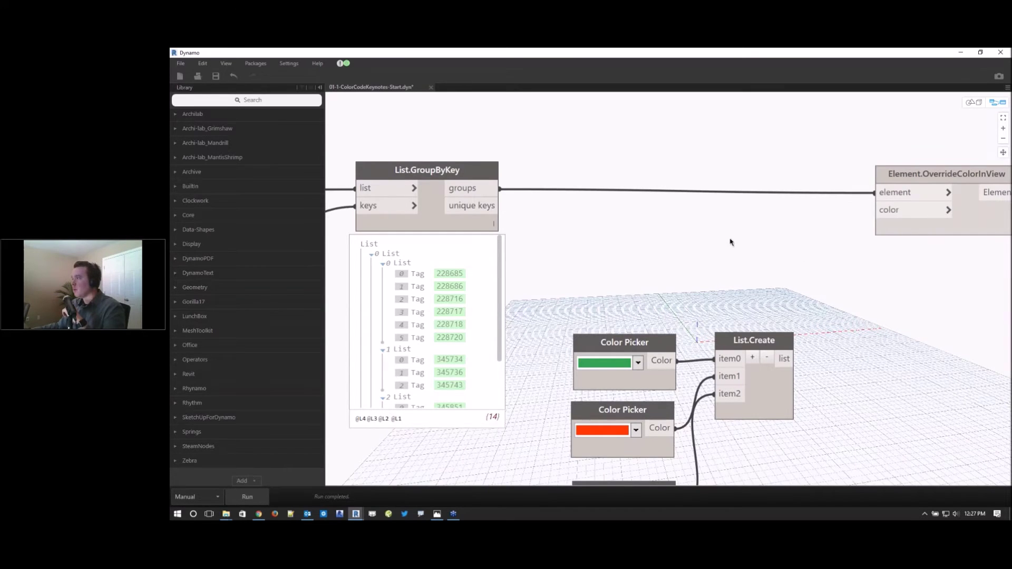
pyautogui.moveTo(731, 242); pyautogui.dragTo(648, 228, button='middle')
pyautogui.click(866, 196)
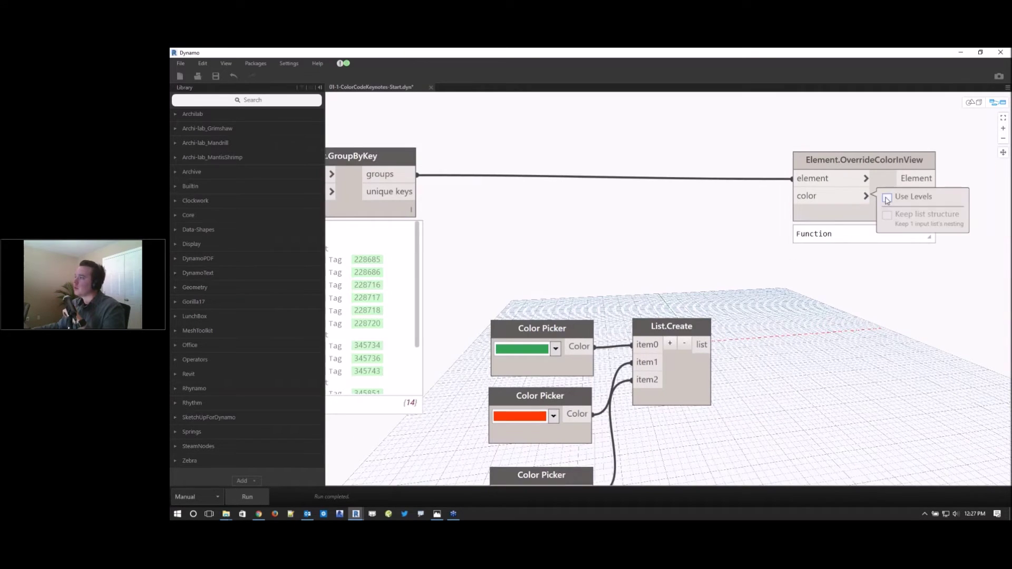
pyautogui.click(887, 197)
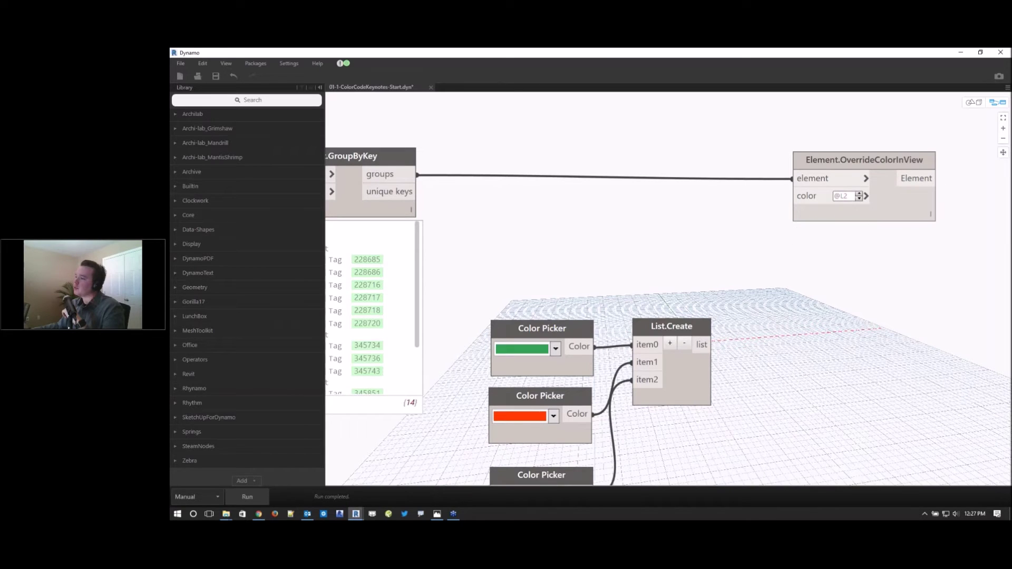
pyautogui.moveTo(713, 345); pyautogui.dragTo(805, 202)
pyautogui.click(804, 201)
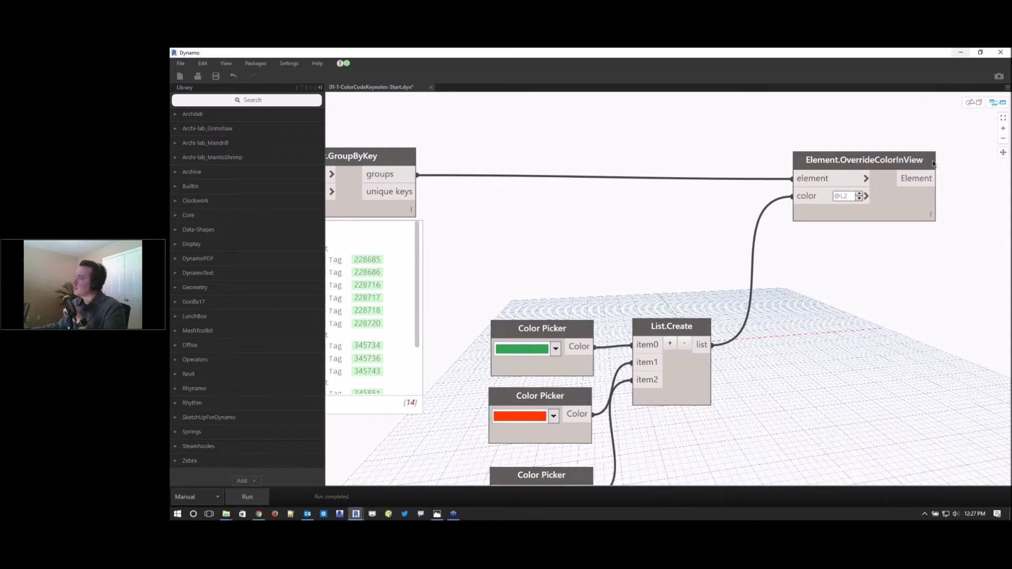
pyautogui.moveTo(923, 231)
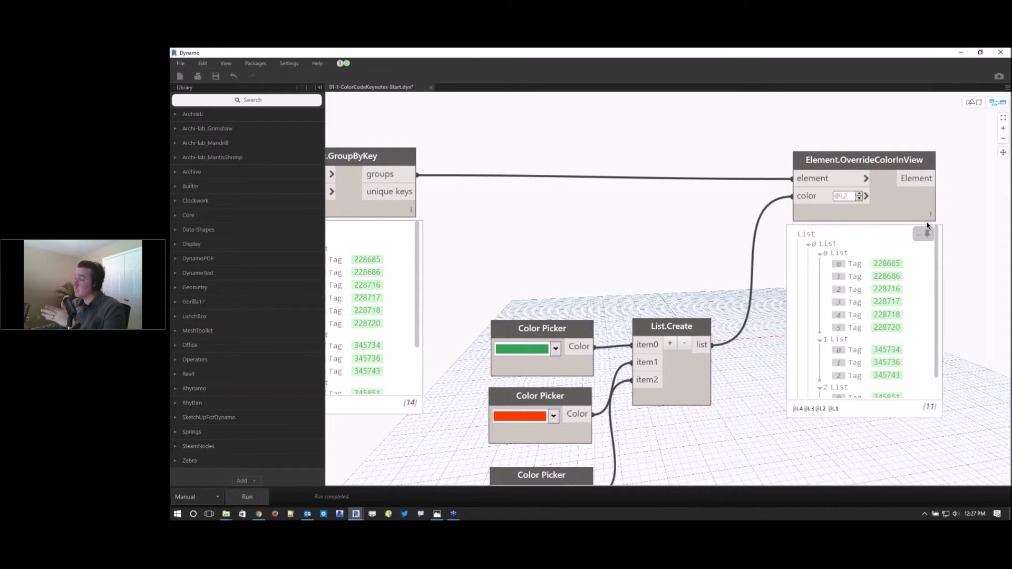
pyautogui.click(958, 54)
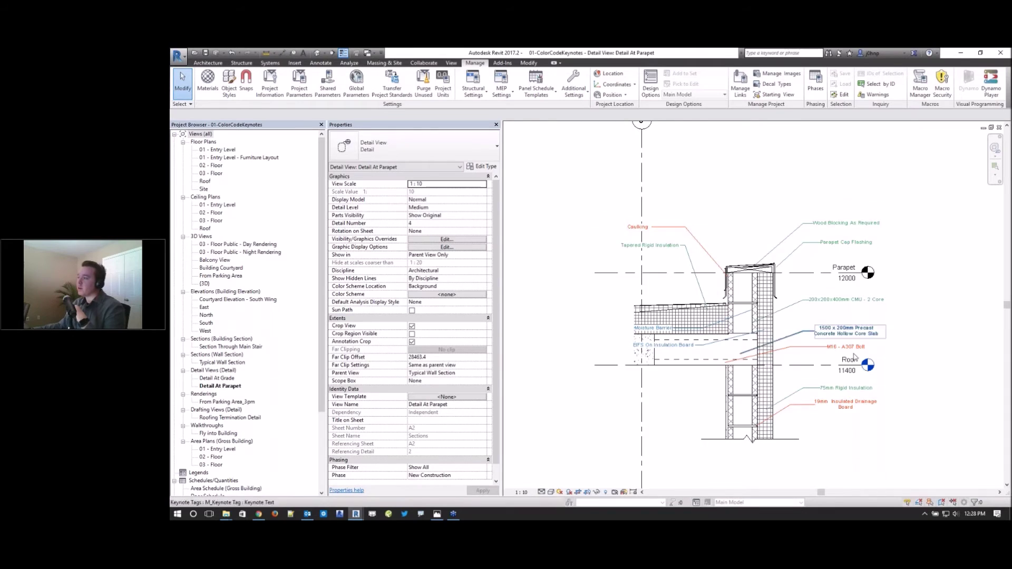
# - Zoom and pan the parapet detail to inspect the coloured roof keynotes
pyautogui.scroll(3, 834, 357)
pyautogui.moveTo(965, 386); pyautogui.dragTo(920, 316, button='middle')
pyautogui.scroll(-3, 757, 274)
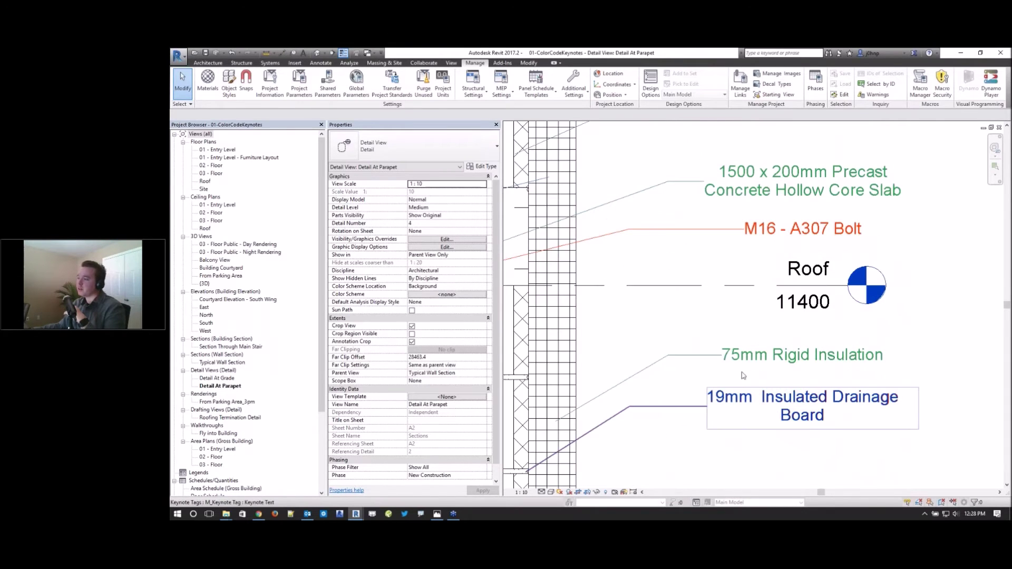
pyautogui.scroll(-3, 751, 279)
pyautogui.scroll(5, 653, 288)
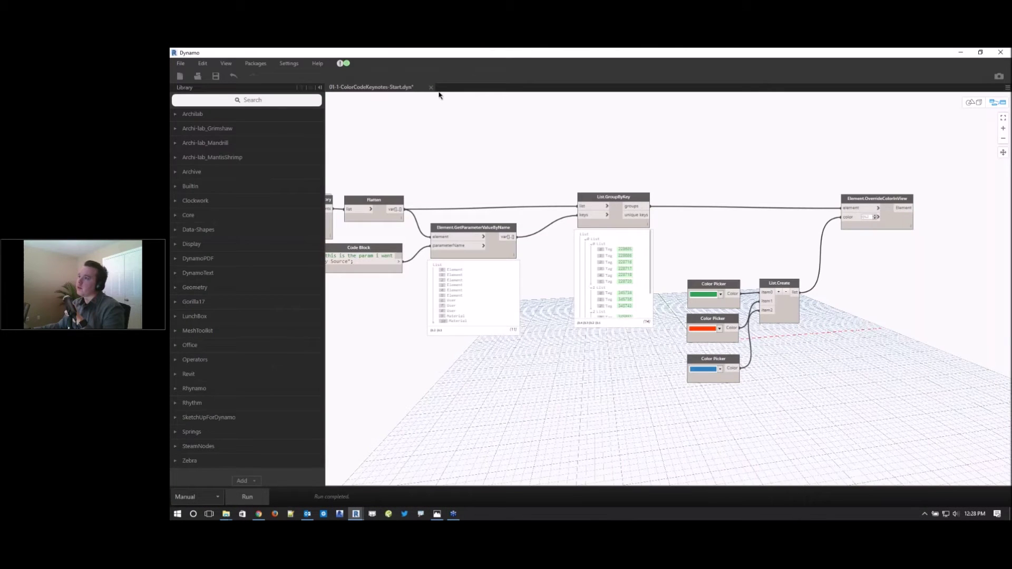
# - Close the keynote graph without saving, minimise Dynamo, and bring up the open windows
pyautogui.click(432, 87)
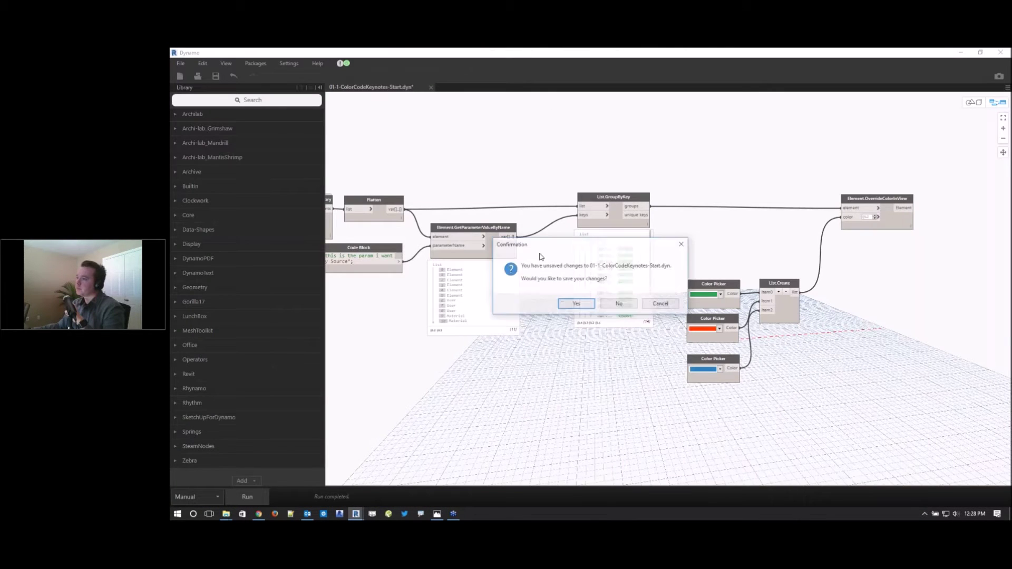
pyautogui.click(616, 305)
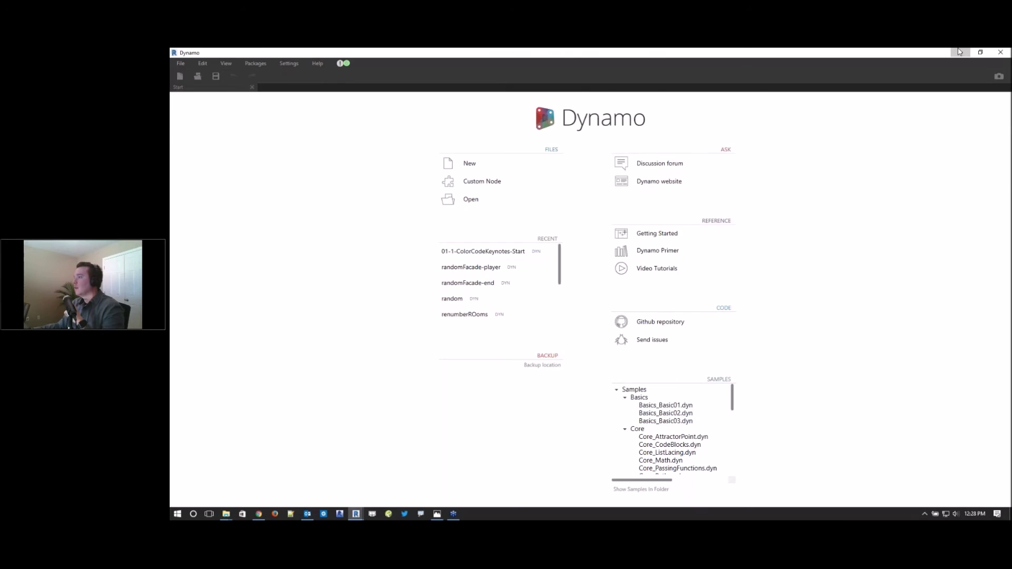
pyautogui.click(960, 52)
pyautogui.scroll(-3, 850, 145)
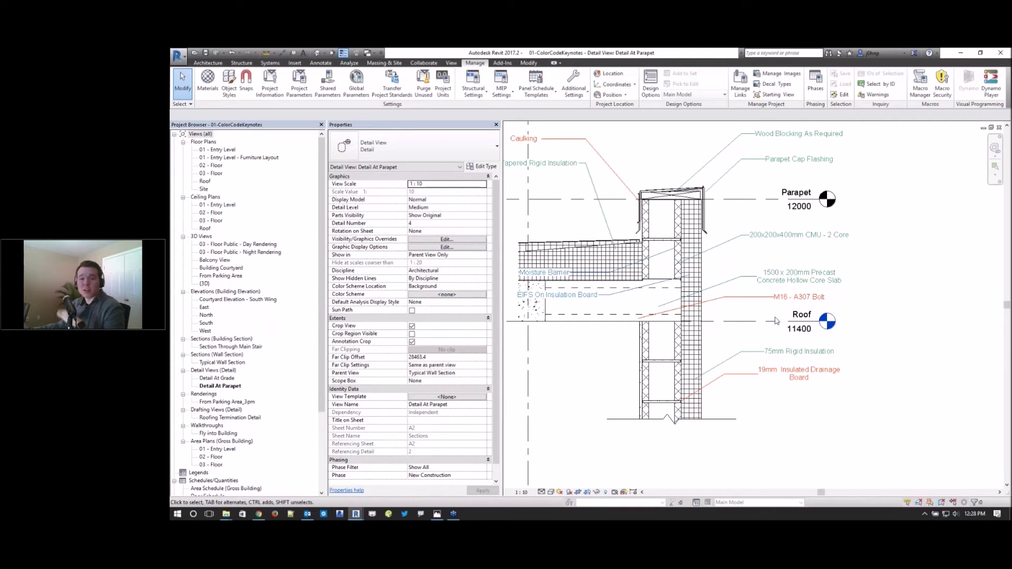
pyautogui.scroll(-2, 760, 260)
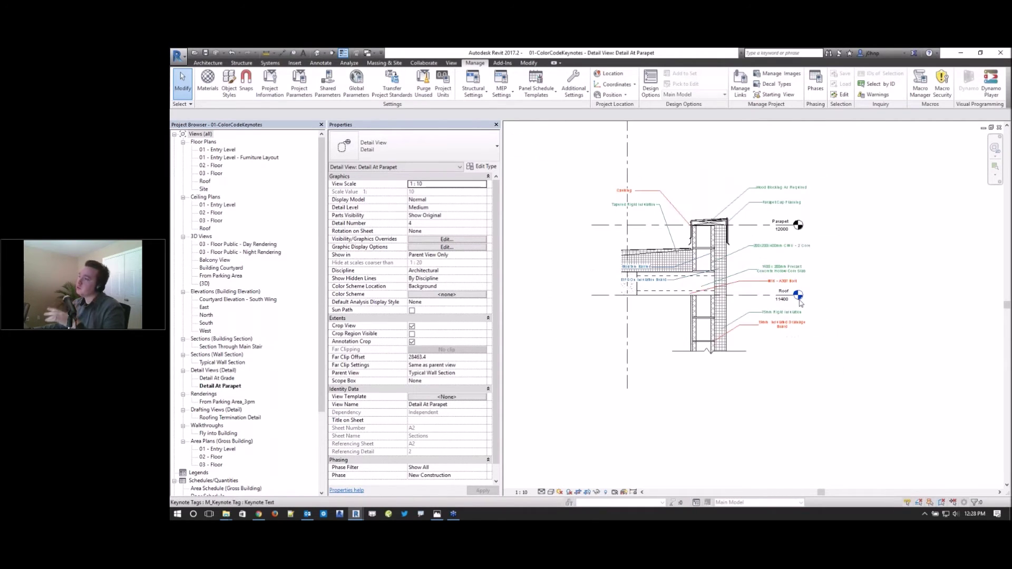
pyautogui.click(358, 515)
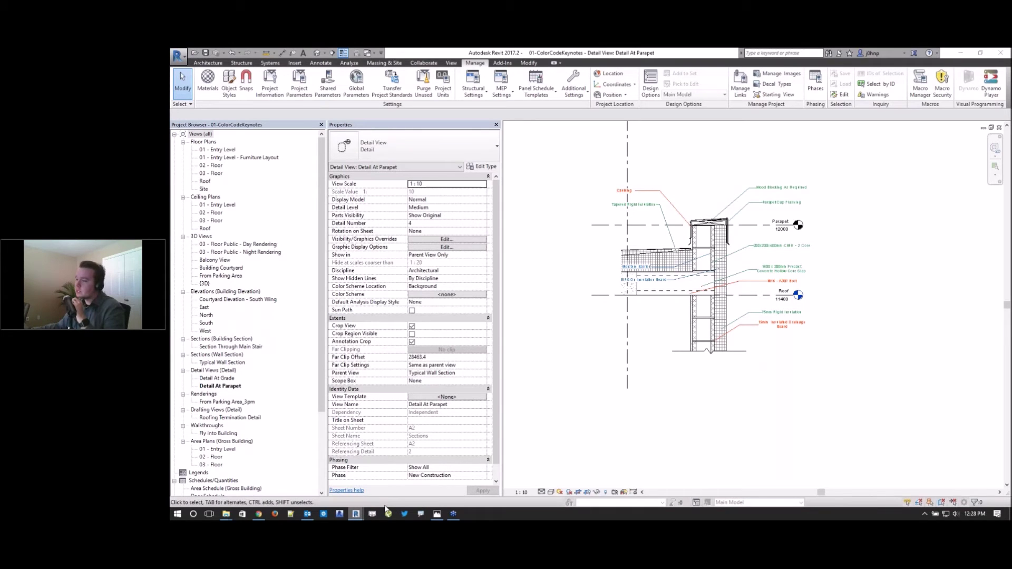
# - Open 01-3-ColorCodeKeynotes-Player.dyn from DataSet > 01-ColorCodeKeynotes in Dynamo
pyautogui.click(497, 473)
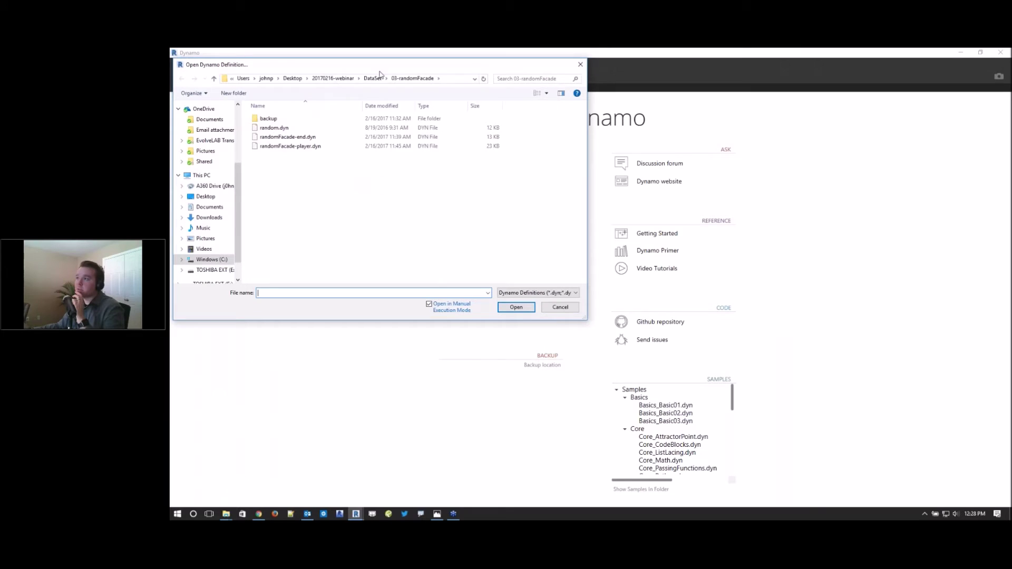
pyautogui.click(376, 80)
pyautogui.doubleClick(280, 118)
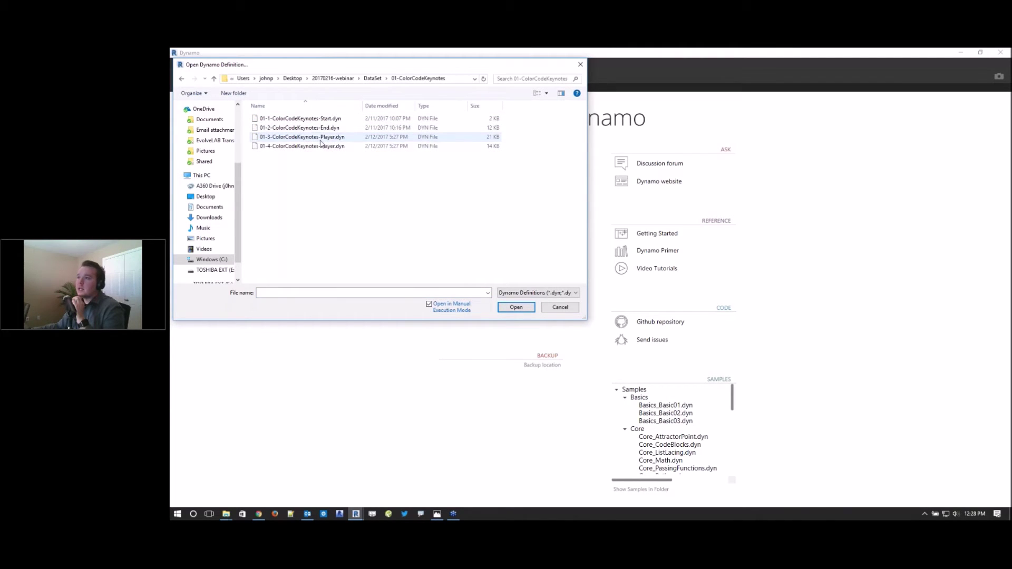
pyautogui.click(319, 137)
pyautogui.click(516, 308)
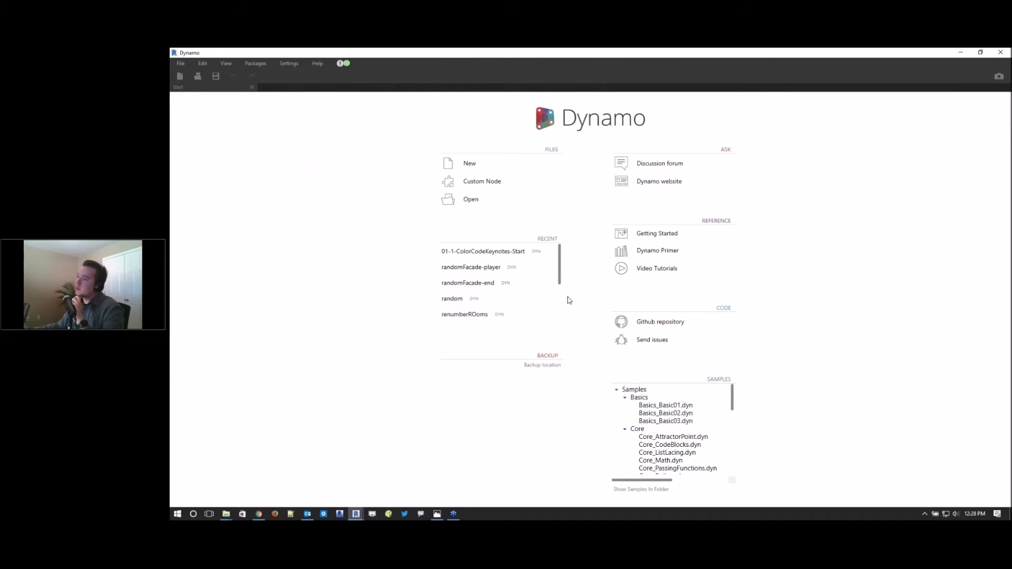
pyautogui.scroll(-3, 546, 399)
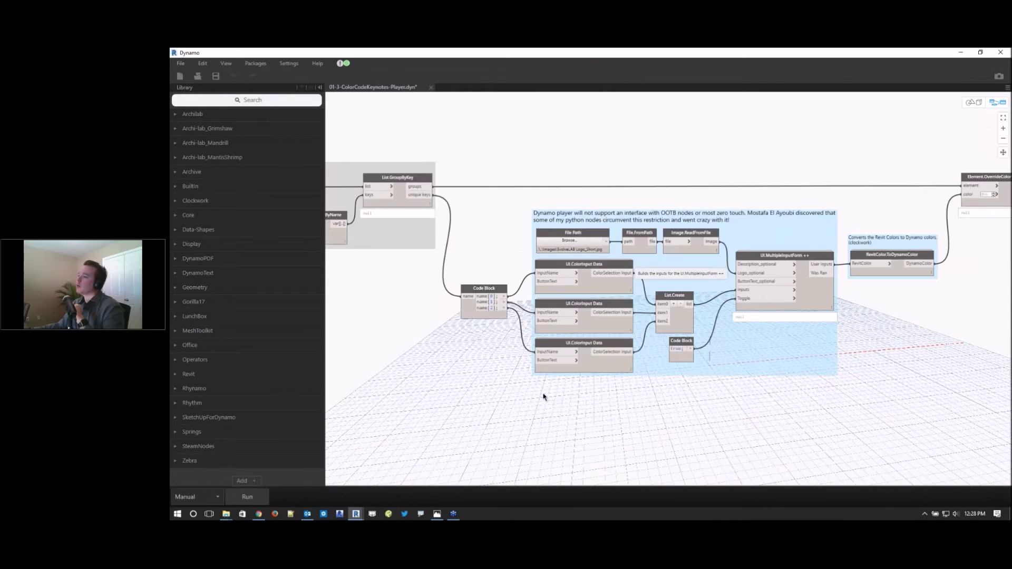
pyautogui.moveTo(574, 384); pyautogui.dragTo(784, 357, button='middle')
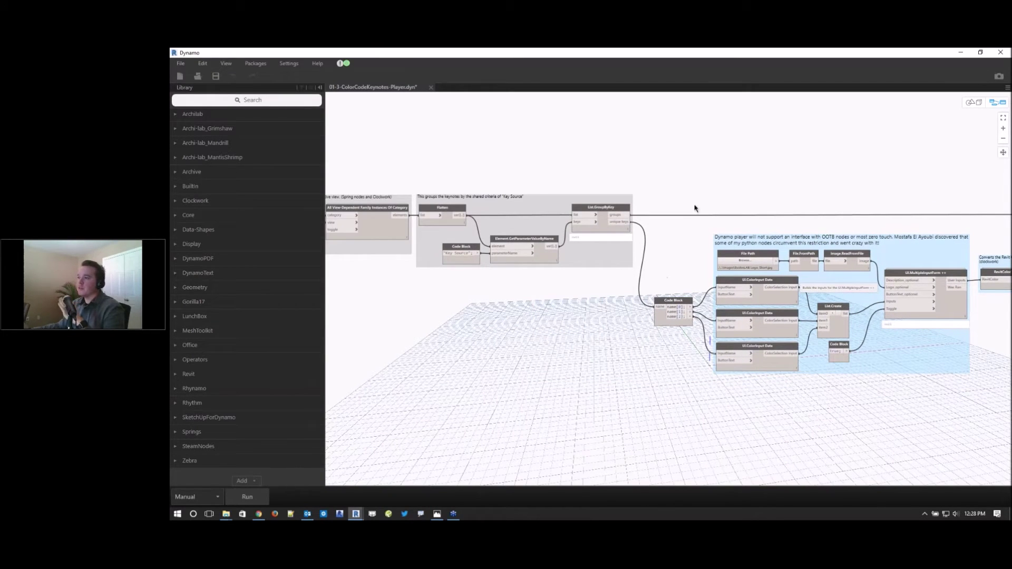
pyautogui.hscroll(5, 521, 221)
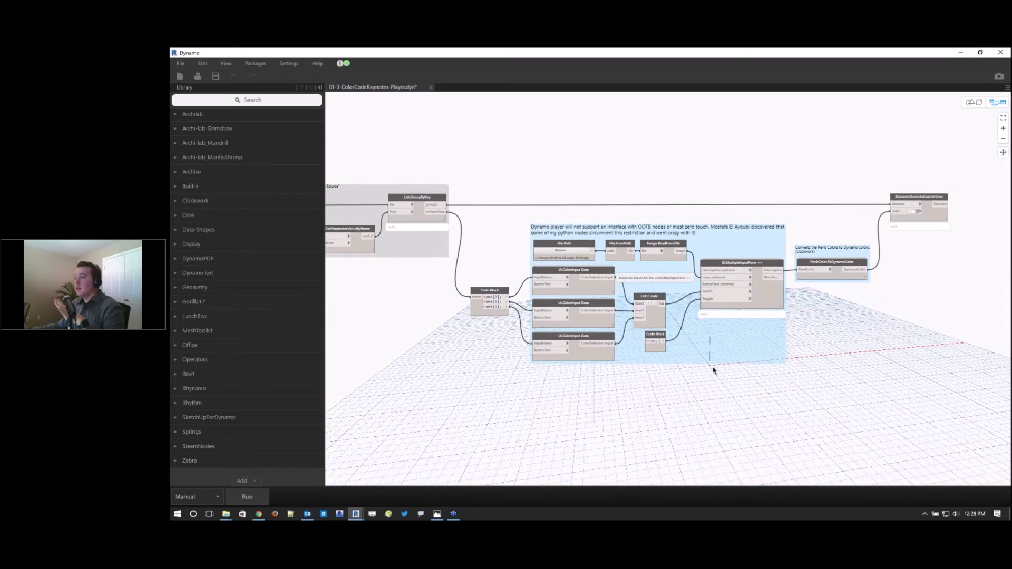
pyautogui.scroll(3, 595, 307)
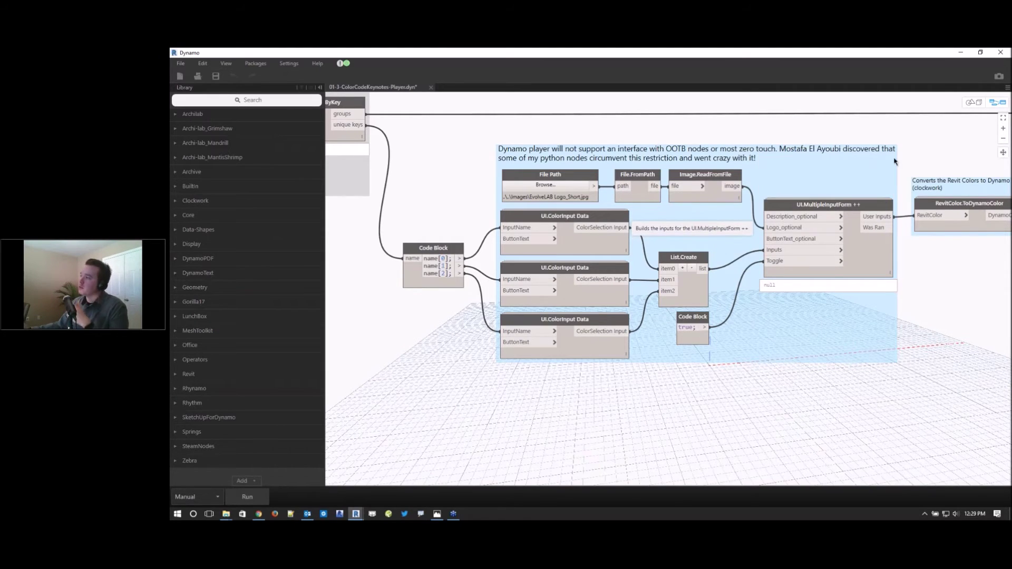
pyautogui.scroll(2, 895, 162)
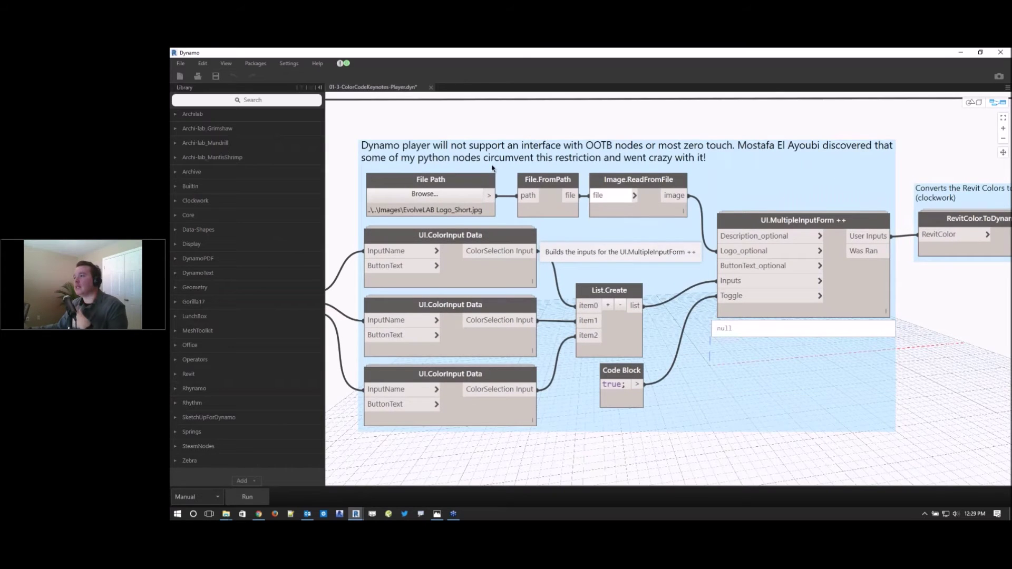
pyautogui.scroll(-4, 573, 206)
pyautogui.click(696, 368)
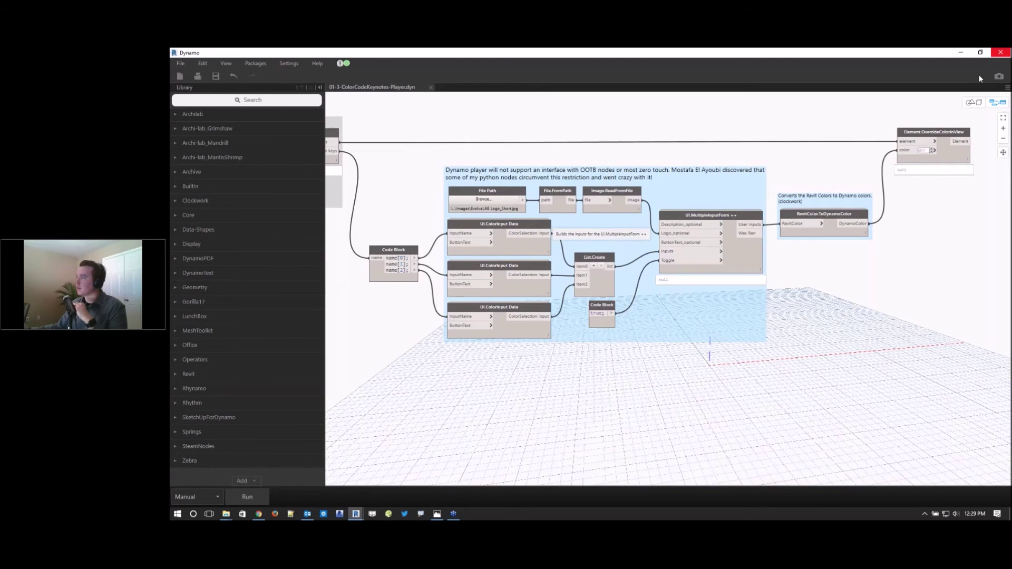
pyautogui.click(1001, 52)
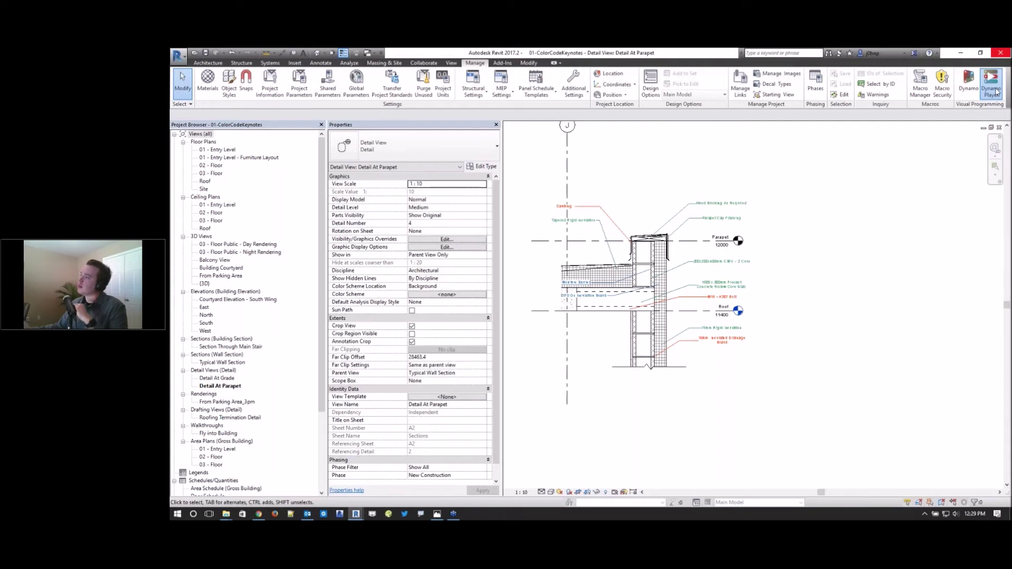
# - Point Dynamo Player at DataSet > 01-ColorCodeKeynotes and run 01-4-ColorCodeKeynotes-Player
pyautogui.click(996, 92)
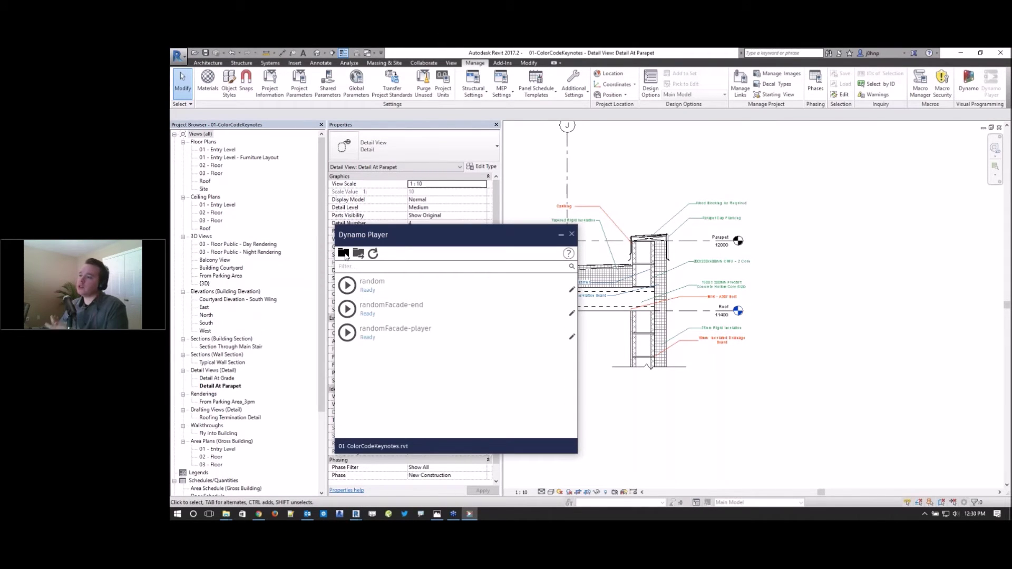
pyautogui.click(343, 254)
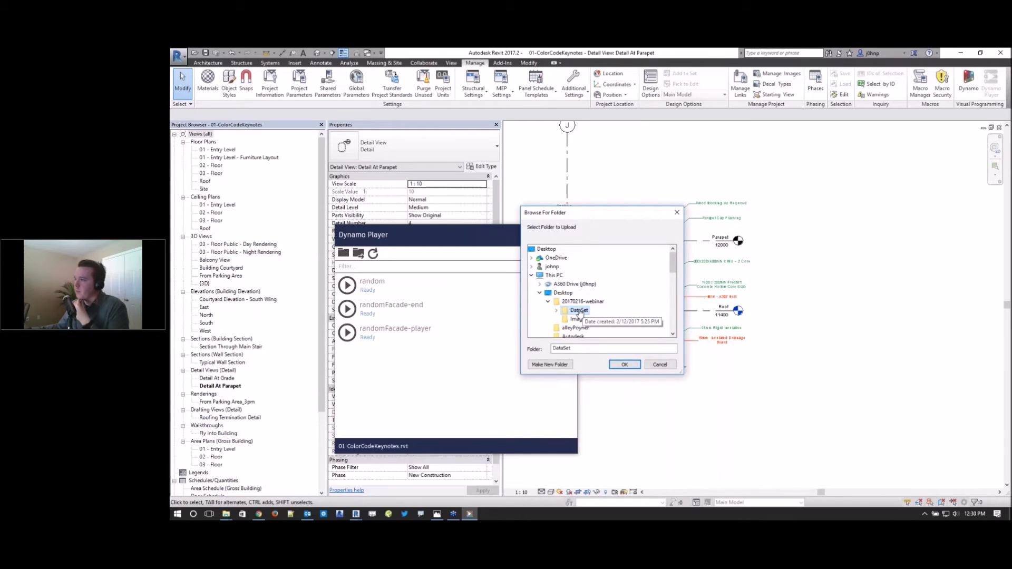
pyautogui.doubleClick(570, 311)
pyautogui.click(575, 310)
pyautogui.click(635, 364)
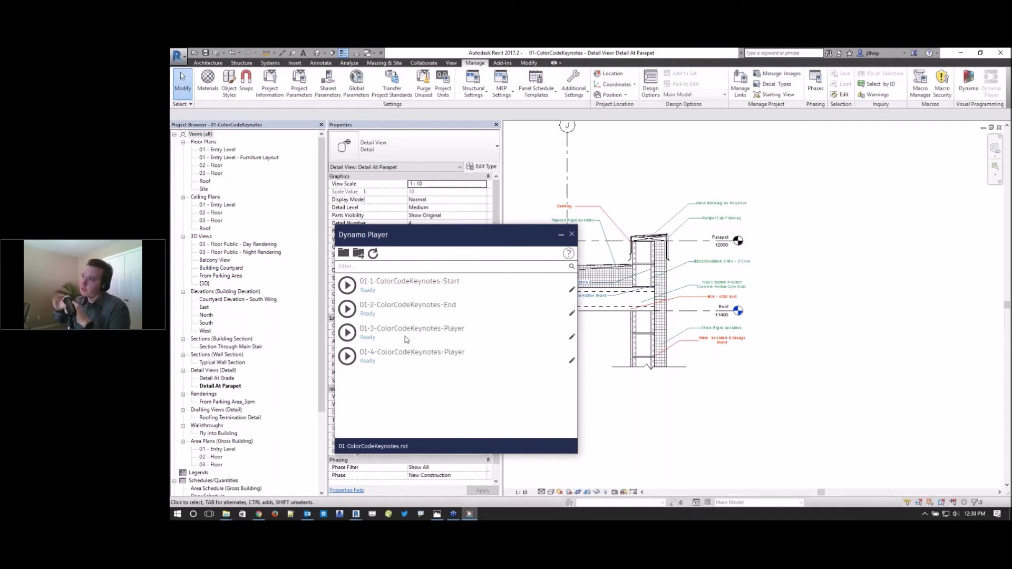
pyautogui.click(346, 357)
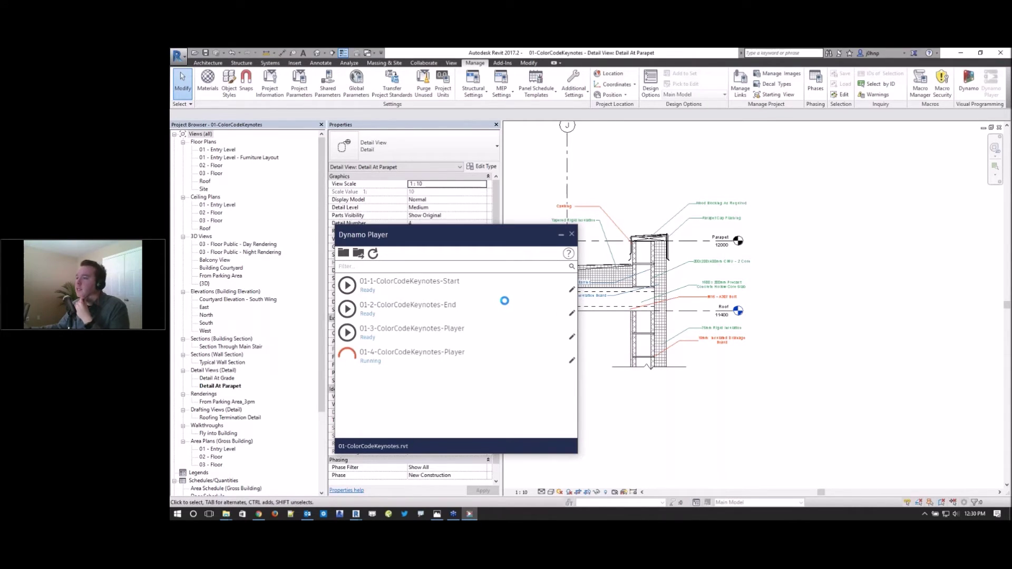
# - Tick Reset Overrides? and submit with Set Values, then run 01-3-ColorCodeKeynotes-Player
pyautogui.click(287, 116)
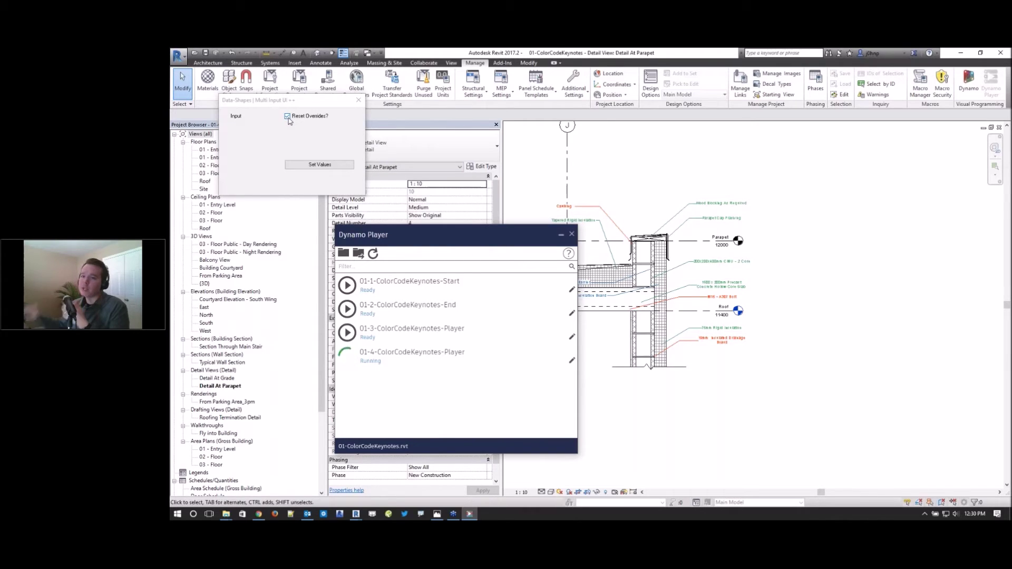
pyautogui.click(320, 164)
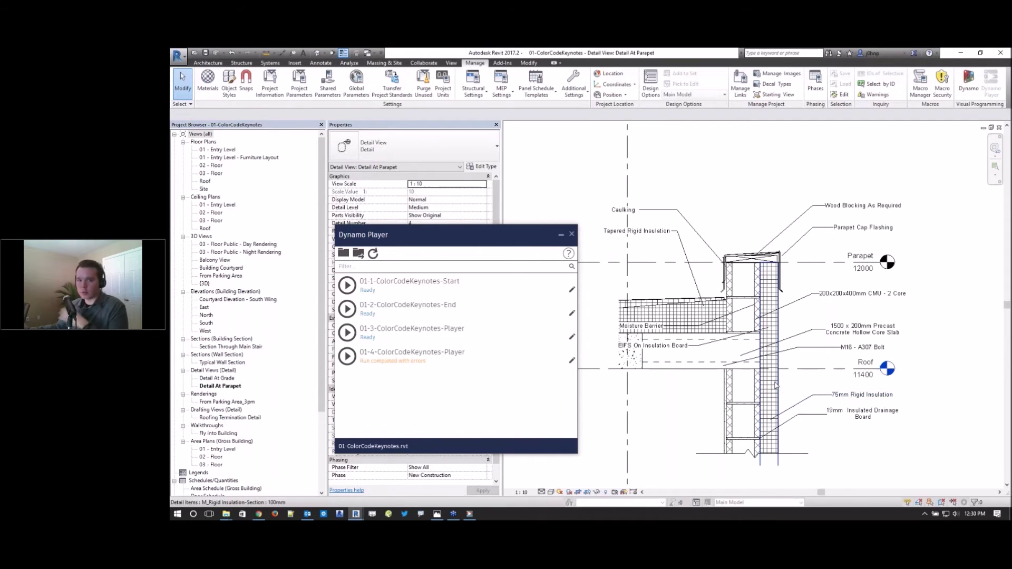
pyautogui.scroll(-2, 770, 381)
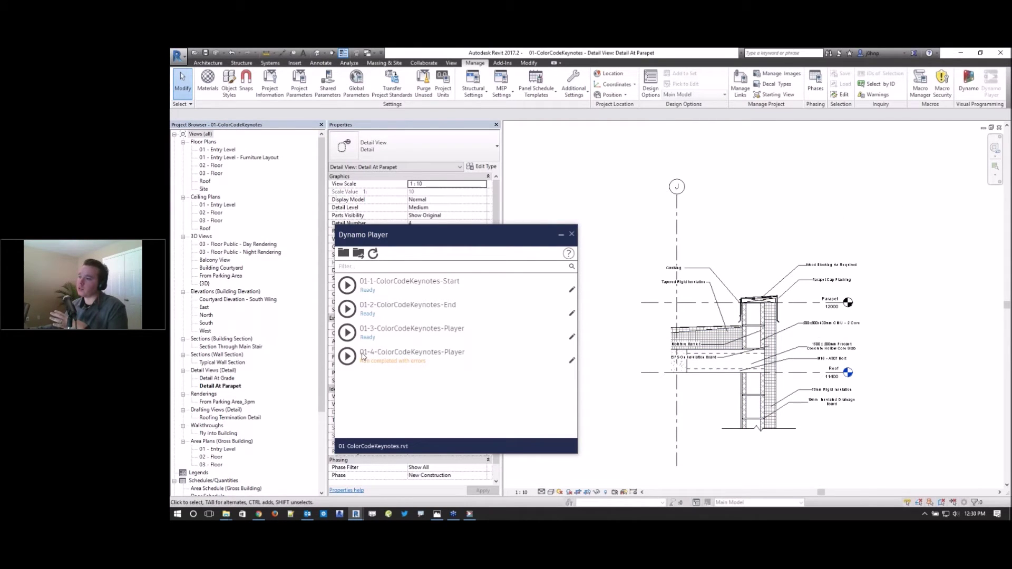
pyautogui.click(347, 332)
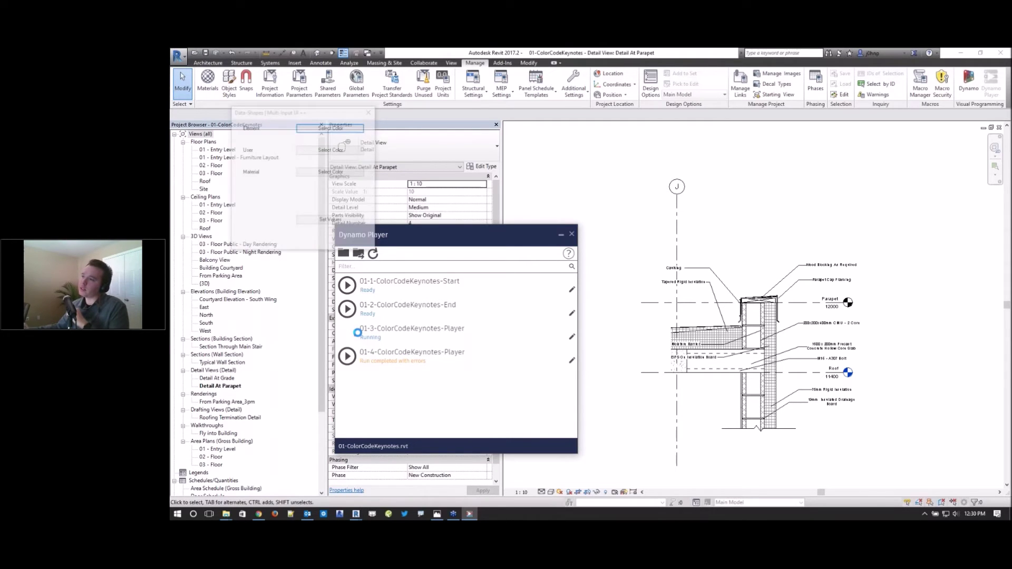
# - Assign green to Element, red to User and light blue to Material keynotes, then Set Values
pyautogui.moveTo(306, 115)
pyautogui.mouseDown()
pyautogui.moveTo(594, 134)
pyautogui.moveTo(611, 150)
pyautogui.moveTo(830, 150)
pyautogui.mouseUp()
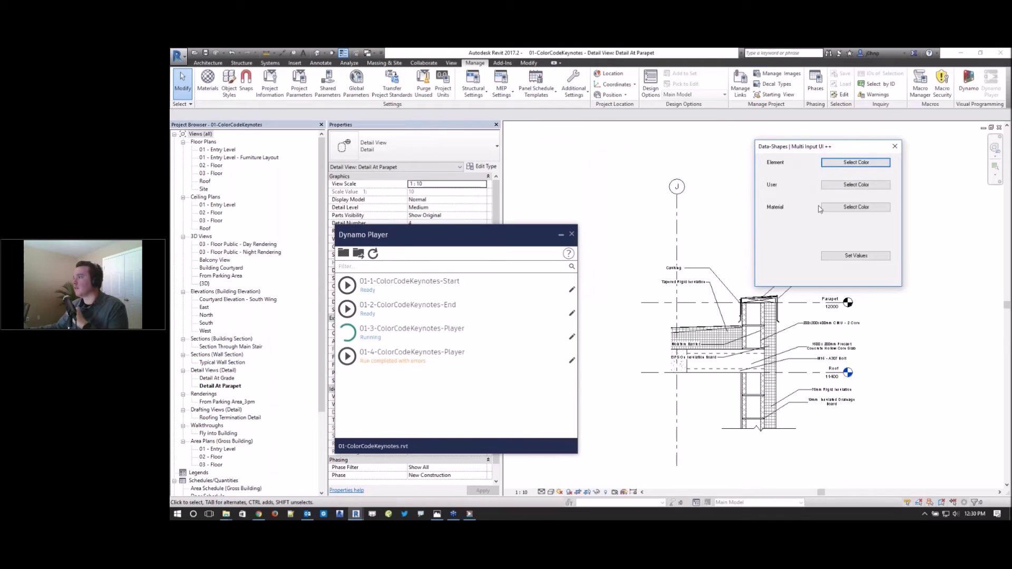
pyautogui.click(845, 164)
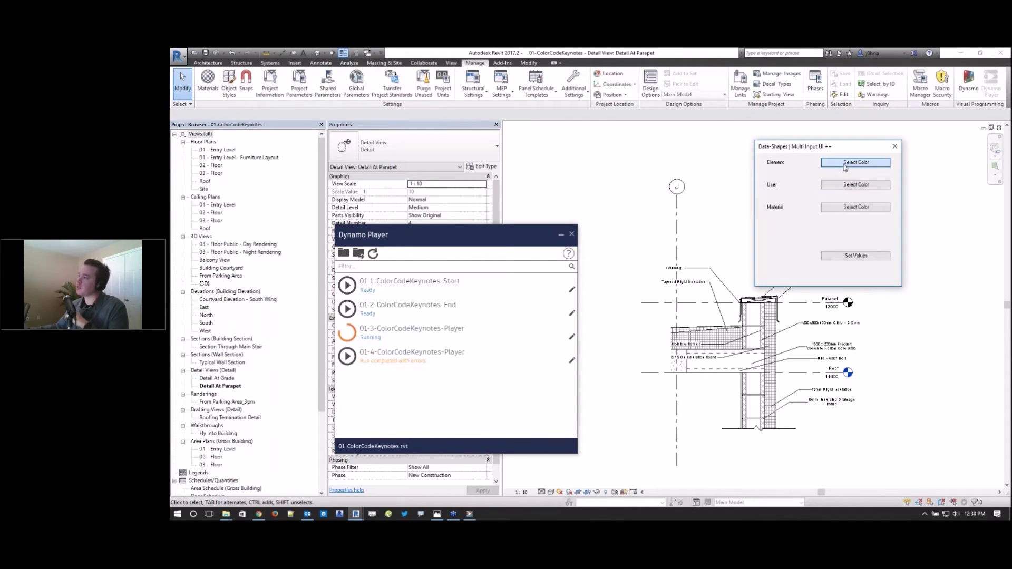
pyautogui.click(522, 236)
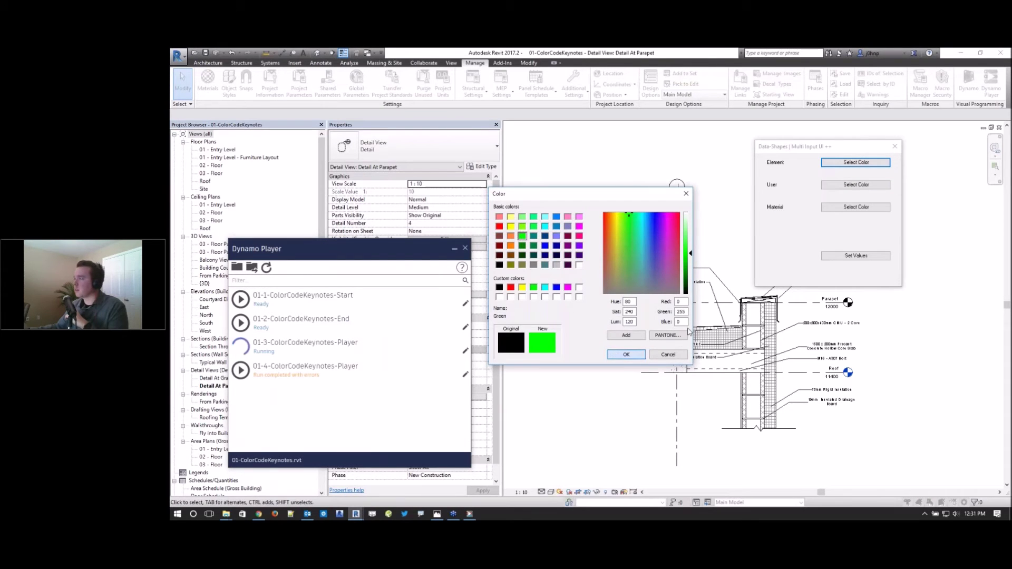
pyautogui.click(626, 354)
pyautogui.click(856, 185)
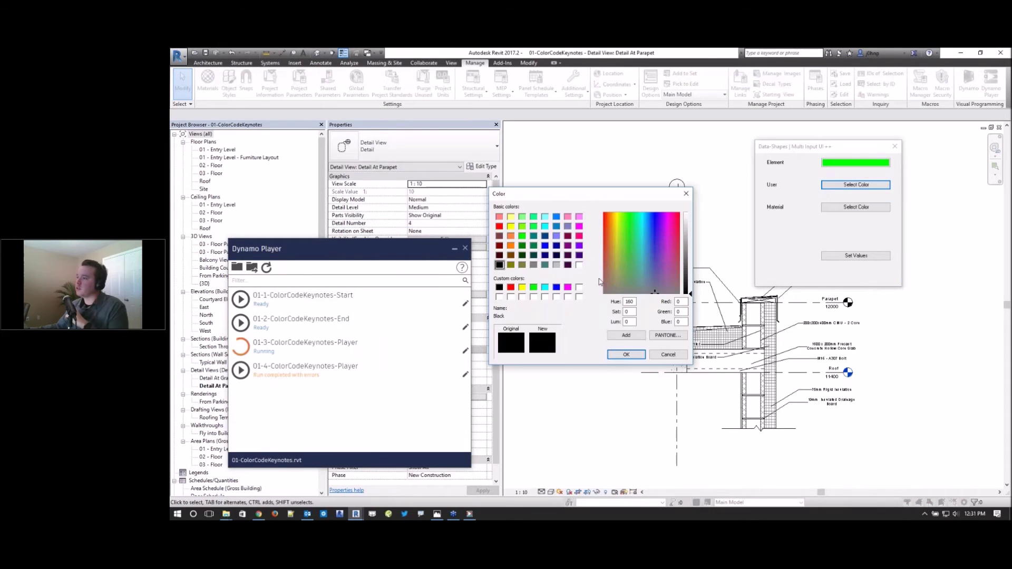
pyautogui.click(511, 286)
pyautogui.click(625, 355)
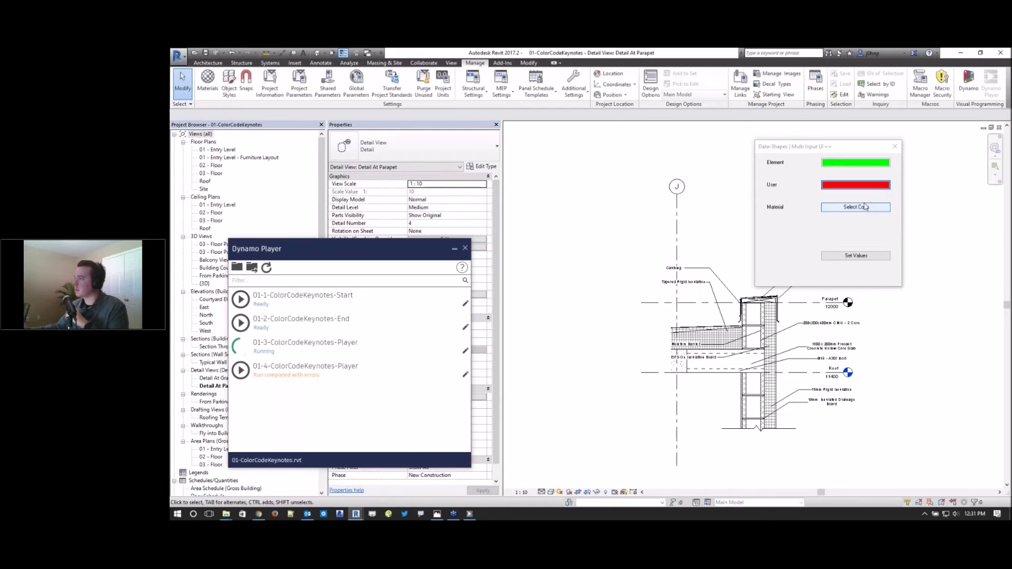
pyautogui.click(856, 207)
pyautogui.click(557, 236)
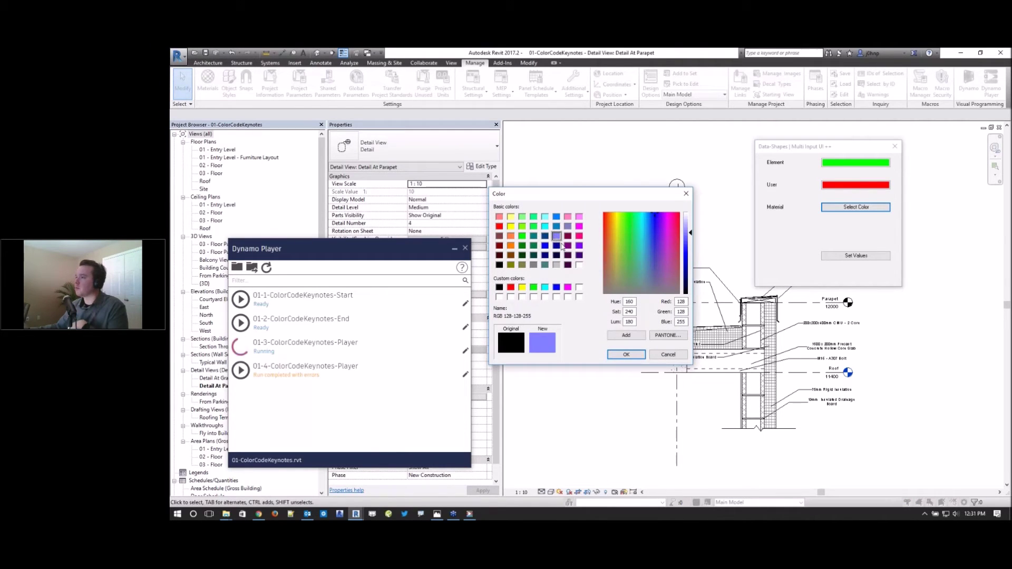
pyautogui.click(626, 354)
pyautogui.click(848, 256)
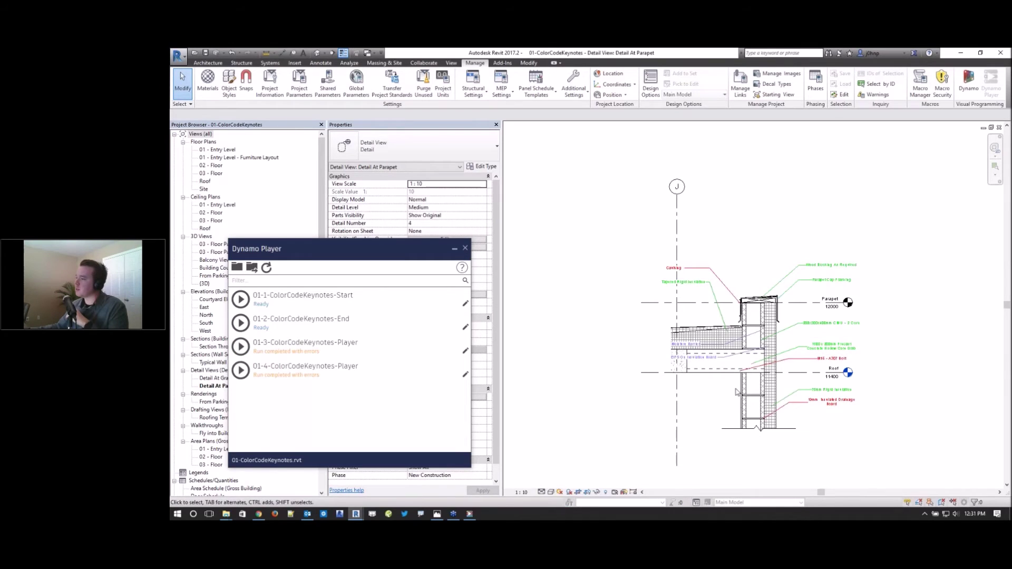
# - Zoom over the recoloured parapet keynotes, close Dynamo Player, and switch to the Dynamo window
pyautogui.scroll(5, 865, 340)
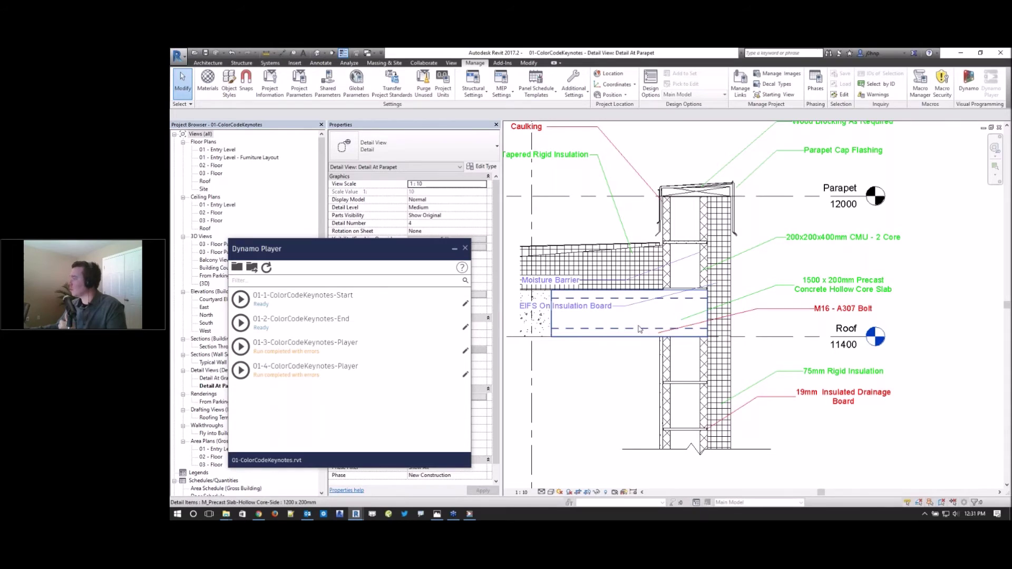
pyautogui.scroll(-3, 635, 325)
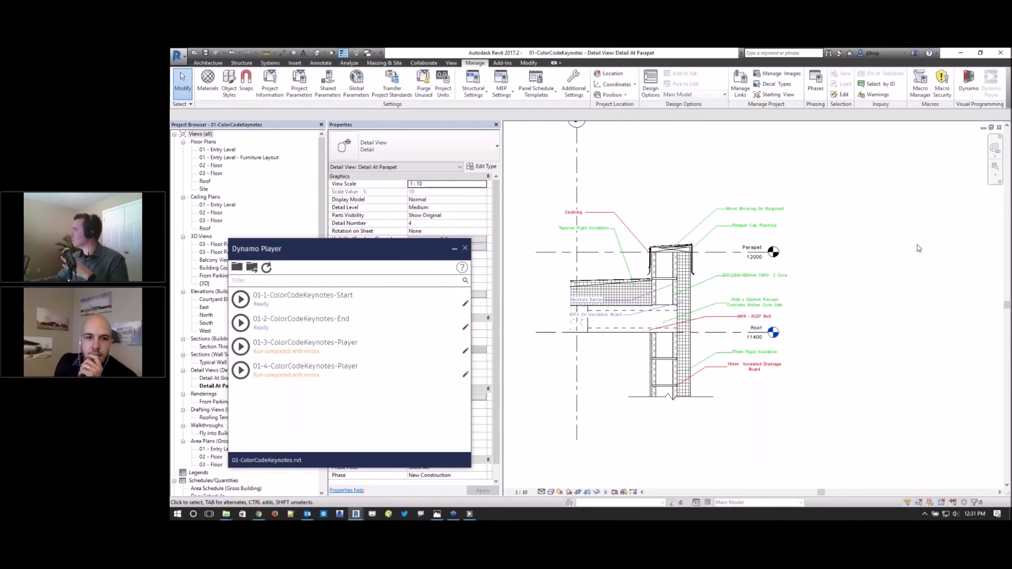
pyautogui.click(465, 249)
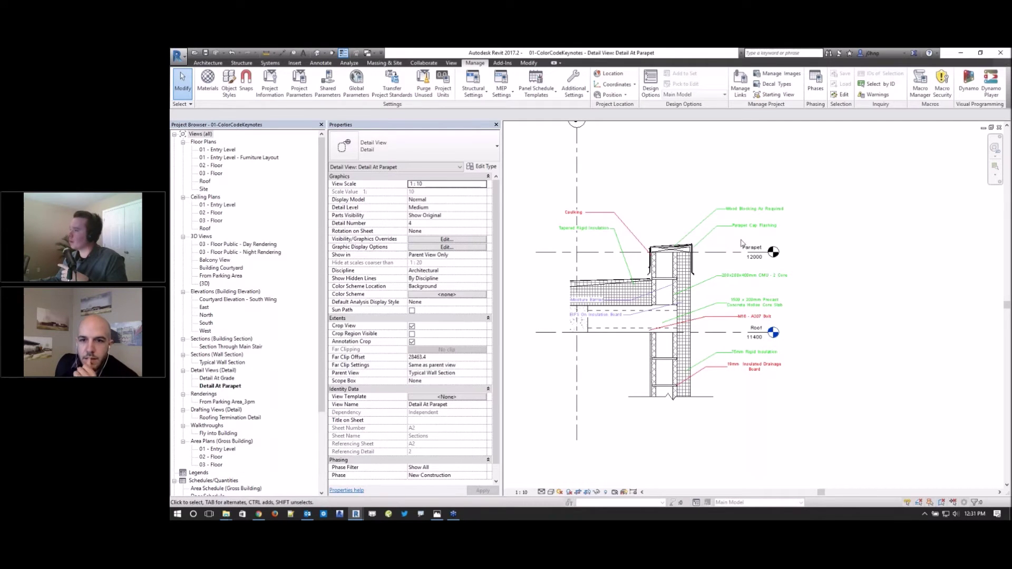
pyautogui.scroll(-3, 742, 242)
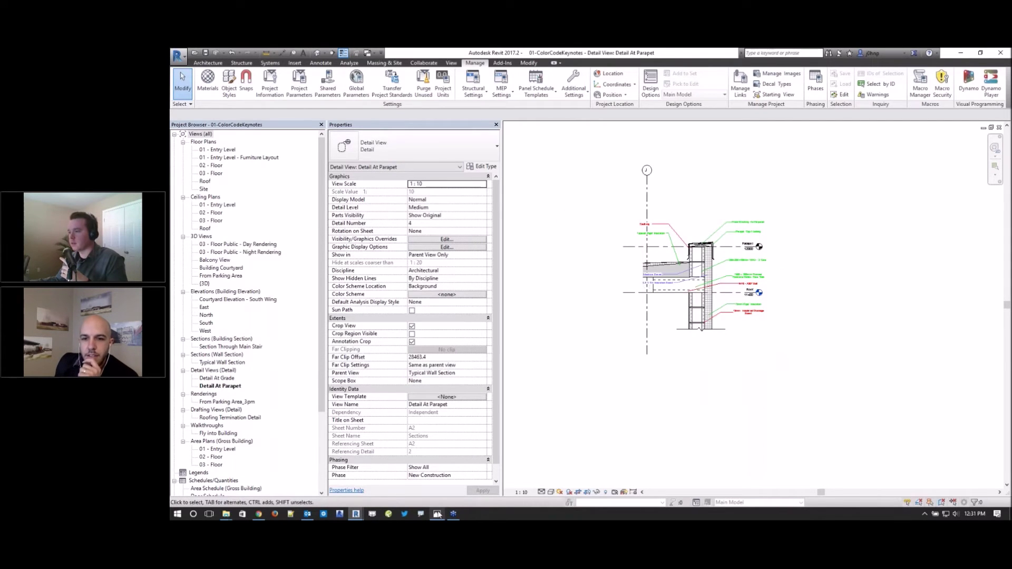
pyautogui.click(356, 514)
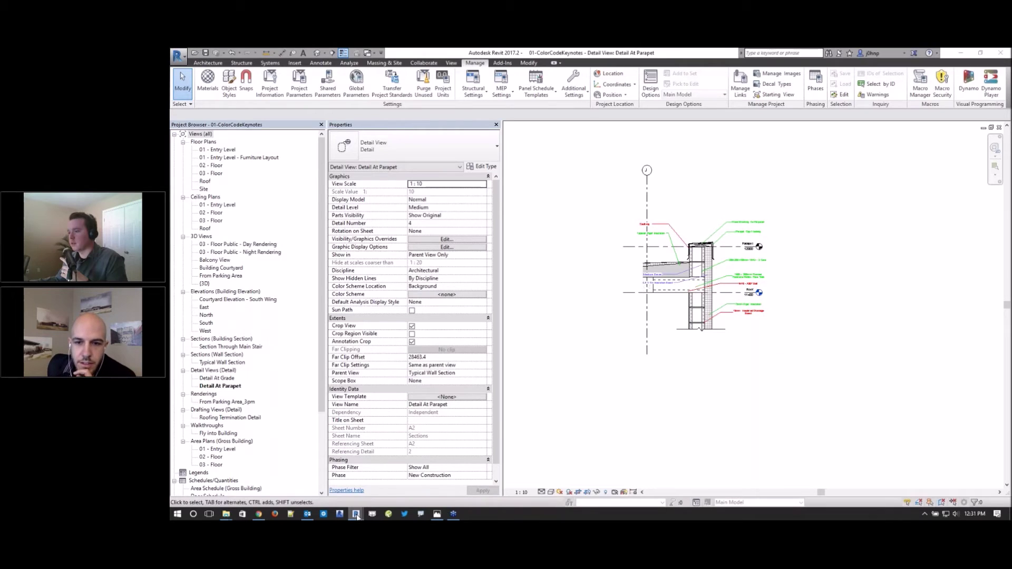
pyautogui.click(387, 483)
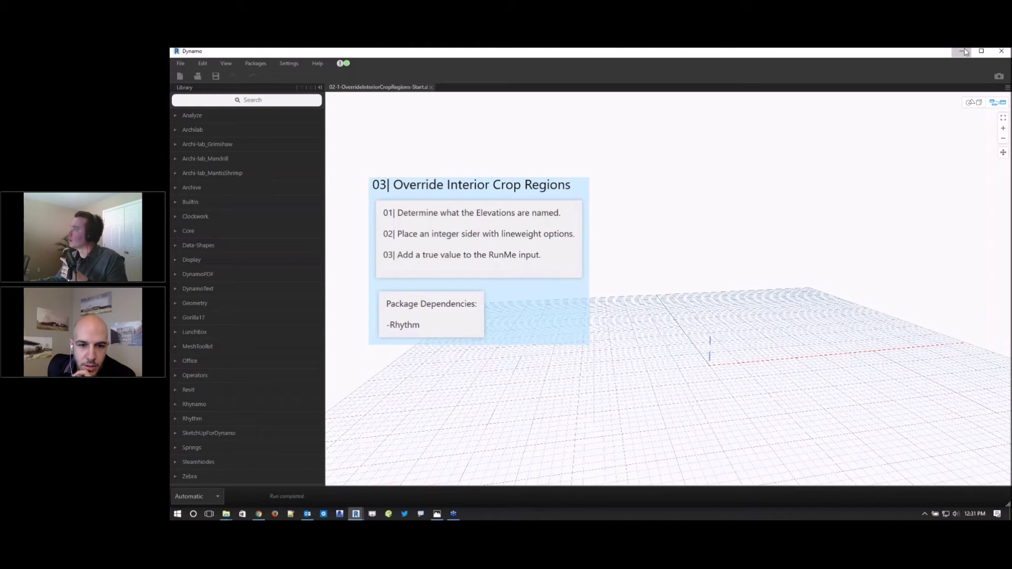
# - Minimise Dynamo and the A4 Interior Elevations sheet, activate ColorCodeKeynotes, and launch Dynamo
pyautogui.click(964, 51)
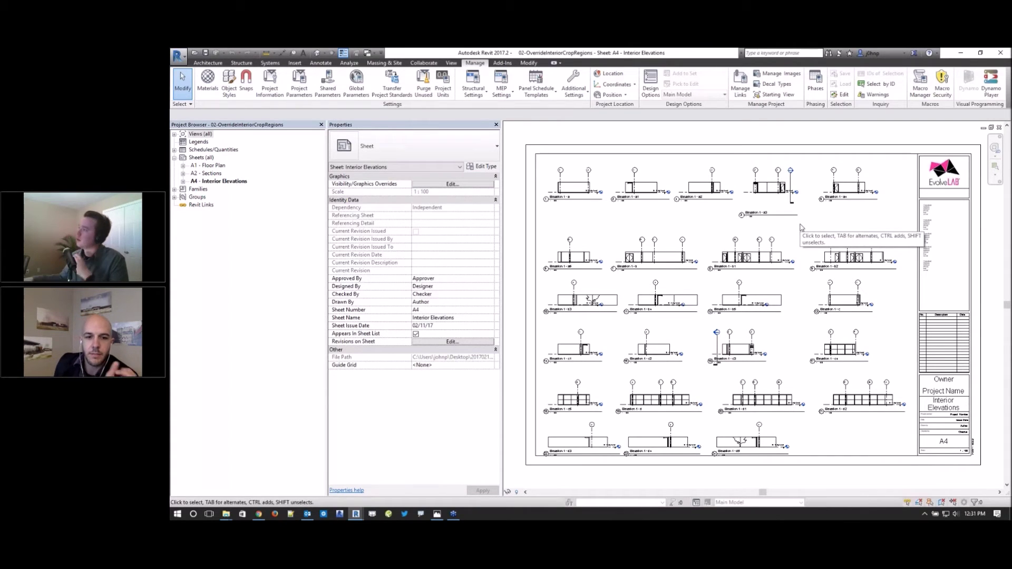
pyautogui.click(961, 53)
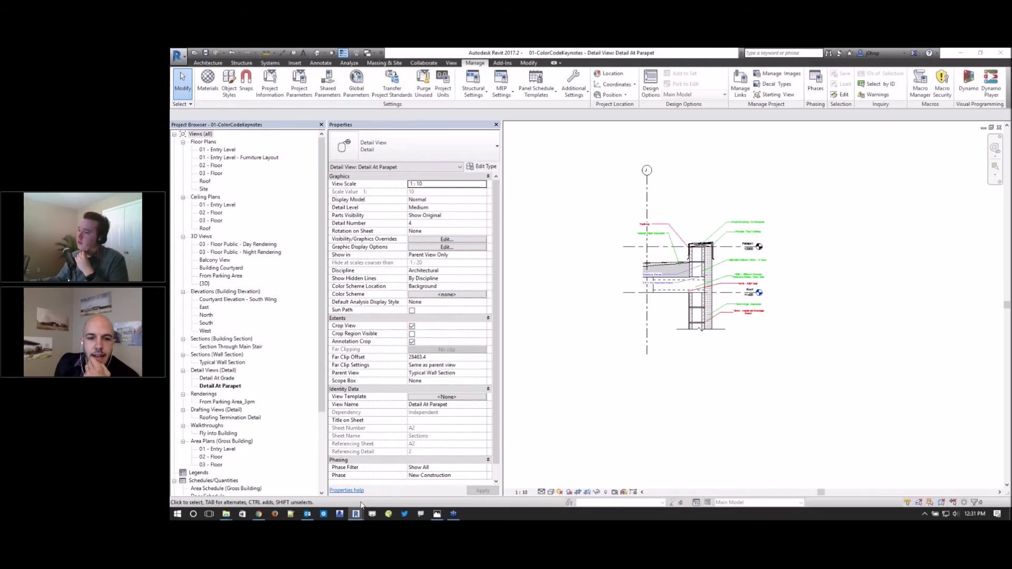
pyautogui.click(357, 515)
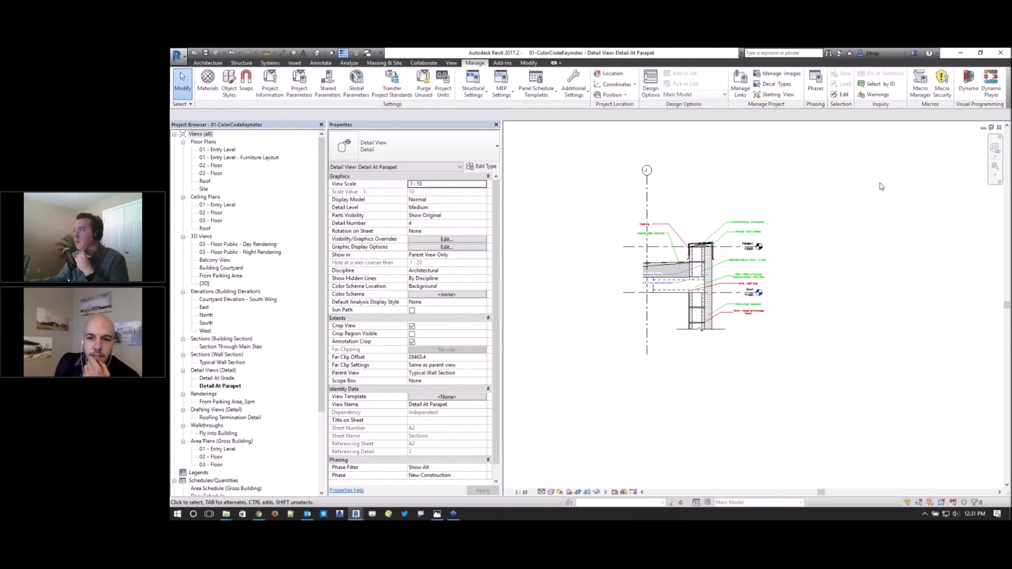
pyautogui.click(970, 81)
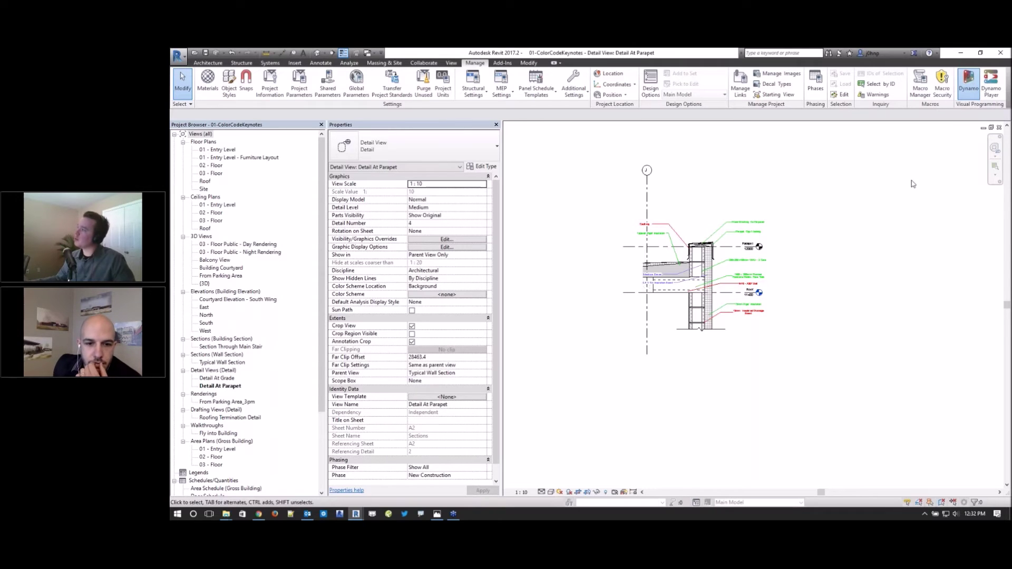
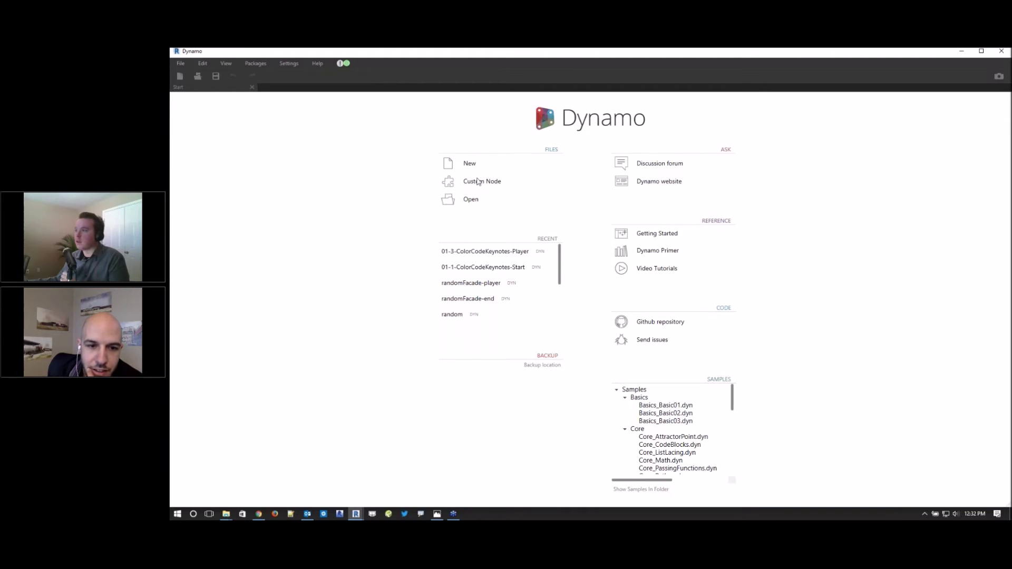
# - Start a blank workspace, search online packages for 'data', then switch to the browser
pyautogui.click(485, 171)
pyautogui.click(257, 63)
pyautogui.click(270, 75)
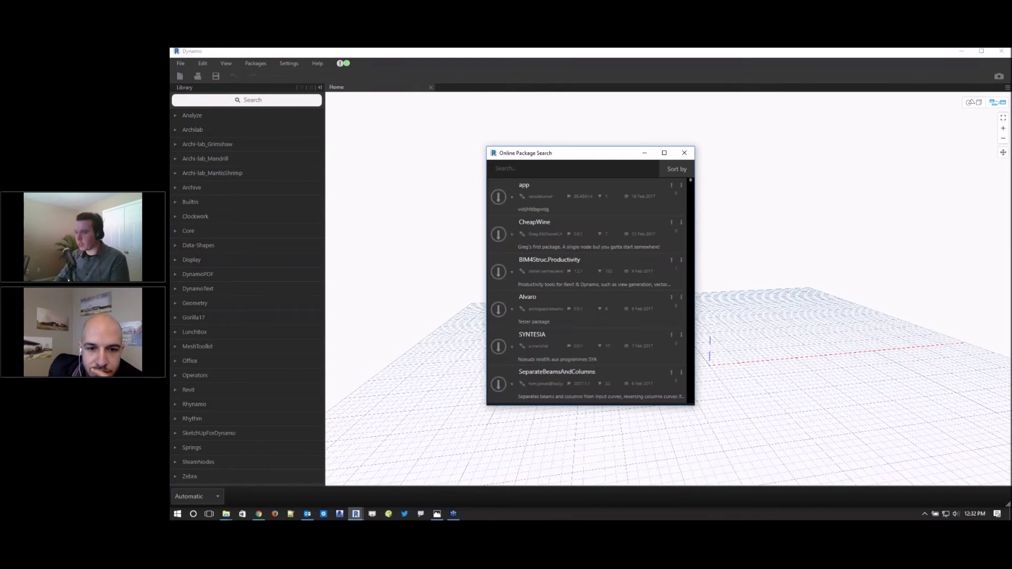
pyautogui.write('data')
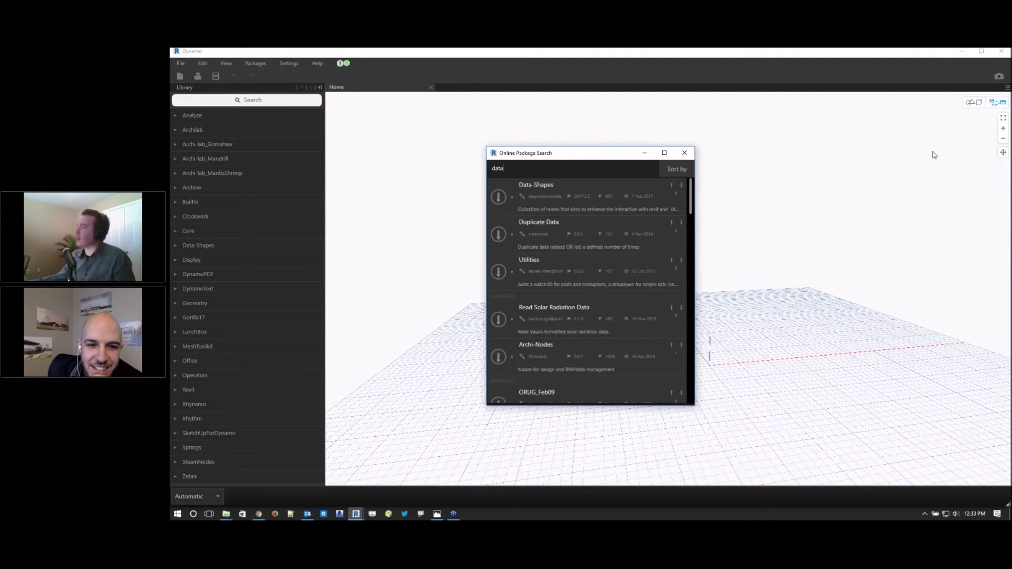
pyautogui.hotkey('alt', 'Tab')
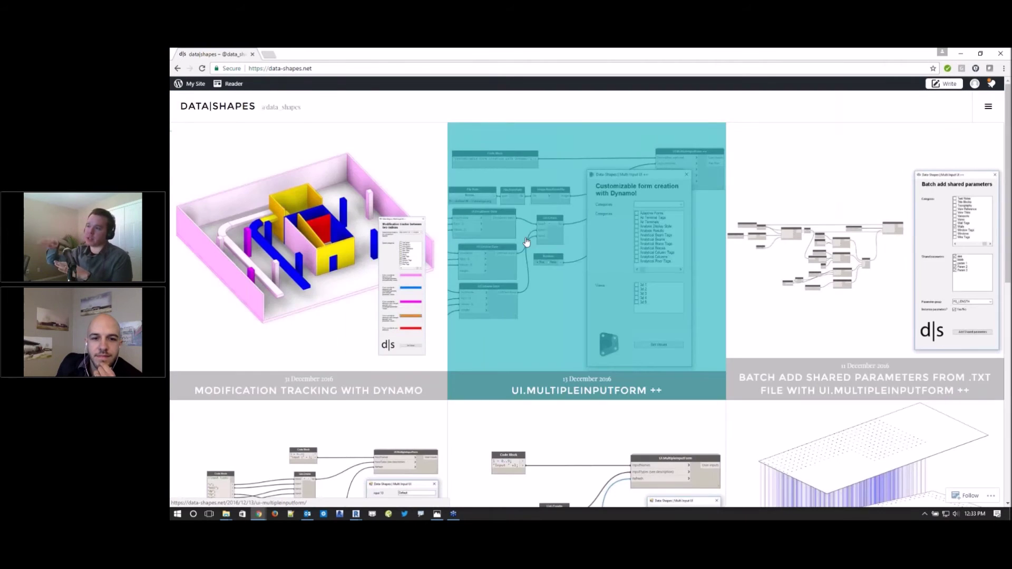
# - Close the browser showing data-shapes.net and the Online Package Search window
pyautogui.scroll(-1, 526, 242)
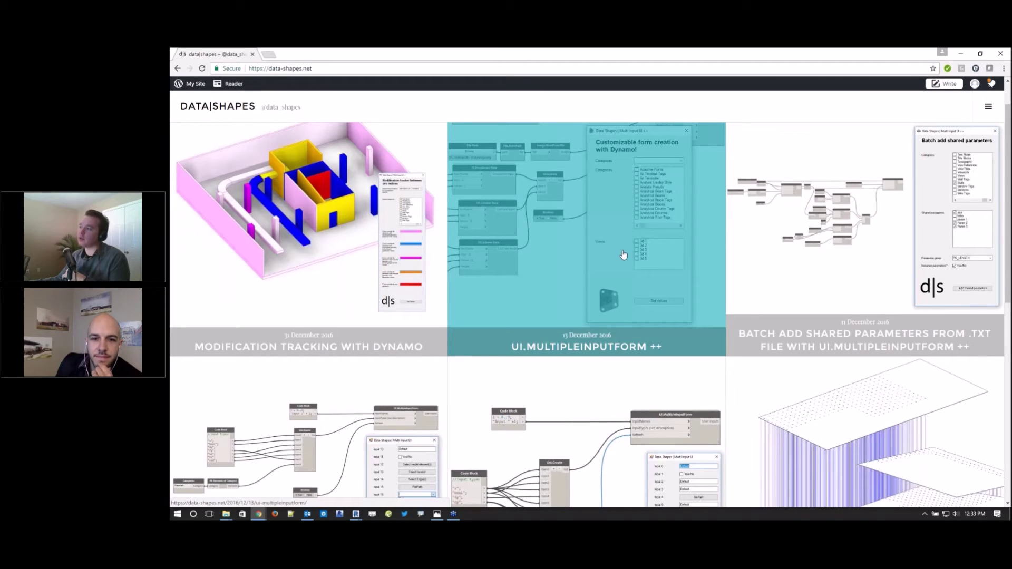
pyautogui.click(995, 55)
pyautogui.click(684, 153)
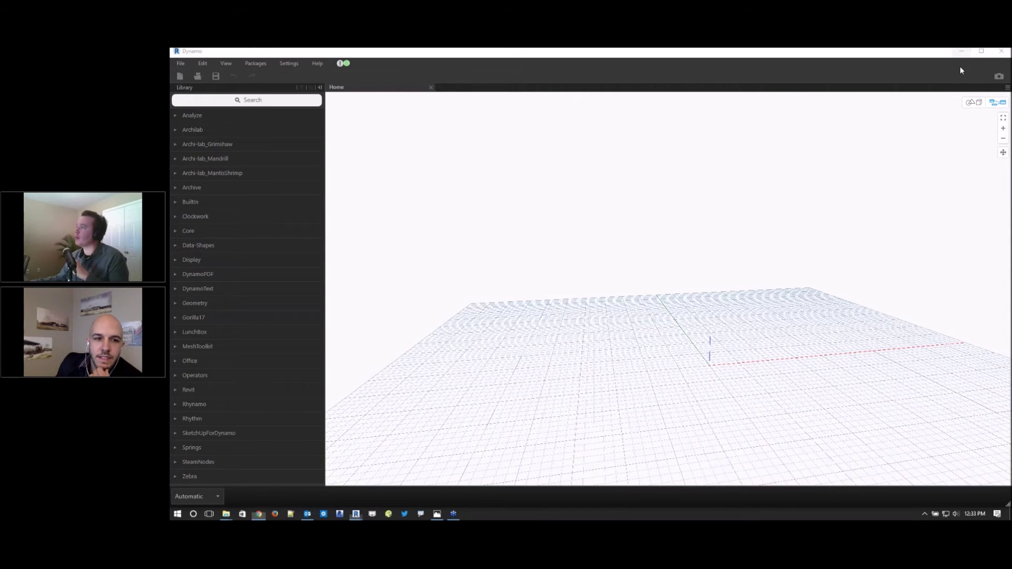
pyautogui.click(961, 51)
pyautogui.click(937, 53)
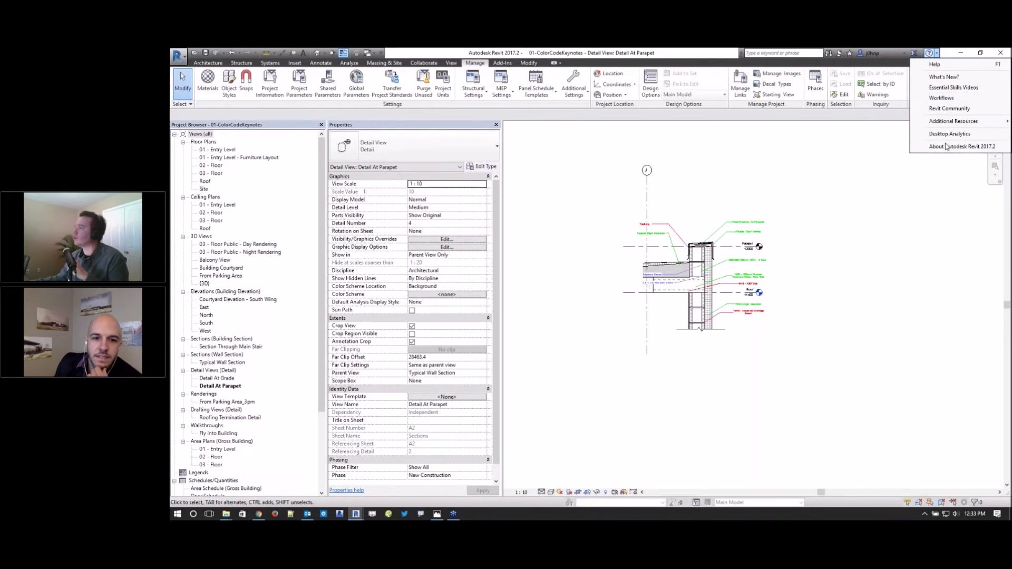
pyautogui.click(928, 202)
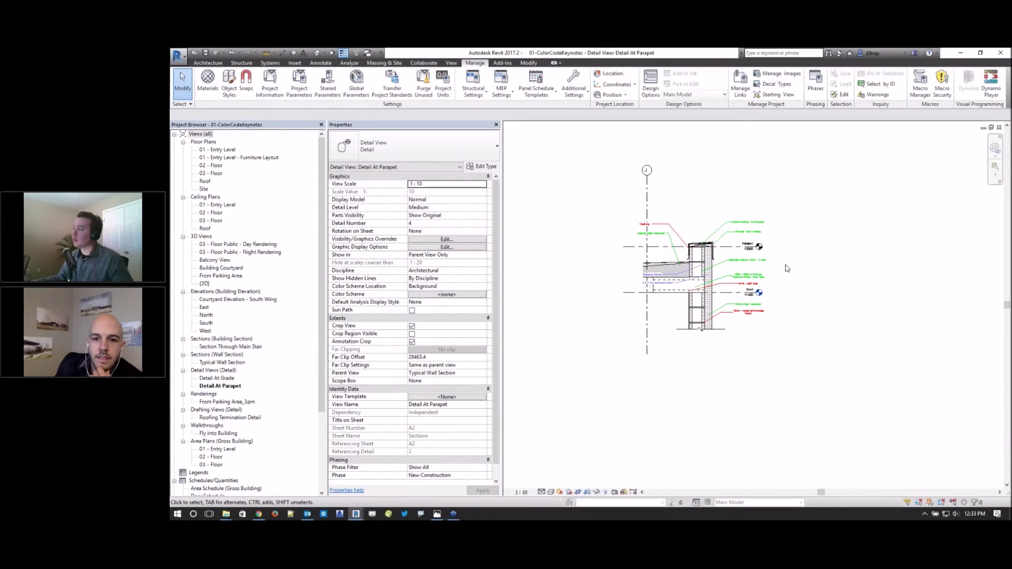
pyautogui.scroll(2, 753, 216)
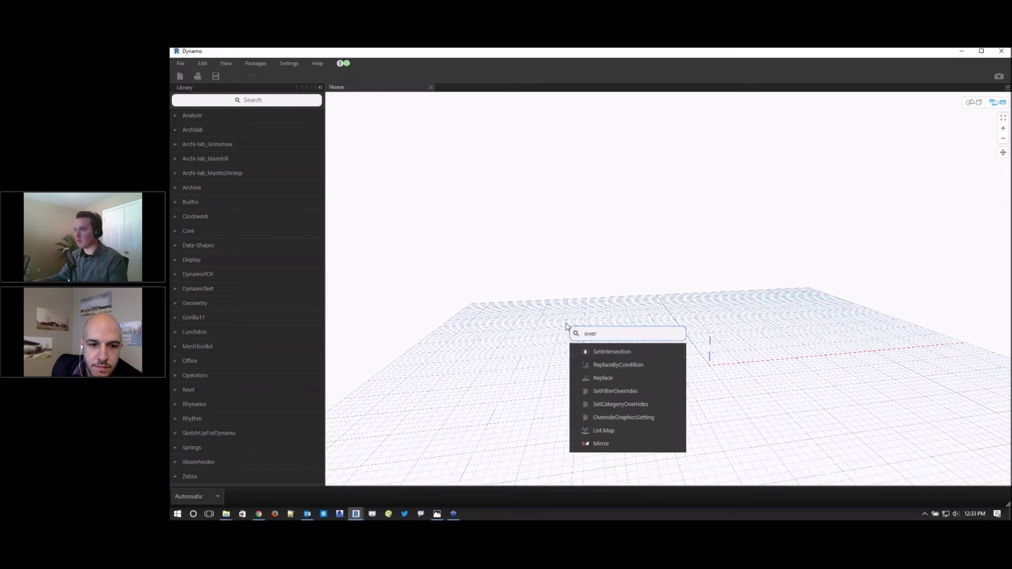
pyautogui.write('ride')
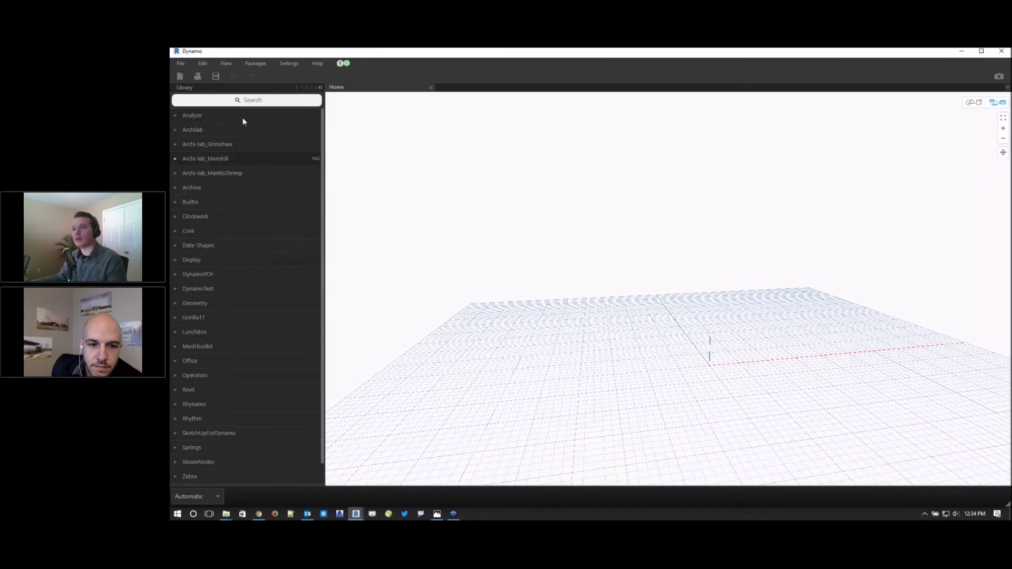
# - Search the library for 'overridecolor', then expand Revit > Elements > Element to browse its nodes
pyautogui.click(217, 102)
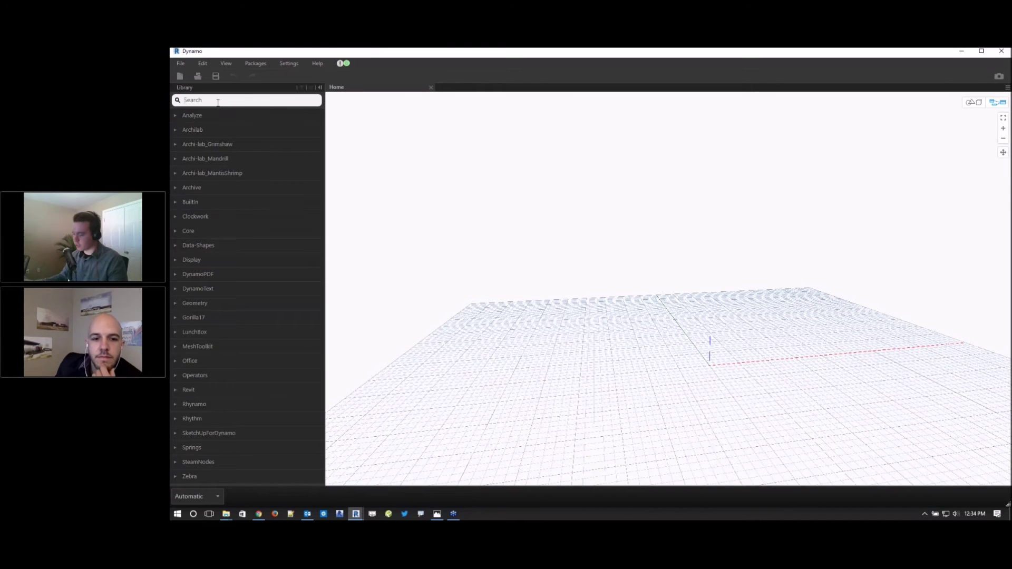
pyautogui.write('overridecolor')
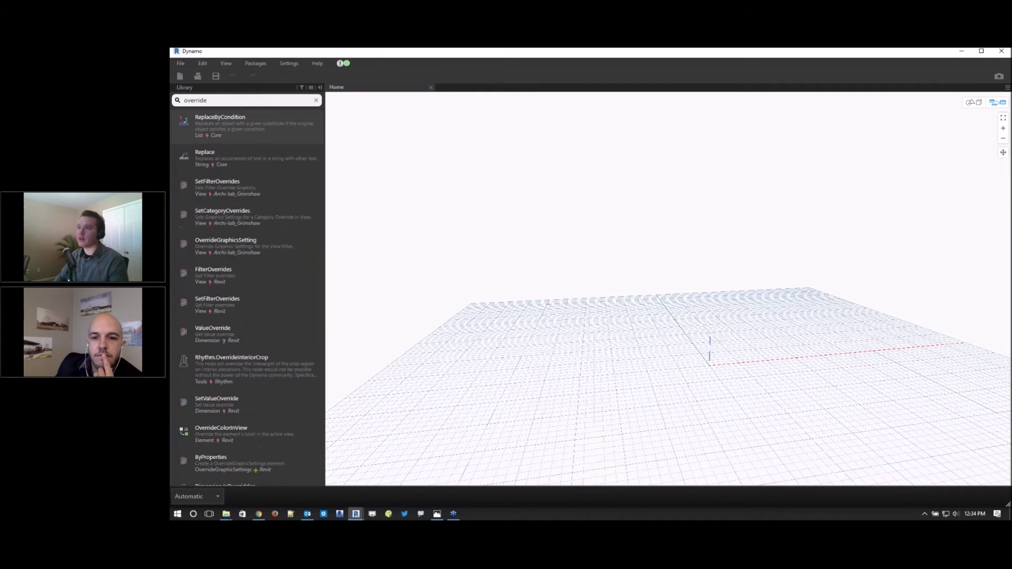
pyautogui.moveTo(213, 135)
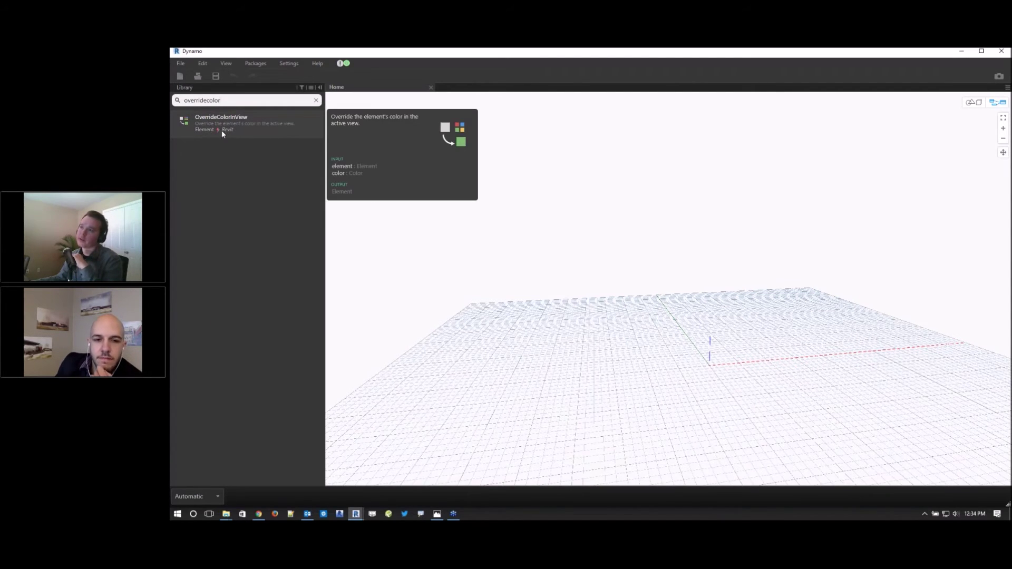
pyautogui.click(316, 100)
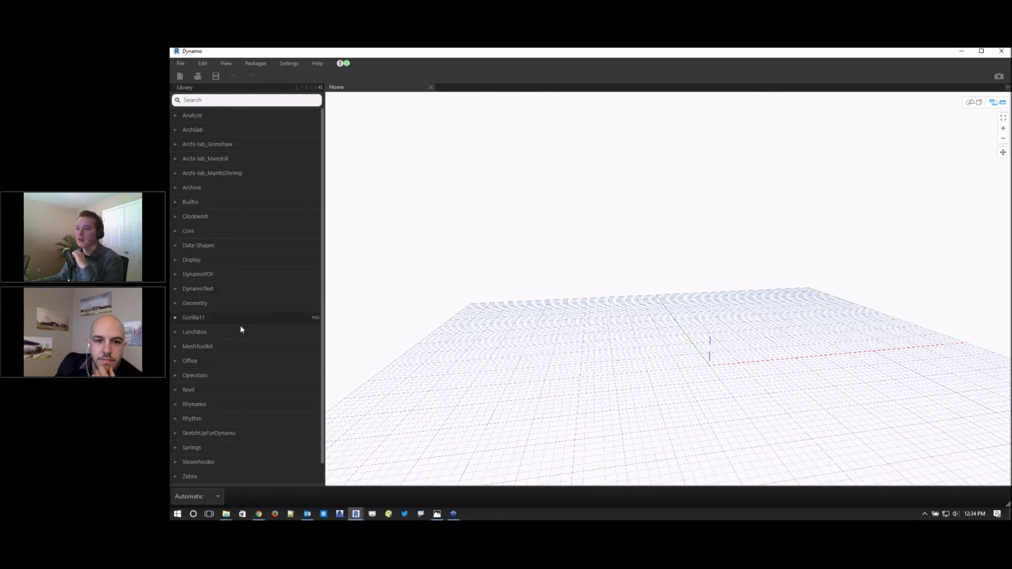
pyautogui.click(195, 389)
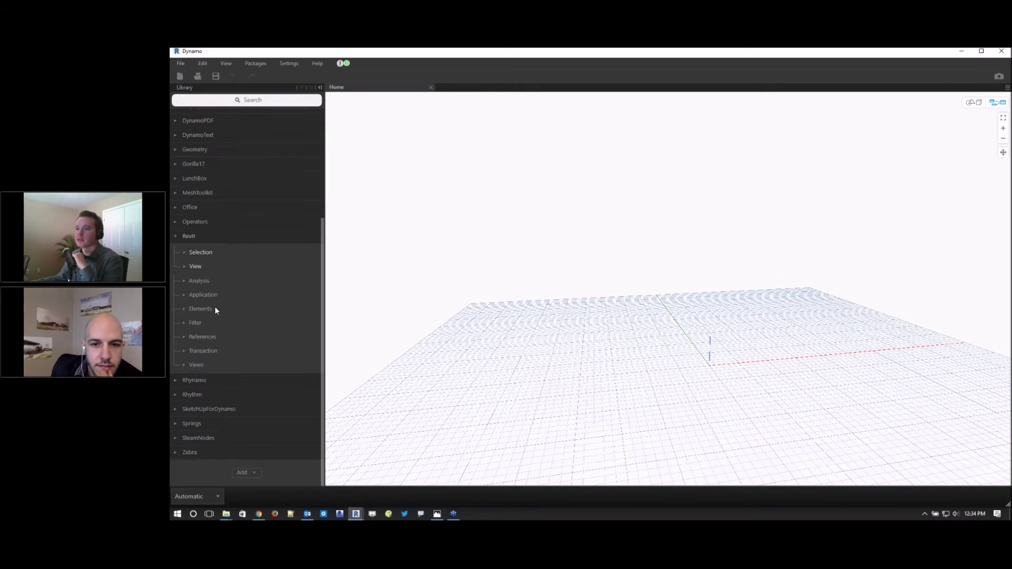
pyautogui.click(200, 309)
pyautogui.scroll(-3, 217, 420)
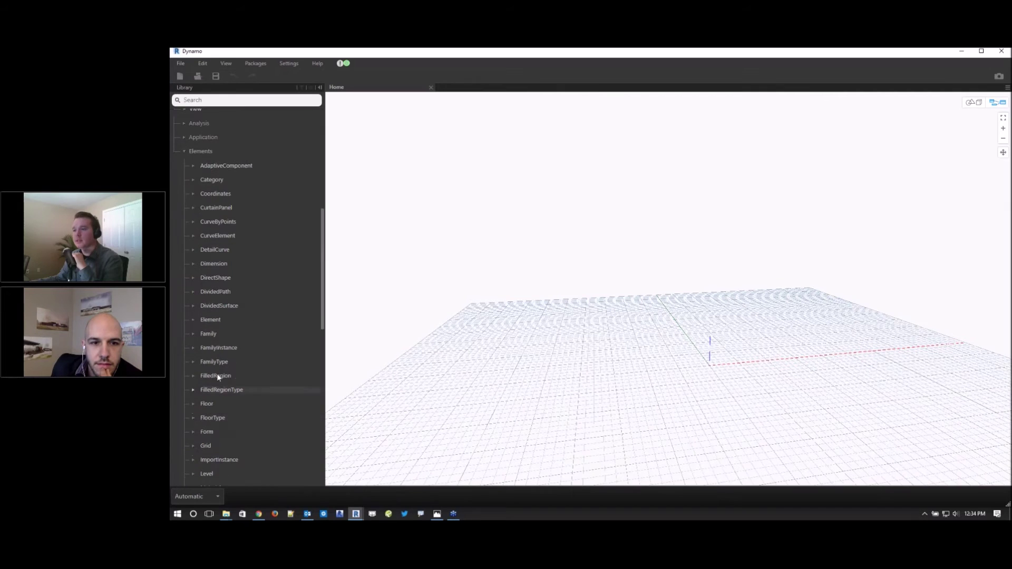
pyautogui.click(214, 321)
pyautogui.scroll(-5, 260, 388)
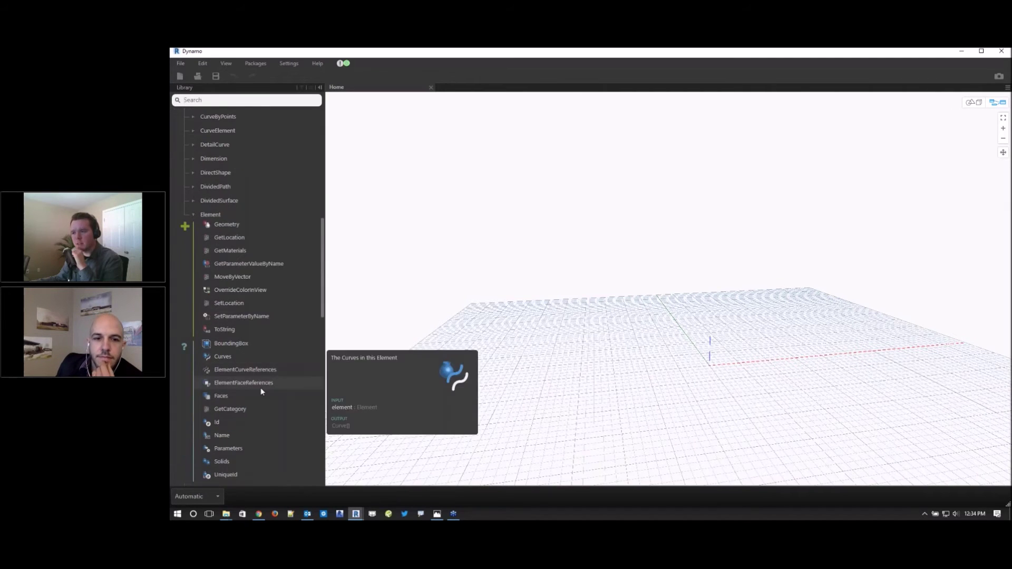
pyautogui.moveTo(246, 189)
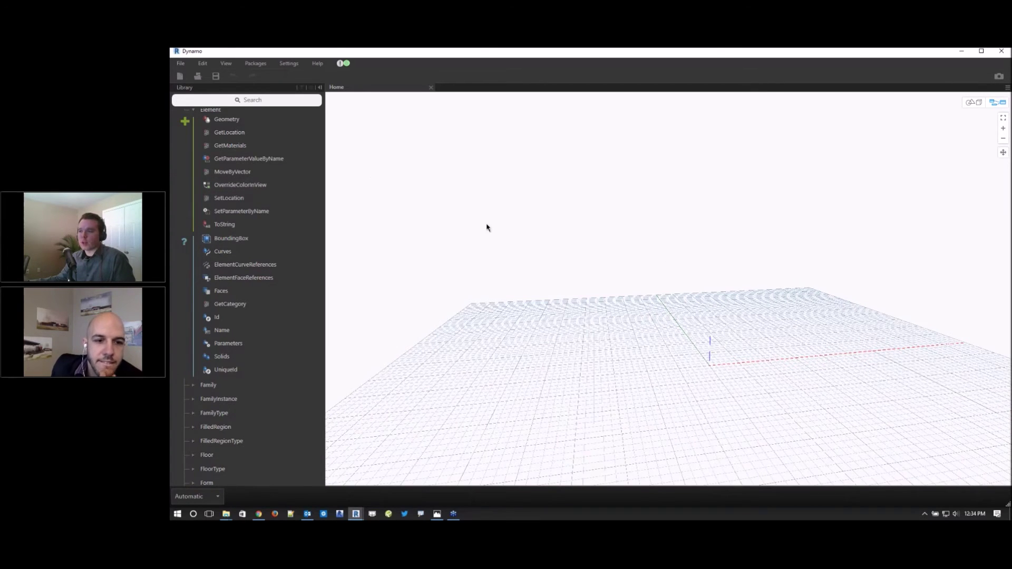
pyautogui.scroll(-2, 292, 258)
# - Search online packages for 'ui ++' to find UI++, then close the search
pyautogui.click(263, 62)
pyautogui.click(265, 63)
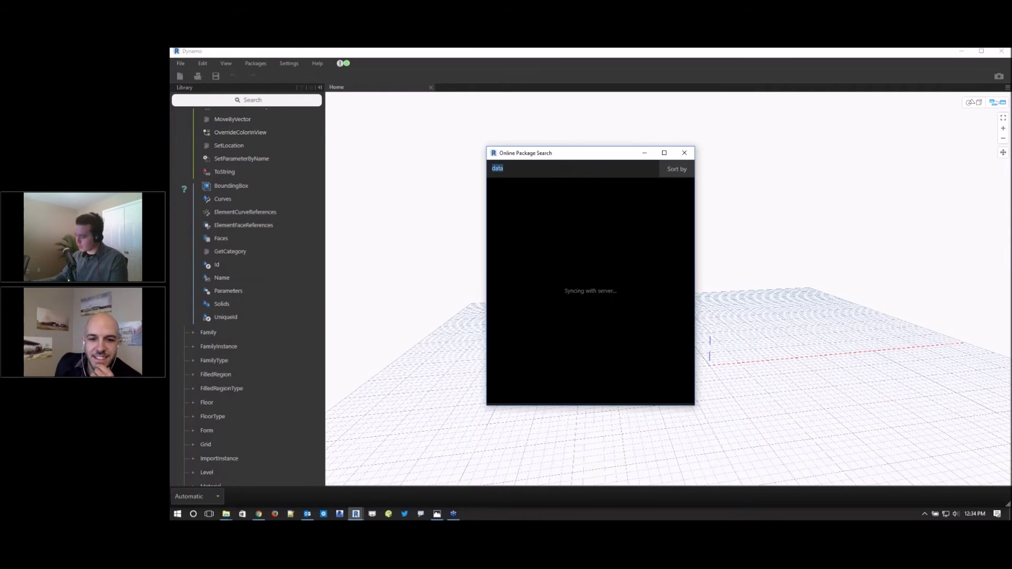
pyautogui.write('u')
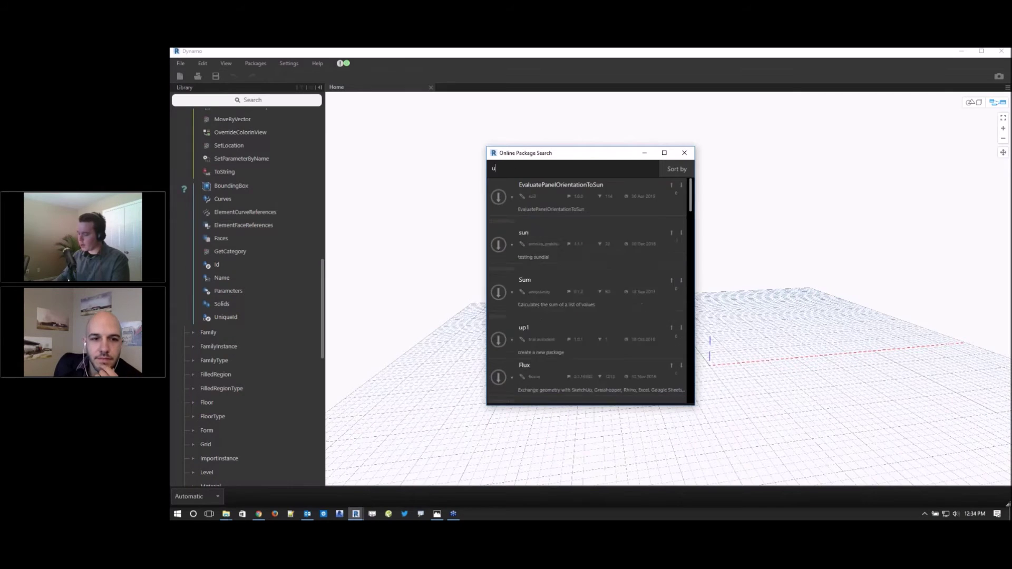
pyautogui.write('i ++')
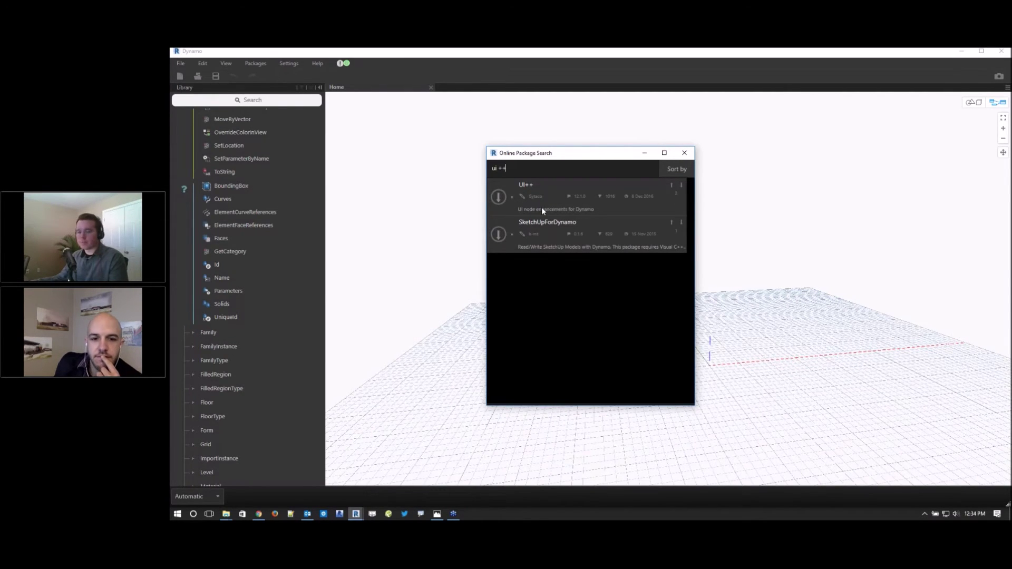
pyautogui.click(685, 153)
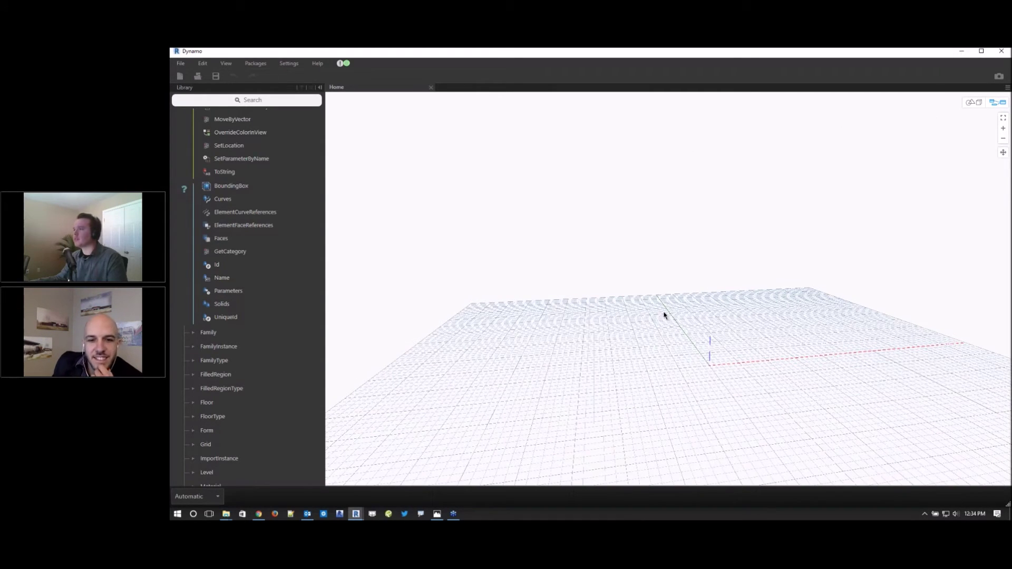
# - Place a UI.ColorPicker node on the canvas via canvas search for 'colorpicker'
pyautogui.rightClick(523, 274)
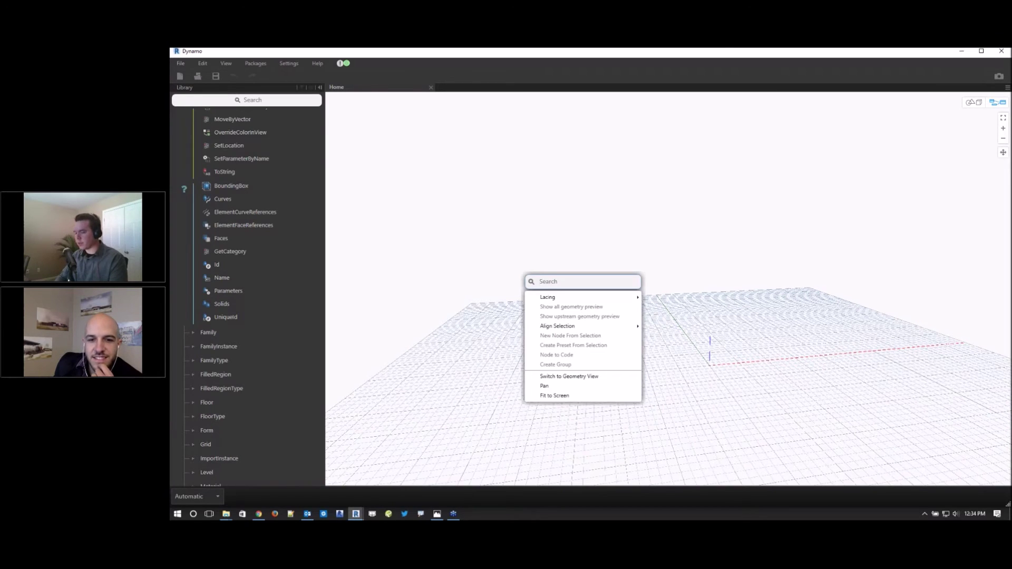
pyautogui.write('rhythm')
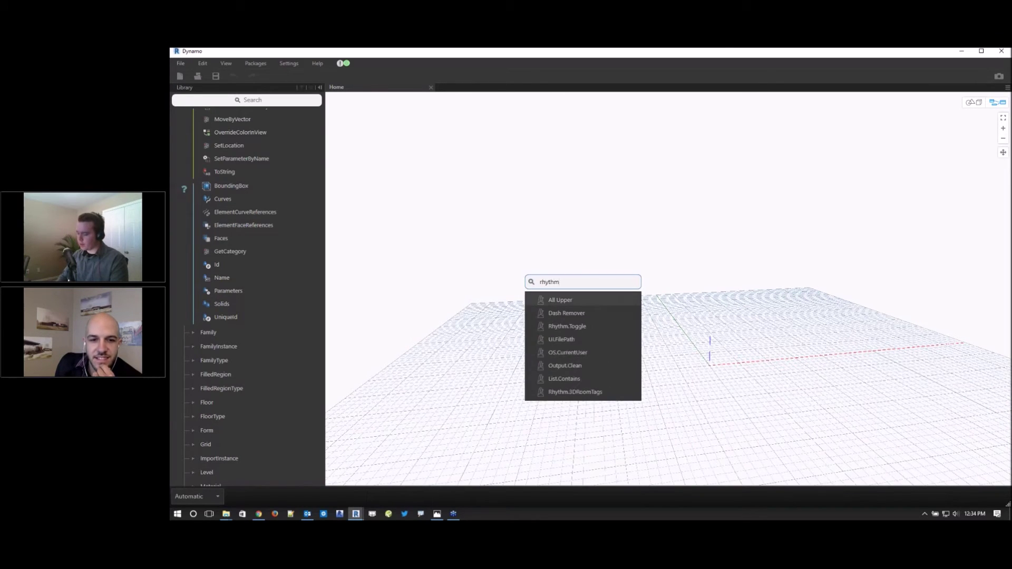
pyautogui.rightClick(507, 293)
pyautogui.write('colo')
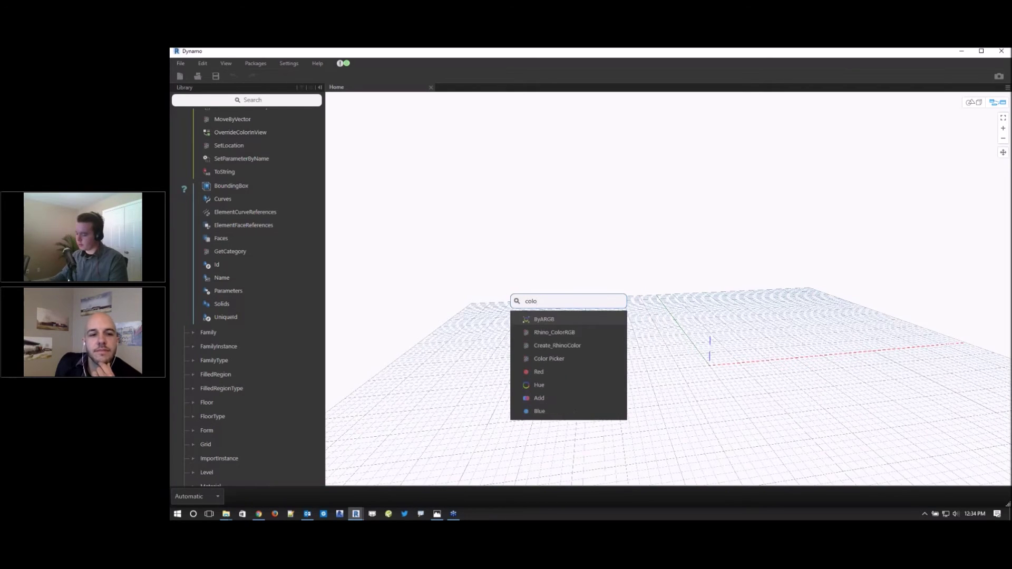
pyautogui.write('rpicker')
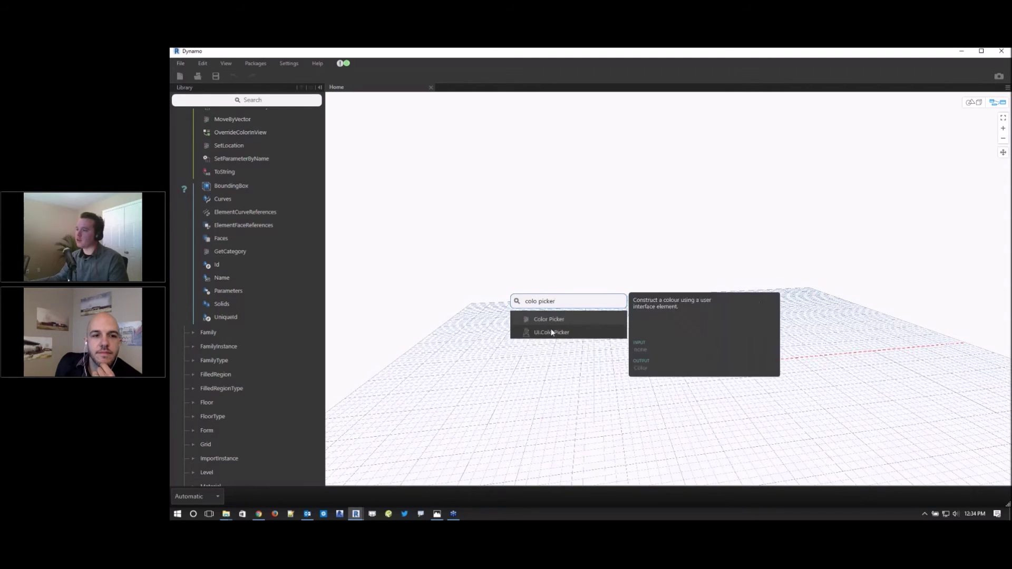
pyautogui.click(541, 319)
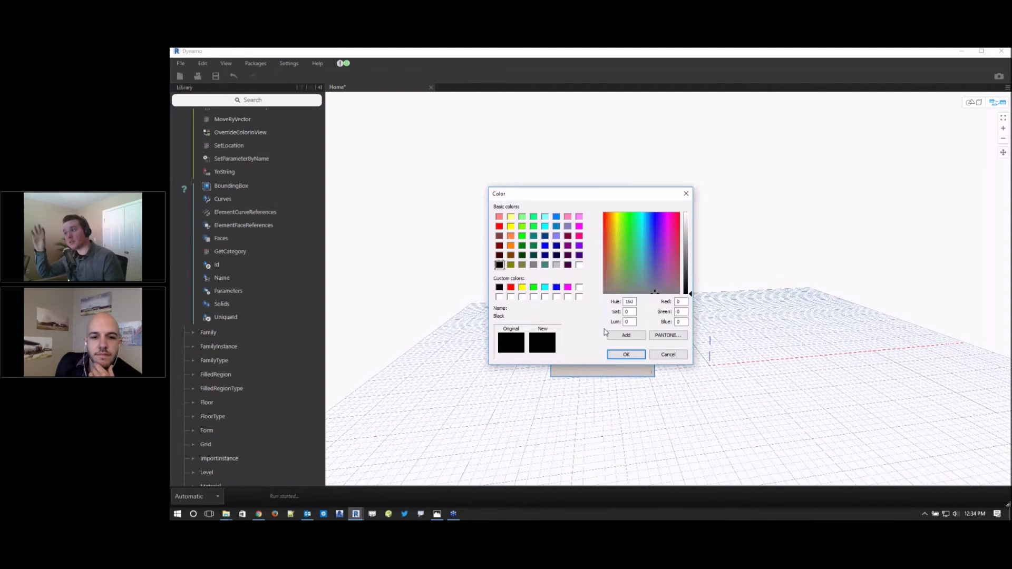
# - Cancel the Color dialog and close Dynamo without saving the workspace
pyautogui.click(668, 357)
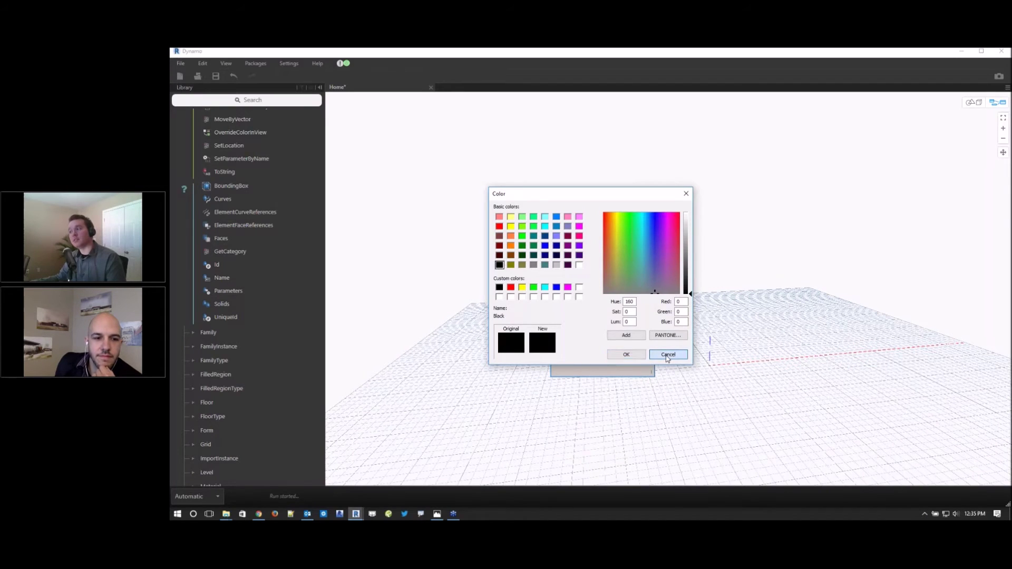
pyautogui.click(1002, 51)
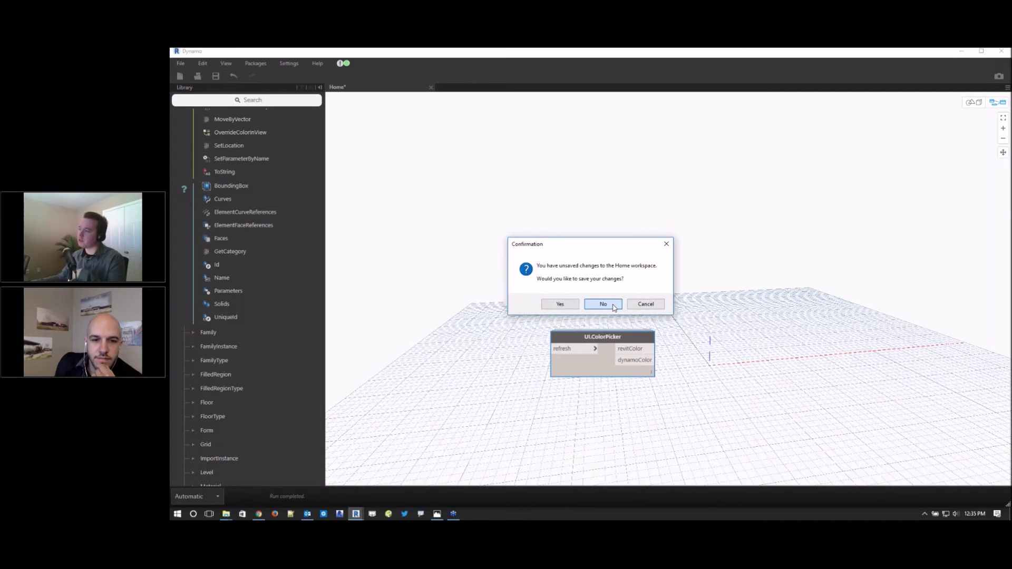
pyautogui.click(613, 306)
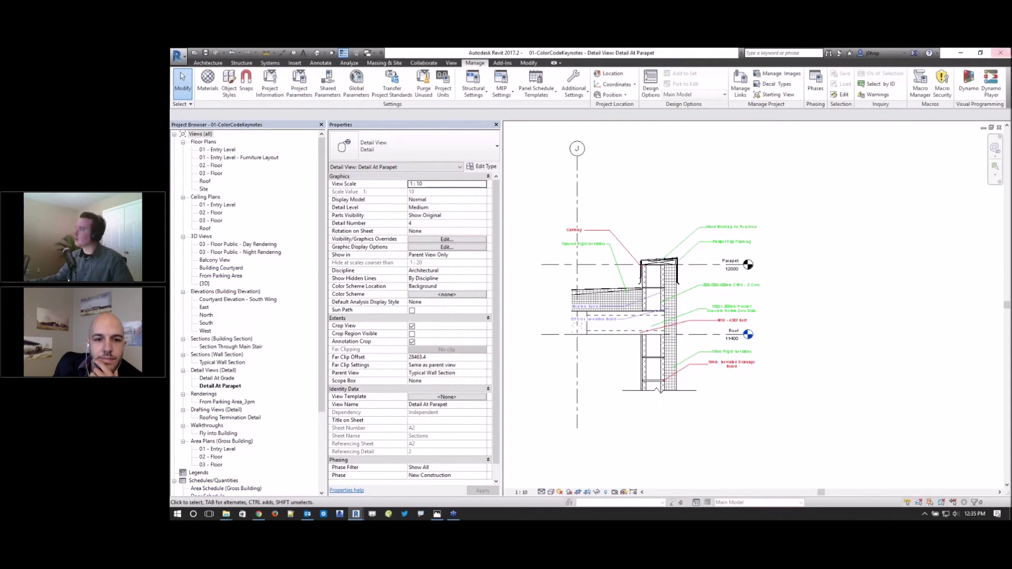
# - Launch Dynamo from Revit and load the 01-3-ColorCodeKeynotes-Player graph
pyautogui.click(970, 94)
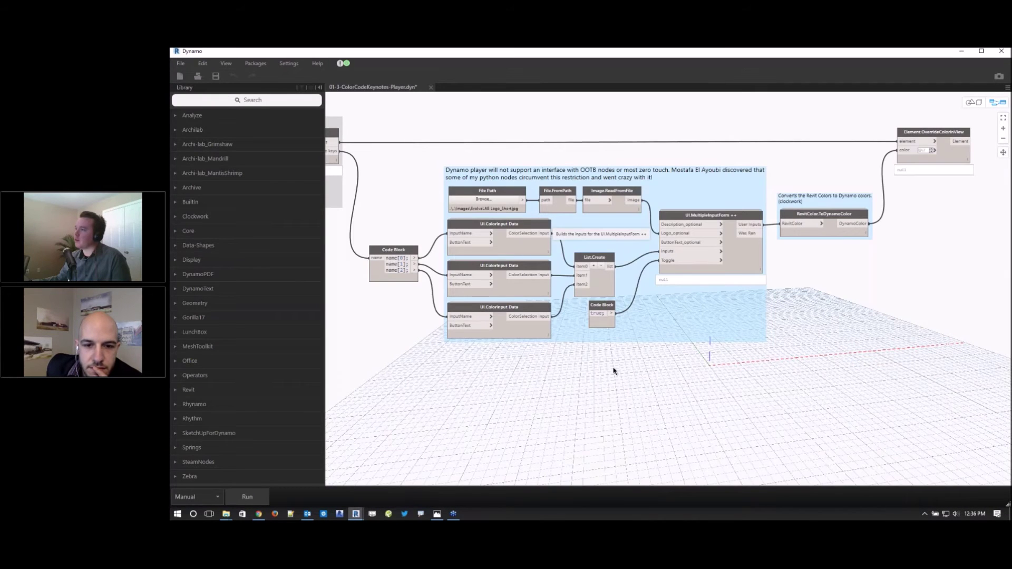
# - Expand the Data-Shapes > UI node group in the library
pyautogui.click(217, 245)
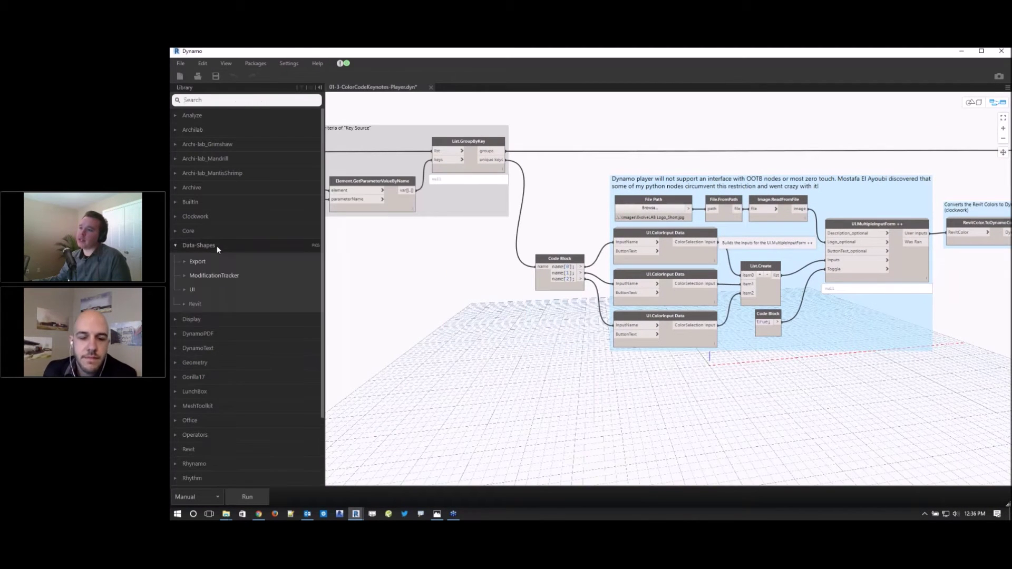
pyautogui.click(192, 289)
pyautogui.scroll(-5, 240, 312)
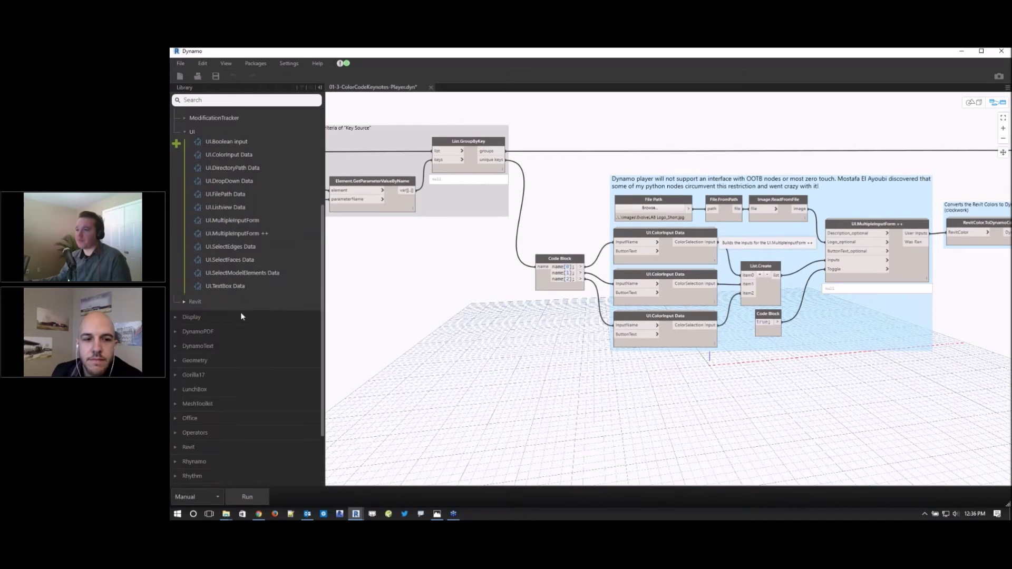
pyautogui.scroll(2, 236, 310)
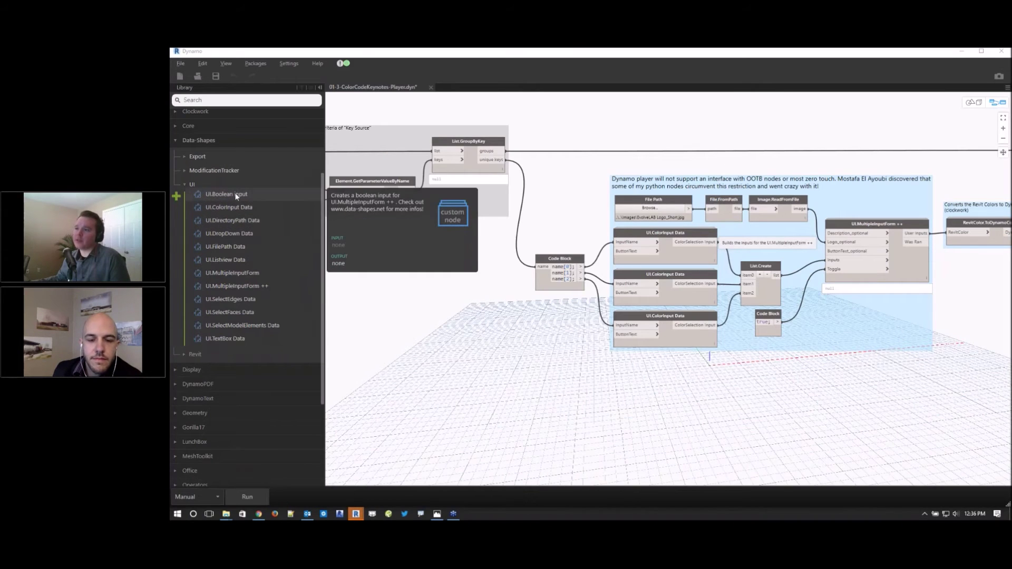
pyautogui.moveTo(264, 287)
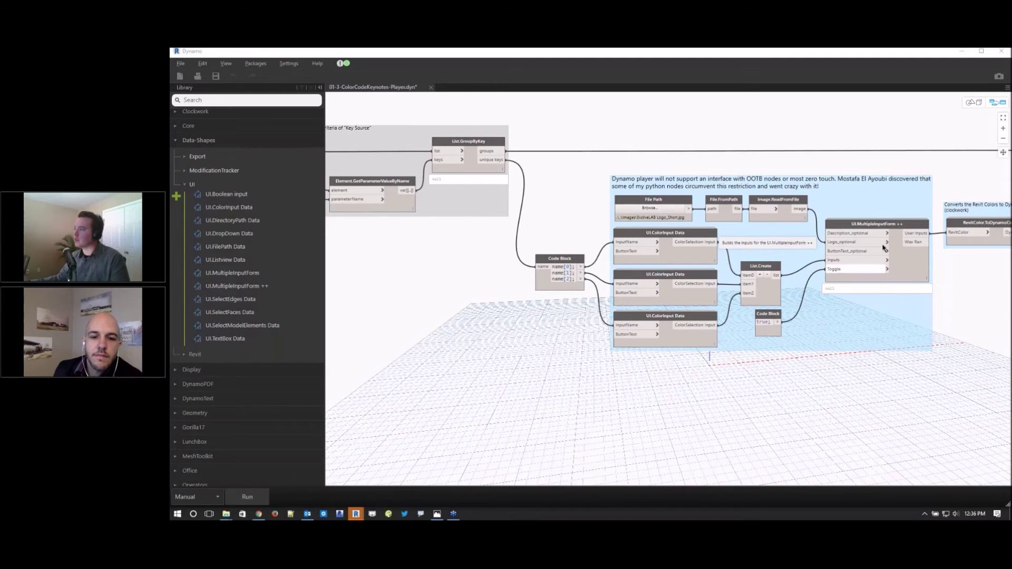
pyautogui.scroll(2, 884, 245)
pyautogui.scroll(3, 883, 245)
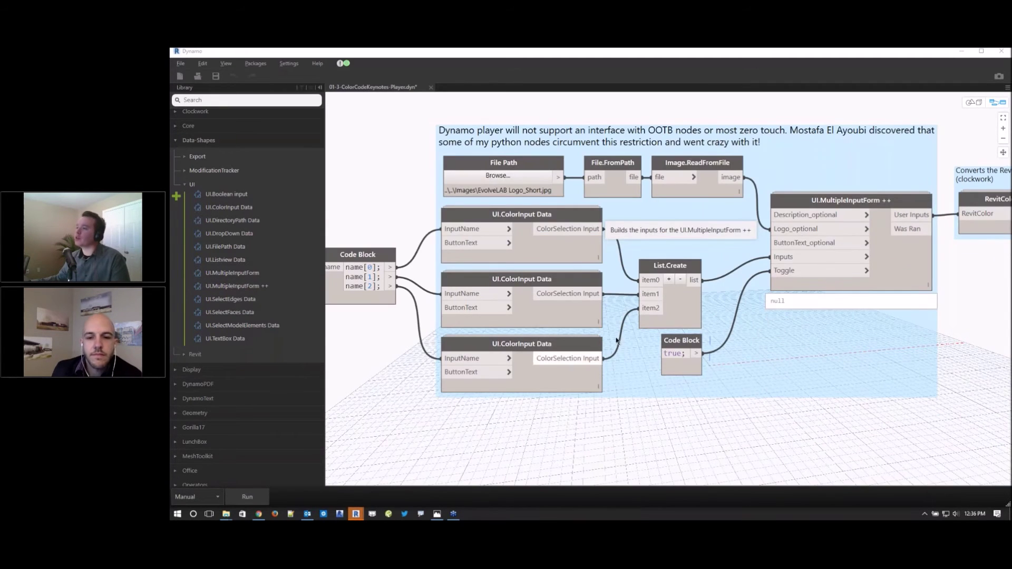
# - Add List.Create inputs, wire the third colour input to item3–item5, and run the graph
pyautogui.moveTo(405, 429); pyautogui.dragTo(606, 203)
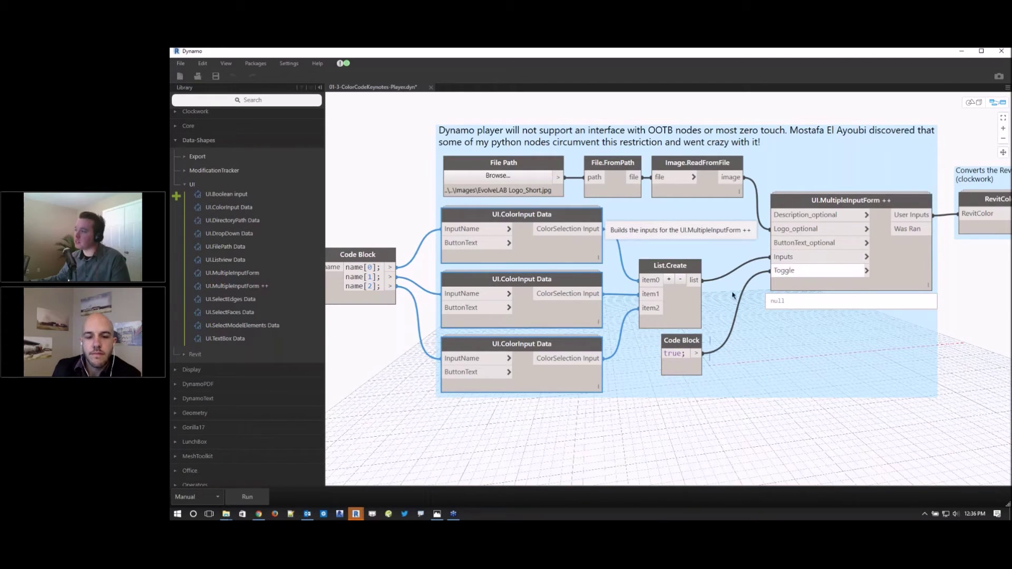
pyautogui.click(669, 280)
pyautogui.click(670, 280)
pyautogui.click(670, 280)
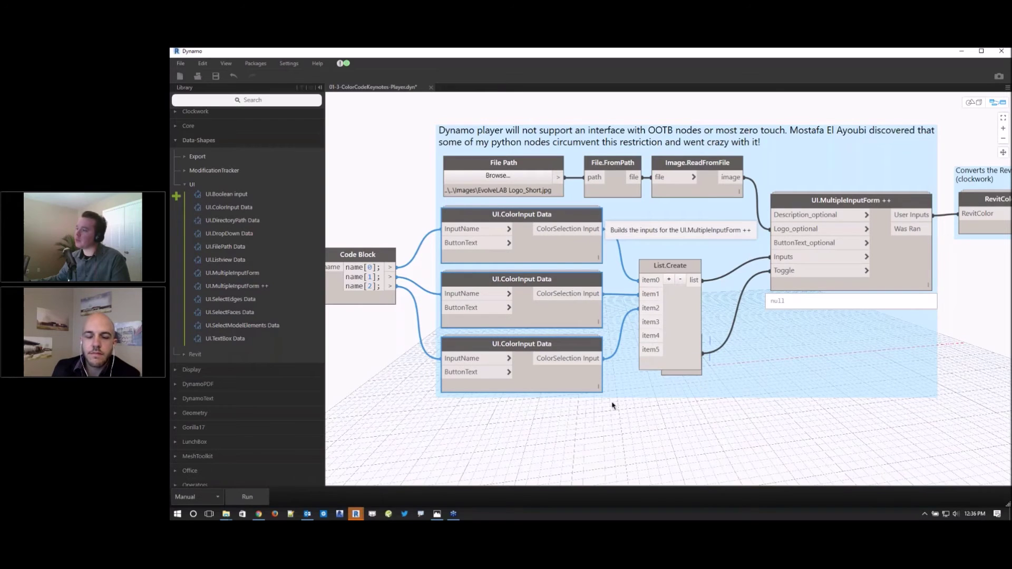
pyautogui.moveTo(599, 359); pyautogui.dragTo(642, 322)
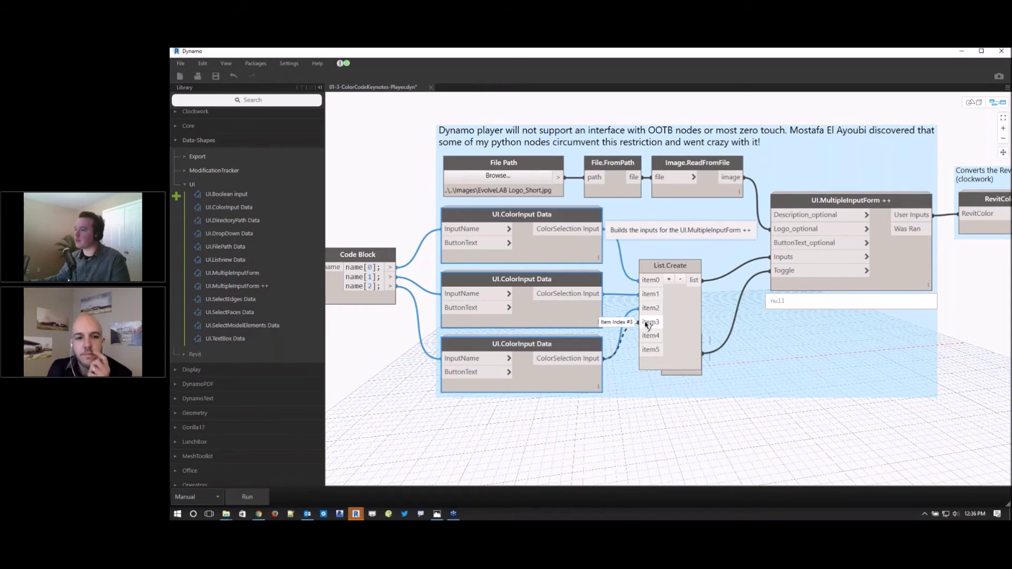
pyautogui.moveTo(601, 358); pyautogui.dragTo(644, 349)
pyautogui.click(262, 499)
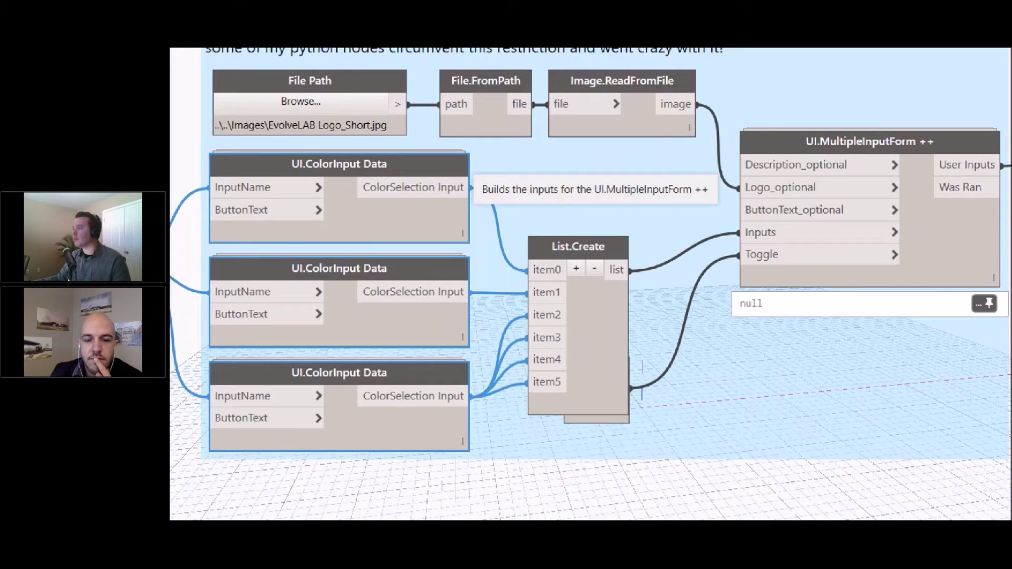
pyautogui.moveTo(725, 266); pyautogui.dragTo(732, 272)
# - Close the Dynamo graph and the 01-ColorCodeKeynotes Revit model, discarding changes to both
pyautogui.moveTo(645, 246)
pyautogui.mouseDown()
pyautogui.moveTo(878, 216)
pyautogui.moveTo(706, 257)
pyautogui.mouseUp()
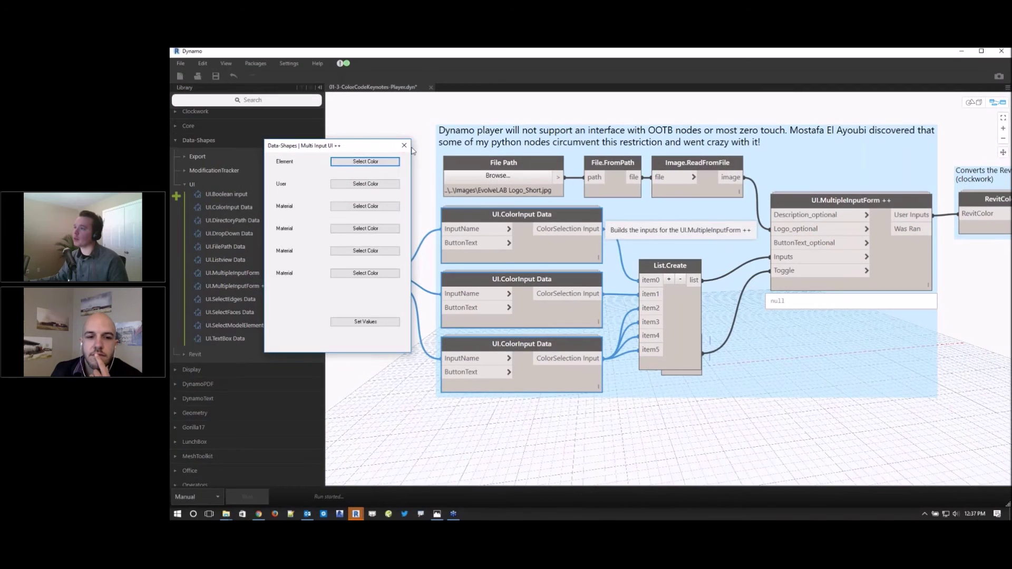
pyautogui.click(1002, 51)
pyautogui.click(615, 305)
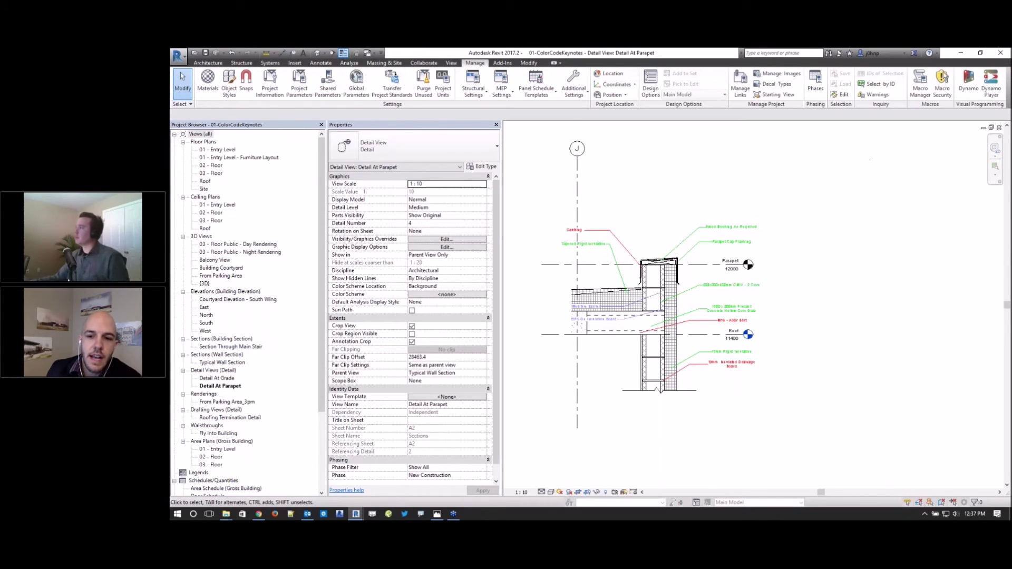
pyautogui.click(1000, 53)
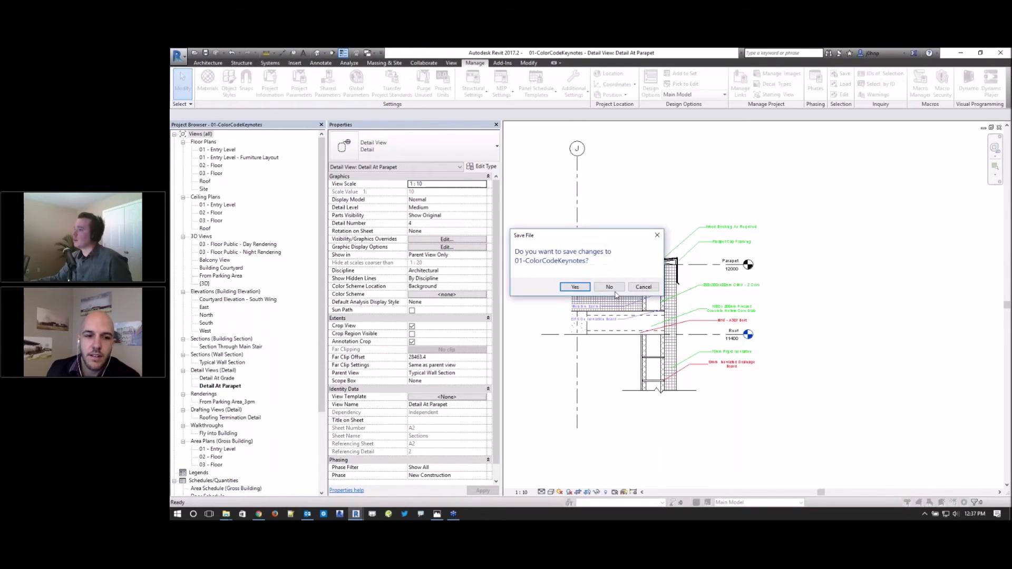
pyautogui.click(610, 287)
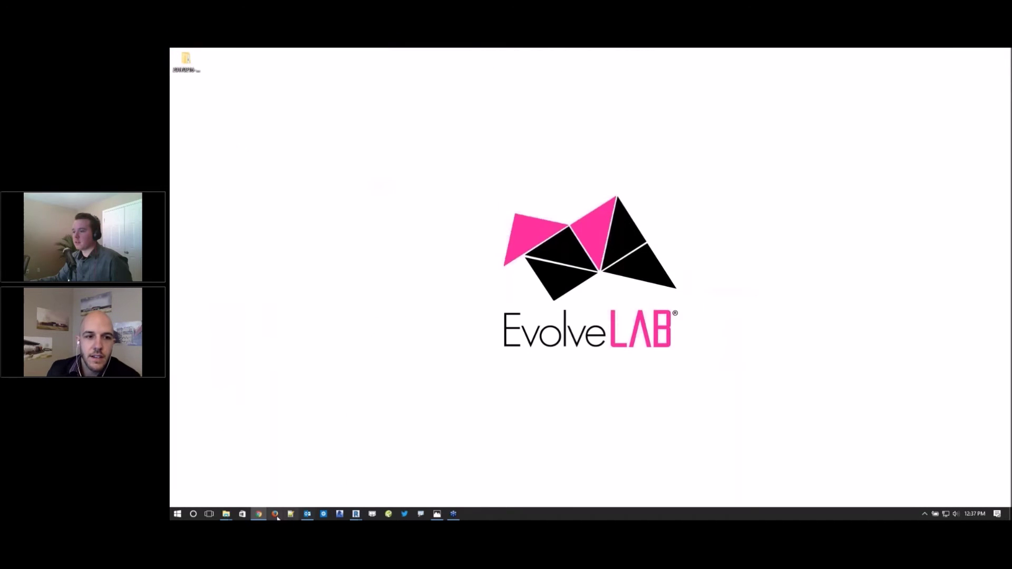
# - Show the 02-1-OverrideInteriorCropRegions-Start graph, minimize Dynamo, and select the Elevation 1 - a viewport
pyautogui.click(344, 494)
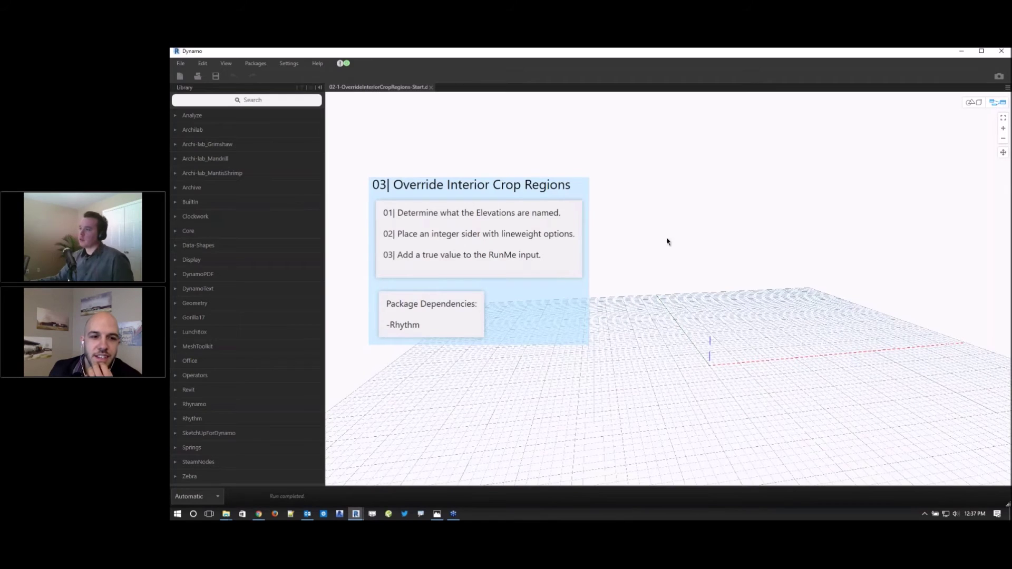
pyautogui.click(962, 52)
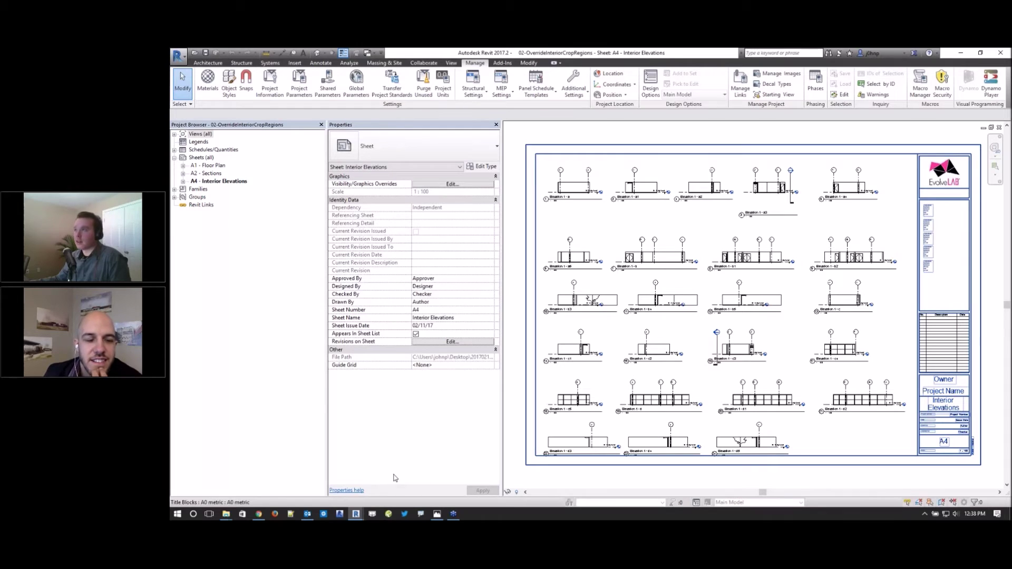
pyautogui.click(601, 196)
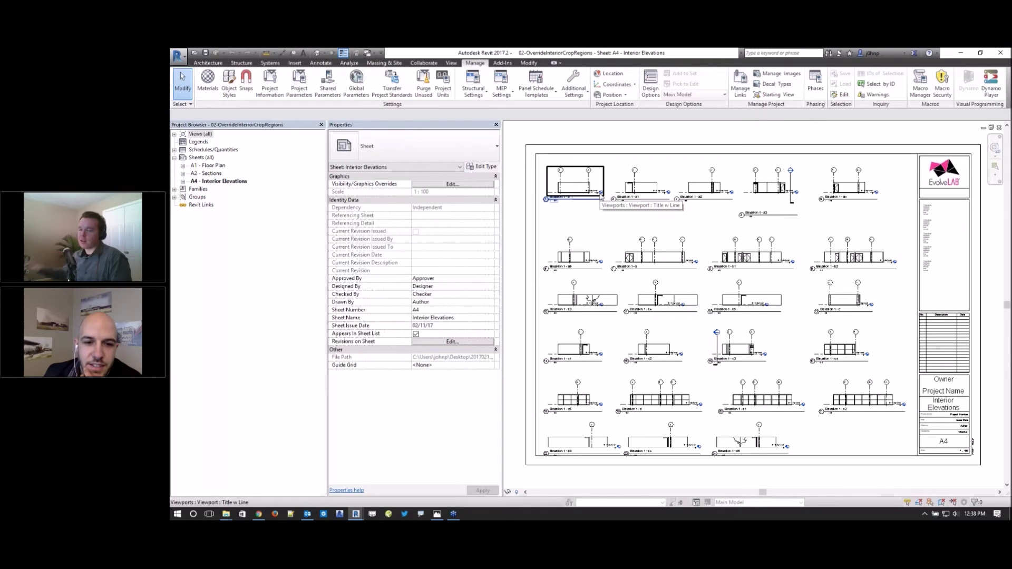
# - Open the 01 - Entry Level floor plan from the Project Browser
pyautogui.scroll(1, 586, 197)
pyautogui.scroll(2, 586, 197)
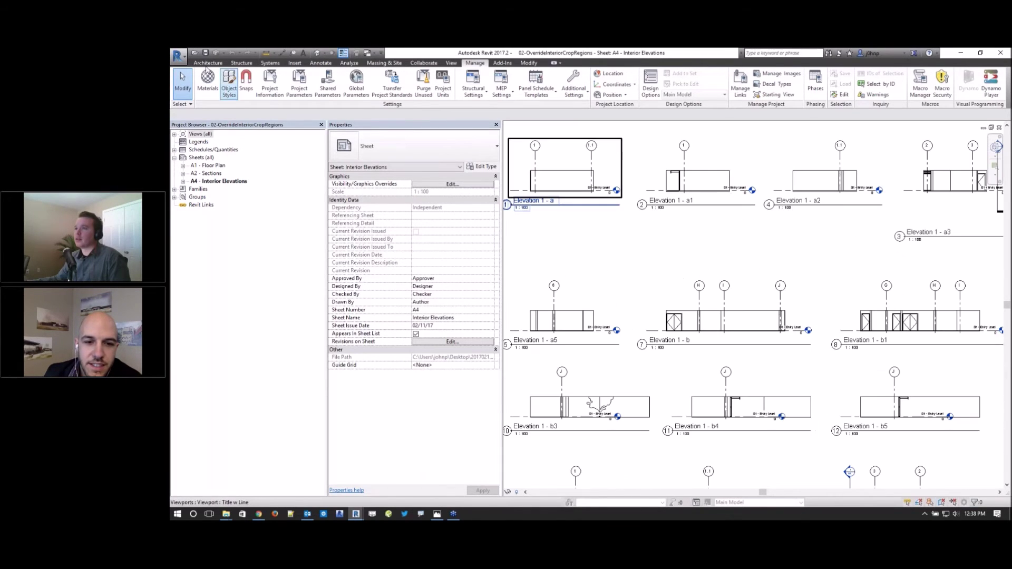
pyautogui.doubleClick(200, 135)
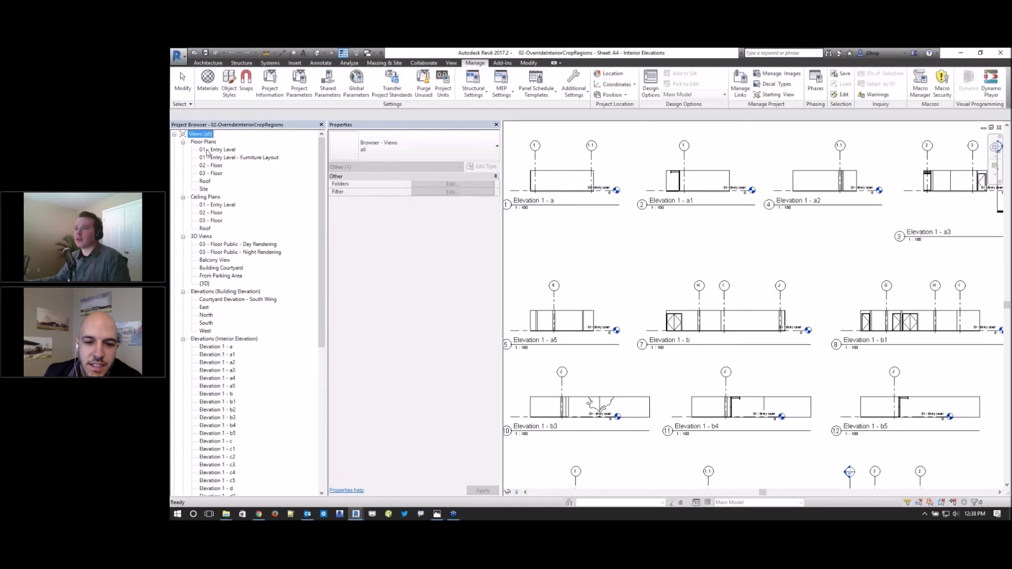
pyautogui.doubleClick(219, 149)
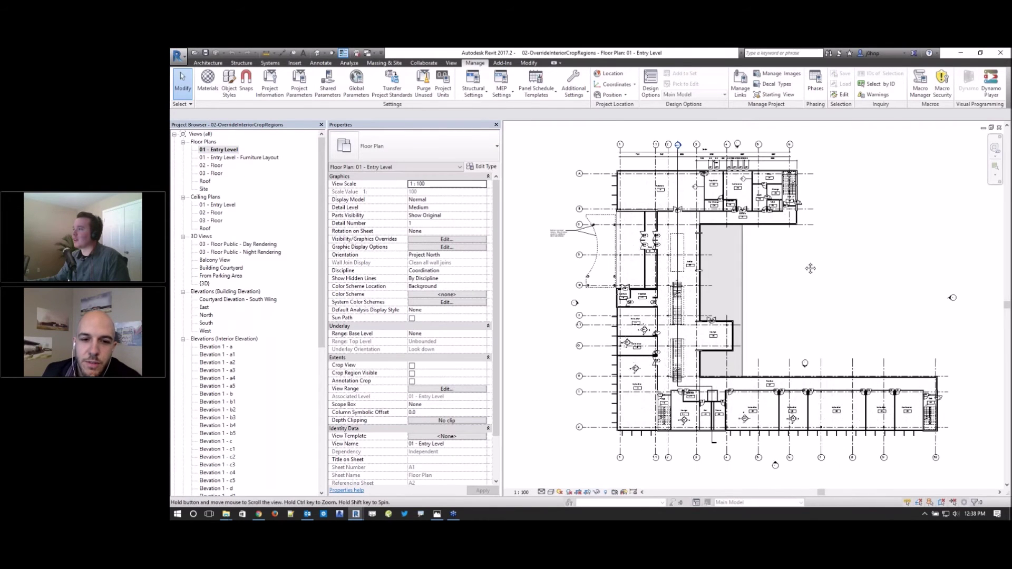
pyautogui.scroll(6, 568, 238)
pyautogui.scroll(4, 568, 237)
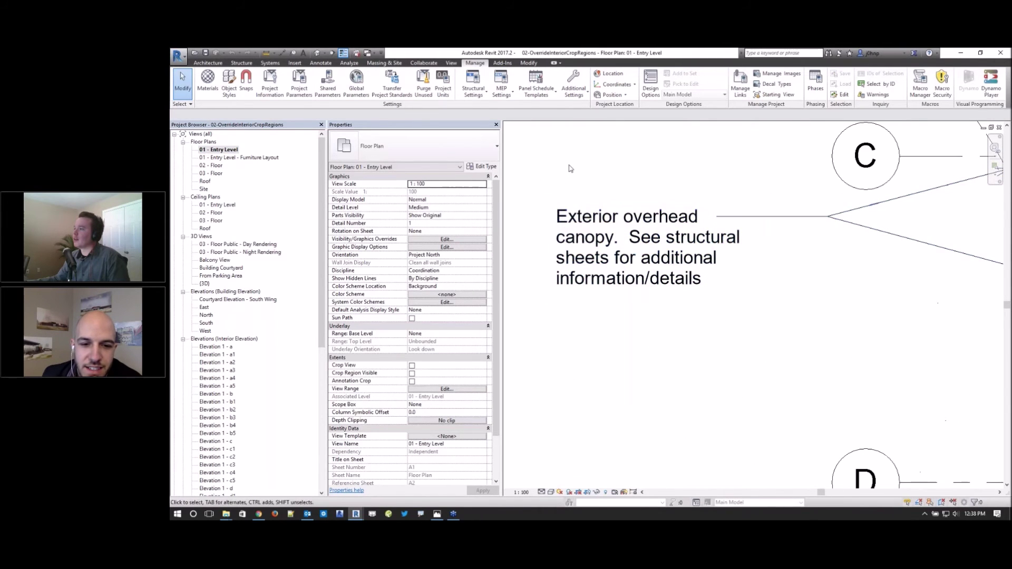
pyautogui.scroll(-1, 571, 197)
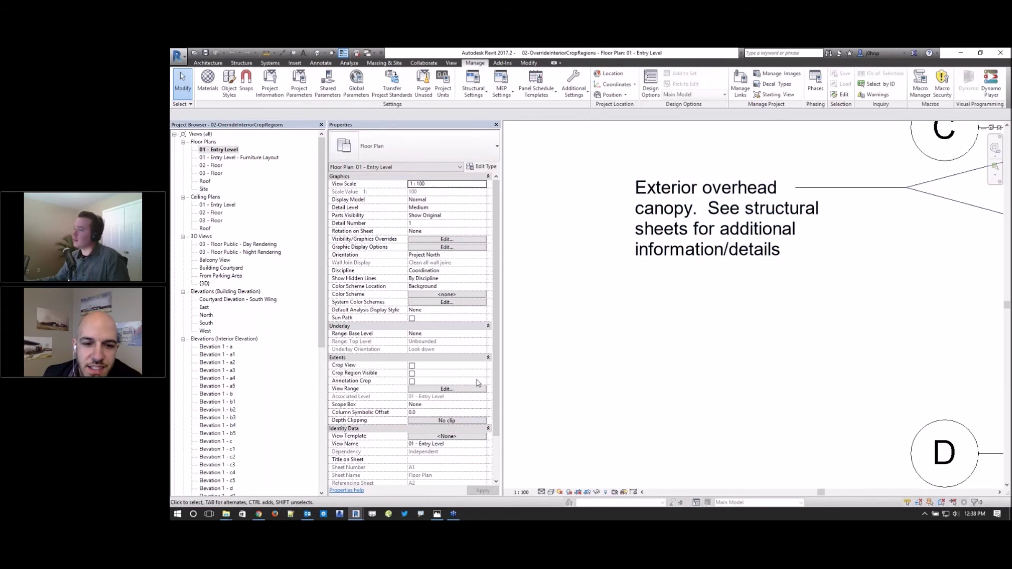
# - Override the exterior overhead canopy text note's line colour to red in this view
pyautogui.rightClick(711, 240)
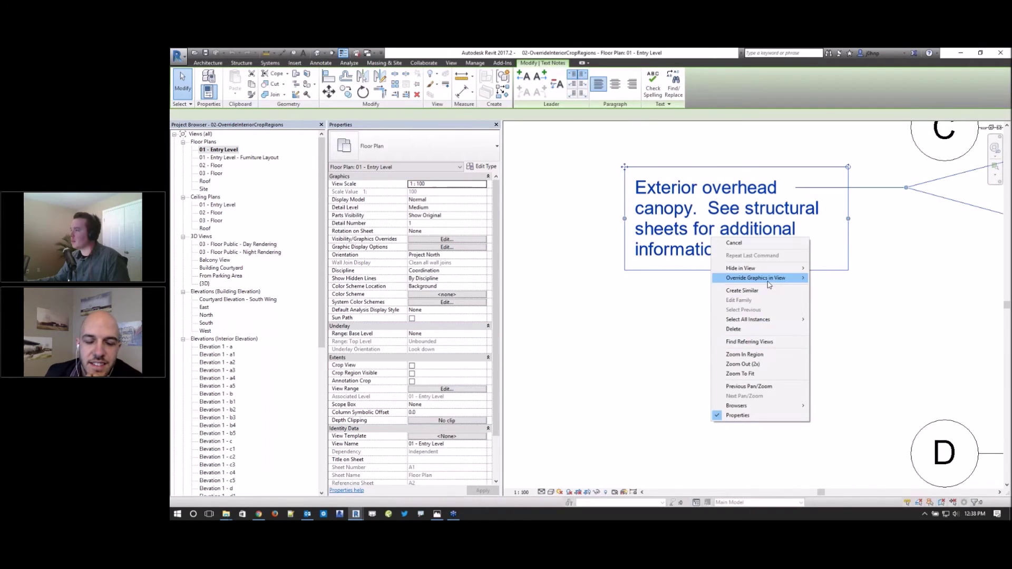
pyautogui.moveTo(789, 284)
pyautogui.click(837, 278)
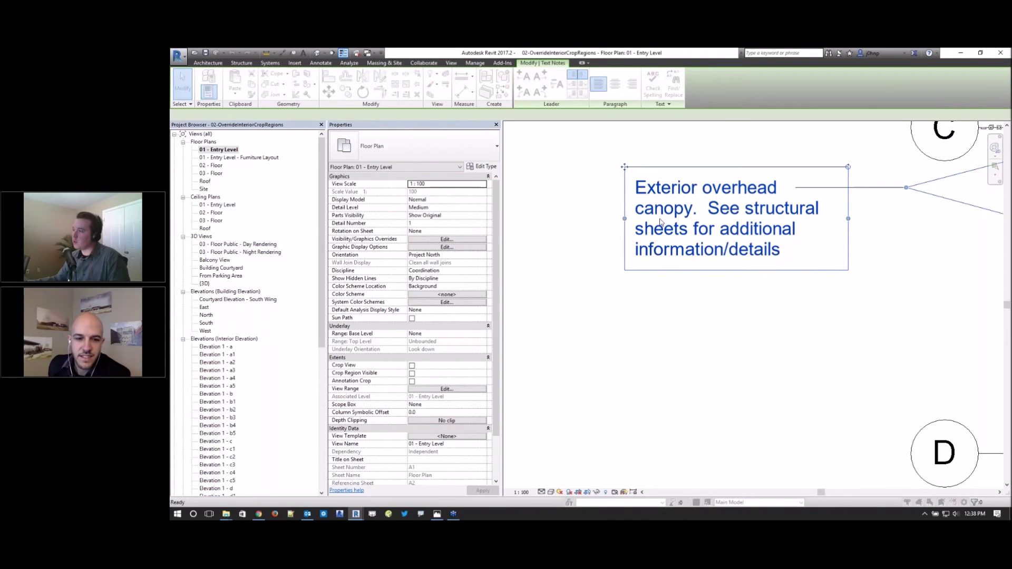
pyautogui.click(609, 270)
pyautogui.click(609, 270)
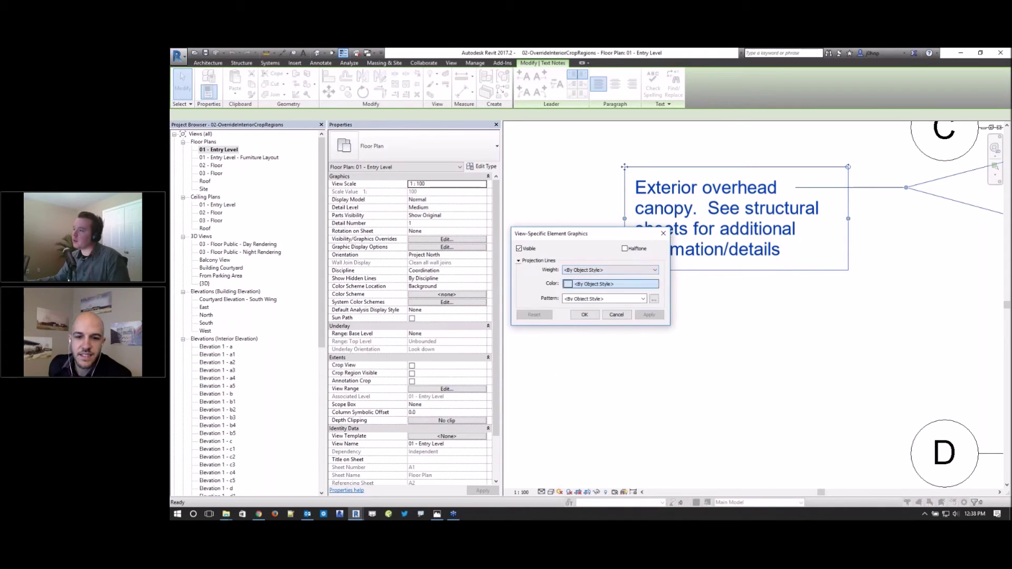
pyautogui.click(511, 287)
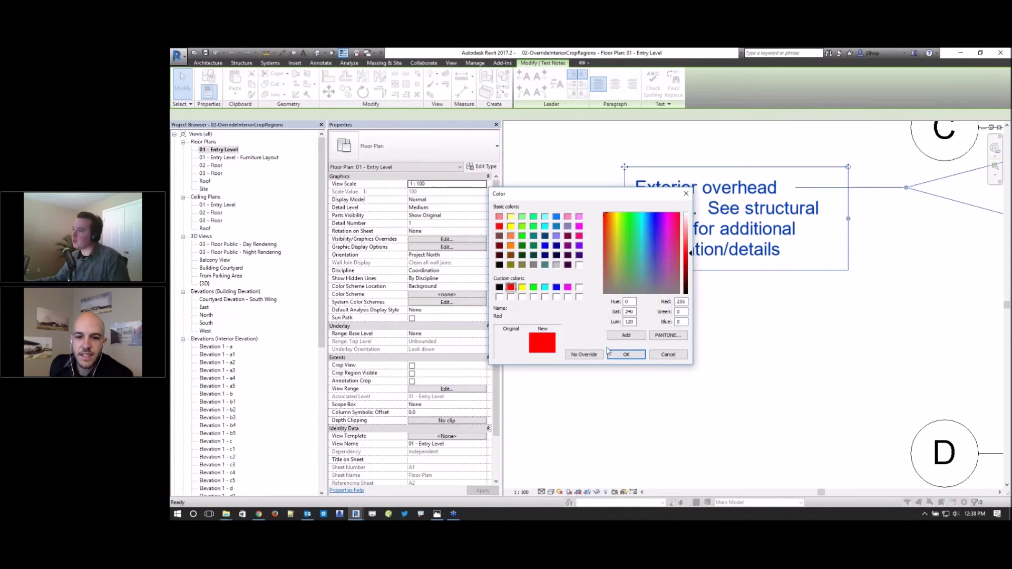
pyautogui.click(634, 353)
pyautogui.click(593, 319)
pyautogui.press('Escape')
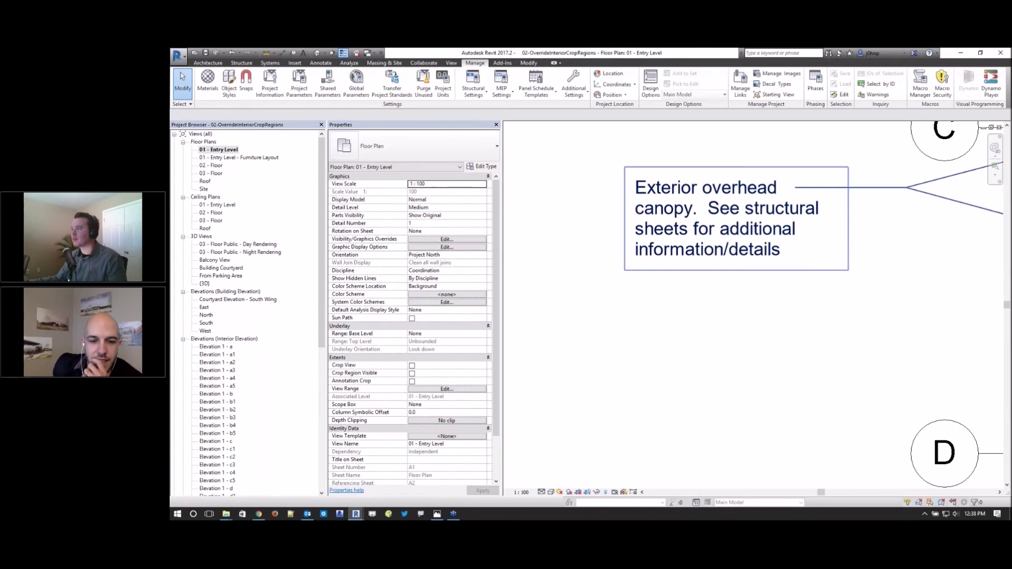
pyautogui.scroll(-3, 754, 259)
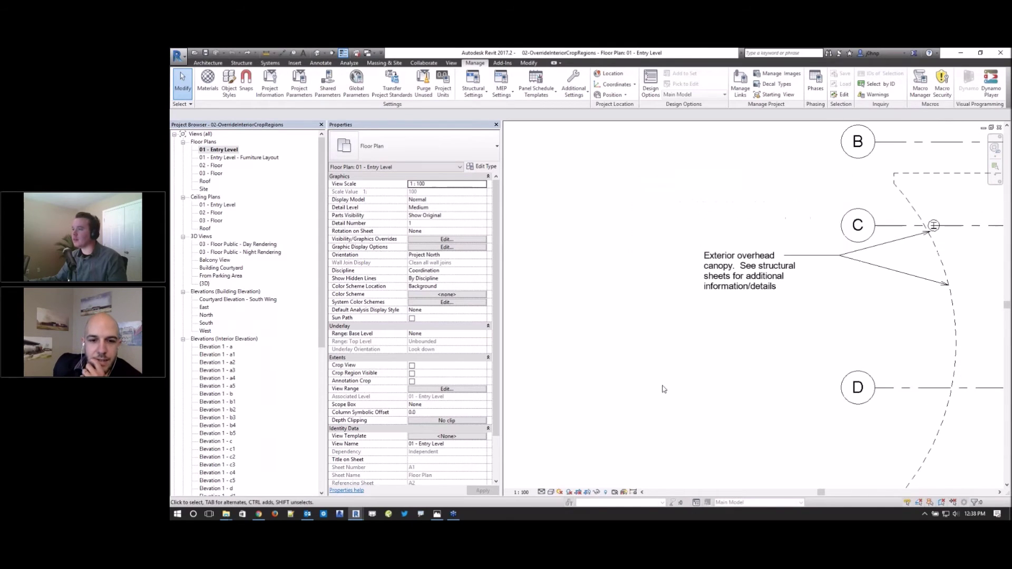
# - Close the 01 - Entry Level floor plan and pan around the A4 - Interior Elevations sheet
pyautogui.click(998, 127)
pyautogui.scroll(-1, 700, 238)
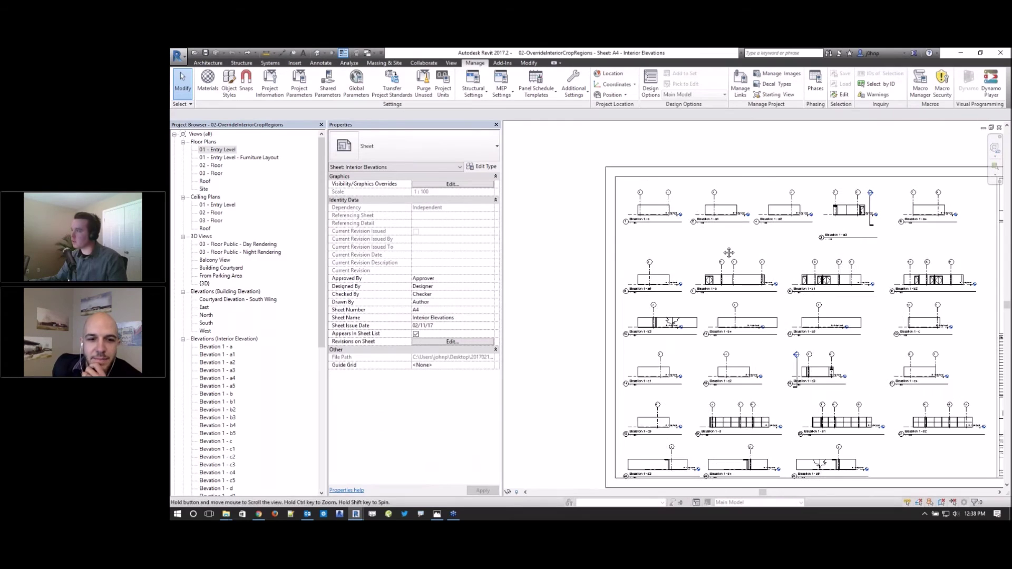
pyautogui.moveTo(900, 306); pyautogui.dragTo(819, 285, button='middle')
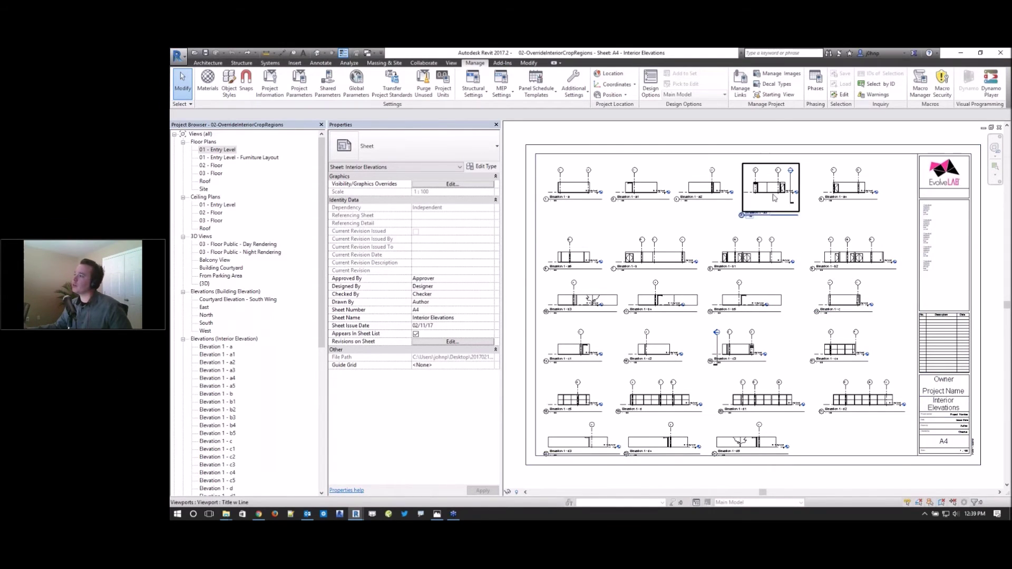
pyautogui.scroll(4, 720, 172)
pyautogui.scroll(3, 788, 239)
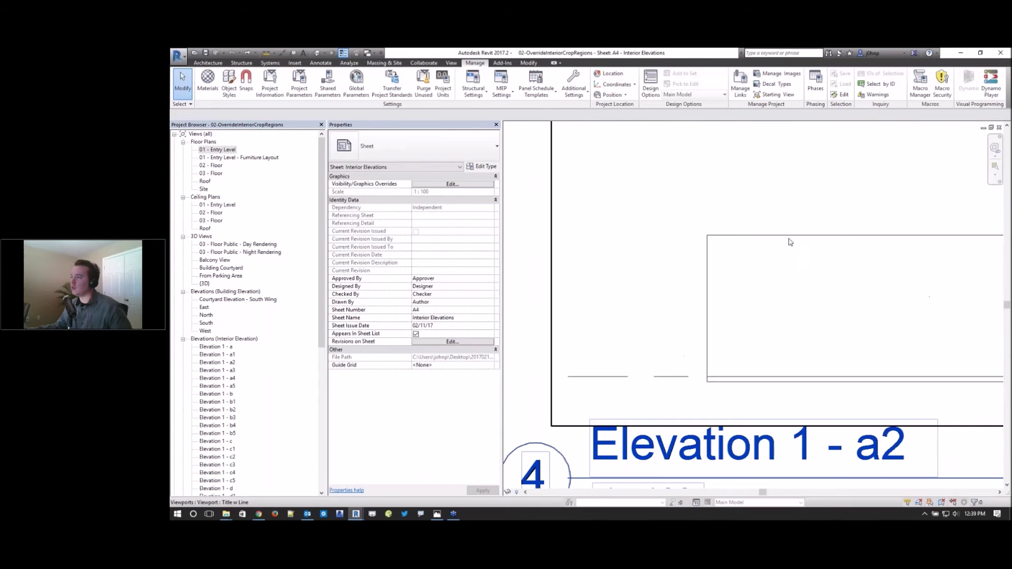
pyautogui.scroll(-1, 710, 235)
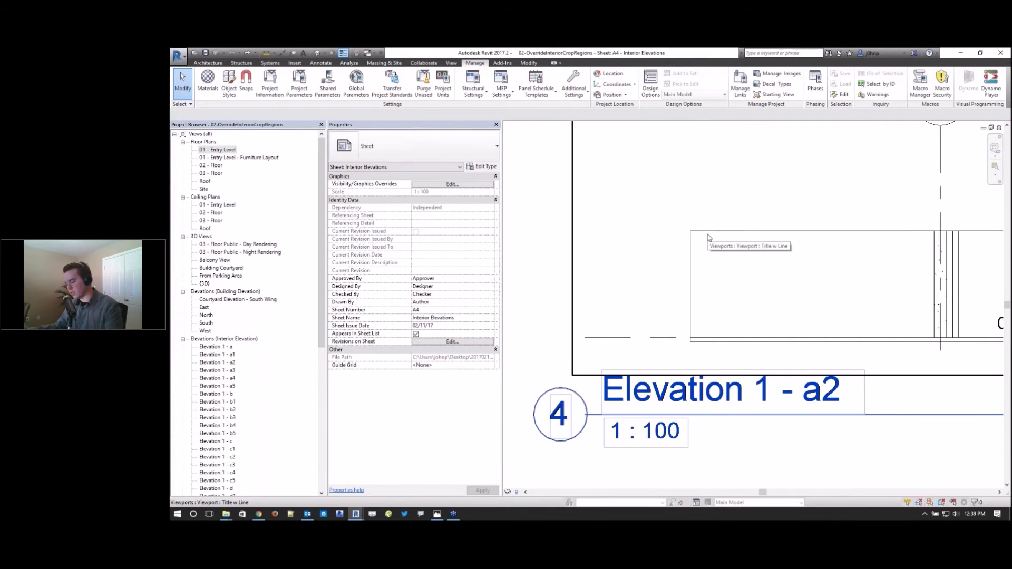
pyautogui.press('t')
pyautogui.scroll(3, 707, 245)
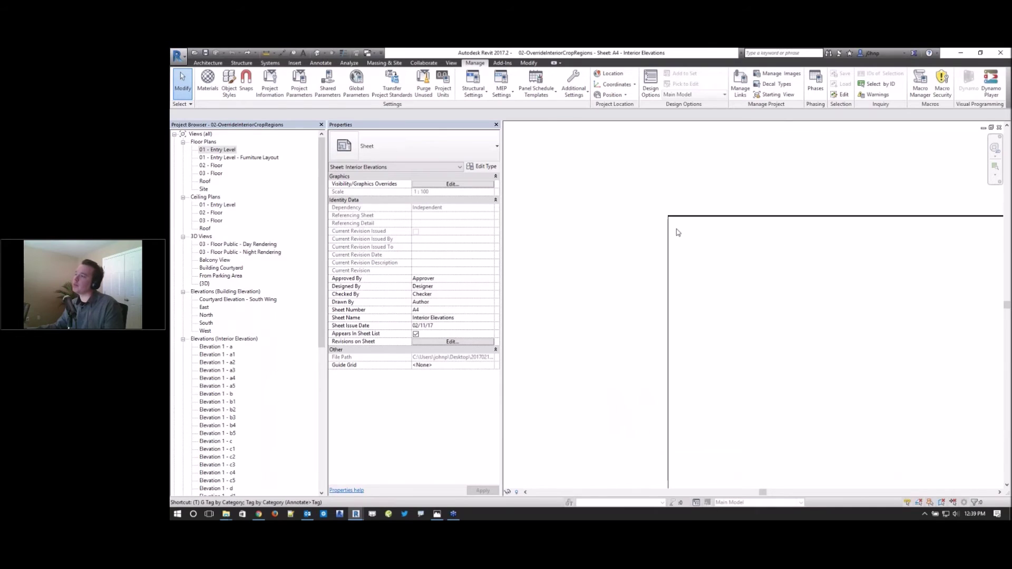
pyautogui.scroll(-4, 684, 227)
pyautogui.scroll(4, 633, 228)
pyautogui.scroll(3, 634, 228)
# - Override the Elevation 1 - a crop region to projection line weight 9, then deactivate the view
pyautogui.click(635, 151)
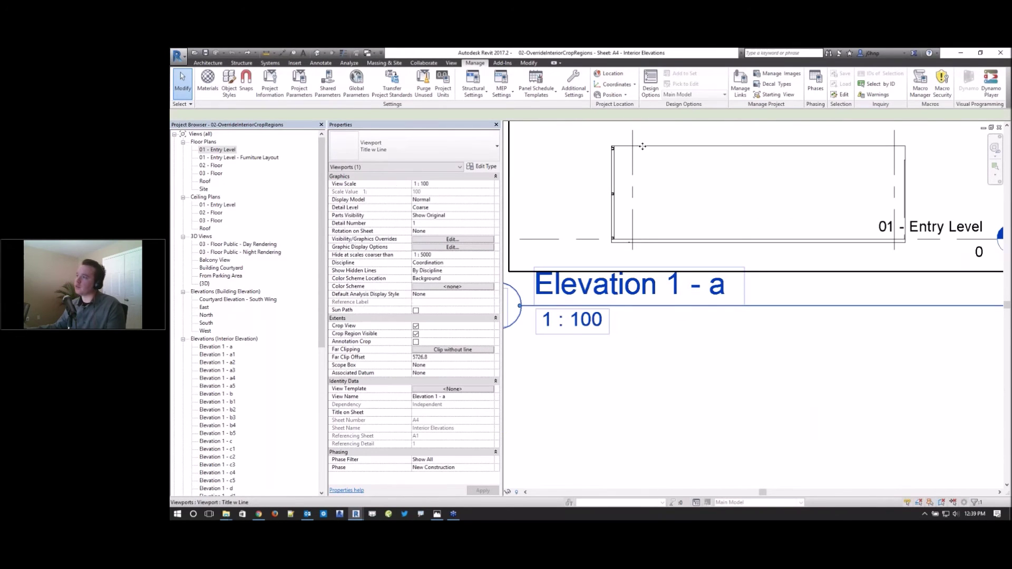
pyautogui.doubleClick(640, 151)
pyautogui.rightClick(644, 148)
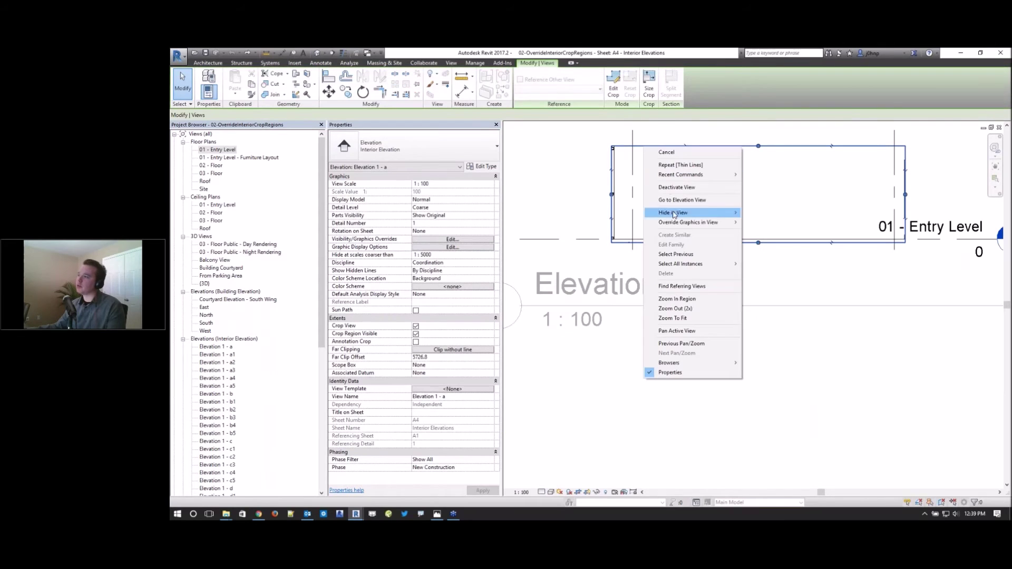
pyautogui.moveTo(680, 223)
pyautogui.click(770, 223)
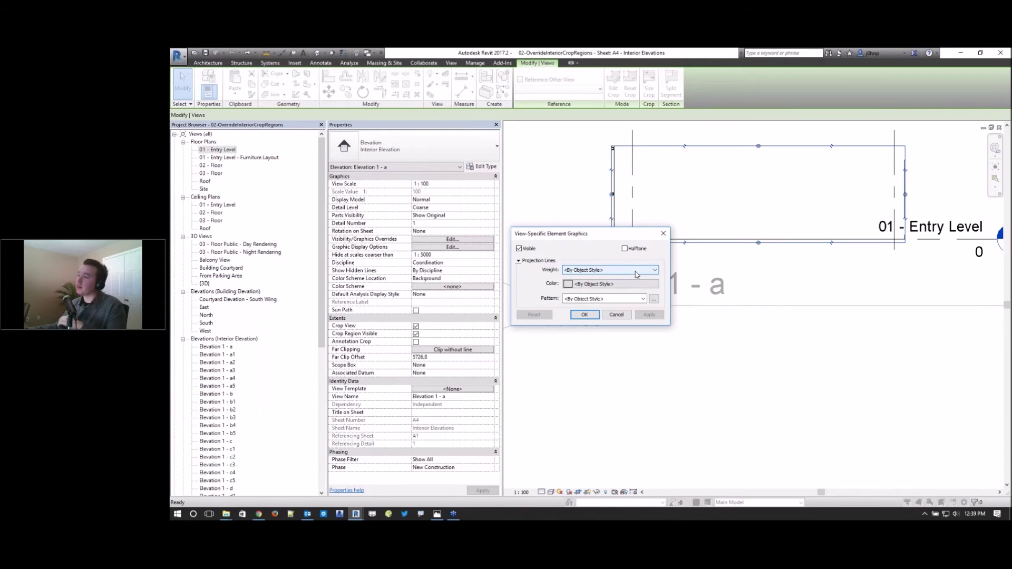
pyautogui.click(636, 274)
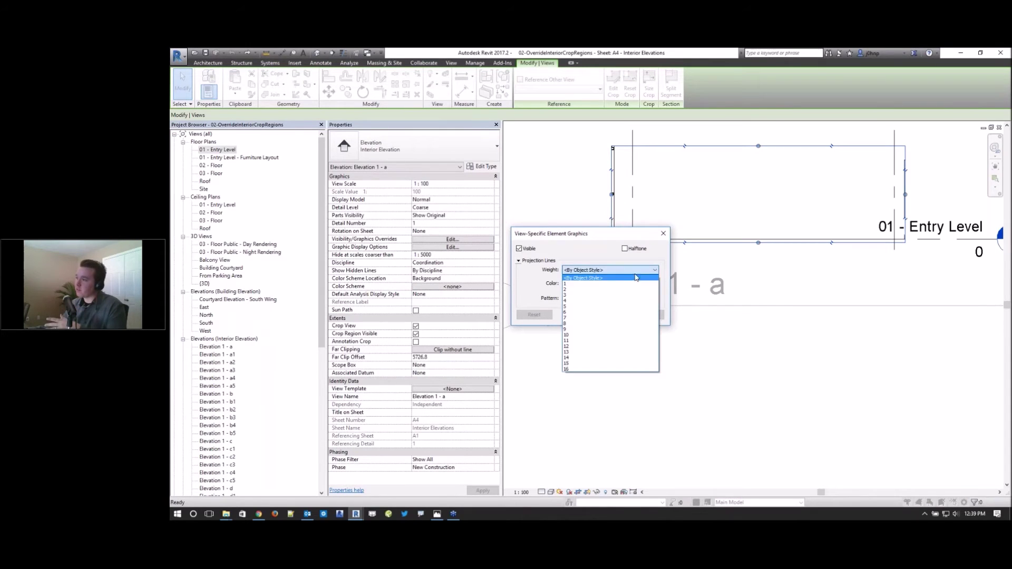
pyautogui.click(570, 330)
pyautogui.click(585, 315)
pyautogui.click(795, 372)
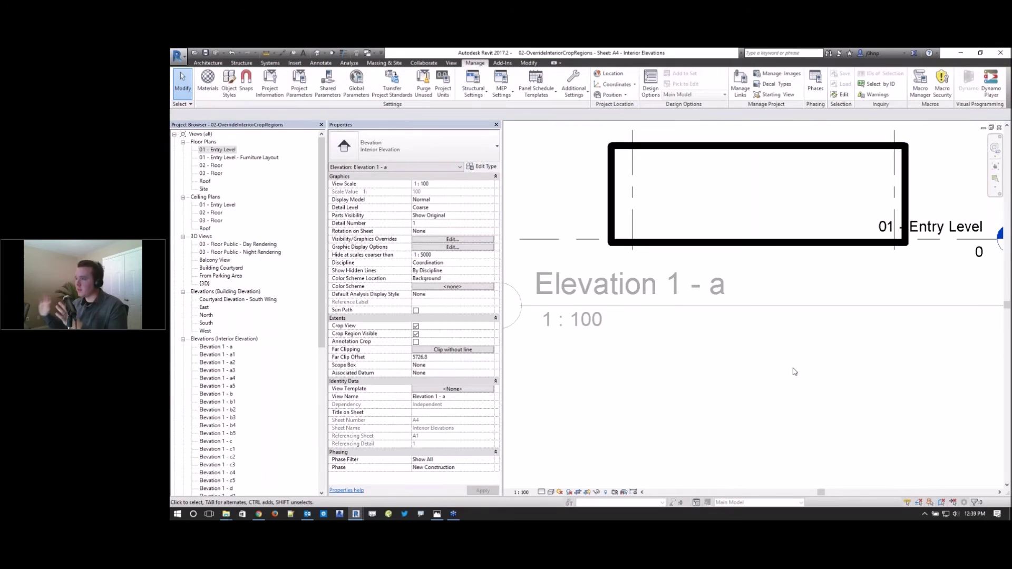
pyautogui.scroll(-5, 770, 378)
pyautogui.doubleClick(769, 387)
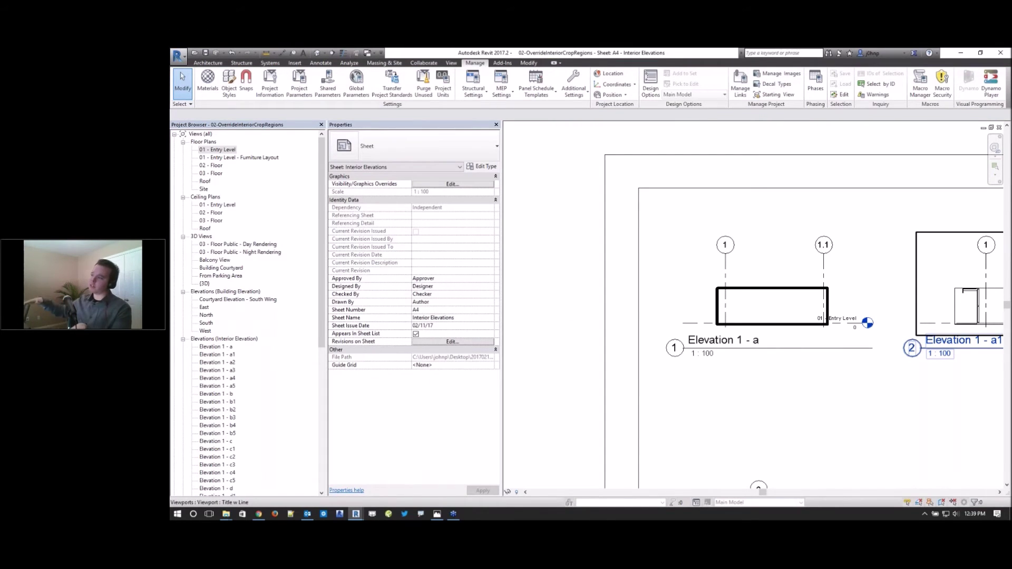
# - Bring the Elevation 1 - a viewport back into view, select it, then clear the selection
pyautogui.moveTo(848, 284); pyautogui.dragTo(709, 211, button='middle')
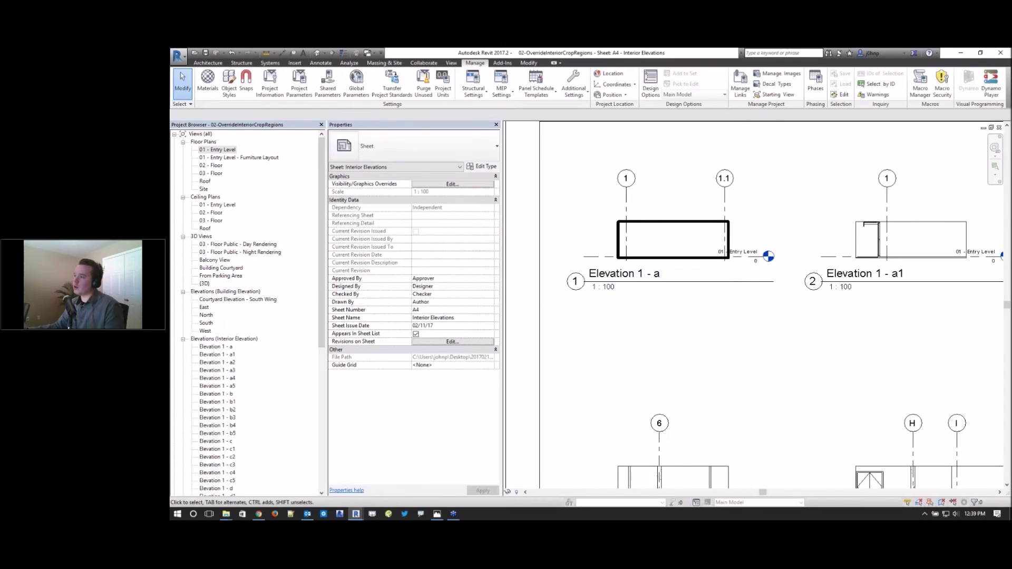
pyautogui.scroll(4, 561, 264)
pyautogui.click(647, 222)
pyautogui.scroll(-4, 712, 290)
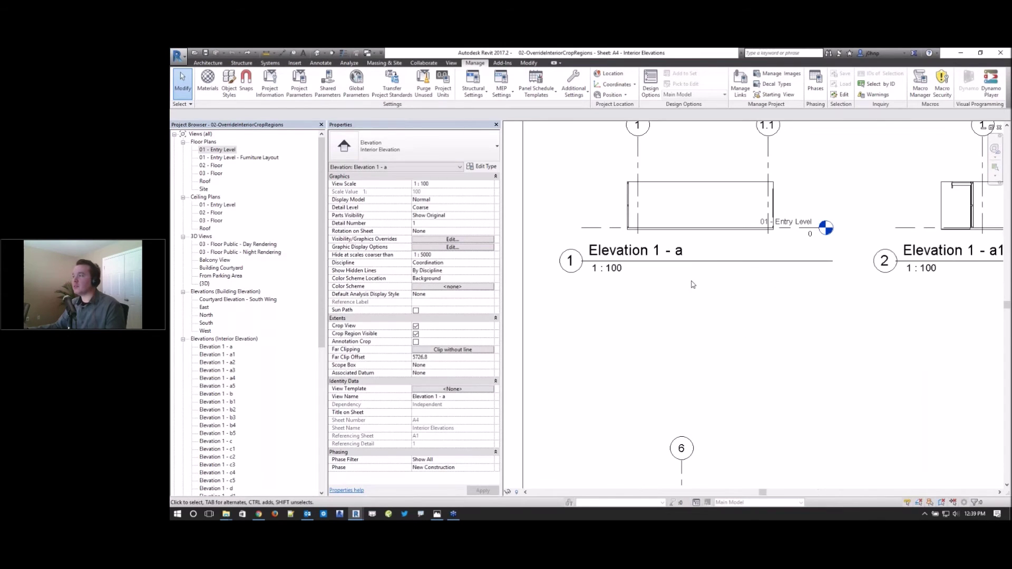
pyautogui.click(727, 299)
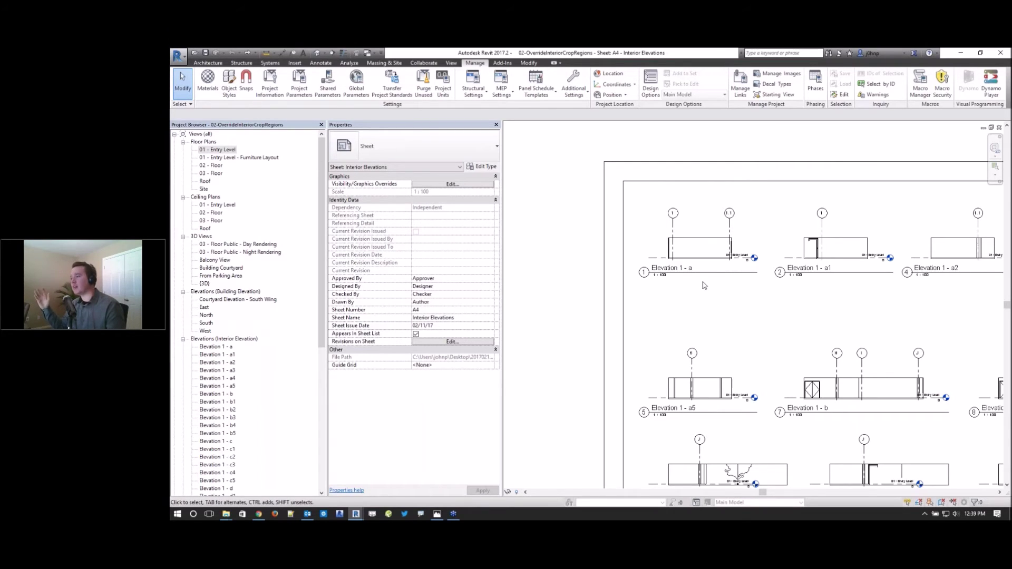
pyautogui.scroll(2, 680, 274)
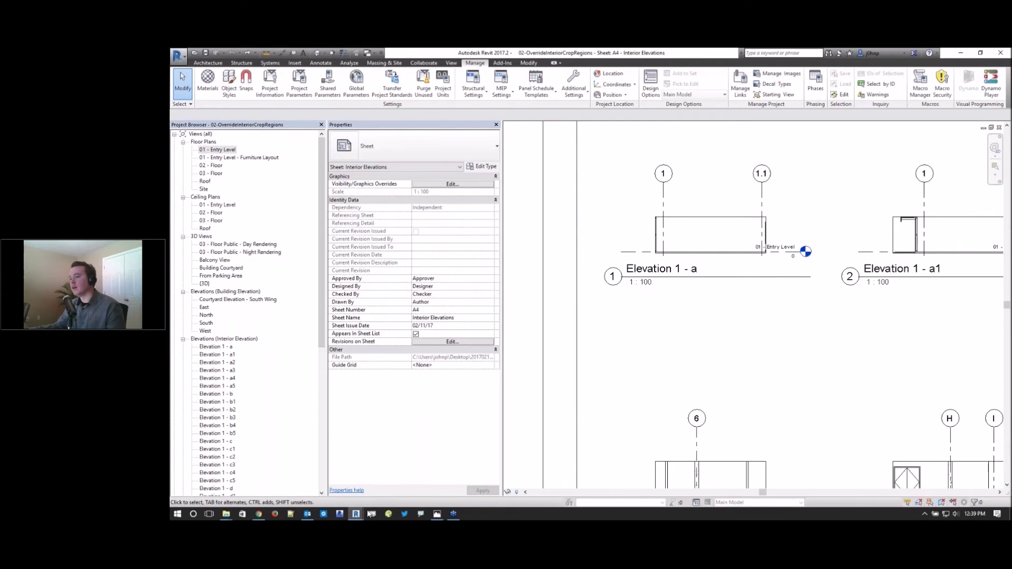
# - Bring Dynamo forward, then deactivate the elevation viewport on the Revit sheet
pyautogui.moveTo(356, 514)
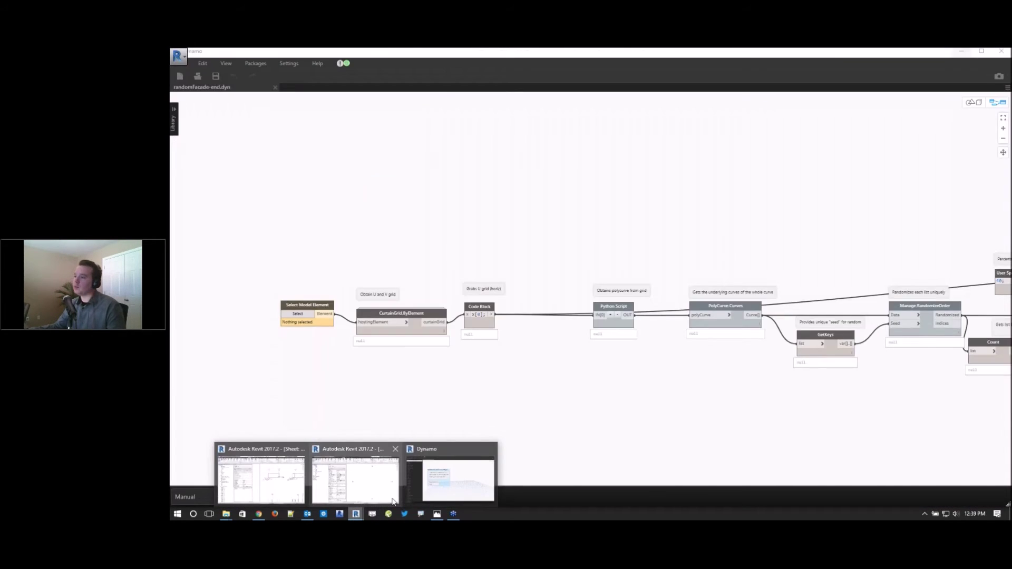
pyautogui.click(393, 502)
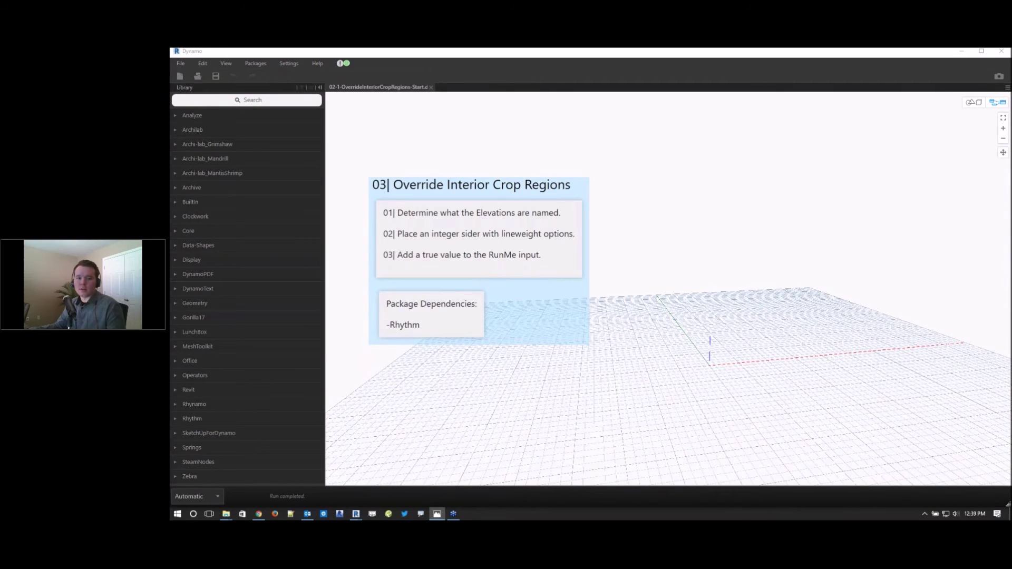
pyautogui.click(742, 207)
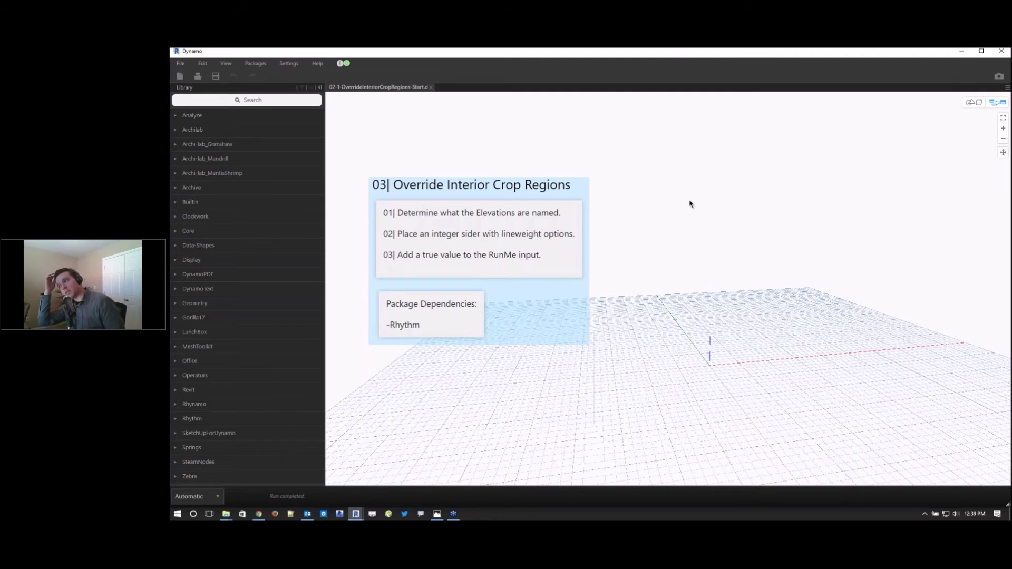
pyautogui.click(962, 51)
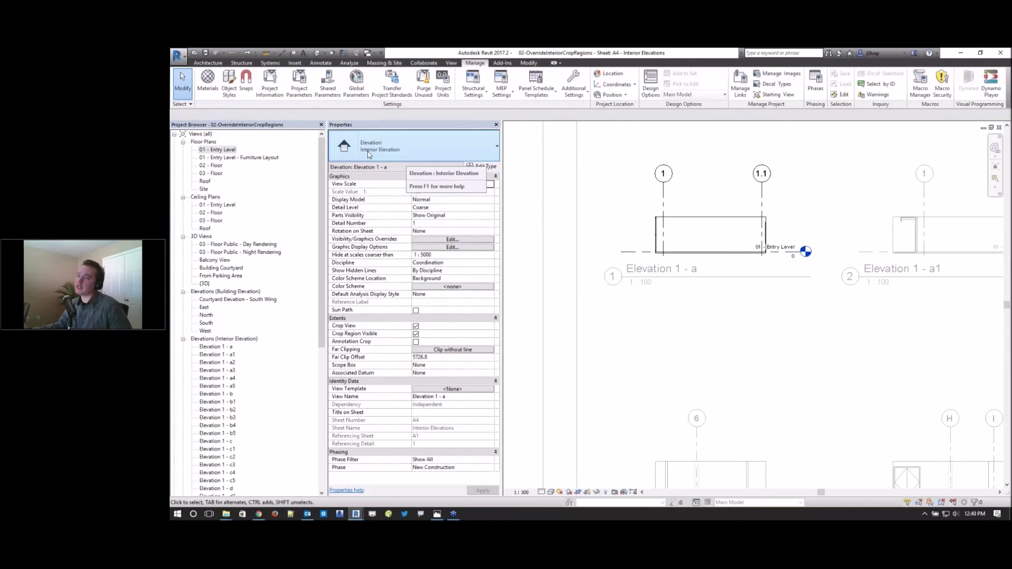
pyautogui.doubleClick(773, 333)
# - Return to the 02-1-OverrideInteriorCropRegions-Start graph and expand the Rhythm package in the library
pyautogui.moveTo(356, 513)
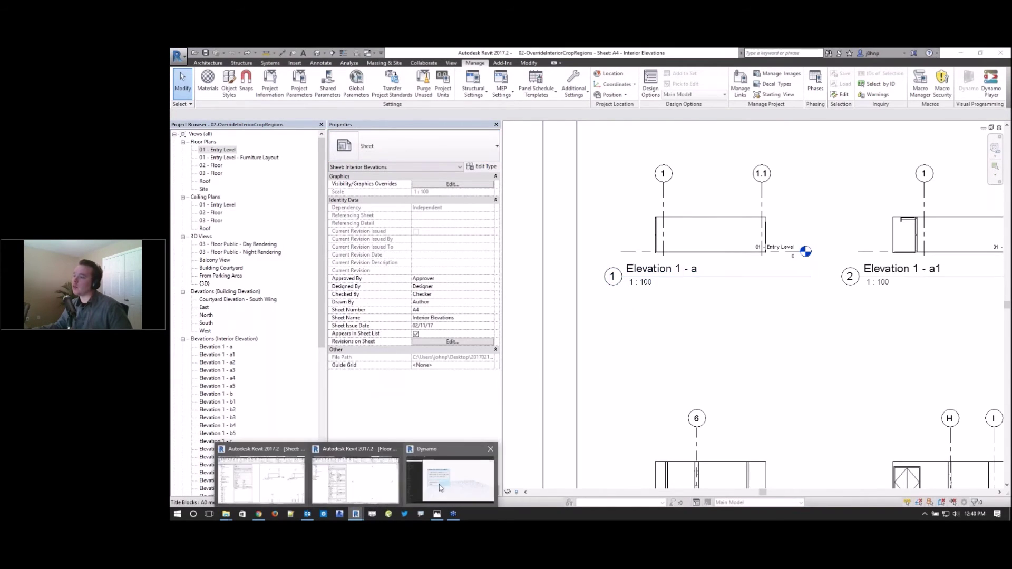
pyautogui.click(451, 477)
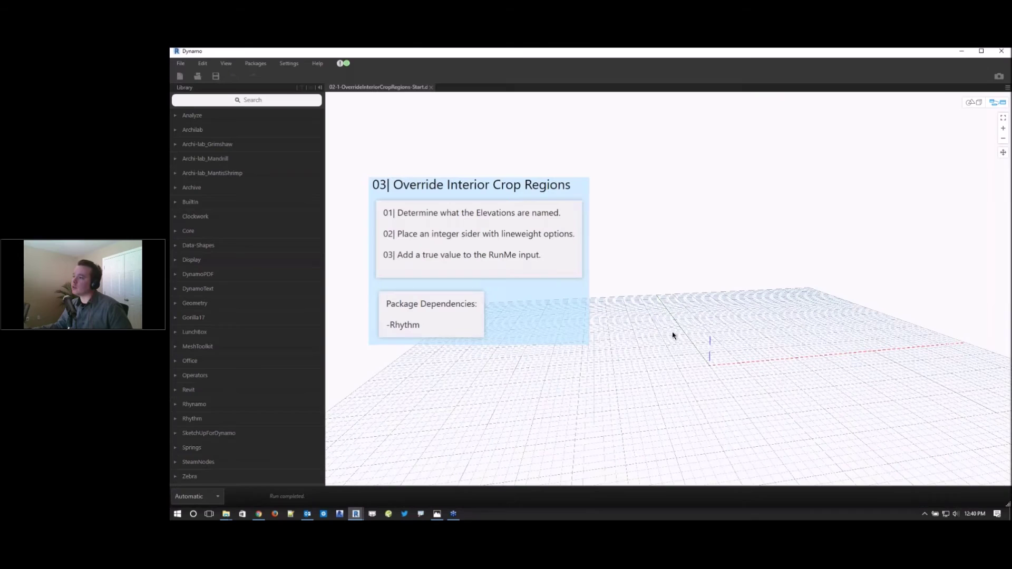
pyautogui.click(232, 422)
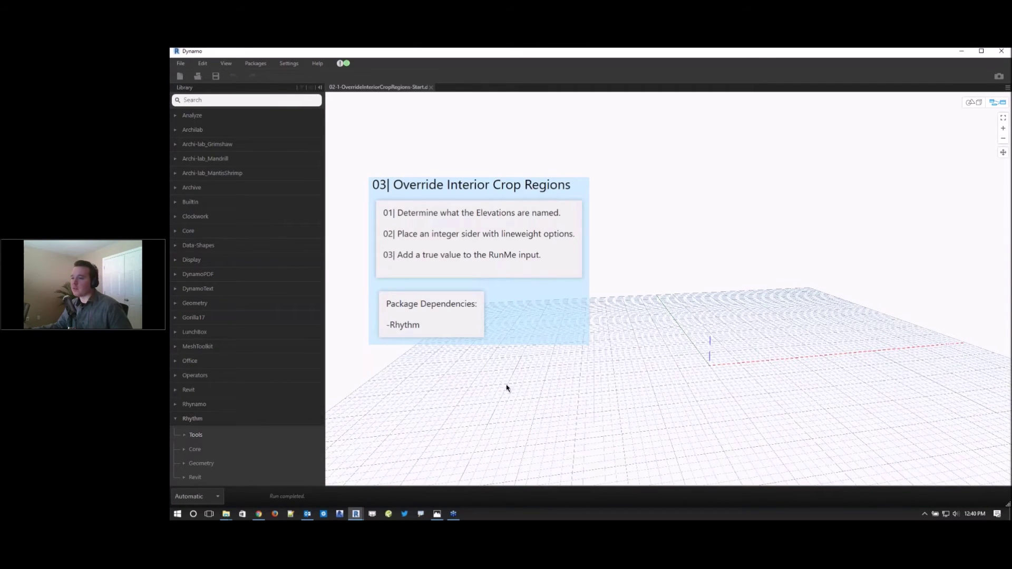
pyautogui.scroll(-3, 507, 388)
pyautogui.scroll(3, 614, 322)
pyautogui.rightClick(615, 315)
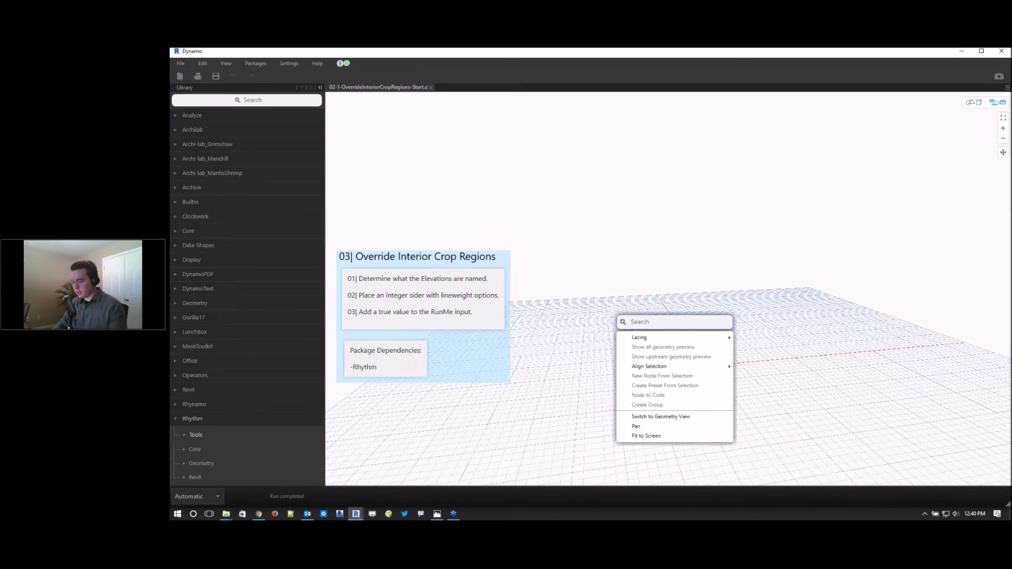
# - Set the run mode to Manual and place a Rhythm.OverrideInteriorCrop node near the note
pyautogui.click(203, 496)
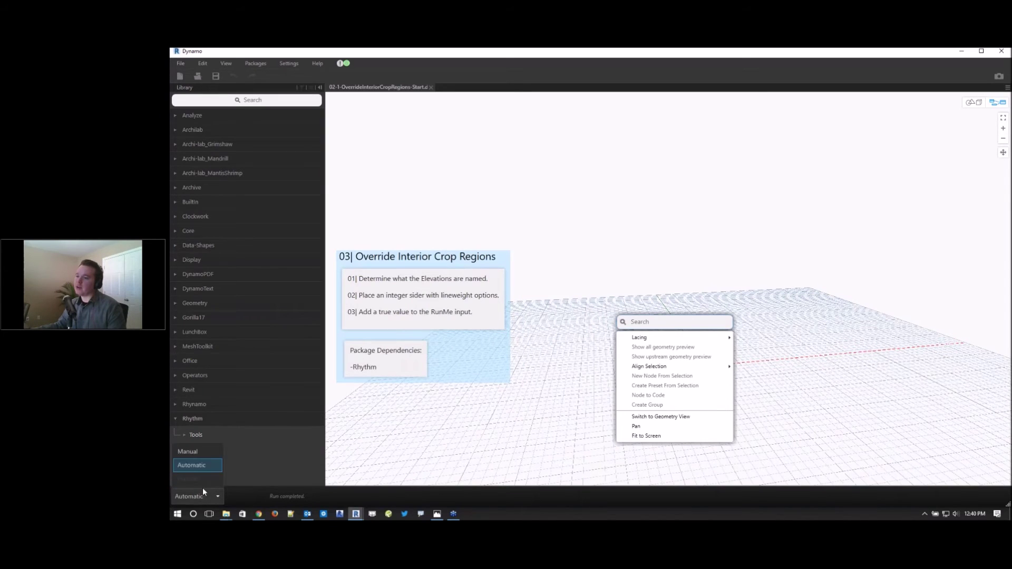
pyautogui.click(196, 457)
pyautogui.rightClick(610, 308)
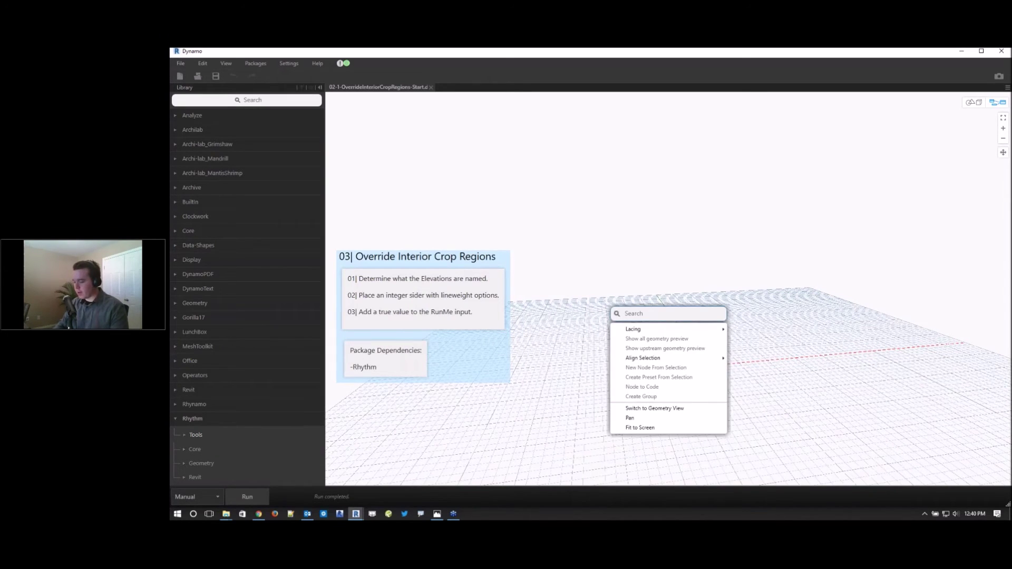
pyautogui.write('override')
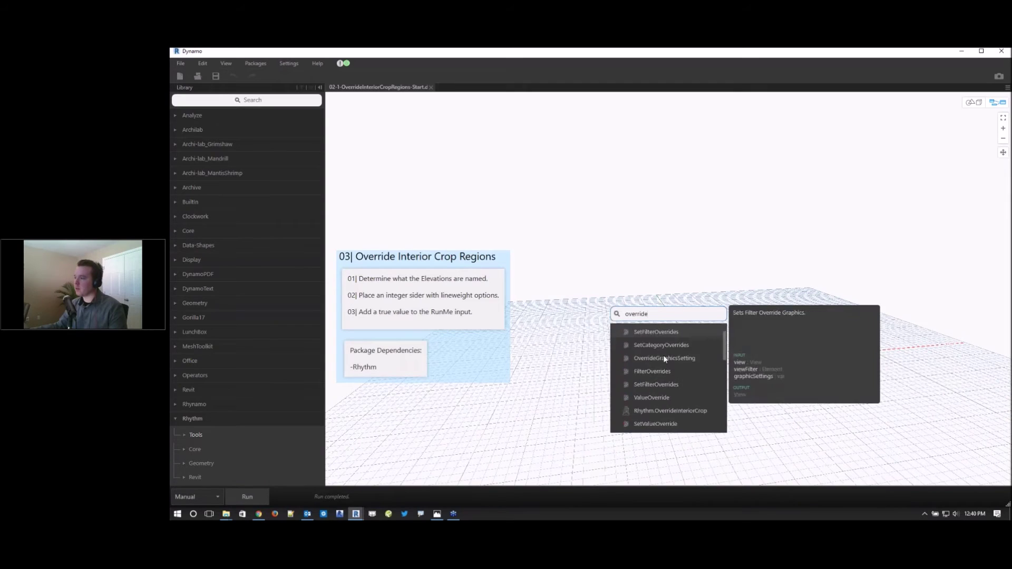
pyautogui.click(673, 385)
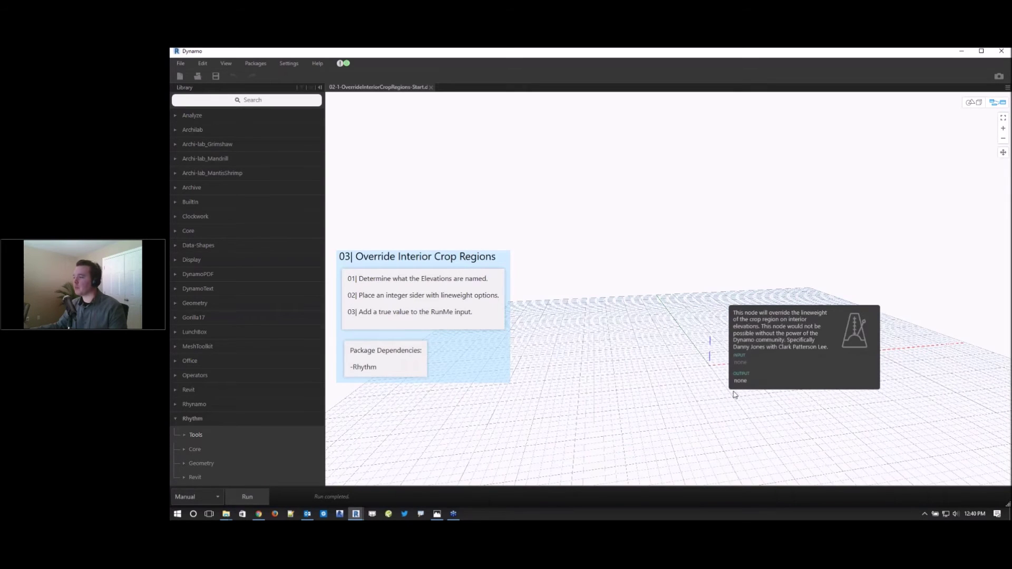
pyautogui.moveTo(735, 394); pyautogui.dragTo(691, 286)
pyautogui.scroll(4, 678, 296)
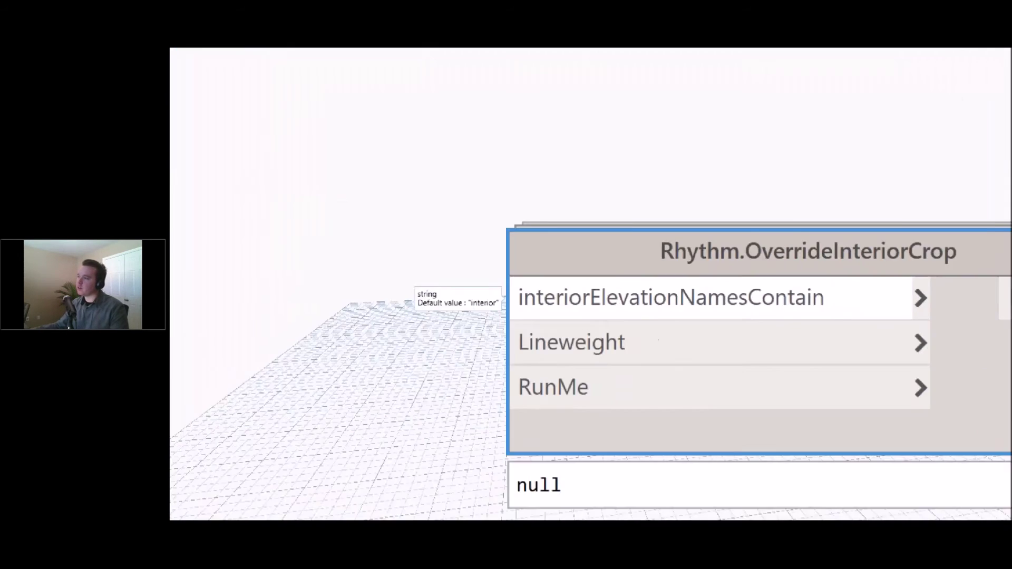
# - Tidy the canvas, then minimize Dynamo to bring the Revit sheet forward
pyautogui.moveTo(498, 312); pyautogui.dragTo(571, 307)
pyautogui.moveTo(411, 309); pyautogui.dragTo(434, 305)
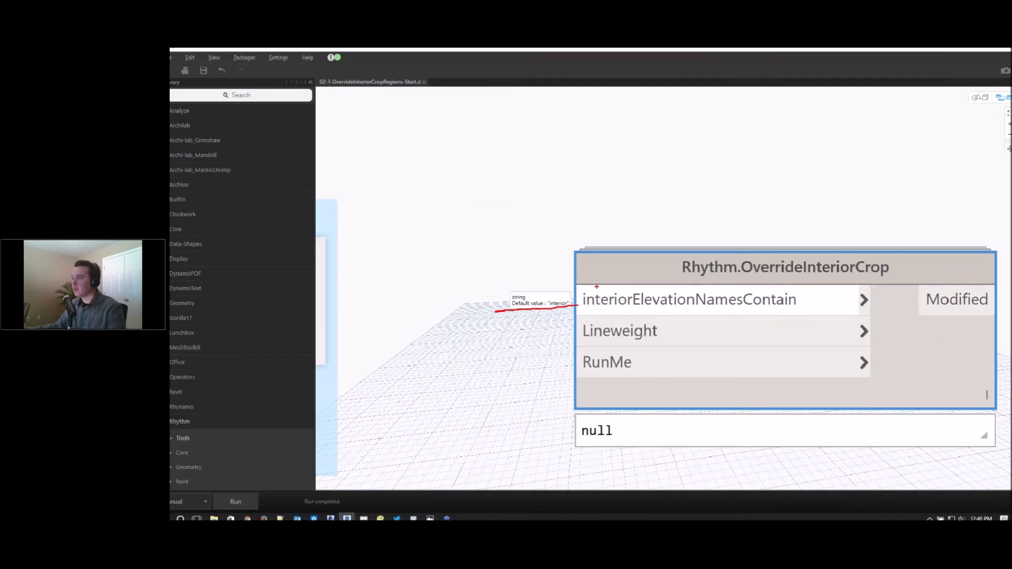
pyautogui.scroll(-5, 964, 375)
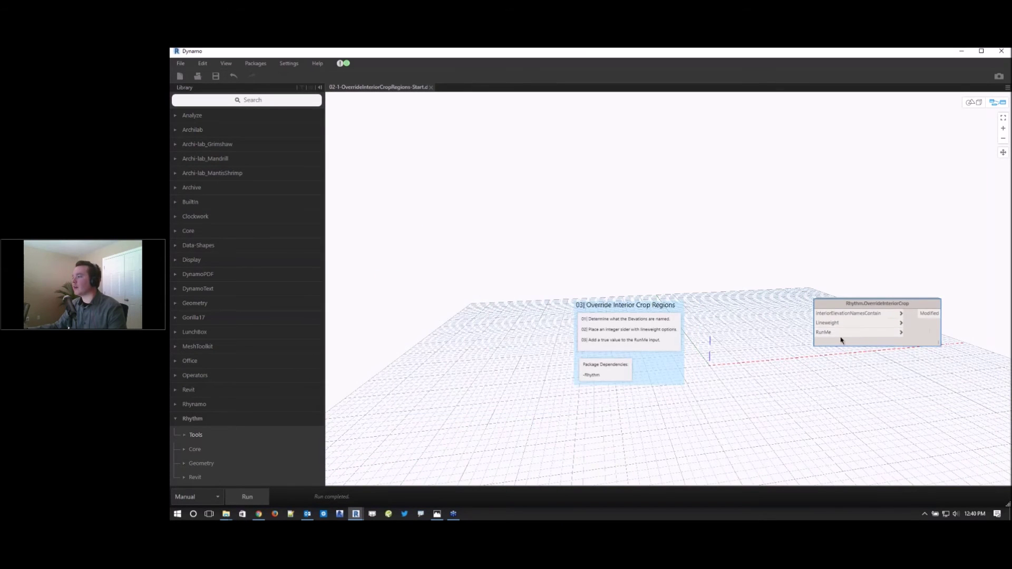
pyautogui.scroll(3, 791, 316)
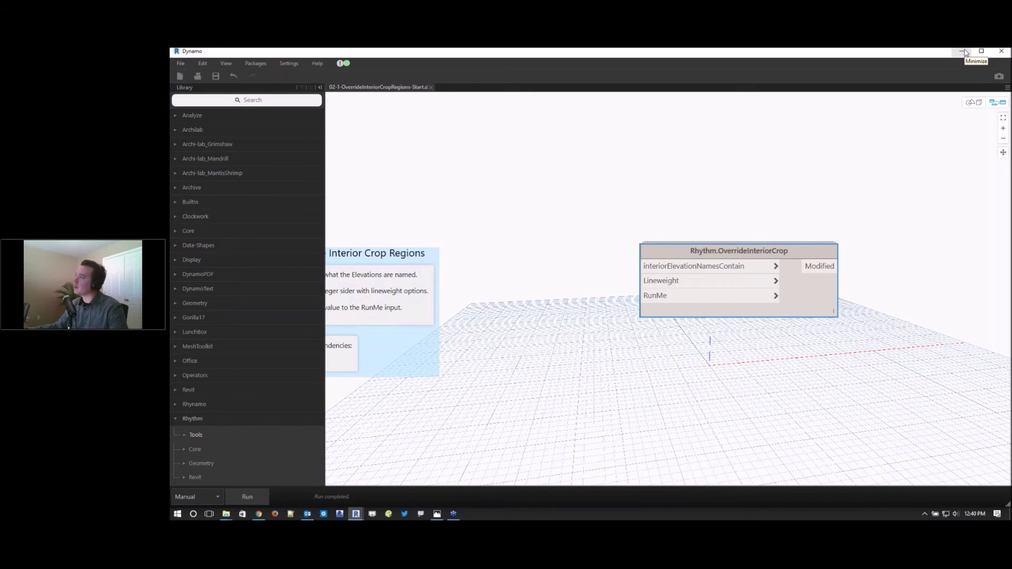
pyautogui.doubleClick(957, 53)
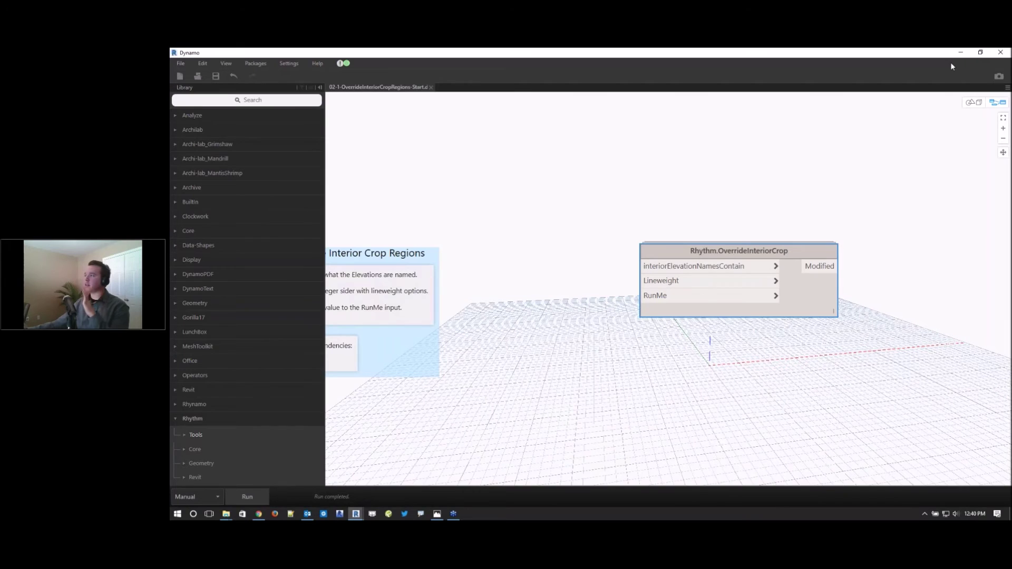
pyautogui.click(960, 52)
pyautogui.scroll(2, 721, 218)
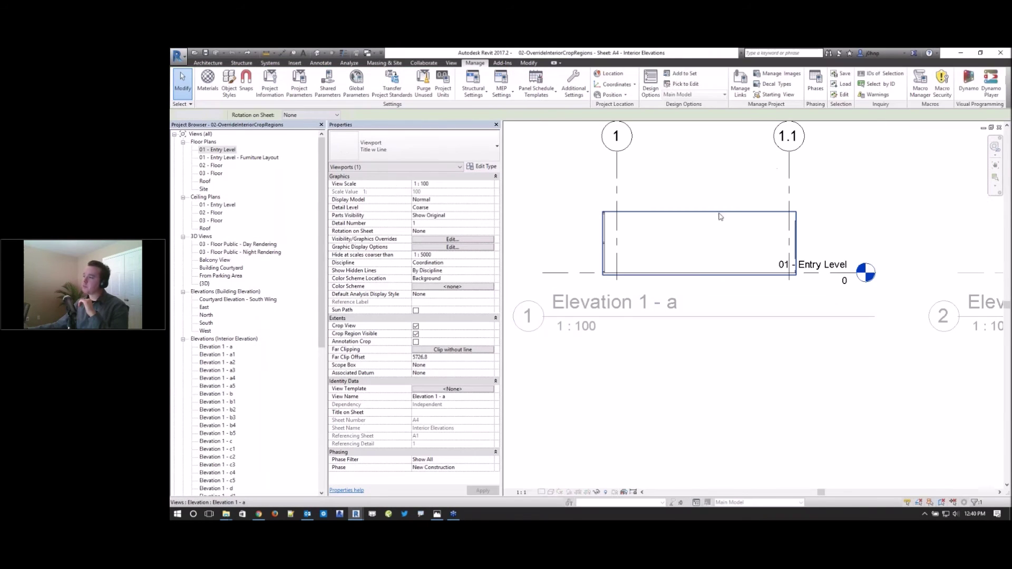
# - Exit the Elevation 1 - a viewport, clear the sheet selection, and return to Dynamo
pyautogui.click(655, 272)
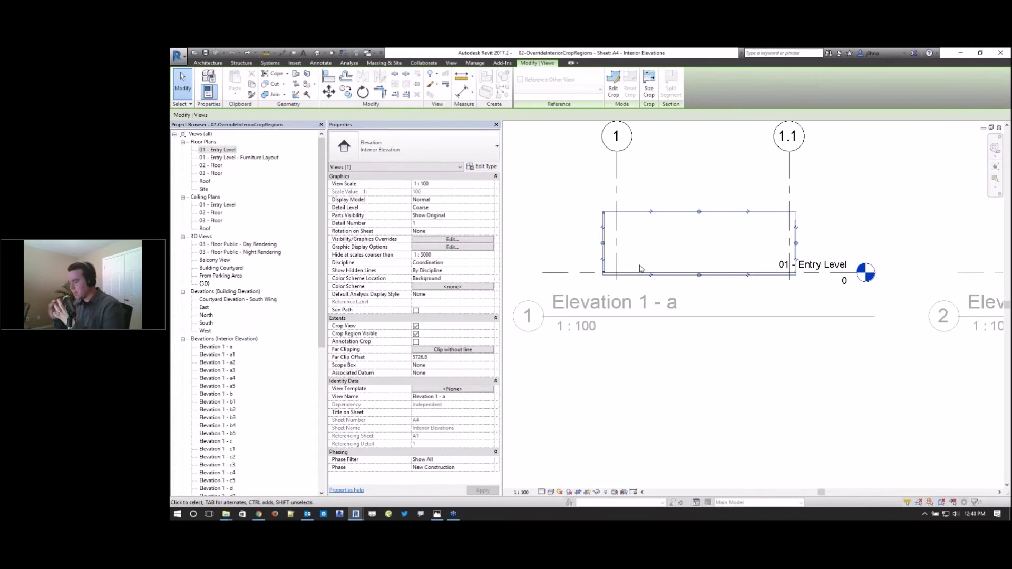
pyautogui.scroll(2, 637, 215)
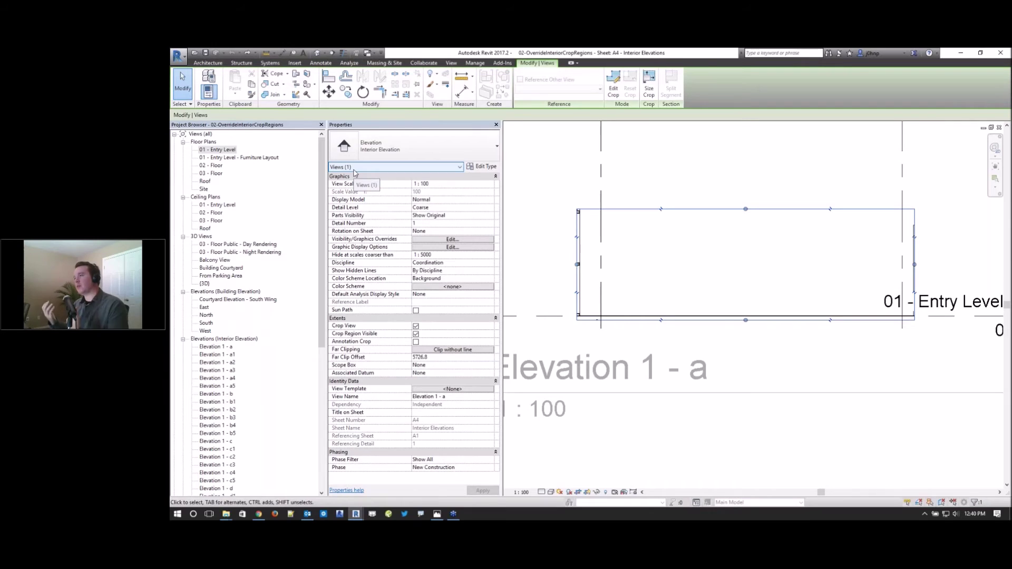
pyautogui.doubleClick(606, 185)
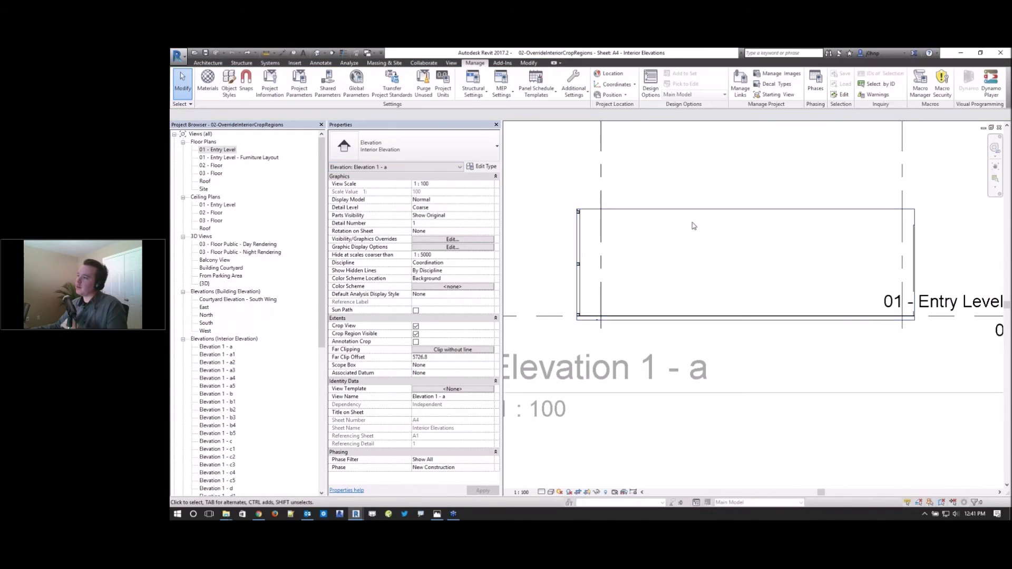
pyautogui.click(616, 311)
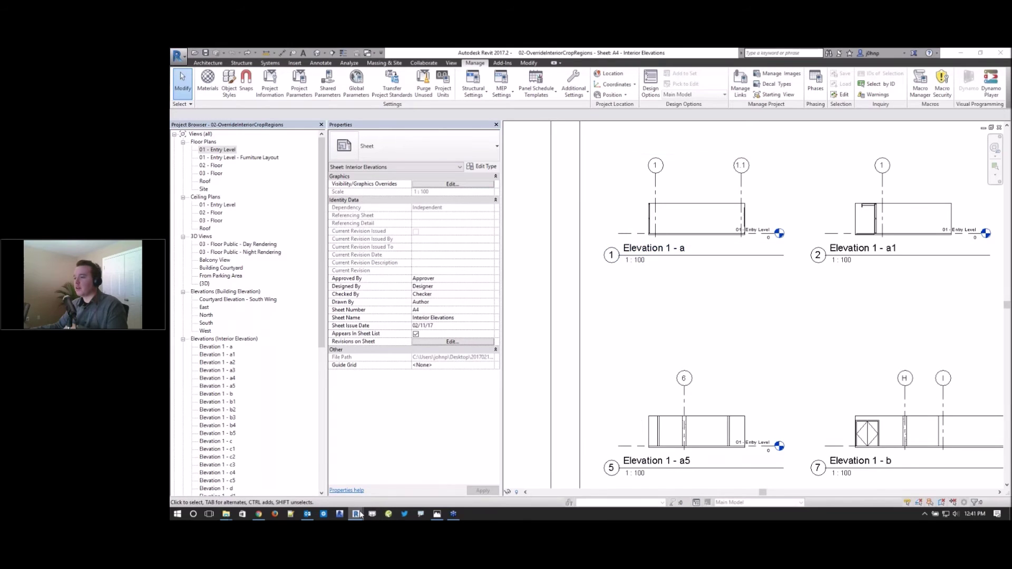
pyautogui.click(435, 475)
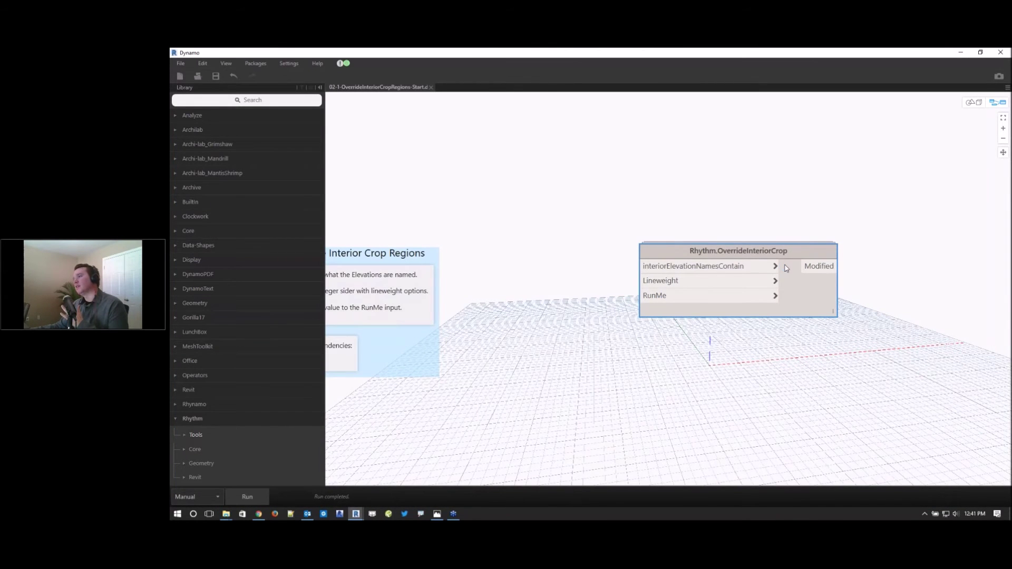
# - Inspect the Rhythm.OverrideInteriorCrop definition's Element.Id and Python Script nodes, then save and close it
pyautogui.doubleClick(738, 251)
pyautogui.scroll(-5, 632, 190)
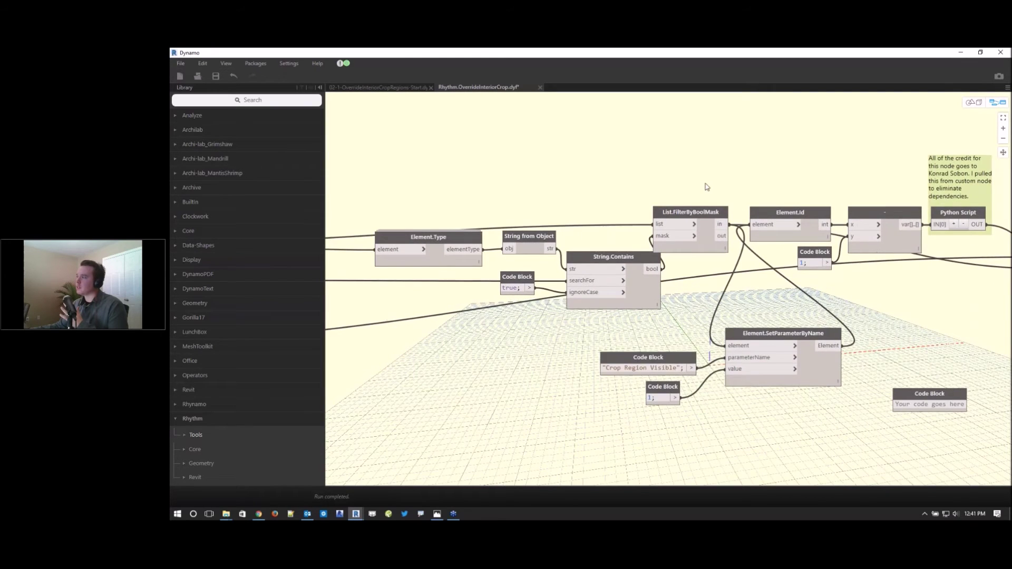
pyautogui.scroll(5, 767, 248)
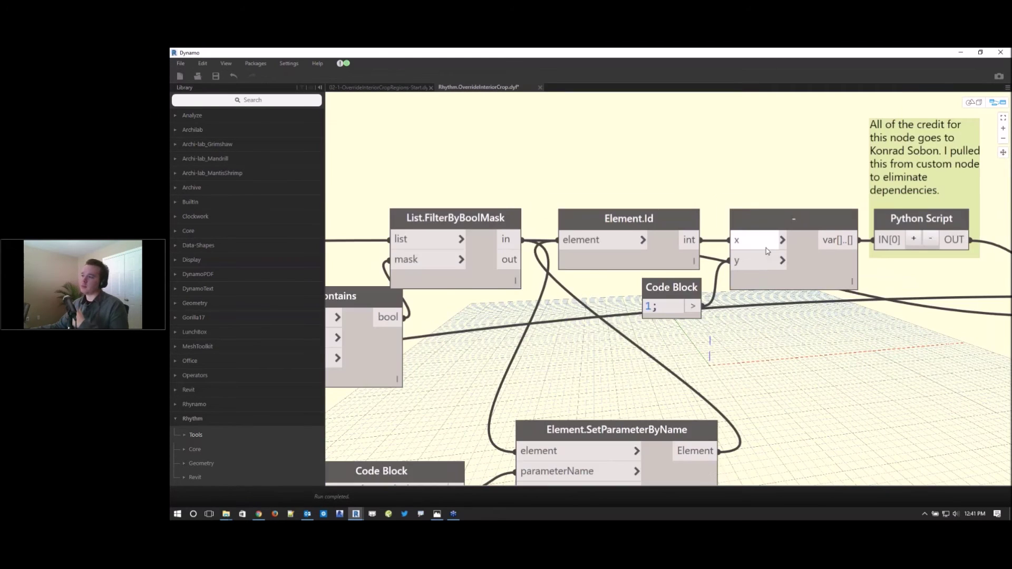
pyautogui.scroll(2, 767, 248)
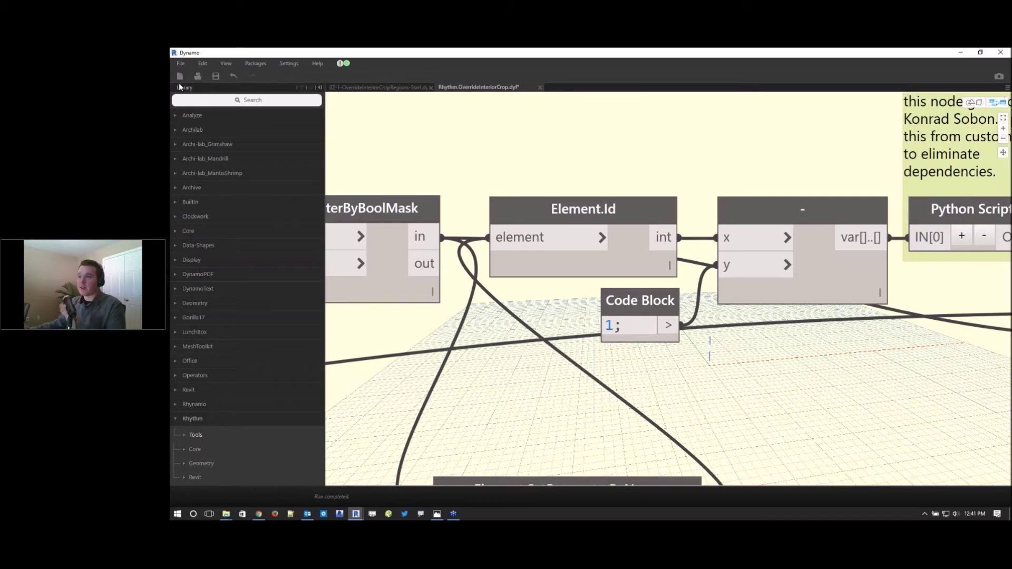
pyautogui.click(215, 76)
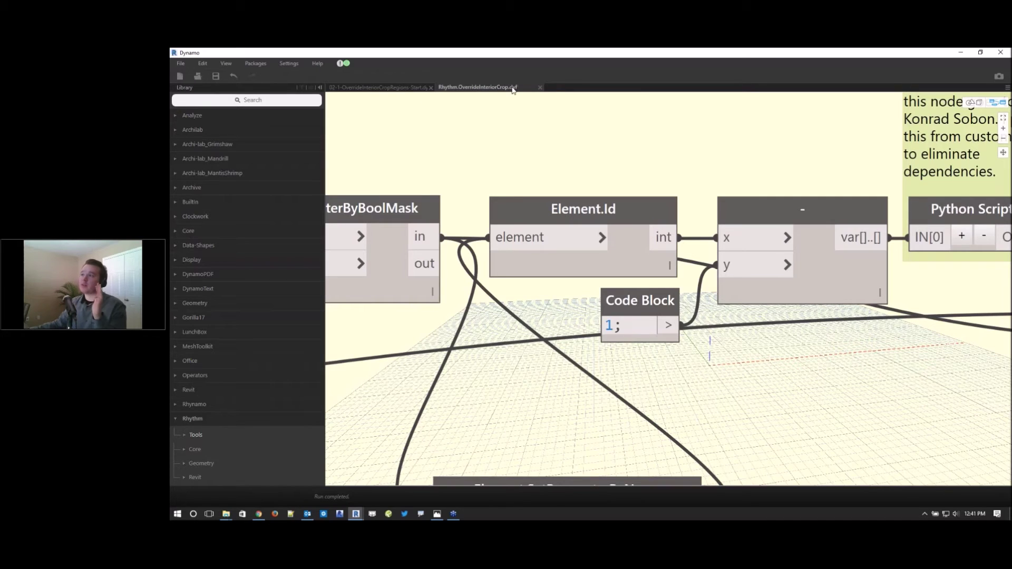
pyautogui.click(540, 87)
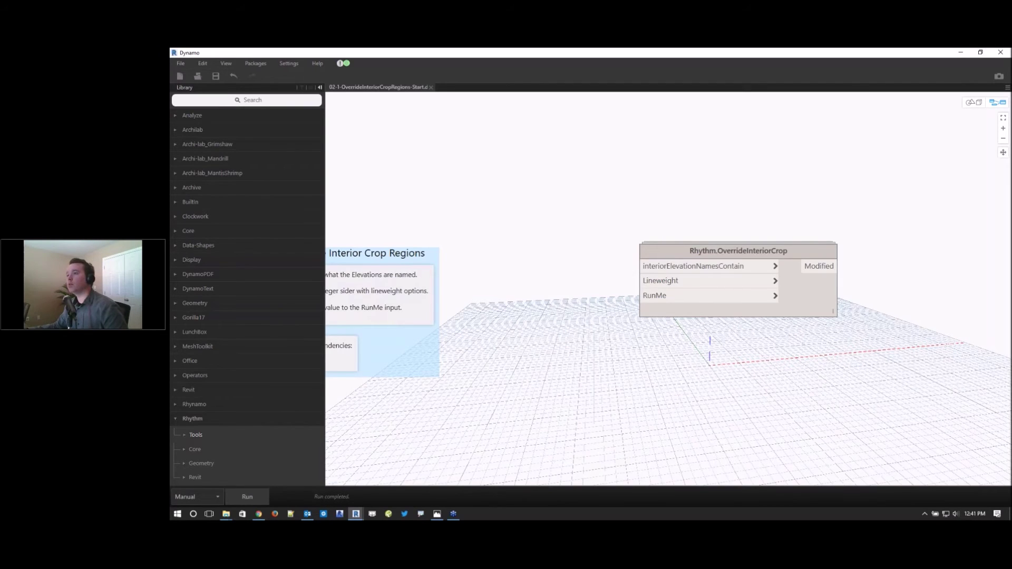
# - Add an Integer Slider with minimum 1 and maximum 16
pyautogui.click(320, 87)
pyautogui.rightClick(445, 373)
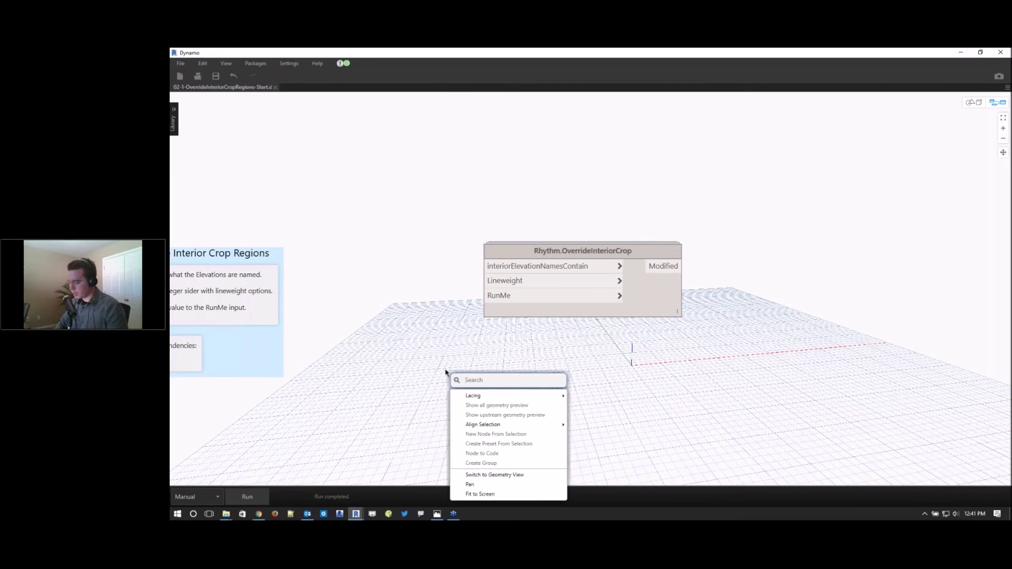
pyautogui.write('integer')
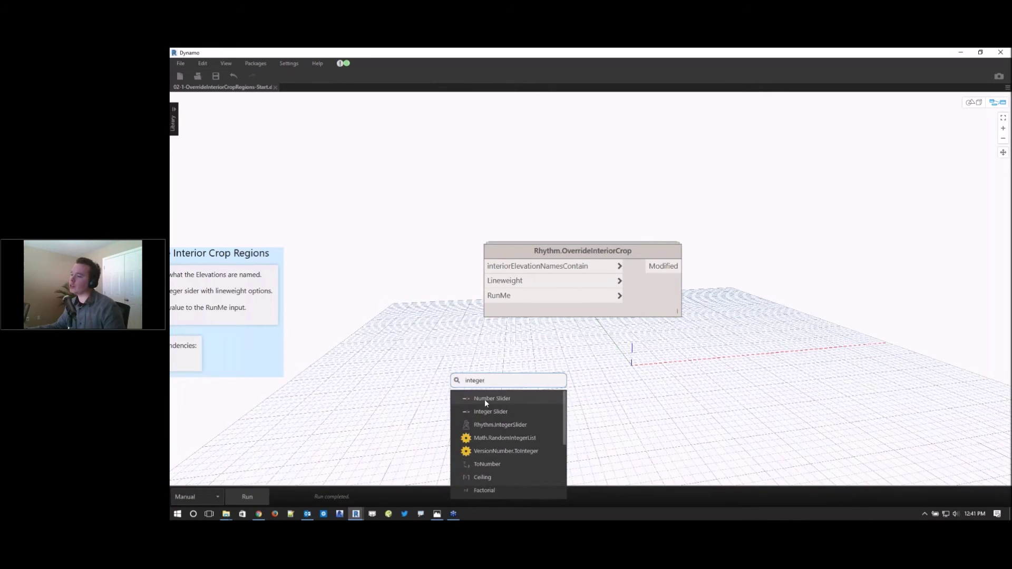
pyautogui.click(500, 413)
pyautogui.moveTo(549, 430); pyautogui.dragTo(477, 399)
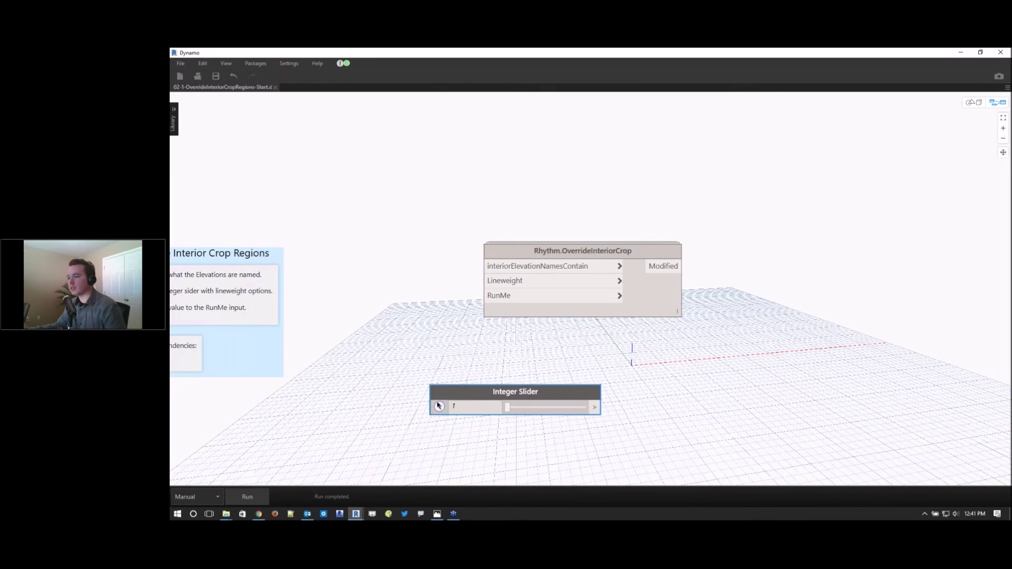
pyautogui.click(438, 407)
pyautogui.click(478, 427)
pyautogui.write('1')
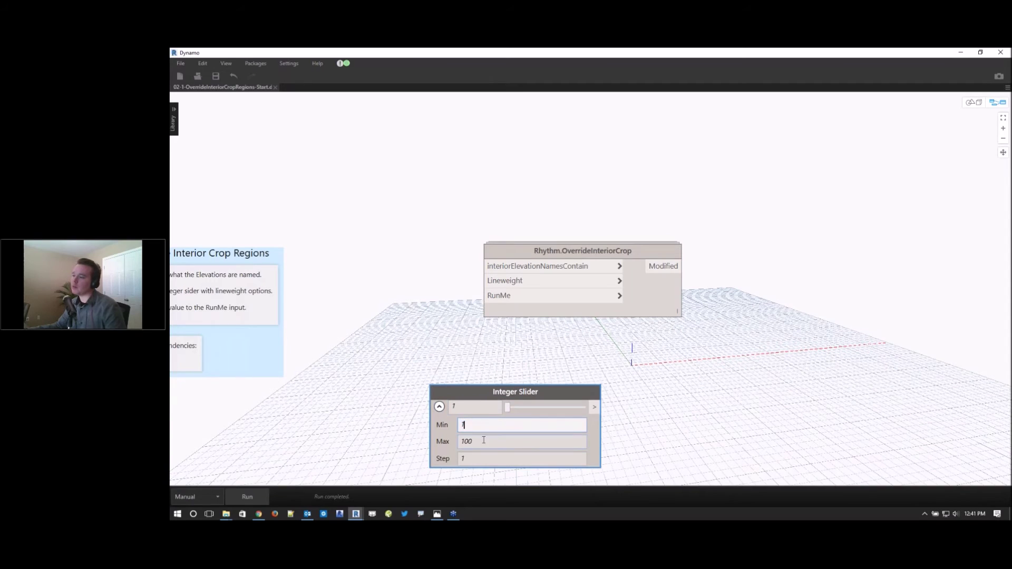
pyautogui.click(483, 440)
pyautogui.write('16')
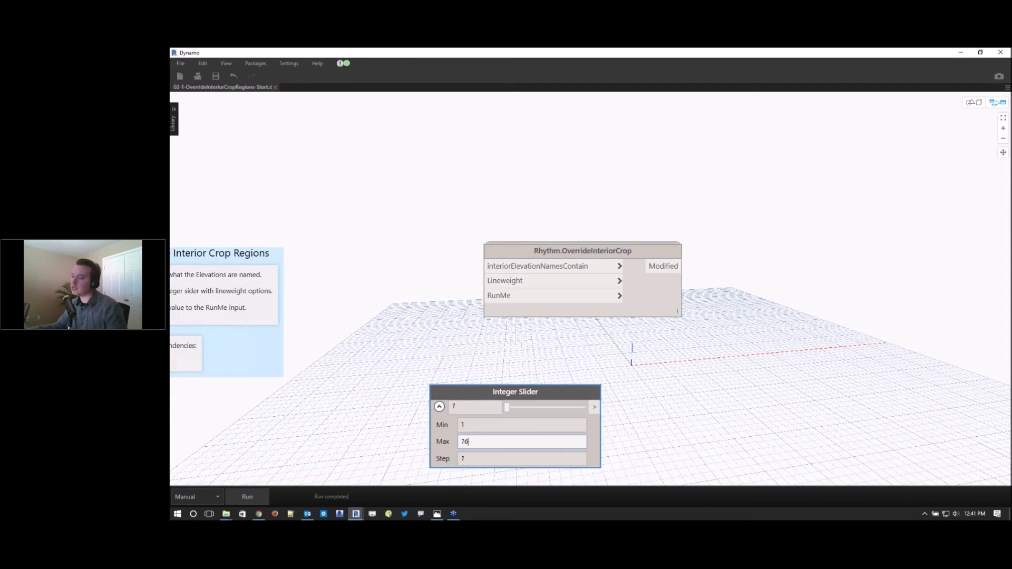
pyautogui.click(439, 407)
# - Place the slider beside the crop-override node and tile Dynamo alongside Revit
pyautogui.moveTo(464, 392); pyautogui.dragTo(416, 363)
pyautogui.moveTo(640, 309); pyautogui.dragTo(756, 311)
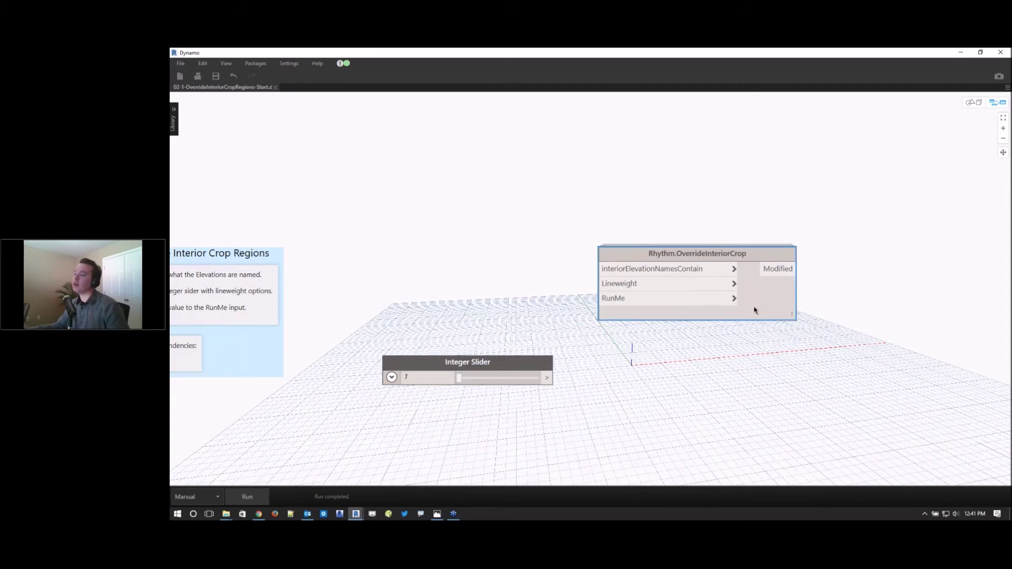
pyautogui.moveTo(507, 364); pyautogui.dragTo(512, 325)
pyautogui.scroll(3, 561, 349)
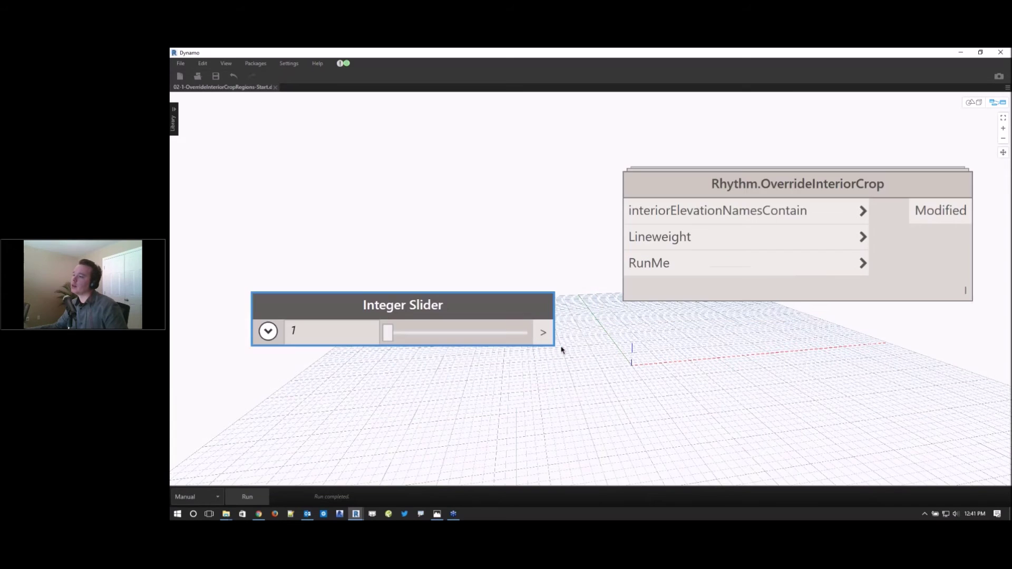
pyautogui.scroll(-3, 562, 350)
pyautogui.moveTo(741, 56); pyautogui.dragTo(174, 158)
pyautogui.click(745, 271)
# - Connect the Integer Slider to the Lineweight input
pyautogui.scroll(-4, 744, 272)
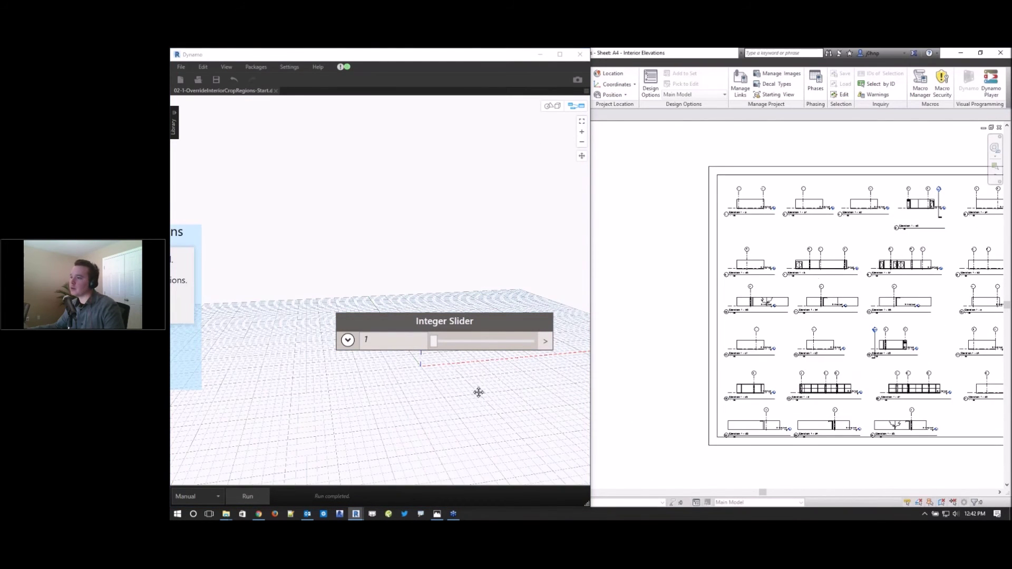
pyautogui.scroll(-3, 479, 393)
pyautogui.scroll(4, 445, 286)
pyautogui.moveTo(396, 305); pyautogui.dragTo(477, 275)
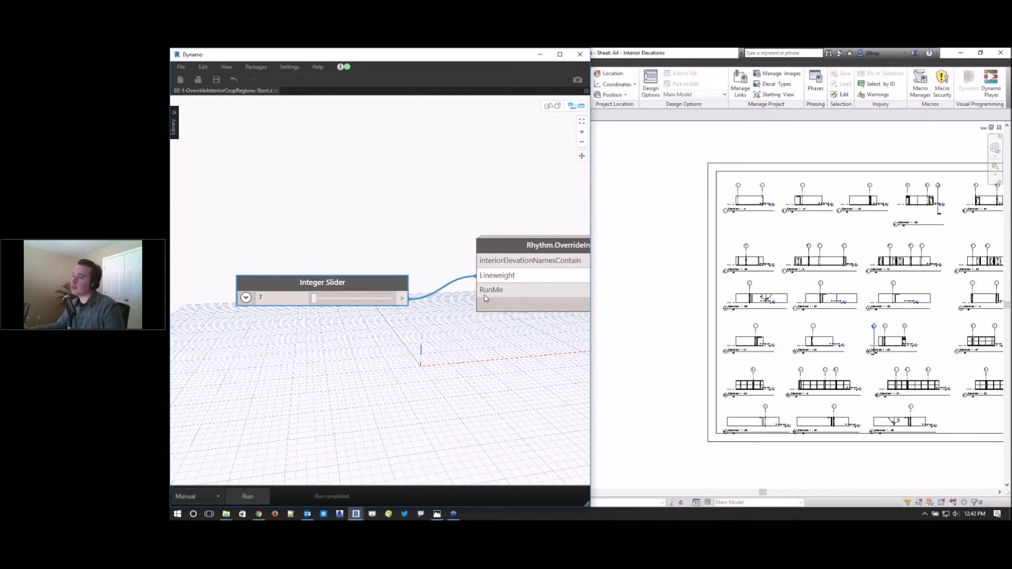
# - Add a Boolean node and connect it to the RunMe input
pyautogui.rightClick(381, 350)
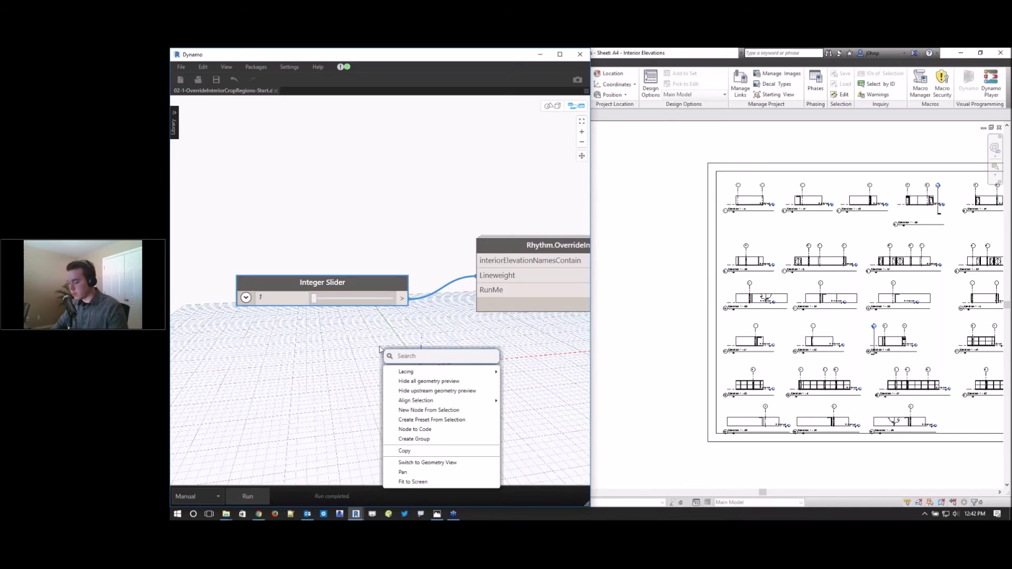
pyautogui.write('bool')
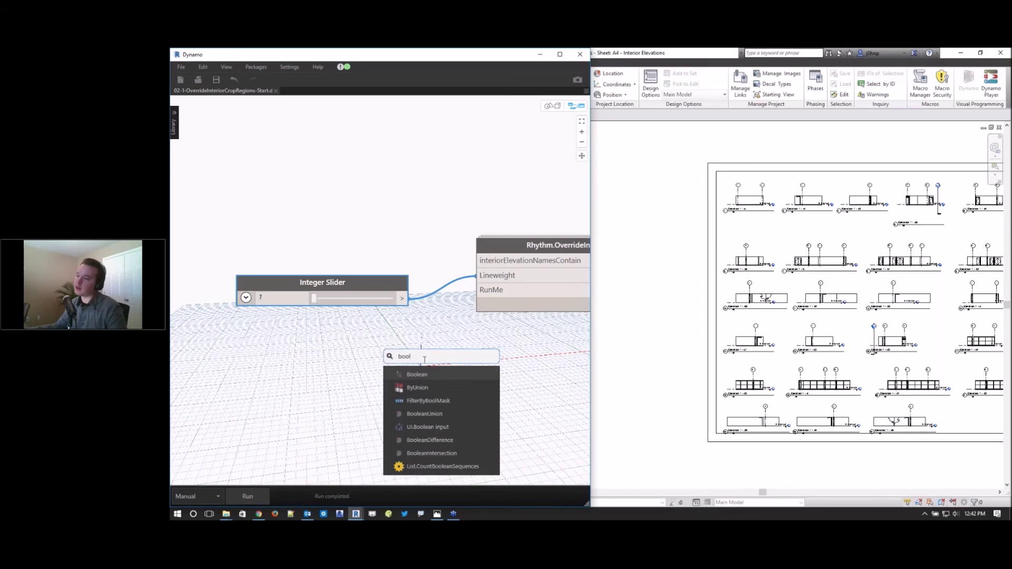
pyautogui.click(428, 374)
pyautogui.moveTo(493, 391); pyautogui.dragTo(492, 294)
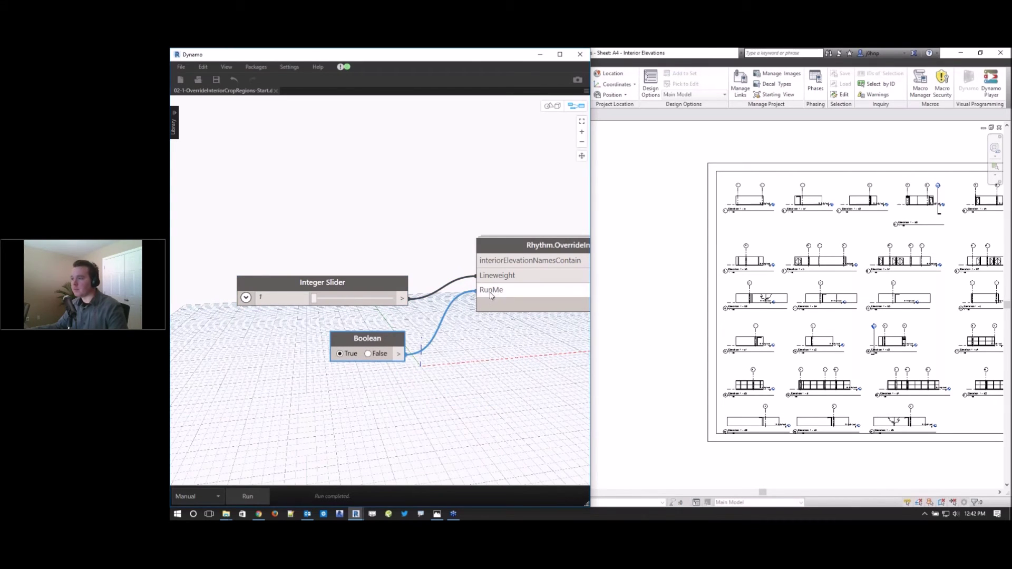
# - Switch the graph's run mode to Automatic
pyautogui.click(506, 386)
pyautogui.click(213, 491)
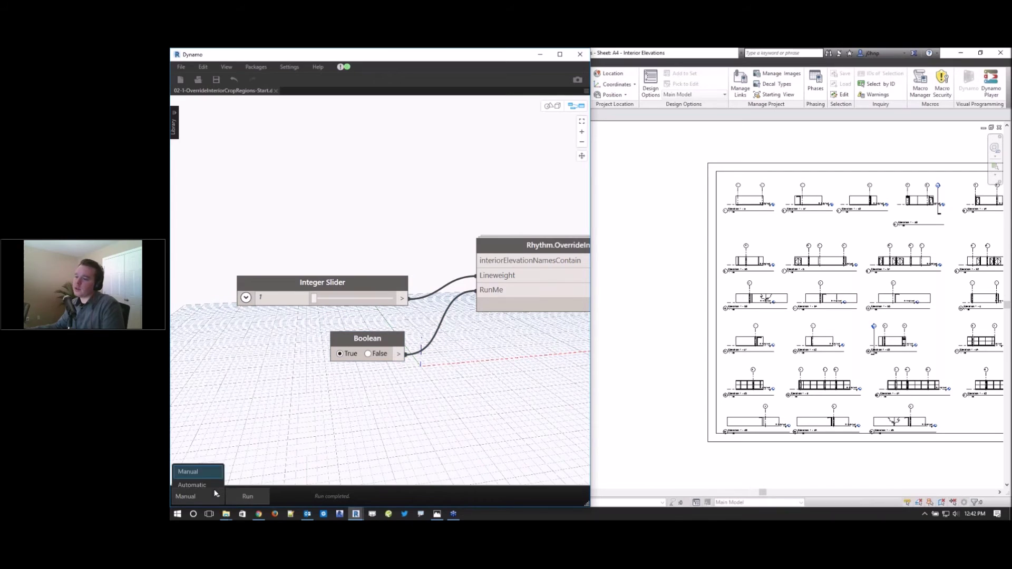
pyautogui.click(198, 484)
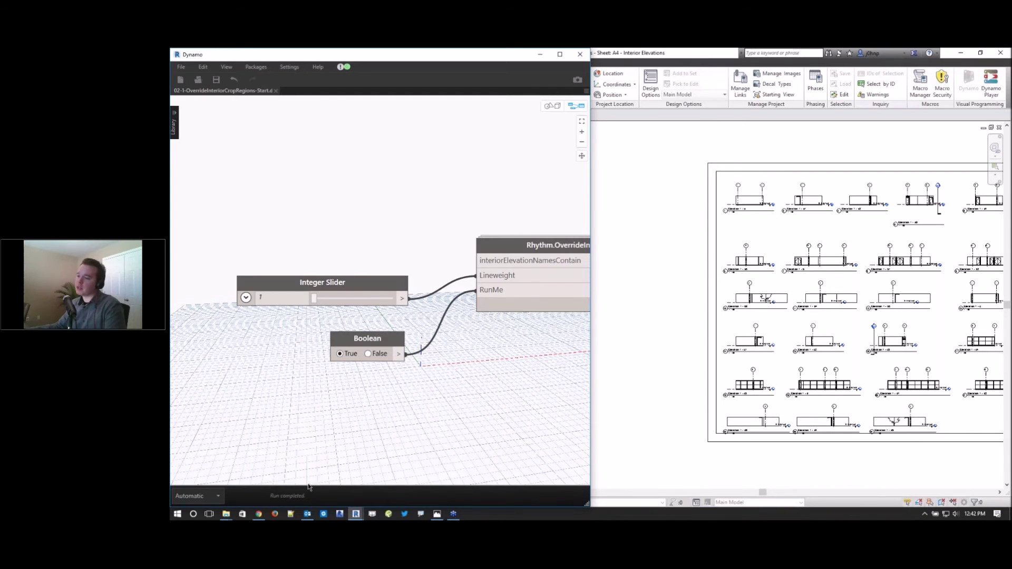
pyautogui.click(763, 226)
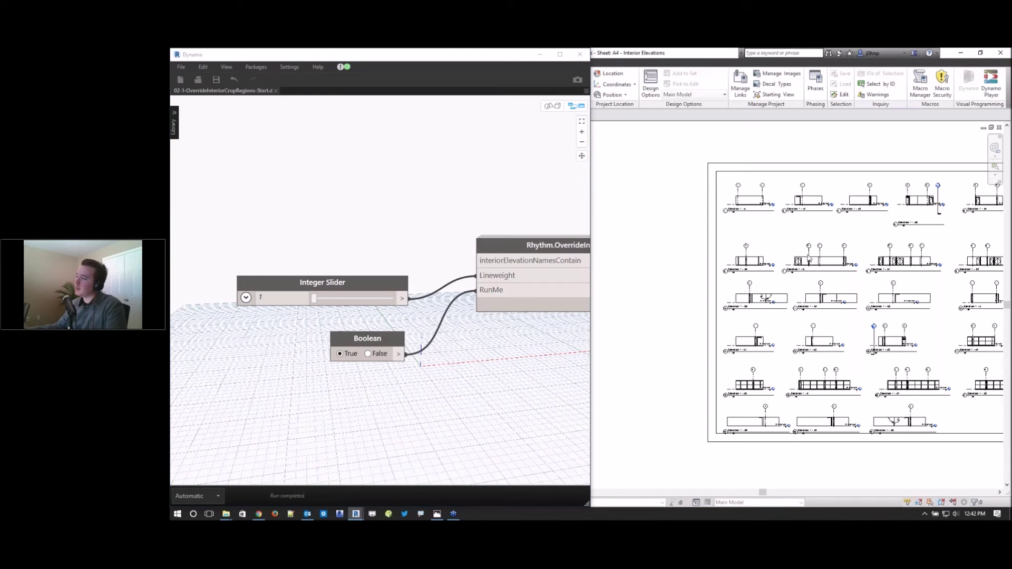
# - Slide the crop lineweight through 7, 14 and 15, then settle on 10
pyautogui.scroll(1, 809, 259)
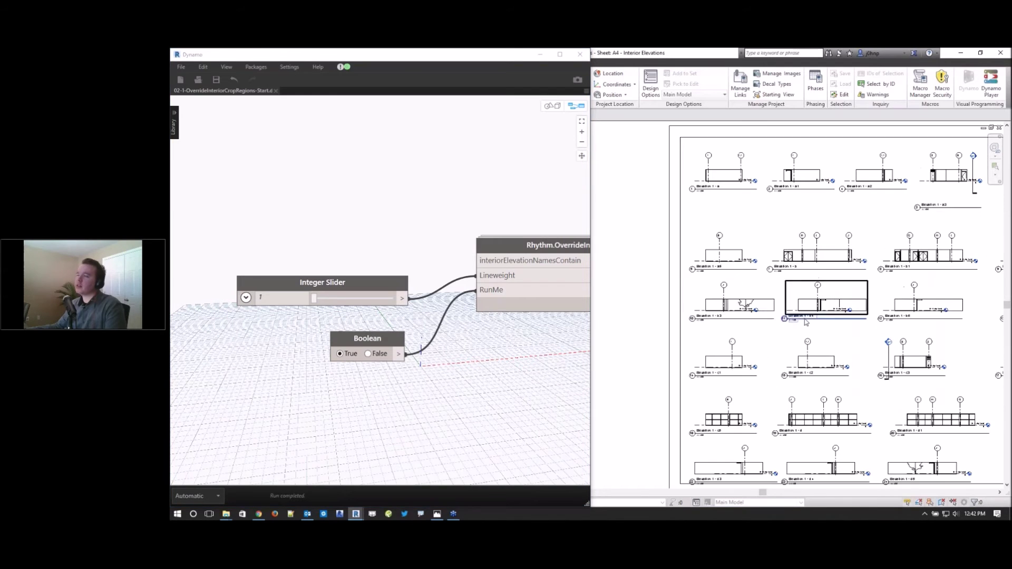
pyautogui.click(314, 299)
pyautogui.moveTo(323, 303); pyautogui.dragTo(385, 304)
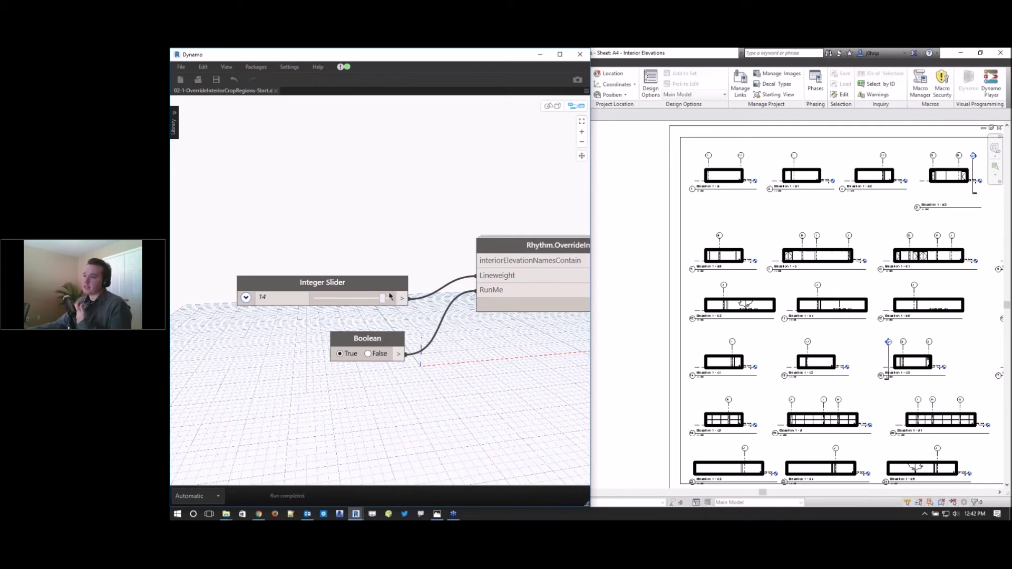
pyautogui.click(391, 299)
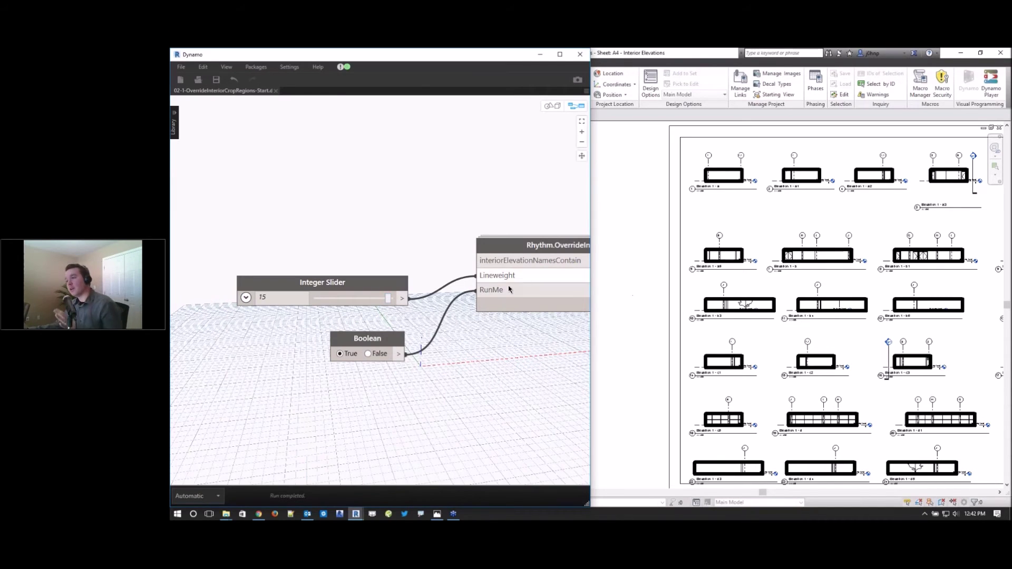
pyautogui.moveTo(482, 306)
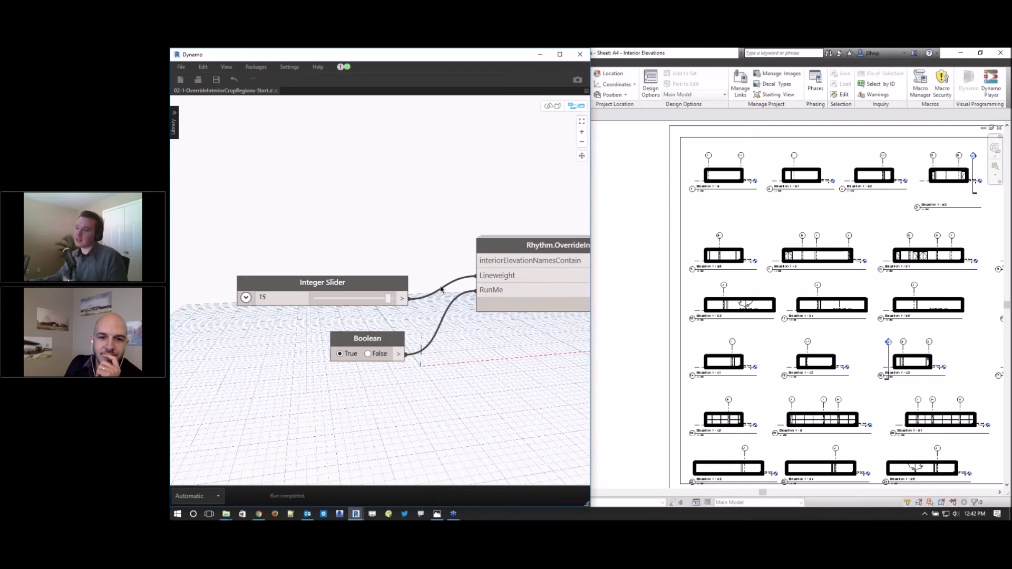
pyautogui.moveTo(391, 300); pyautogui.dragTo(363, 305)
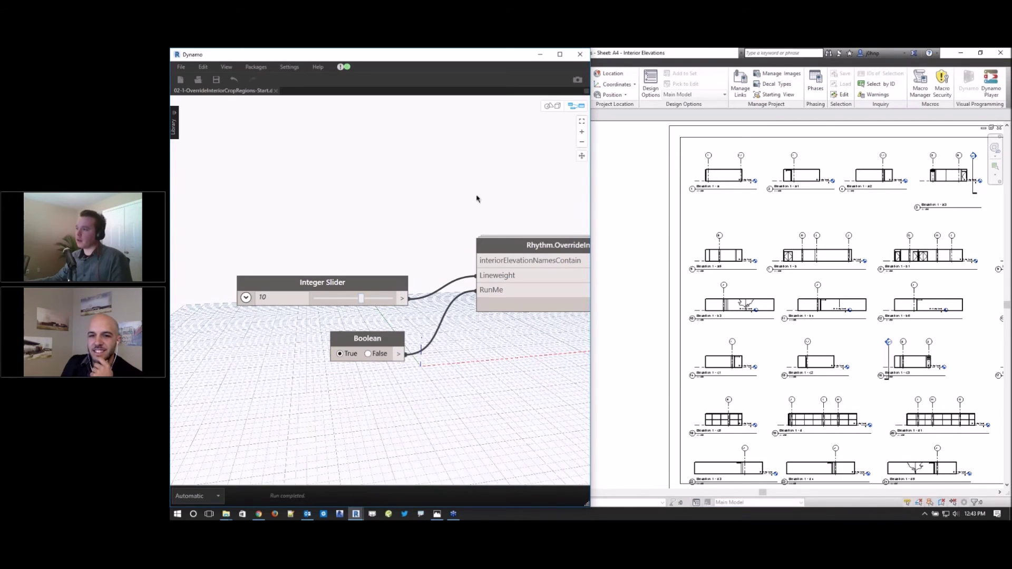
pyautogui.scroll(-2, 477, 199)
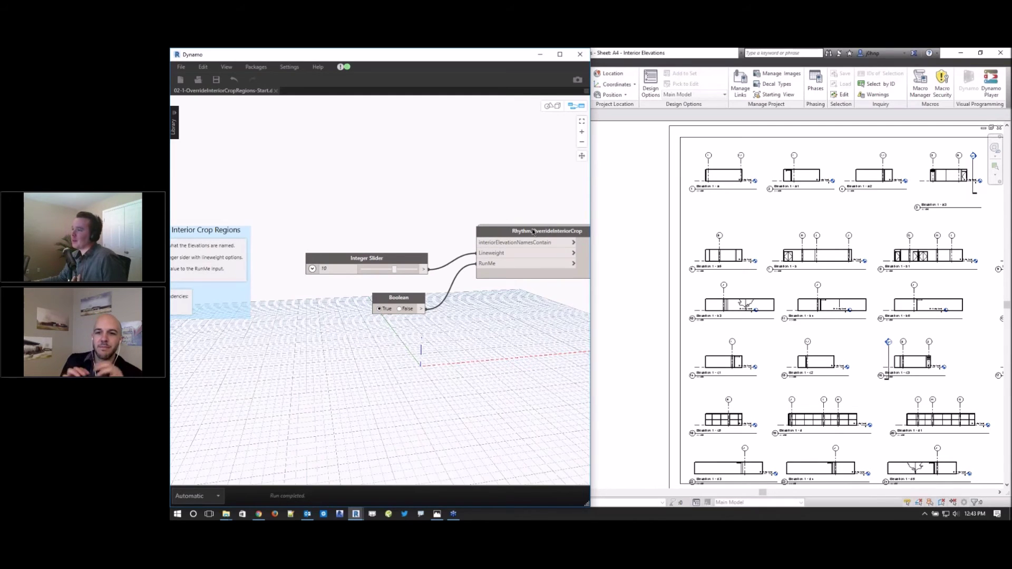
# - Adjust the lineweight slider through 8, 6 and 9, ending at 7
pyautogui.moveTo(532, 231); pyautogui.dragTo(516, 243)
pyautogui.scroll(5, 712, 264)
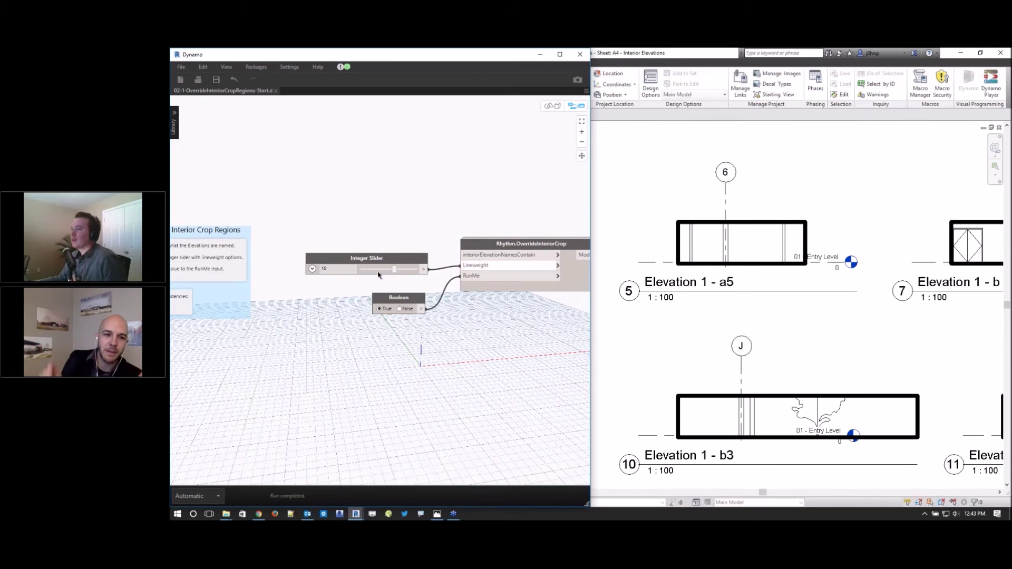
pyautogui.click(389, 270)
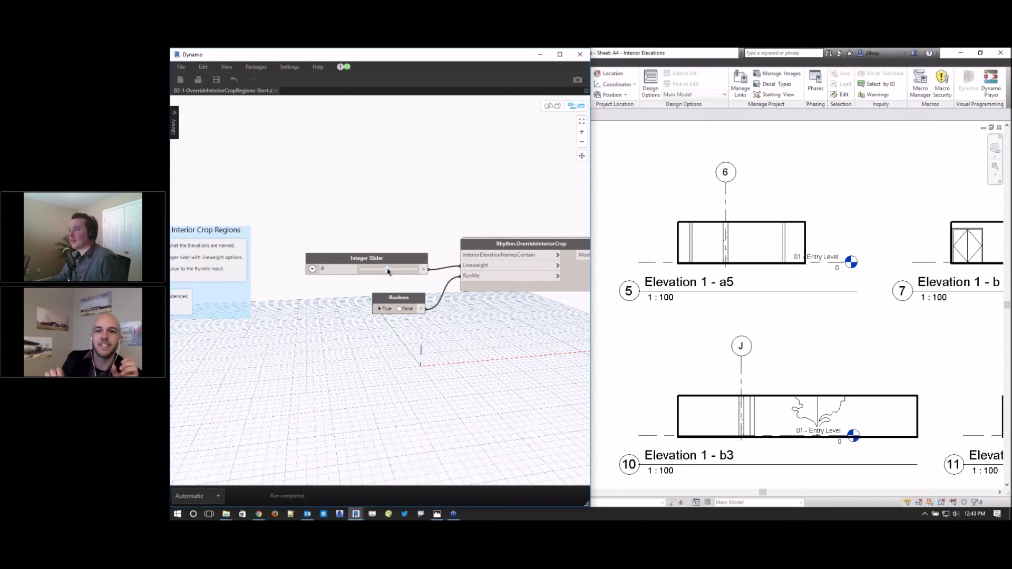
pyautogui.moveTo(381, 272); pyautogui.dragTo(380, 273)
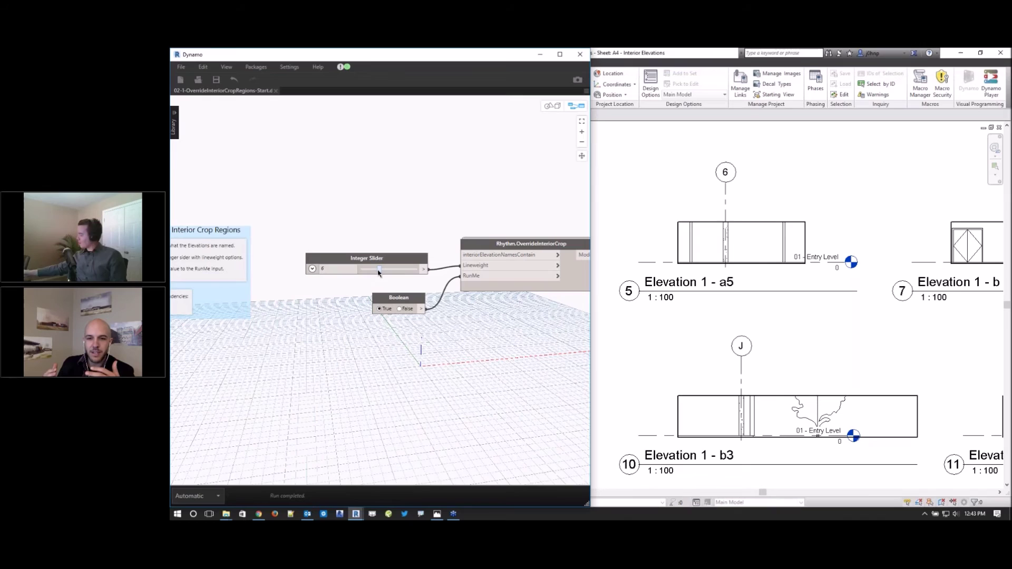
pyautogui.moveTo(382, 270)
pyautogui.mouseDown()
pyautogui.moveTo(372, 273)
pyautogui.moveTo(420, 274)
pyautogui.moveTo(379, 279)
pyautogui.mouseUp()
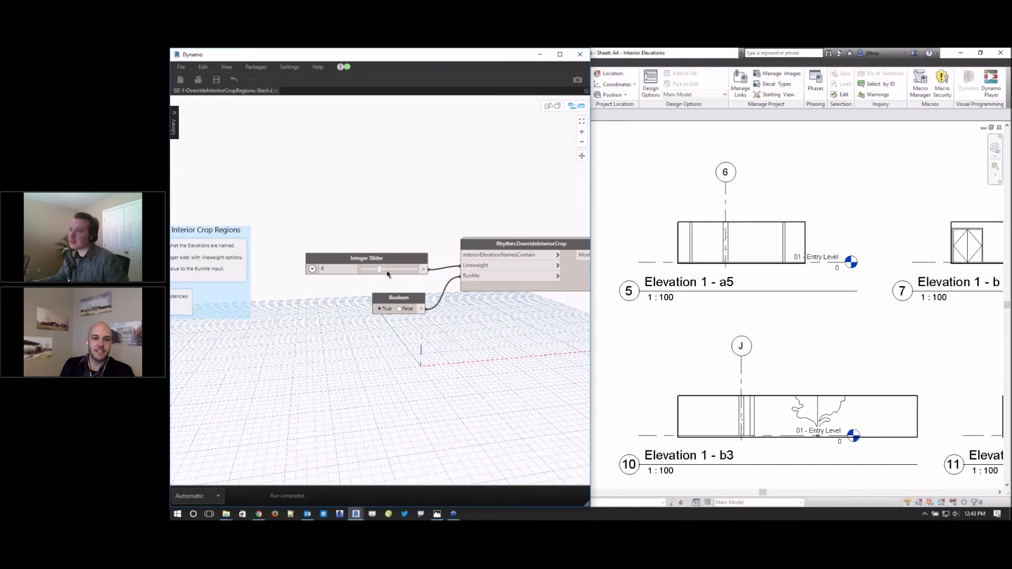
pyautogui.moveTo(390, 272); pyautogui.dragTo(391, 272)
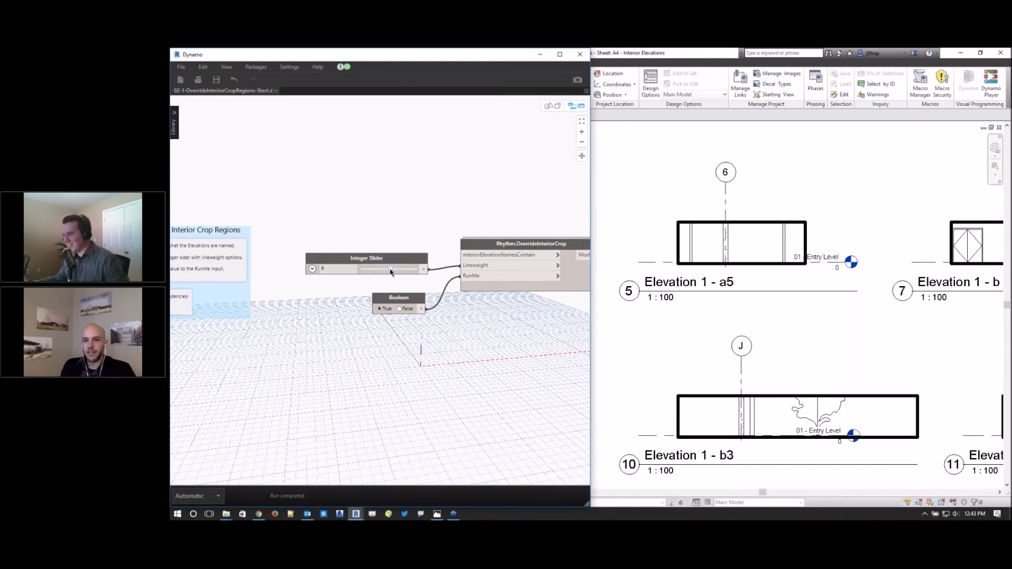
# - Reposition the crop-override node and close Dynamo without saving
pyautogui.moveTo(498, 284); pyautogui.dragTo(490, 301)
pyautogui.scroll(5, 441, 317)
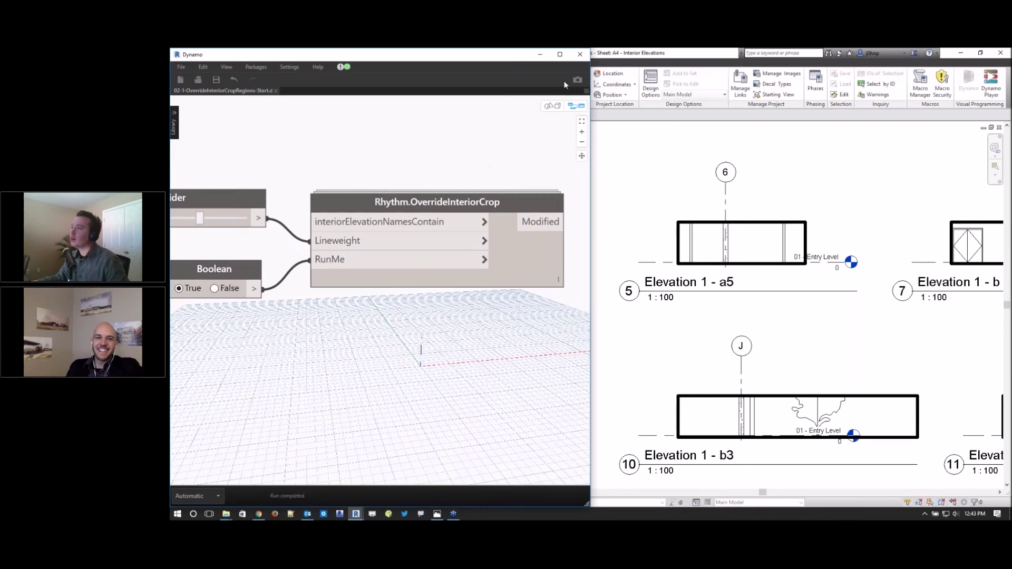
pyautogui.click(580, 55)
pyautogui.click(434, 310)
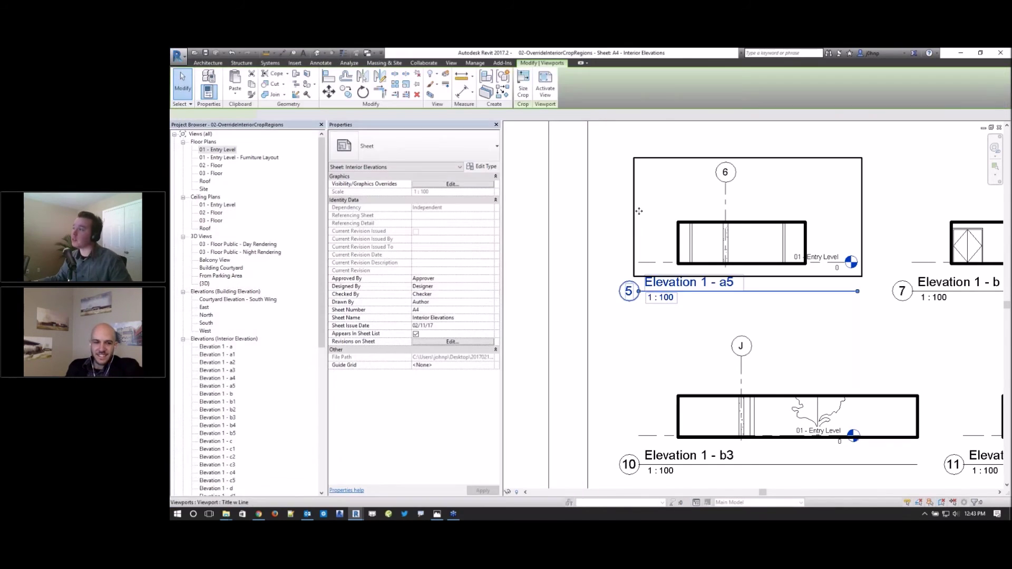
# - Undo all the Dynamo script commands so the crop lines return to thin
pyautogui.scroll(-5, 558, 253)
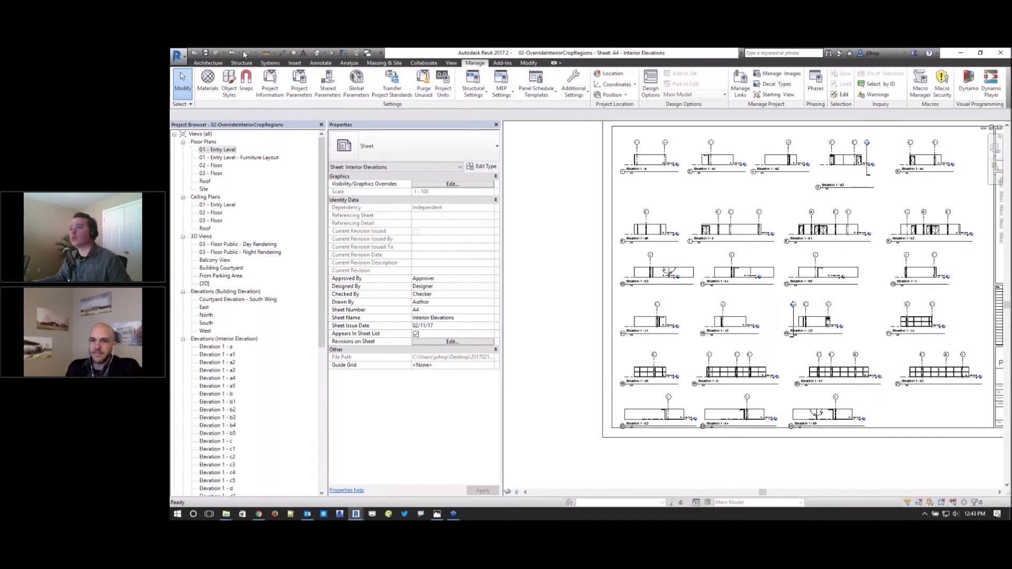
pyautogui.click(240, 53)
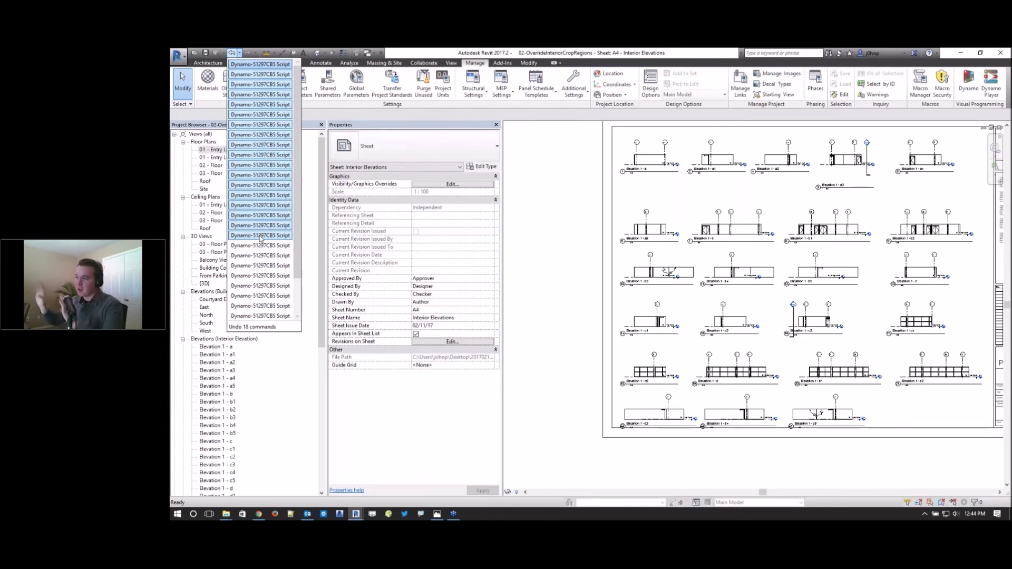
pyautogui.click(260, 314)
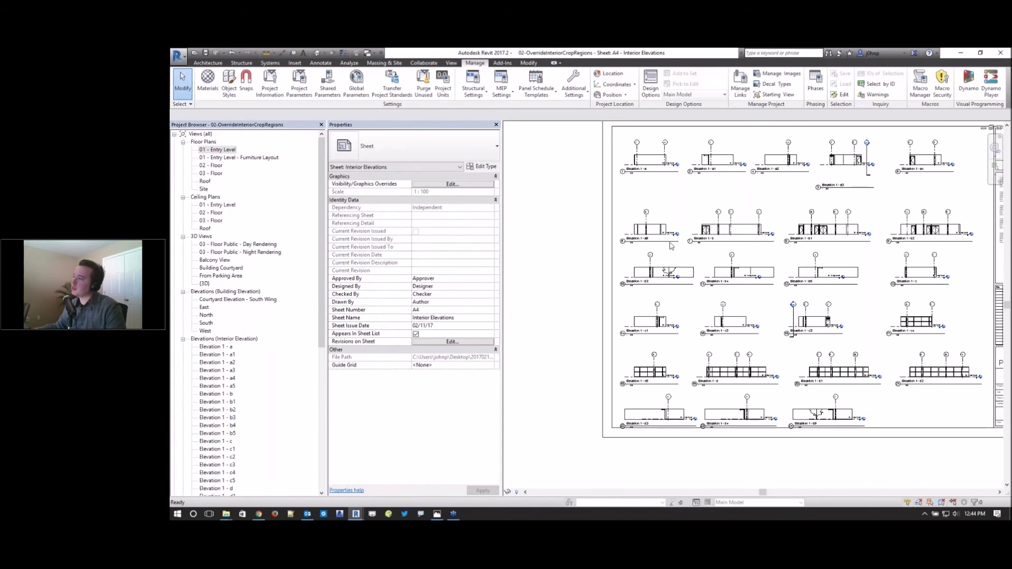
# - Start choosing a scripts folder in Dynamo Player
pyautogui.scroll(5, 758, 203)
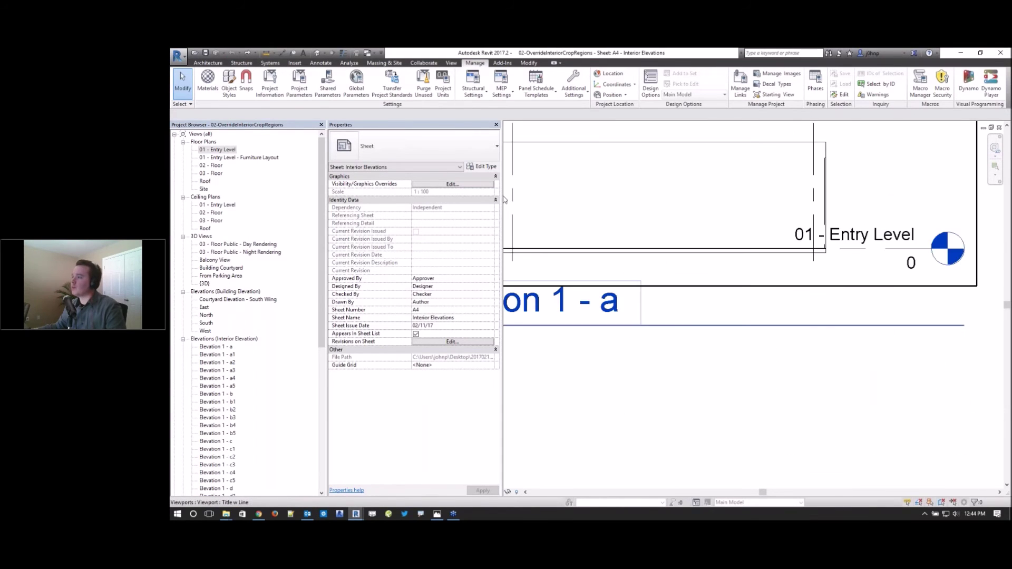
pyautogui.scroll(-3, 697, 204)
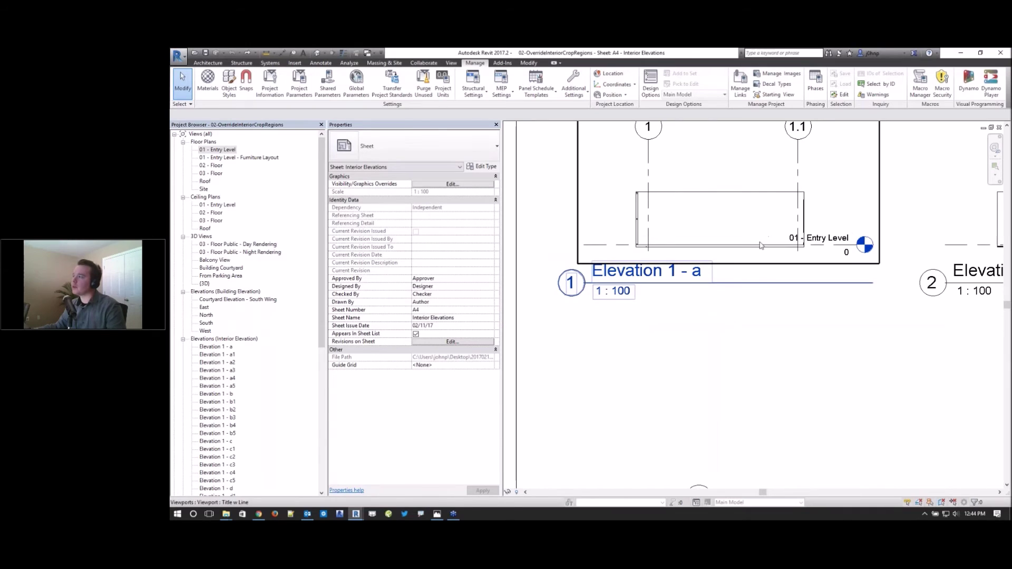
pyautogui.scroll(-3, 761, 246)
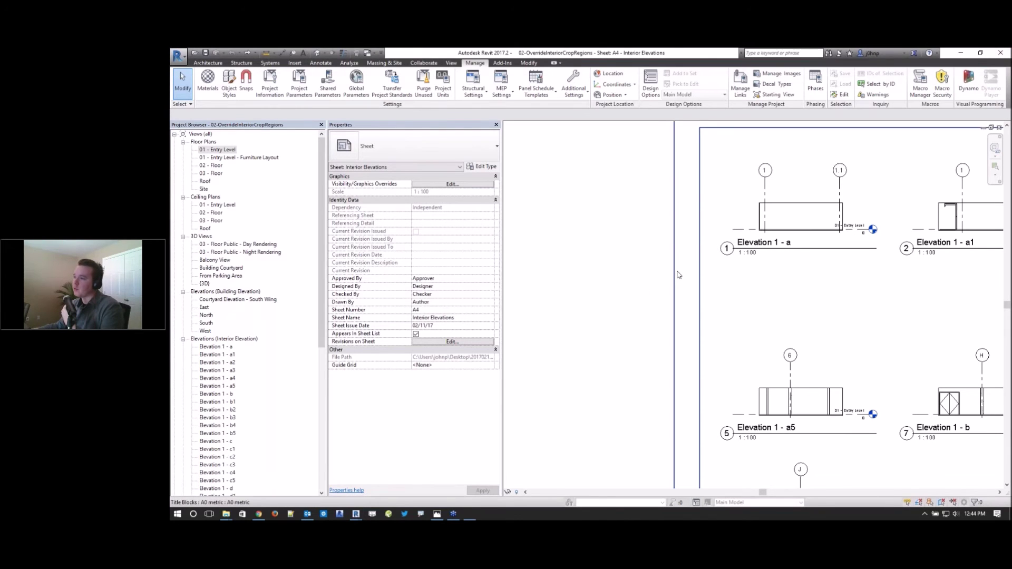
pyautogui.click(236, 268)
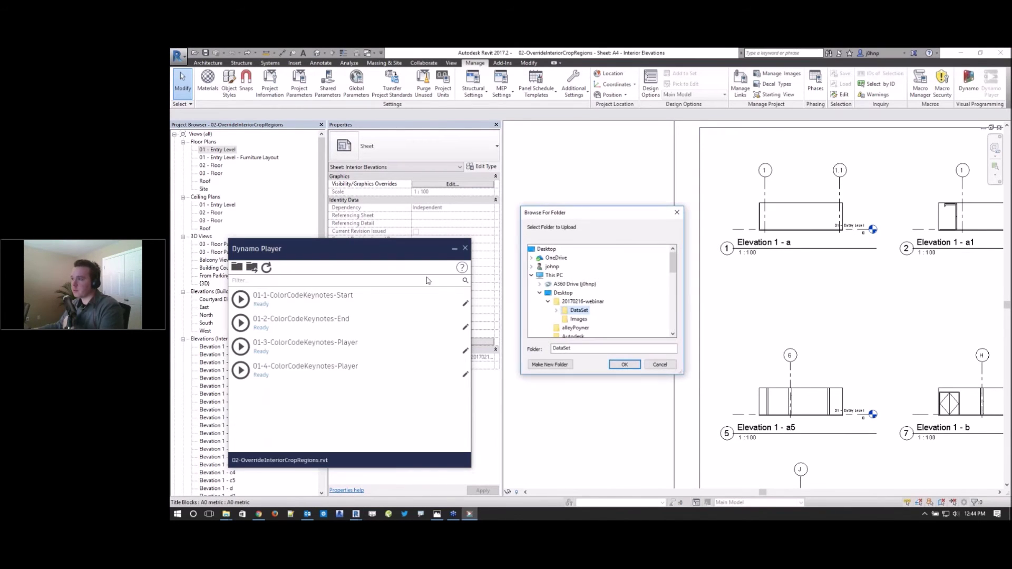
# - Load the DataSet 02-OverrideInteriorCropRegions folder and open 02-3-OverrideInteriorCropRegions-Player in Dynamo
pyautogui.doubleClick(564, 314)
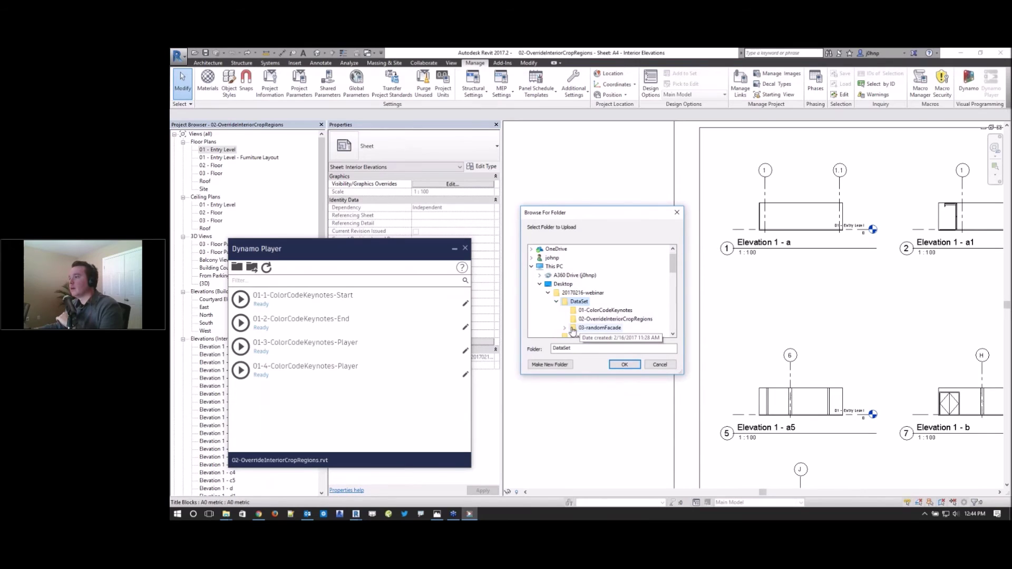
pyautogui.click(616, 319)
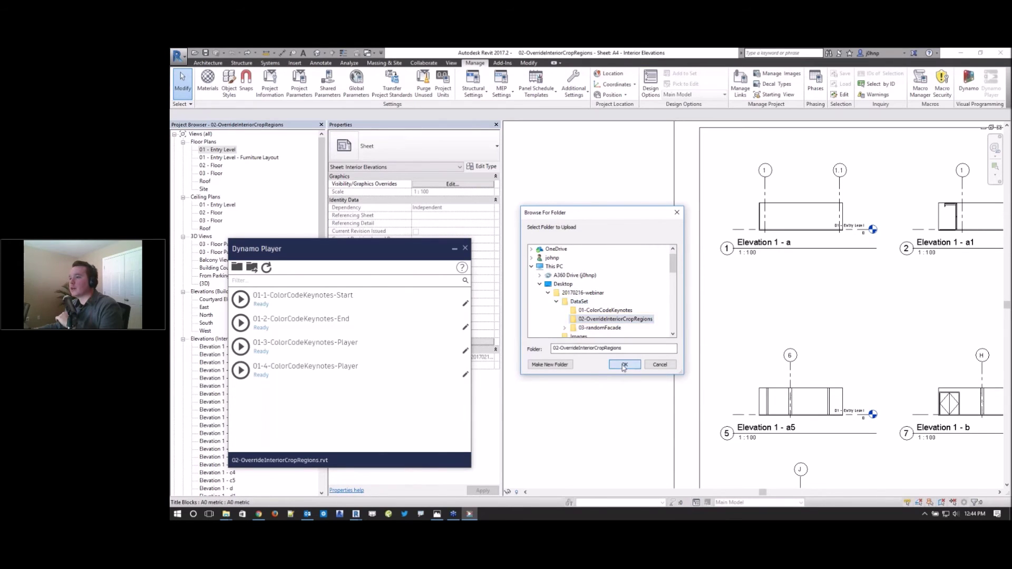
pyautogui.click(624, 365)
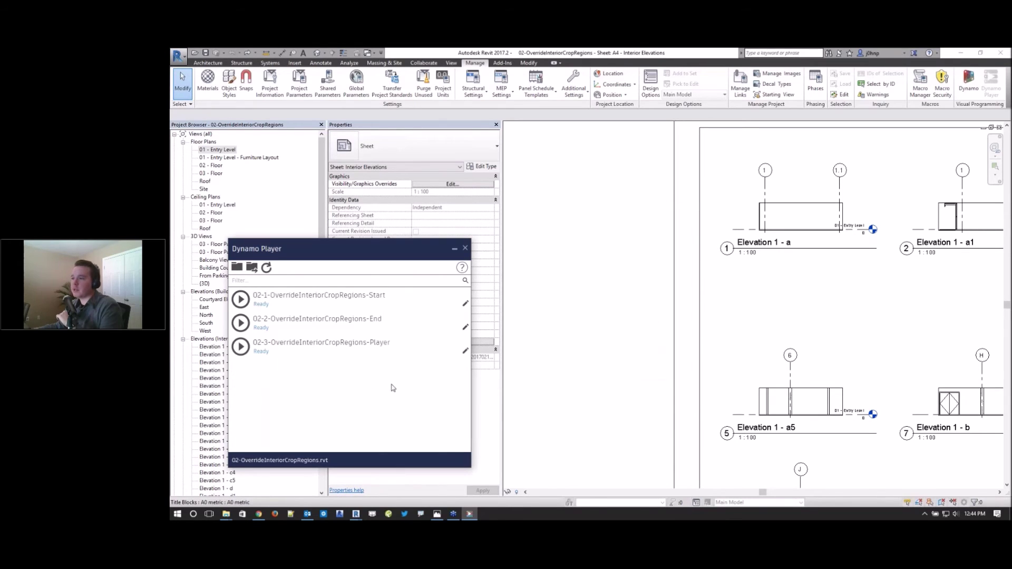
pyautogui.click(465, 351)
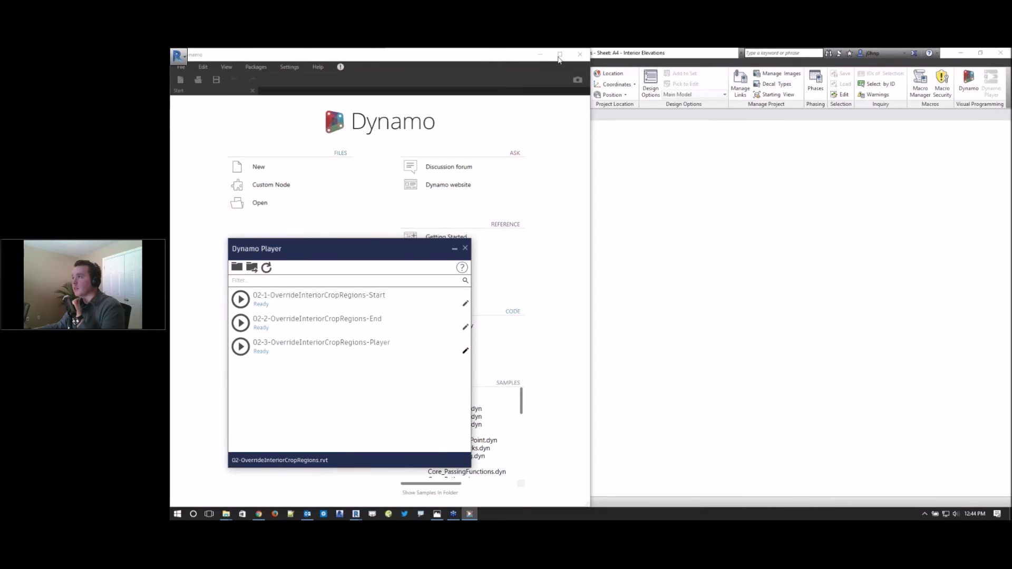
pyautogui.click(560, 55)
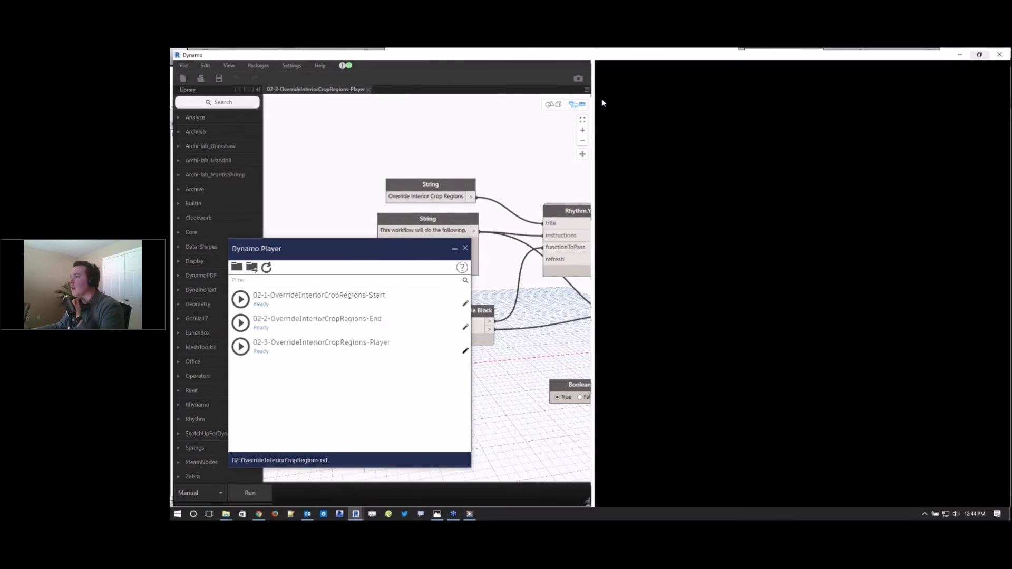
# - Zoom and pan across the Player graph to review its Code Block, prompt and slider nodes
pyautogui.scroll(4, 615, 168)
pyautogui.moveTo(614, 168); pyautogui.dragTo(754, 163, button='middle')
pyautogui.scroll(-4, 827, 232)
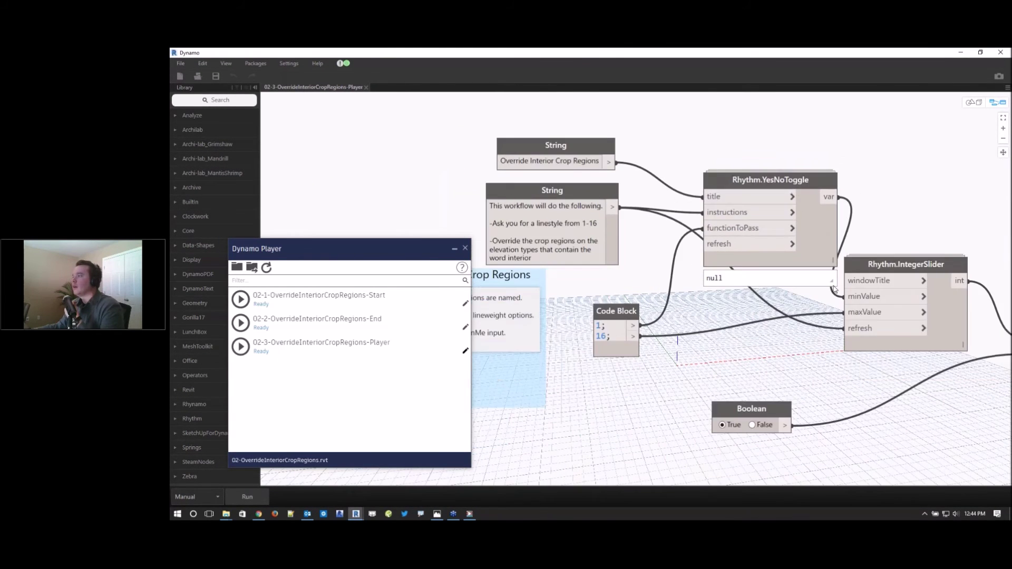
pyautogui.moveTo(699, 270); pyautogui.dragTo(701, 269, button='middle')
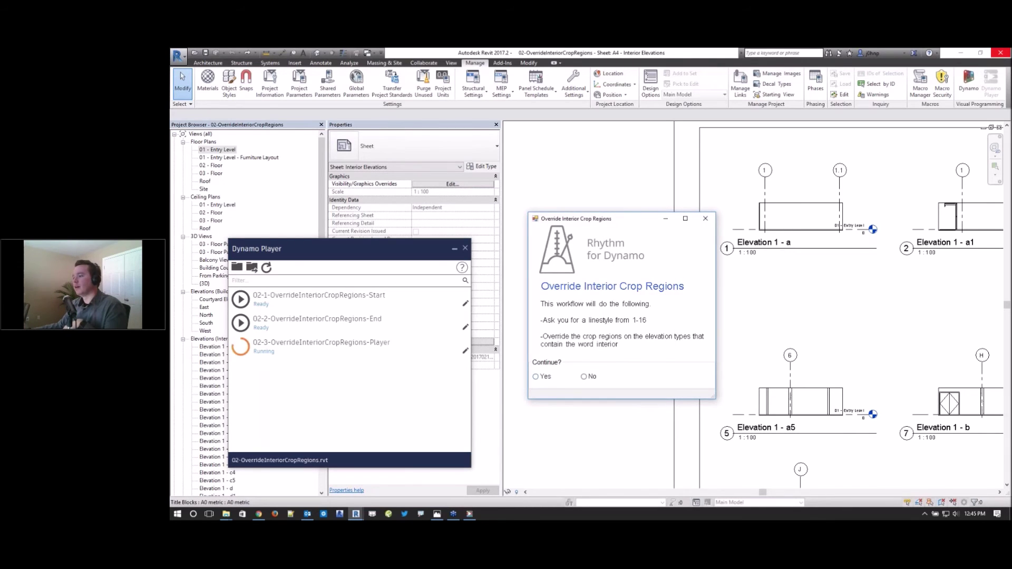
# - Confirm Yes, set the Rhythm lineweight slider to 16, and accept to finish the crop override
pyautogui.click(537, 378)
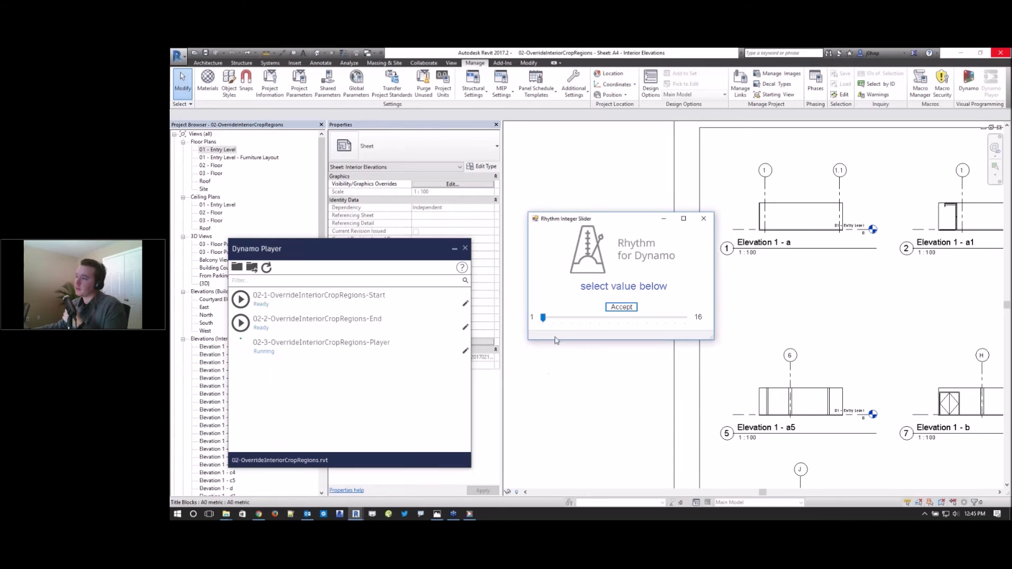
pyautogui.moveTo(542, 320); pyautogui.dragTo(599, 319)
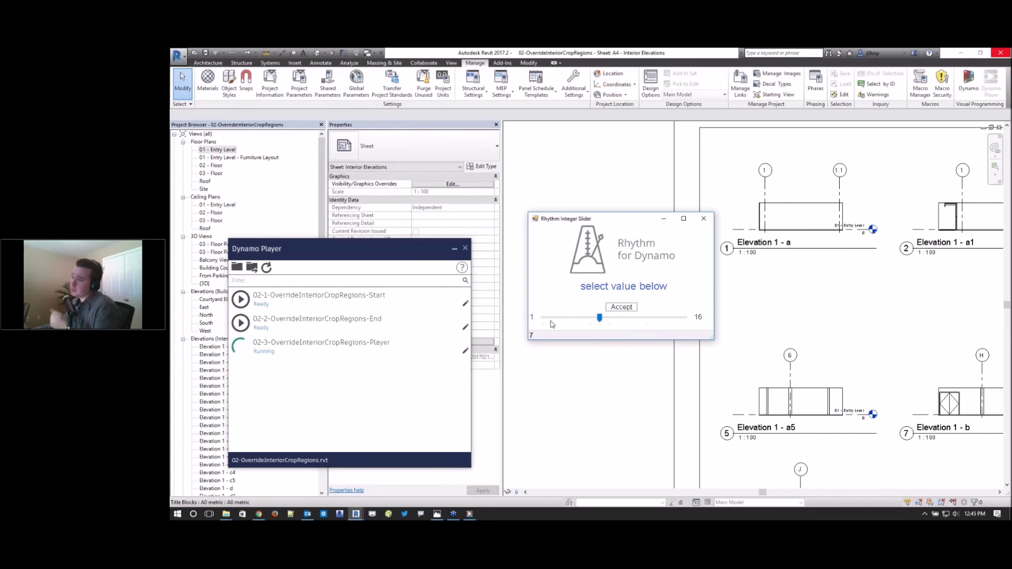
pyautogui.moveTo(601, 318); pyautogui.dragTo(686, 318)
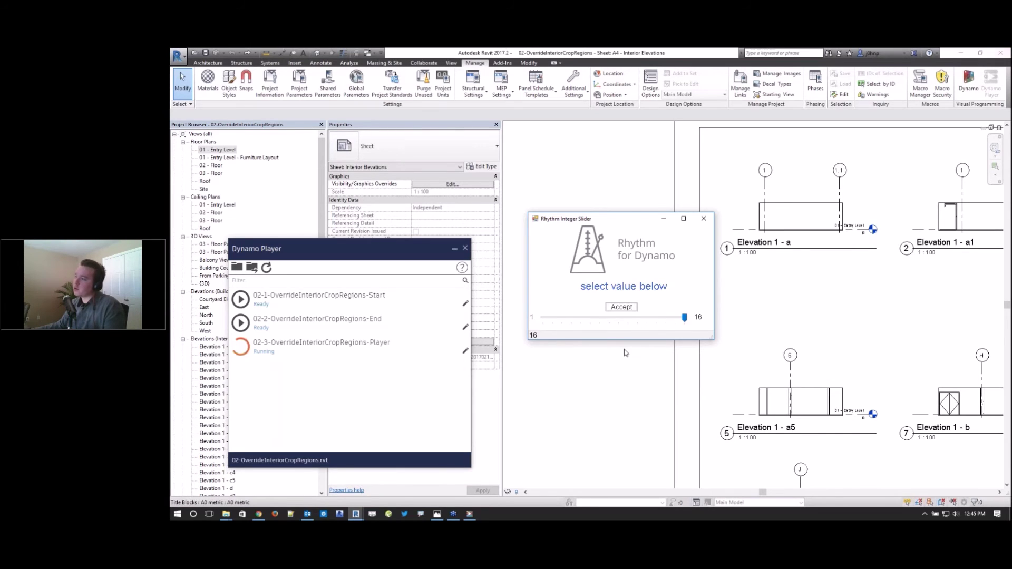
pyautogui.click(621, 307)
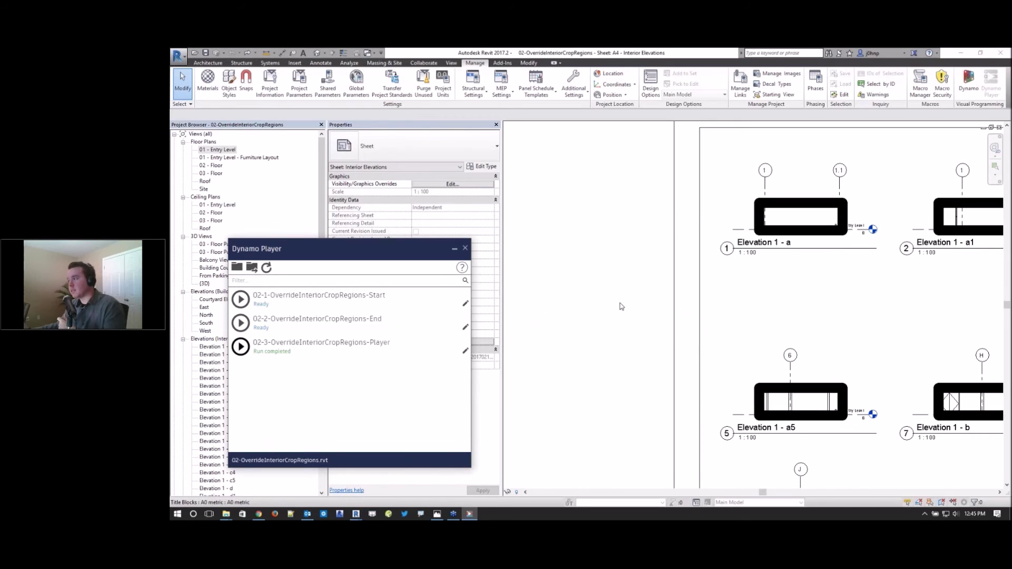
pyautogui.scroll(-4, 625, 264)
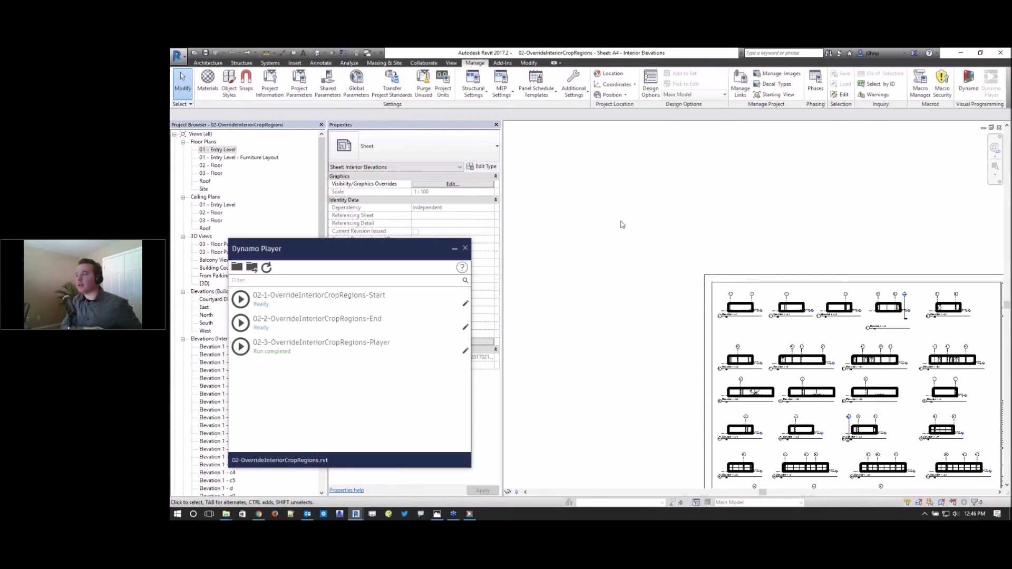
# - Clear the sheet selection, then activate the Elevation 1 - b4 viewport and select its crop region
pyautogui.scroll(4, 801, 321)
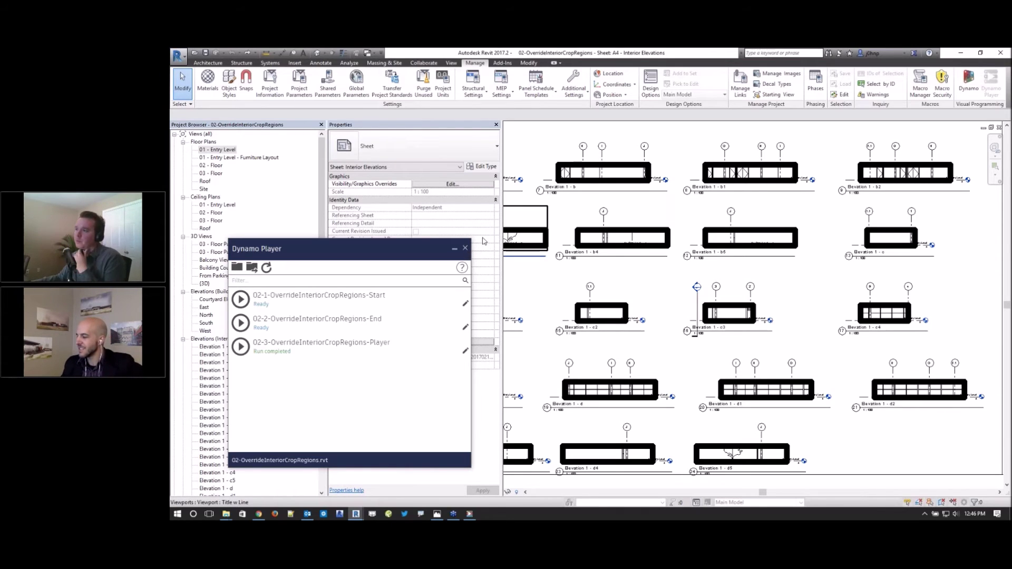
pyautogui.click(573, 275)
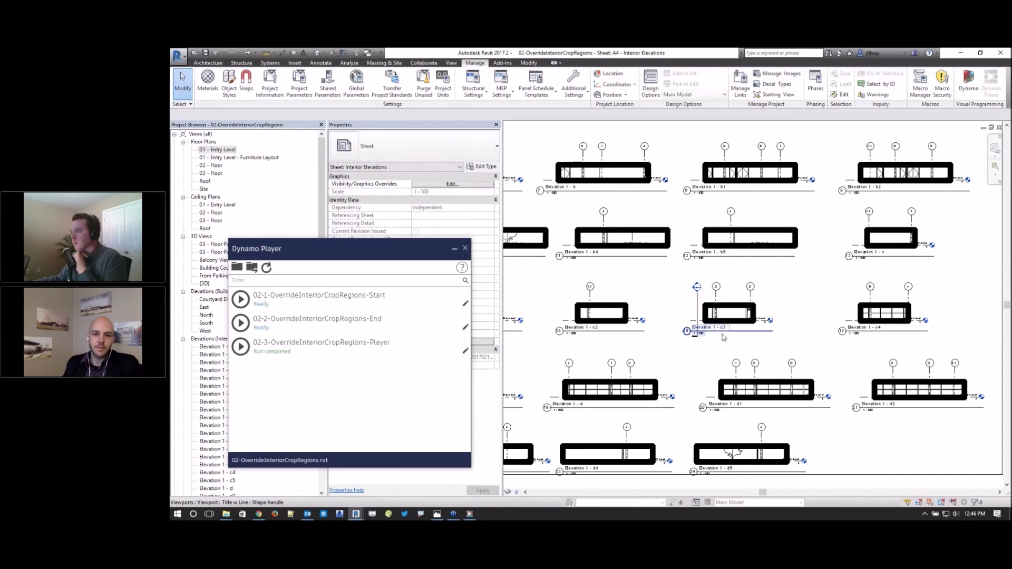
pyautogui.scroll(-3, 718, 330)
pyautogui.doubleClick(677, 268)
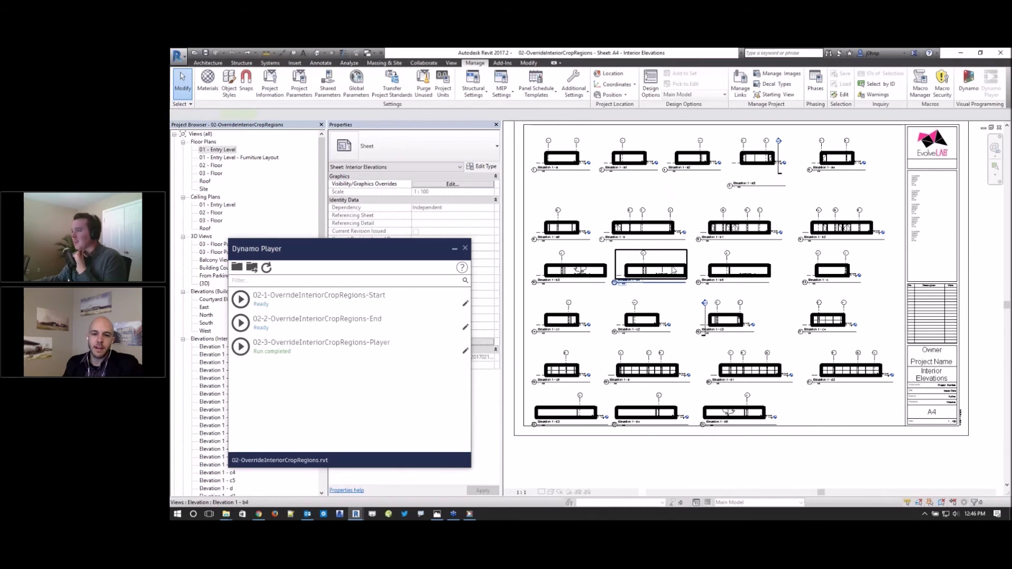
pyautogui.scroll(3, 675, 269)
pyautogui.click(674, 270)
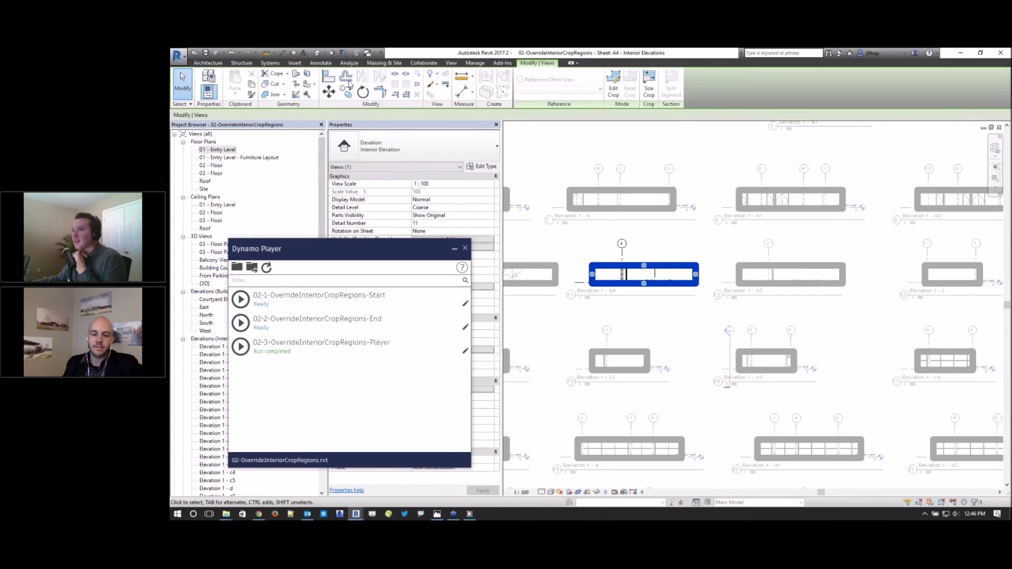
# - Activate the Elevation 1 - a viewport and enter Edit Profile on its crop region
pyautogui.click(239, 53)
pyautogui.click(257, 64)
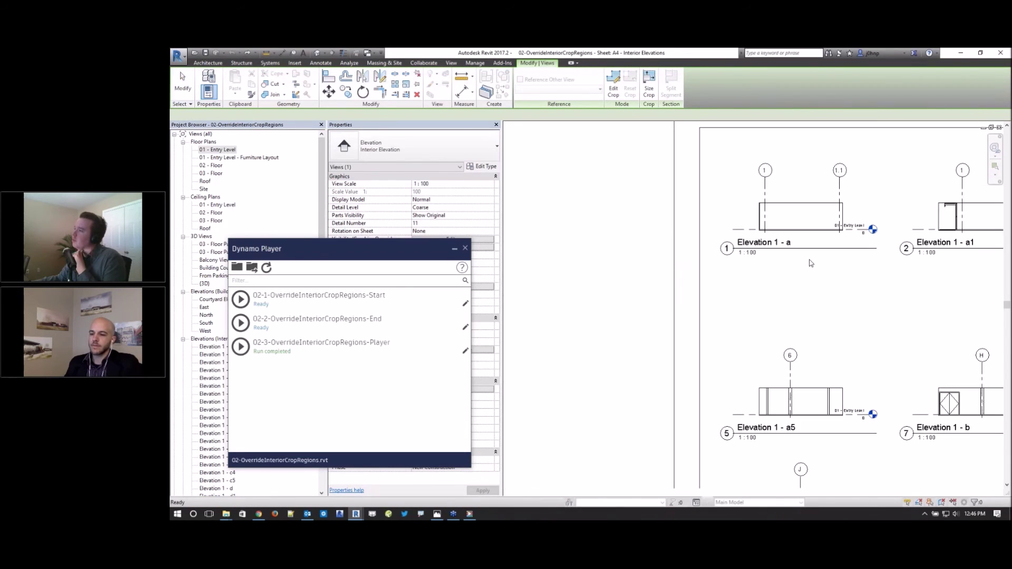
pyautogui.doubleClick(812, 204)
pyautogui.scroll(3, 907, 184)
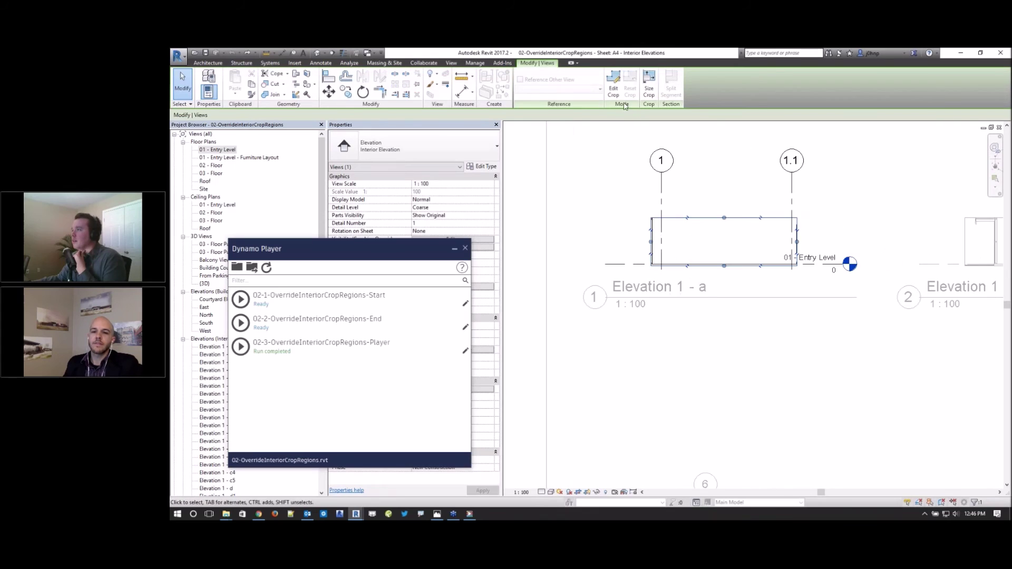
pyautogui.click(614, 85)
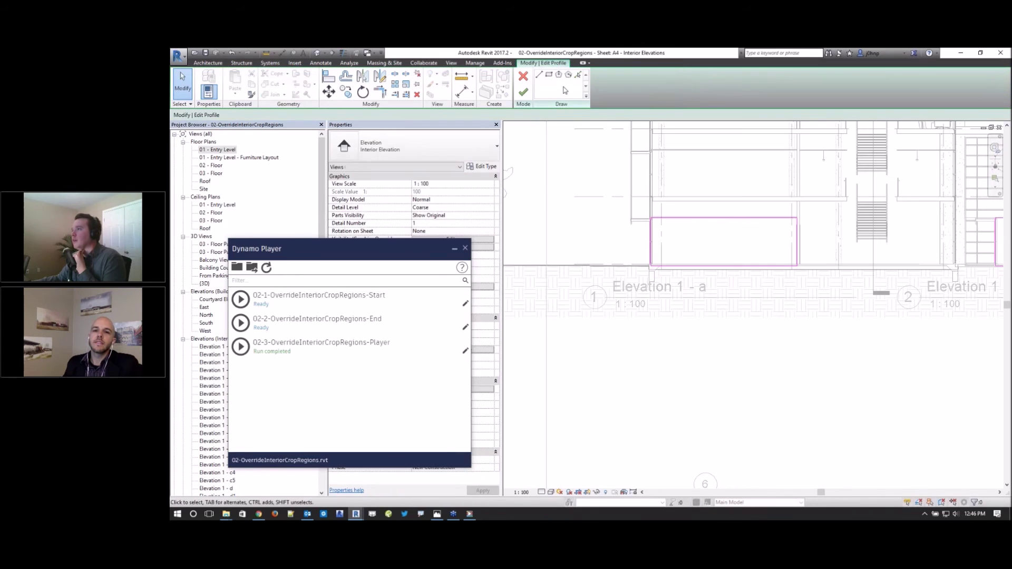
# - Sketch a vertical and a horizontal line to form a step in the crop profile
pyautogui.click(724, 218)
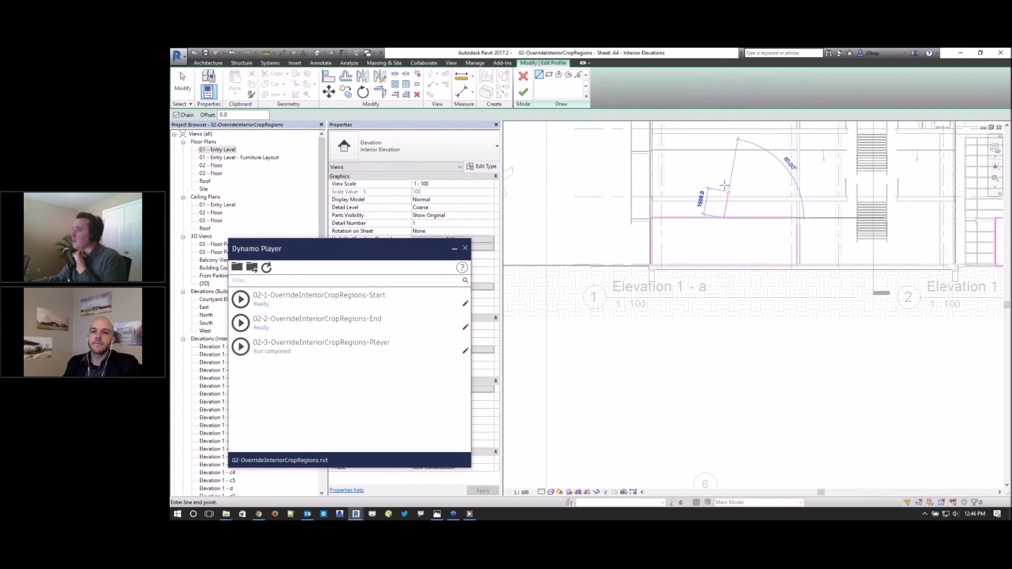
pyautogui.click(724, 182)
pyautogui.click(803, 183)
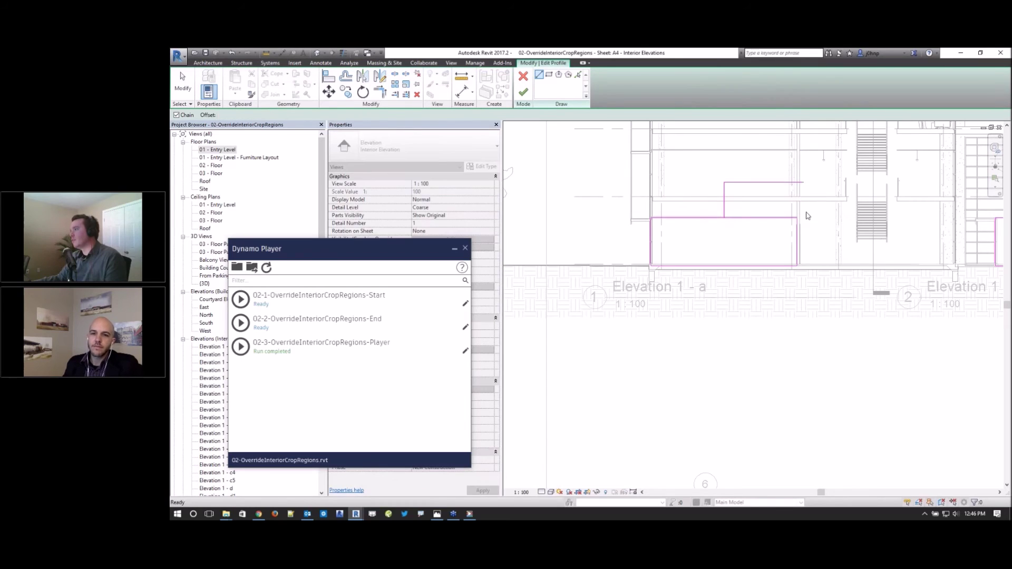
pyautogui.press('Escape')
pyautogui.press('Escape')
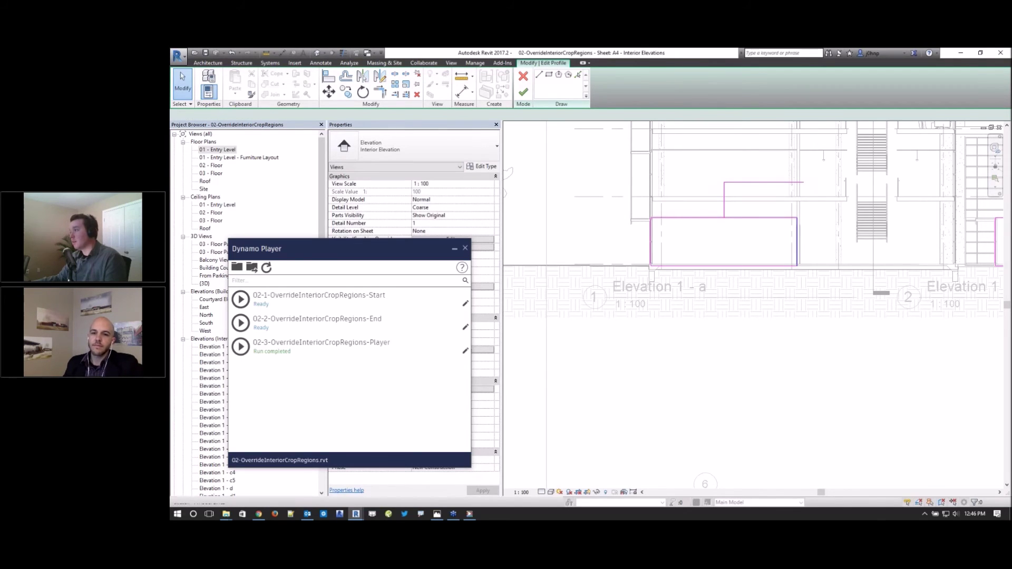
# - Trim the sketch lines to corners with TR and finish the crop profile edit
pyautogui.press('t')
pyautogui.press('r')
pyautogui.click(787, 185)
pyautogui.click(798, 232)
pyautogui.click(714, 218)
pyautogui.click(725, 212)
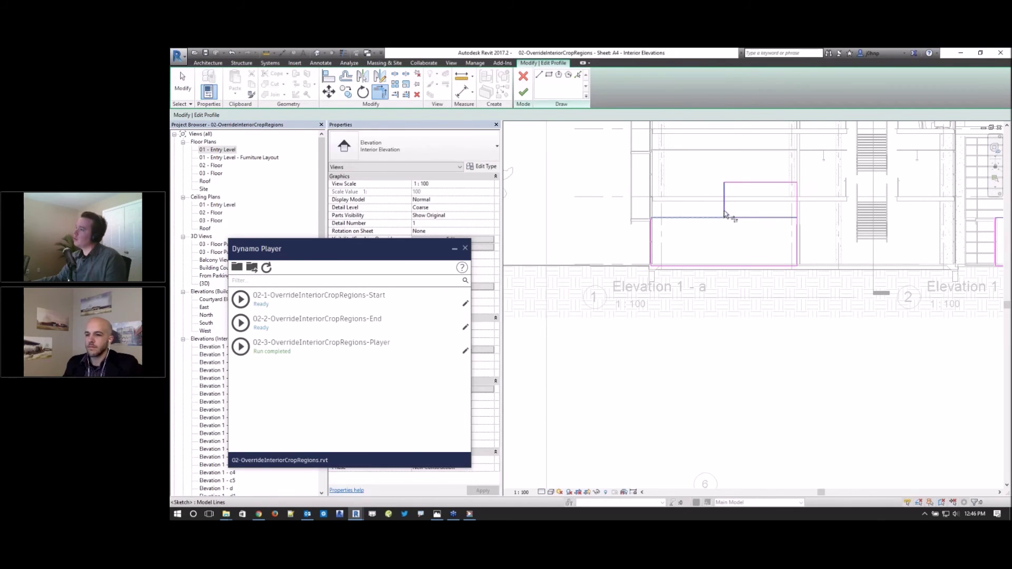
pyautogui.click(523, 93)
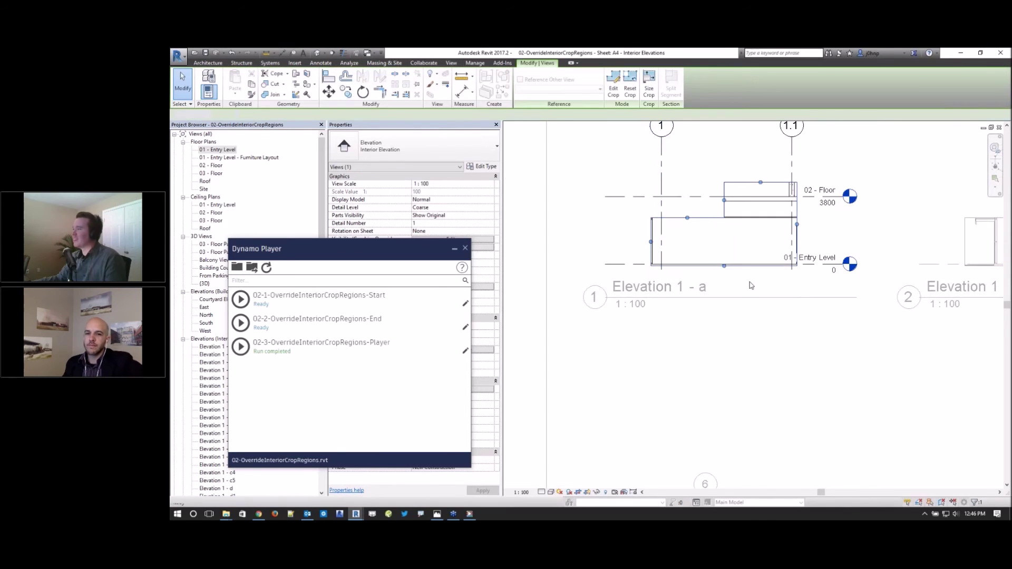
pyautogui.scroll(-2, 796, 345)
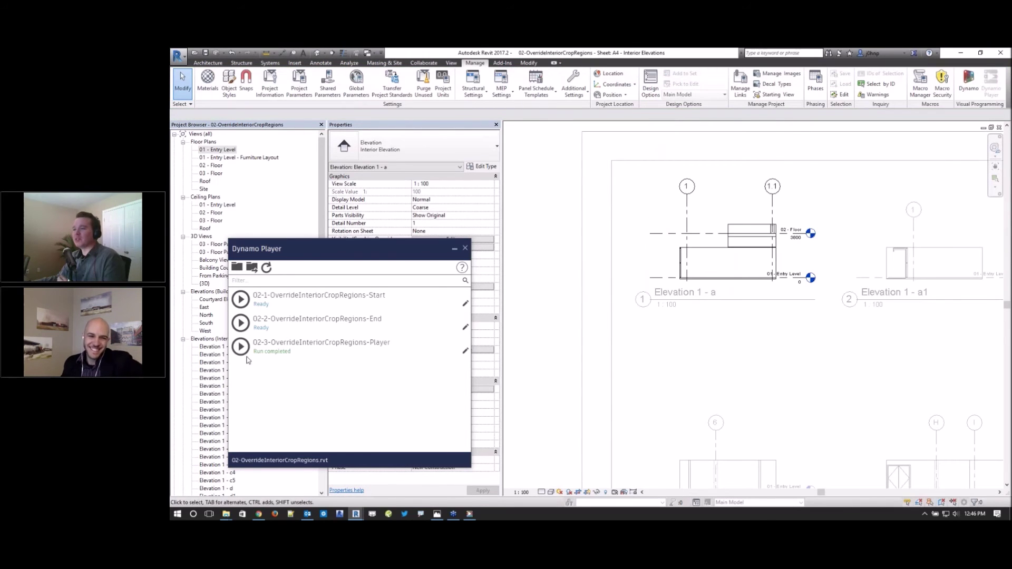
# - Rerun 02-3-OverrideInteriorCropRegions-Player with Yes and line style 16, then clear the sheet selection
pyautogui.click(241, 348)
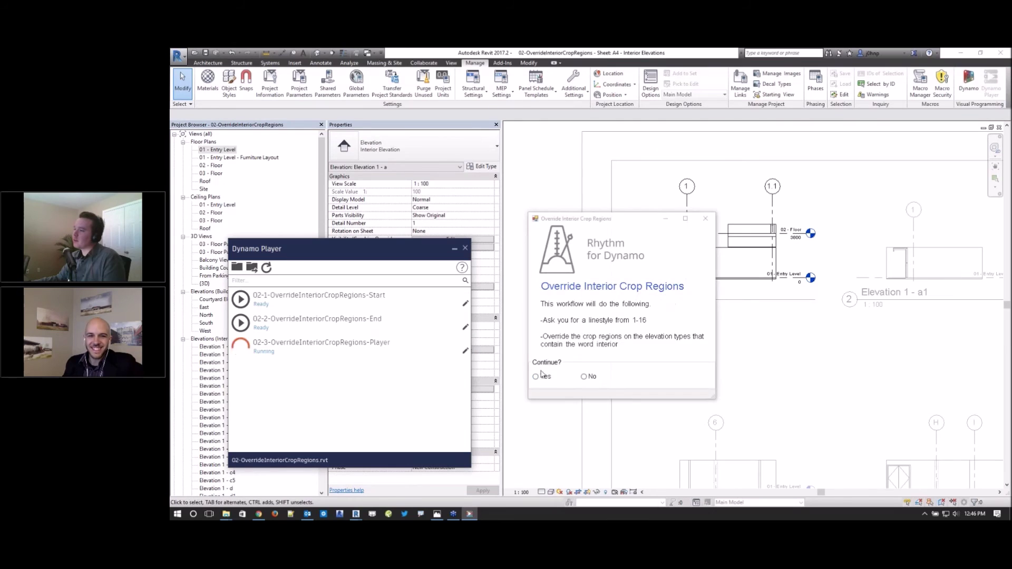
pyautogui.click(542, 377)
pyautogui.moveTo(543, 319); pyautogui.dragTo(685, 318)
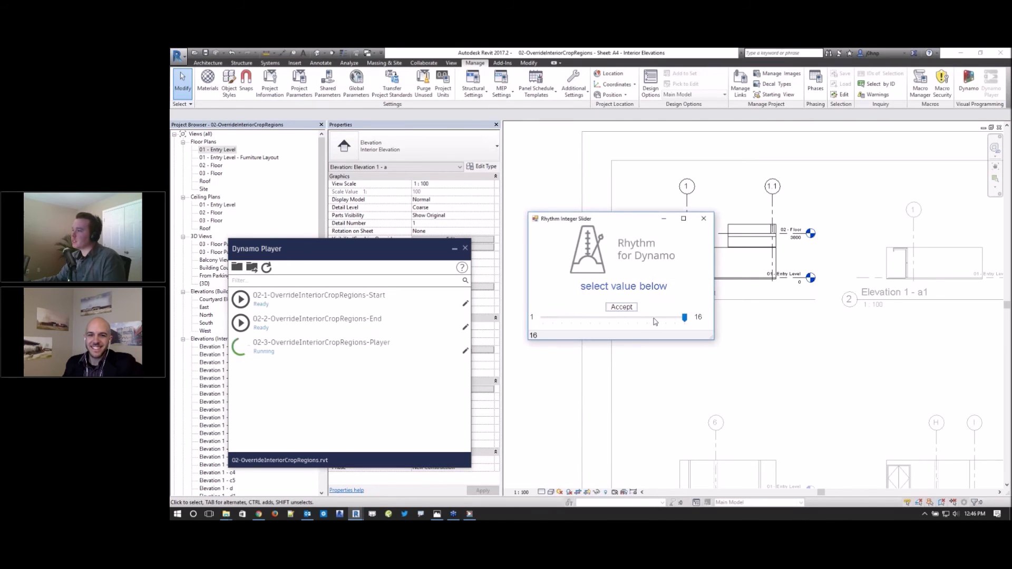
pyautogui.click(634, 309)
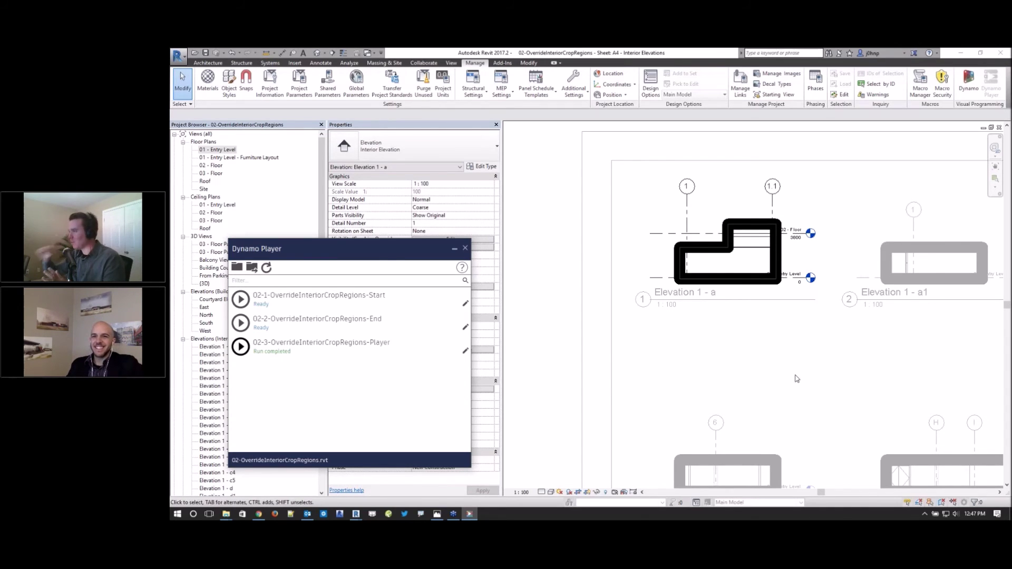
pyautogui.scroll(1, 745, 220)
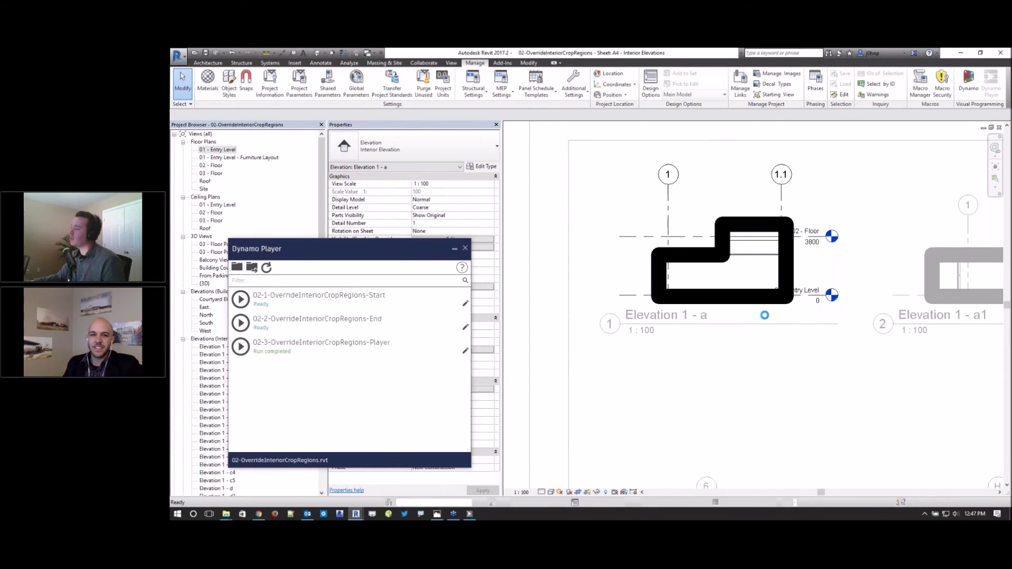
pyautogui.scroll(-3, 712, 200)
pyautogui.click(633, 197)
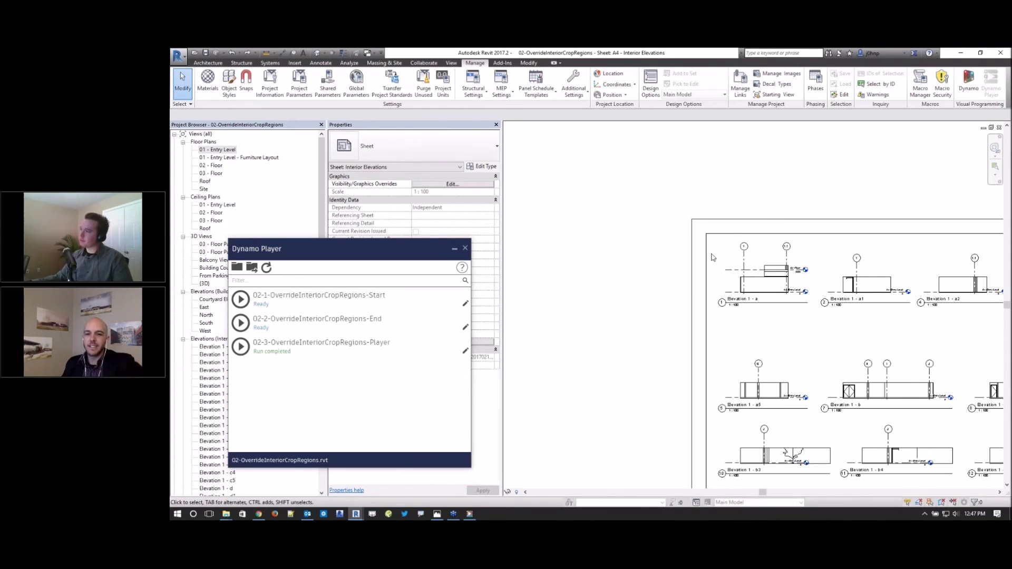
# - Try shifting the Elevation 1 - a viewport title on the sheet, then minimize Dynamo Player
pyautogui.scroll(6, 722, 303)
pyautogui.click(712, 295)
pyautogui.moveTo(712, 295); pyautogui.dragTo(762, 267)
pyautogui.click(847, 343)
pyautogui.scroll(-3, 850, 350)
pyautogui.moveTo(850, 350); pyautogui.dragTo(746, 340, button='middle')
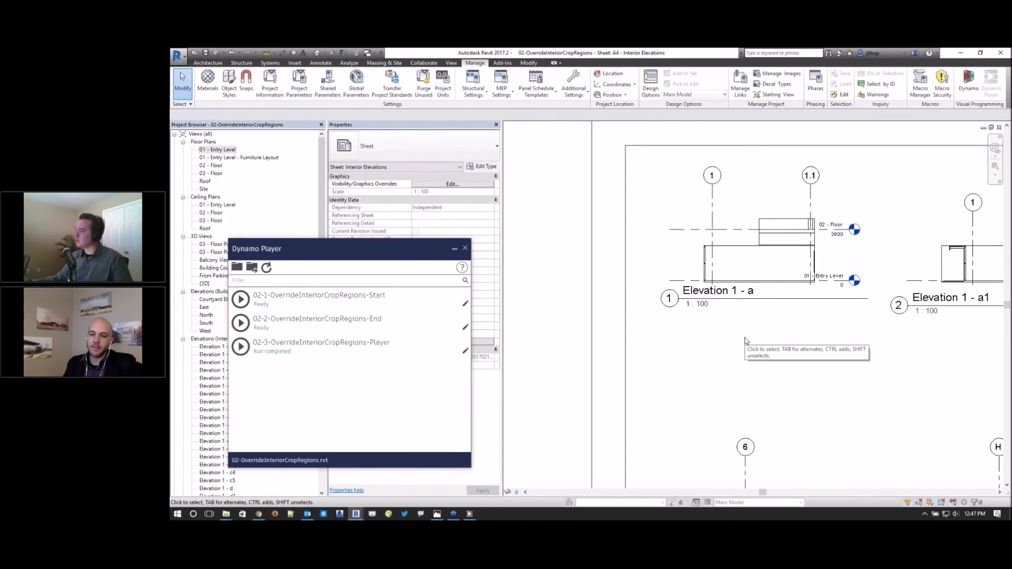
pyautogui.moveTo(709, 291); pyautogui.dragTo(765, 290)
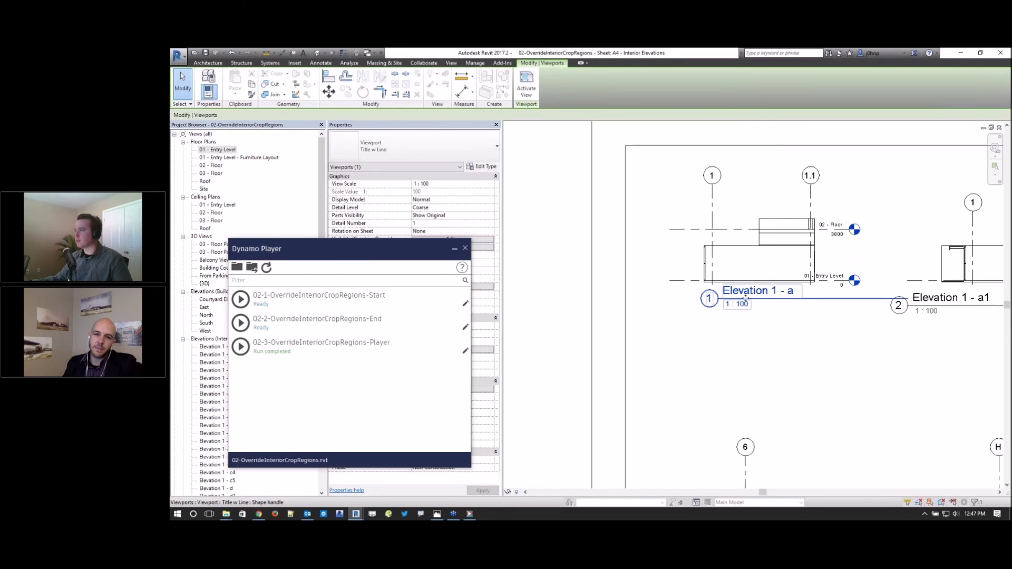
pyautogui.click(767, 372)
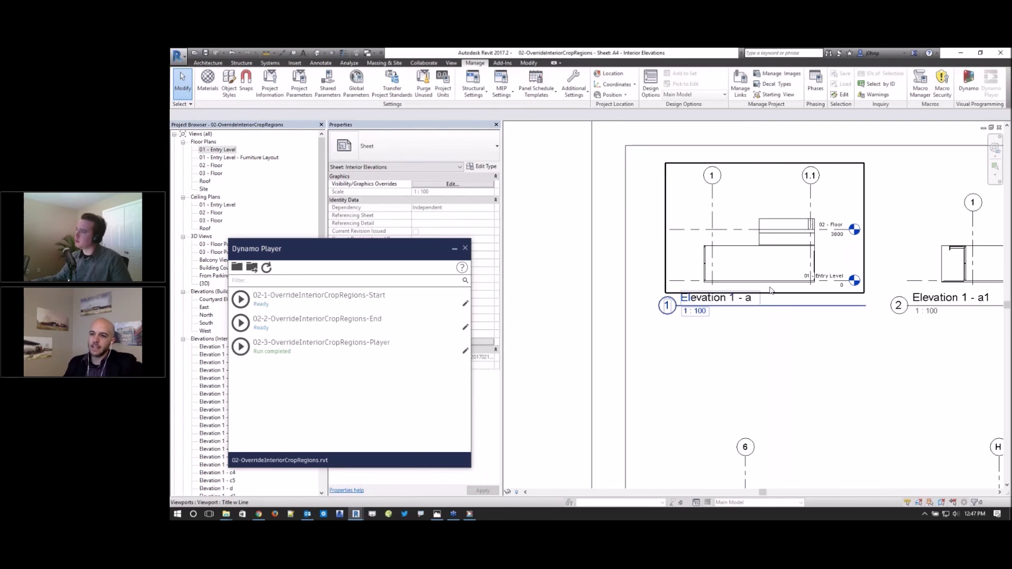
pyautogui.click(866, 306)
pyautogui.click(836, 346)
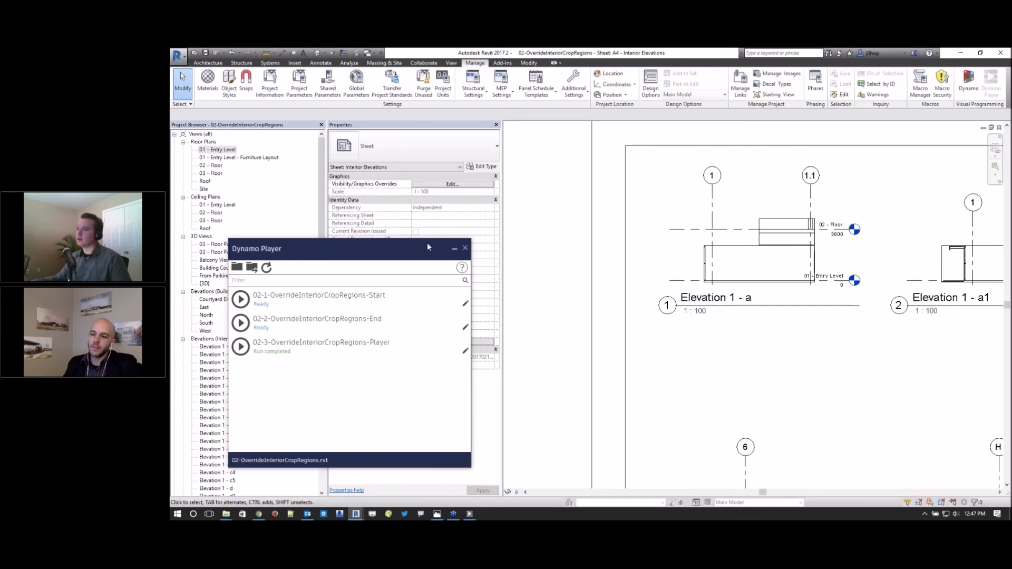
pyautogui.click(455, 252)
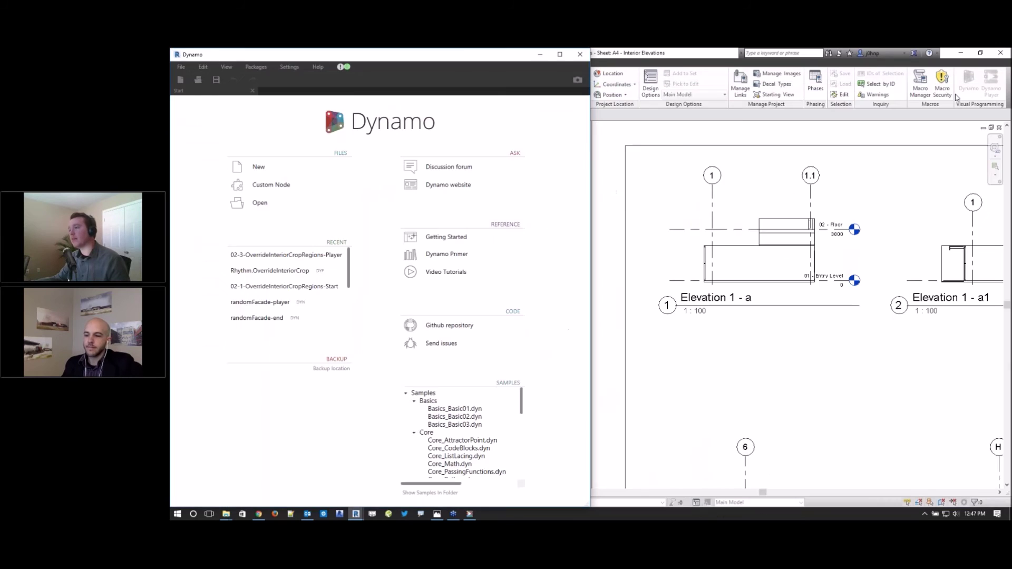
# - In a new graph, add a Select Model Element node and pick the Elevation 1 - a viewport
pyautogui.click(298, 169)
pyautogui.click(299, 168)
pyautogui.rightClick(406, 276)
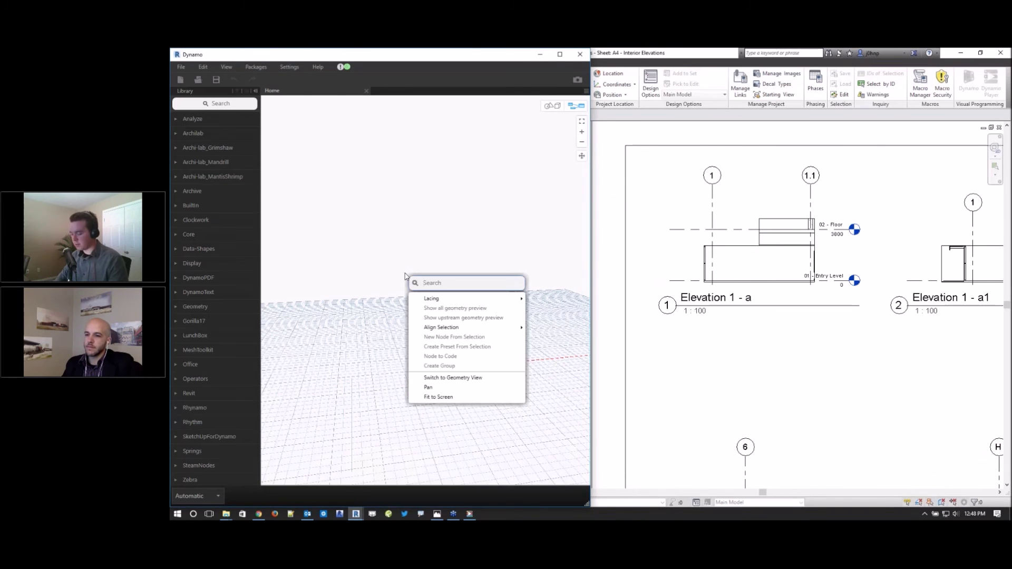
pyautogui.write('select model')
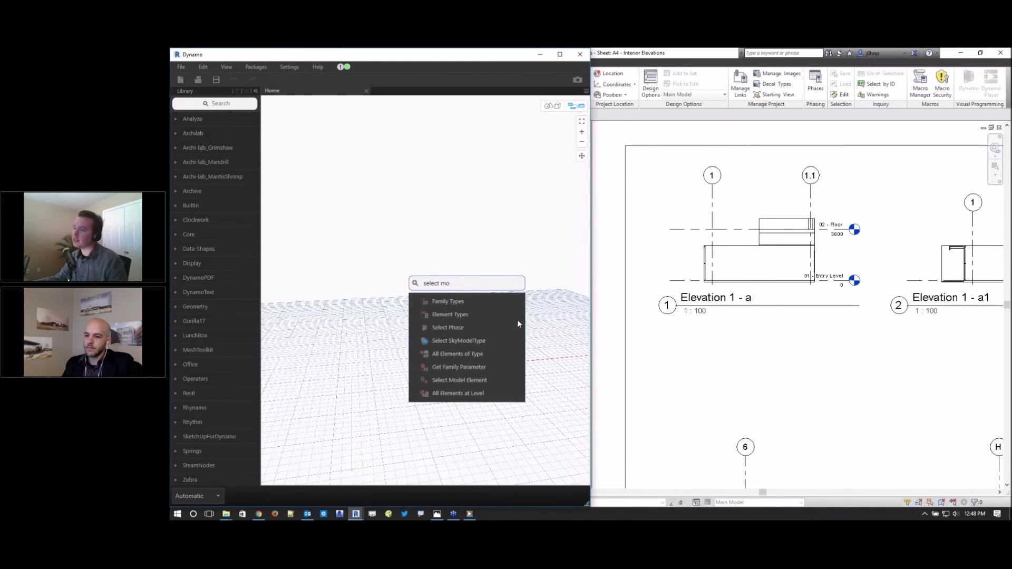
pyautogui.click(463, 314)
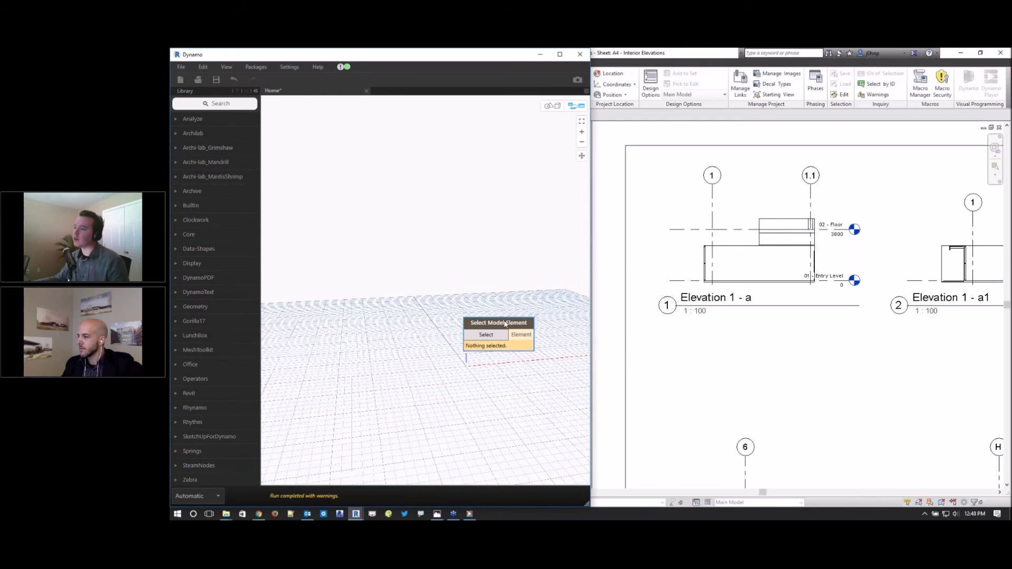
pyautogui.click(495, 334)
pyautogui.click(701, 310)
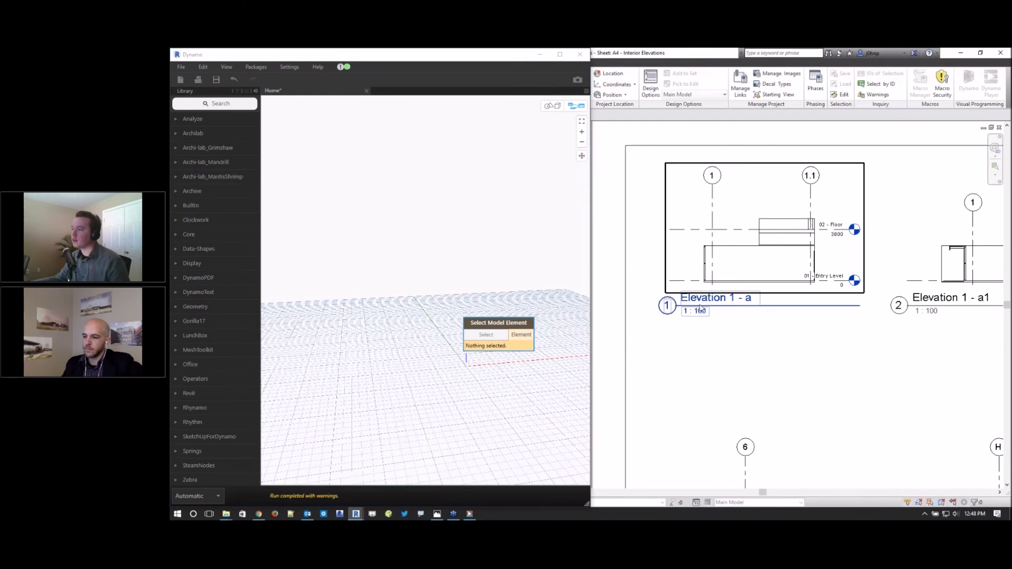
pyautogui.click(511, 368)
# - Wire a Watch node to show element ID 346405, then close Dynamo without saving
pyautogui.rightClick(510, 370)
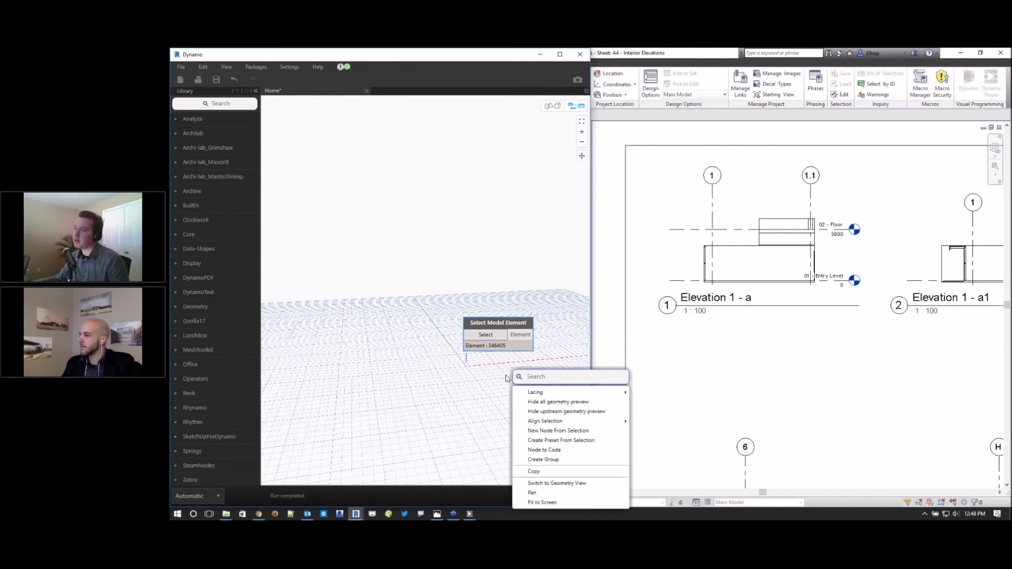
pyautogui.write('watch')
pyautogui.click(537, 403)
pyautogui.moveTo(525, 339); pyautogui.dragTo(541, 422)
pyautogui.moveTo(541, 422); pyautogui.dragTo(466, 364, button='middle')
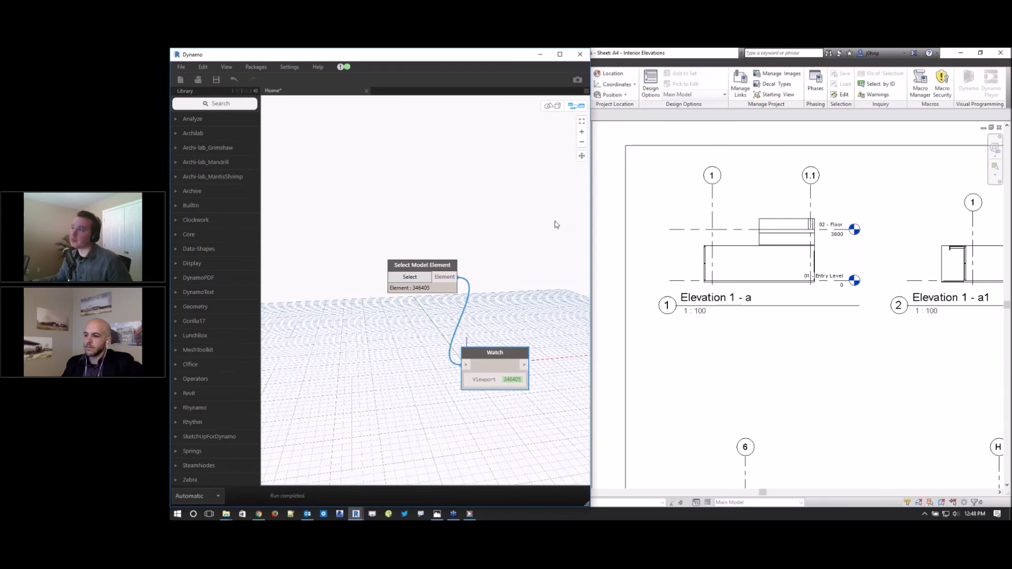
pyautogui.click(580, 54)
pyautogui.click(394, 307)
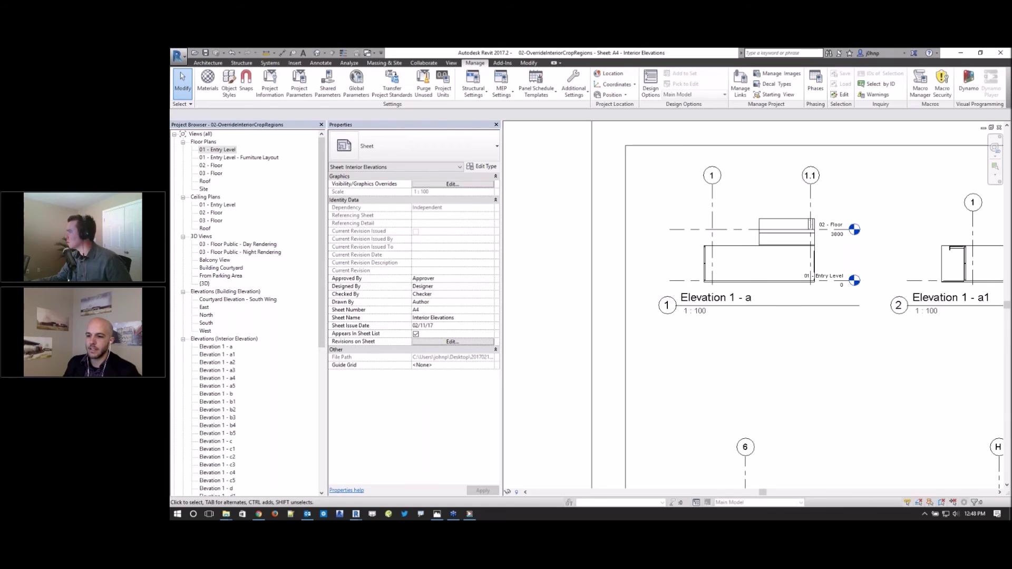
# - Check the Elevation 1 - a viewport's properties, return to Manage, then switch to dynamopackages.com
pyautogui.click(815, 251)
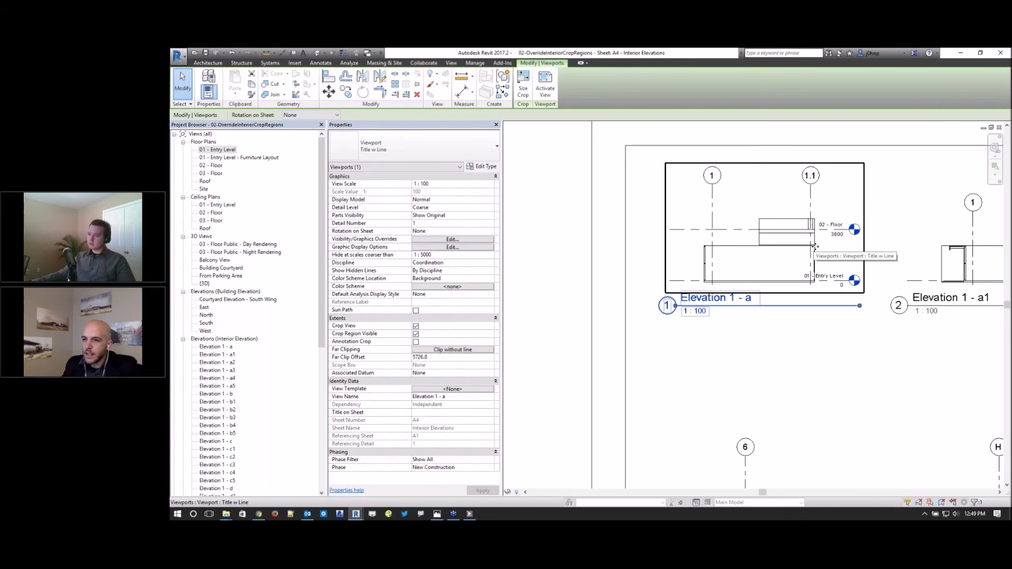
pyautogui.click(812, 317)
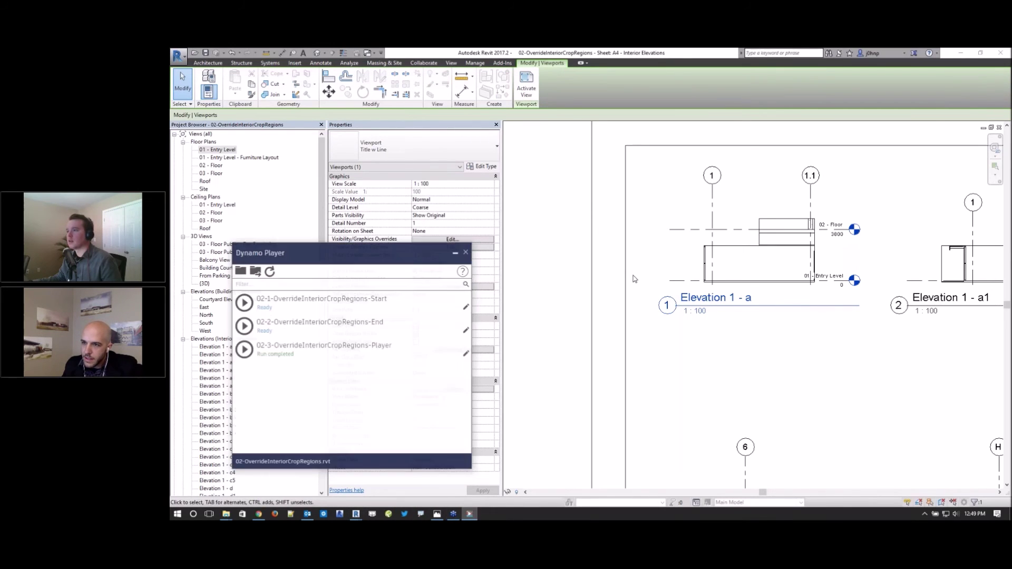
pyautogui.click(484, 65)
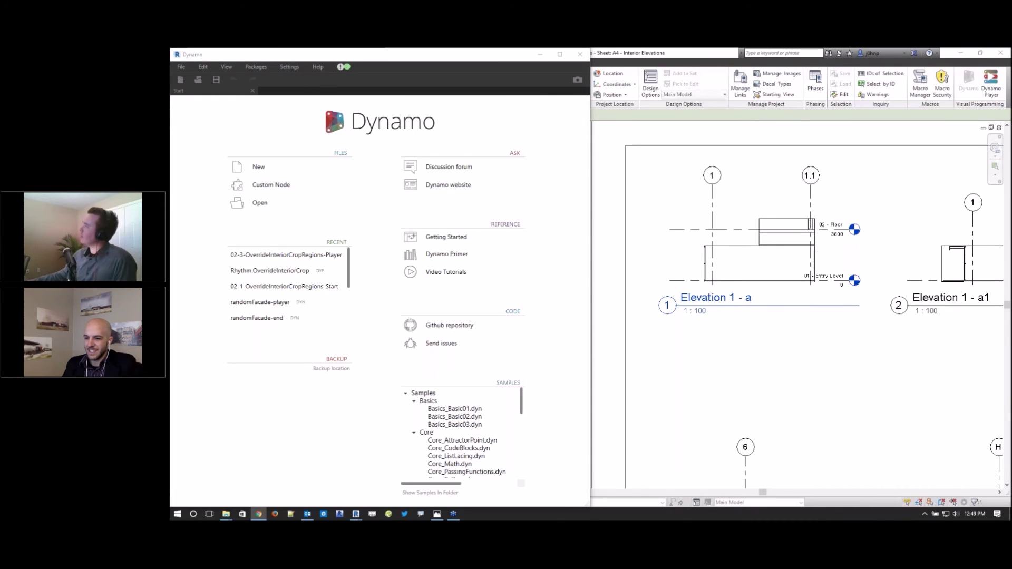
pyautogui.hotkey('alt', 'Tab')
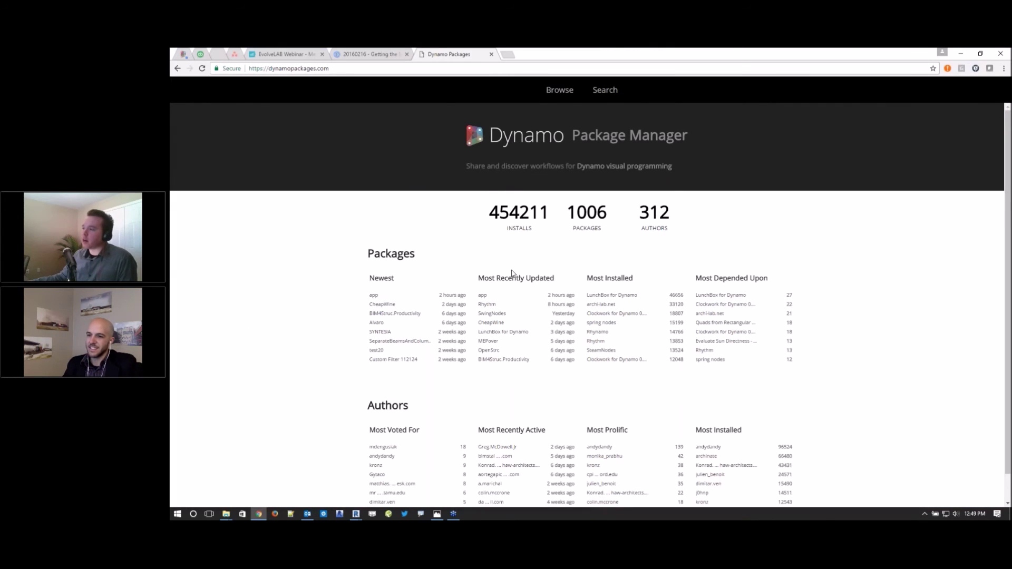
# - View and close the Rhythm package details on dynamopackages.com, then minimize the browser
pyautogui.click(600, 343)
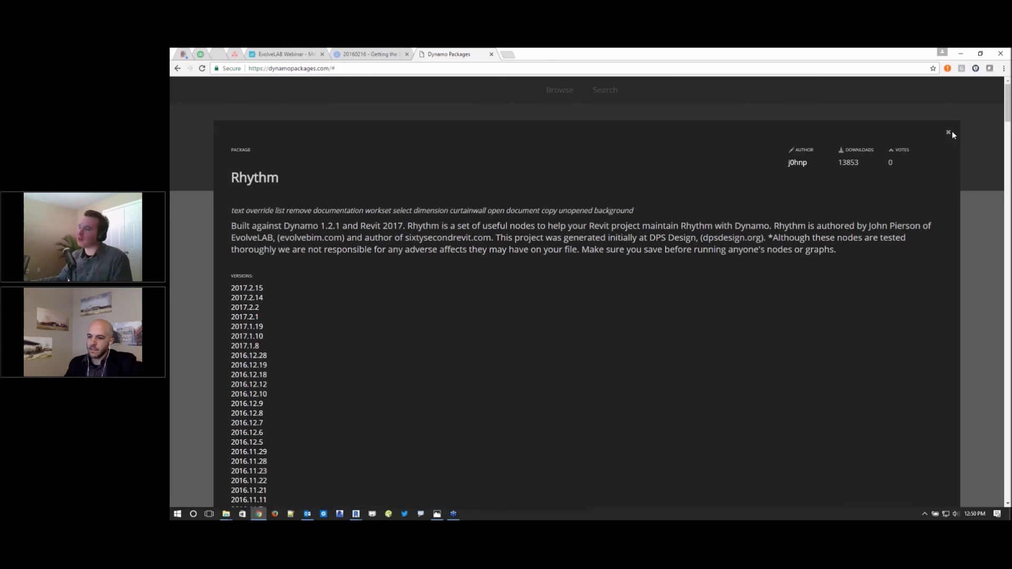
pyautogui.click(948, 134)
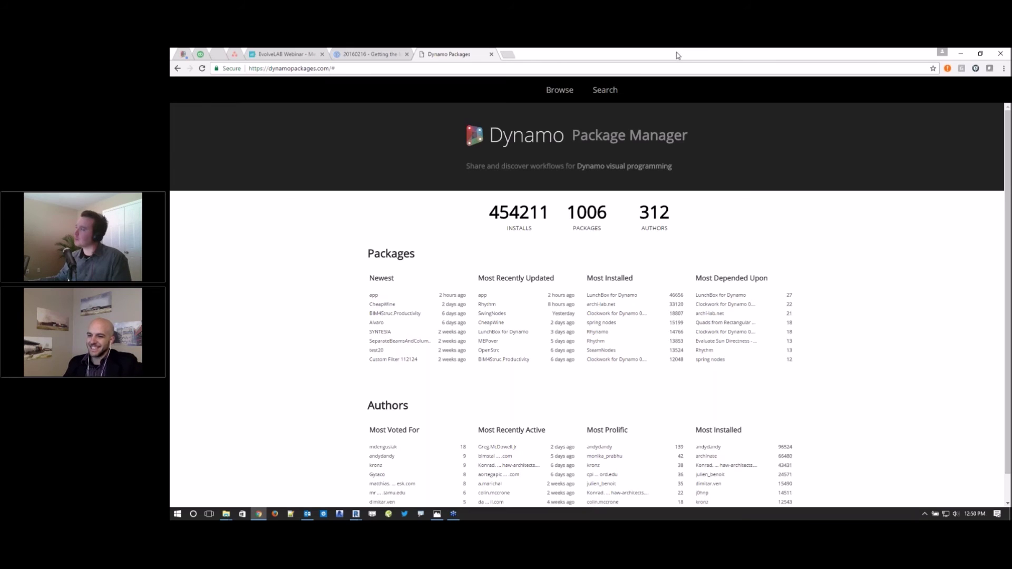
pyautogui.click(258, 514)
# - In a new graph, place a Springs.Collector.CurrentSelection node, then remove it
pyautogui.click(260, 167)
pyautogui.rightClick(316, 259)
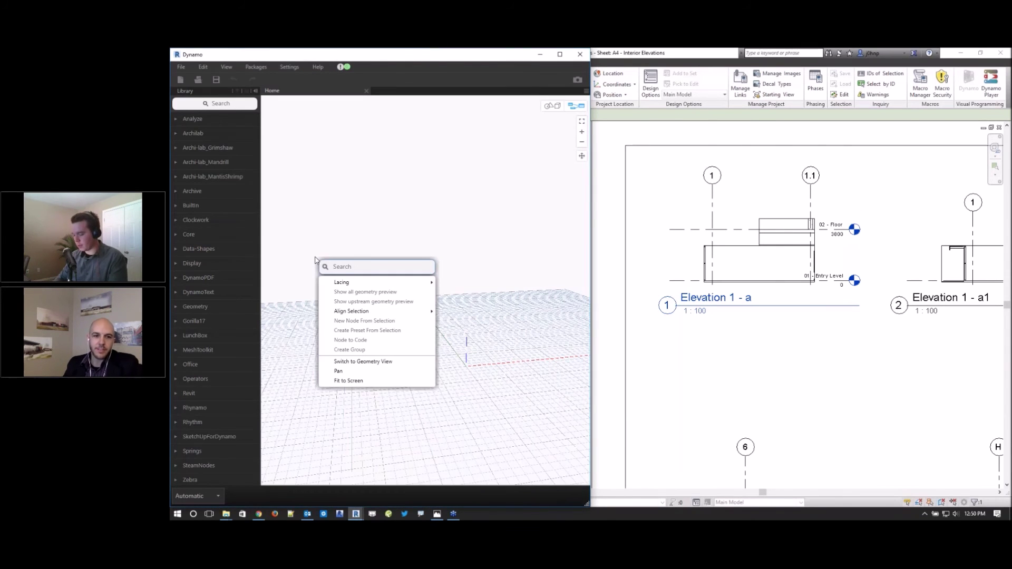
pyautogui.write('collector.curre')
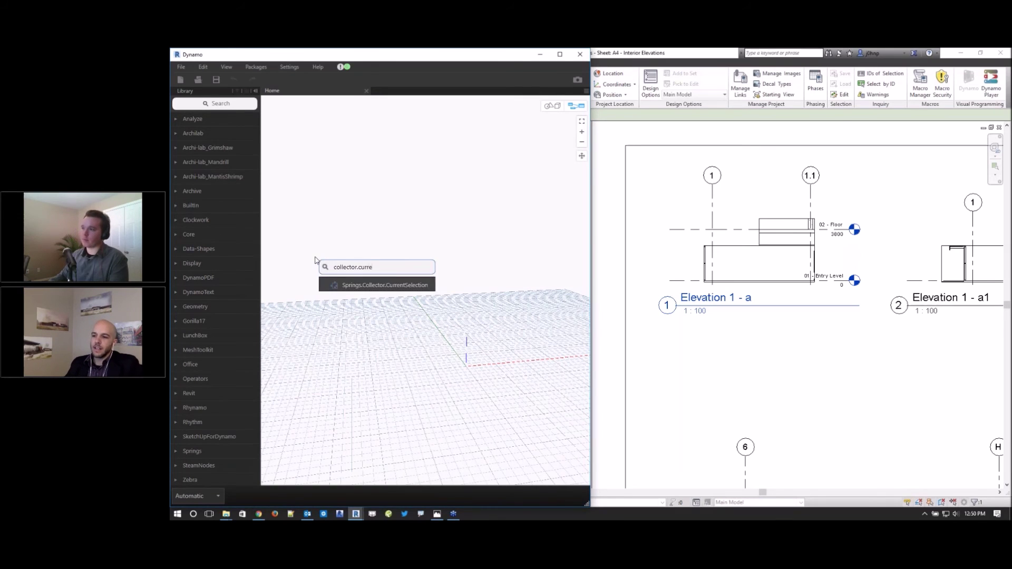
pyautogui.click(377, 285)
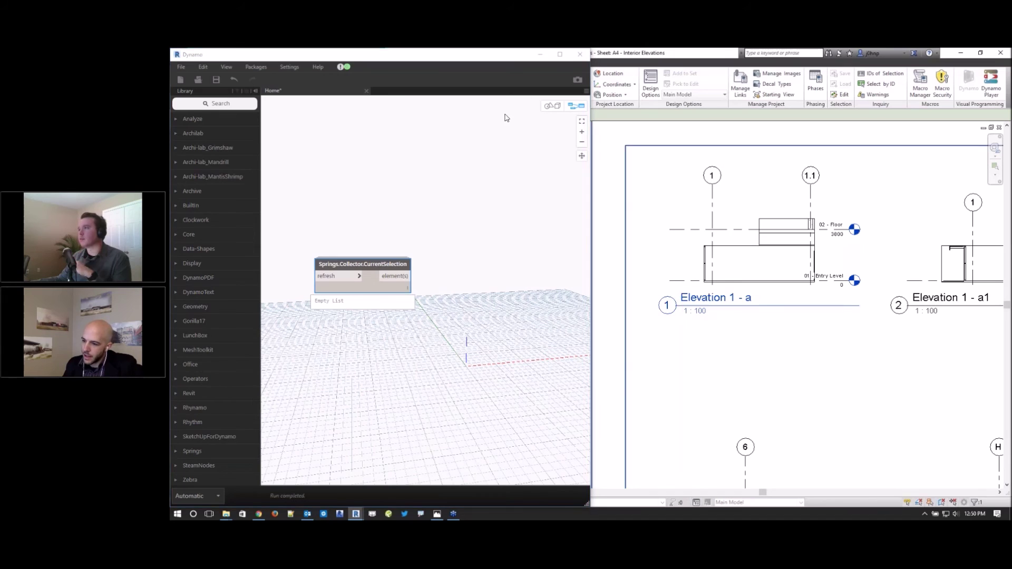
pyautogui.rightClick(371, 276)
pyautogui.click(391, 280)
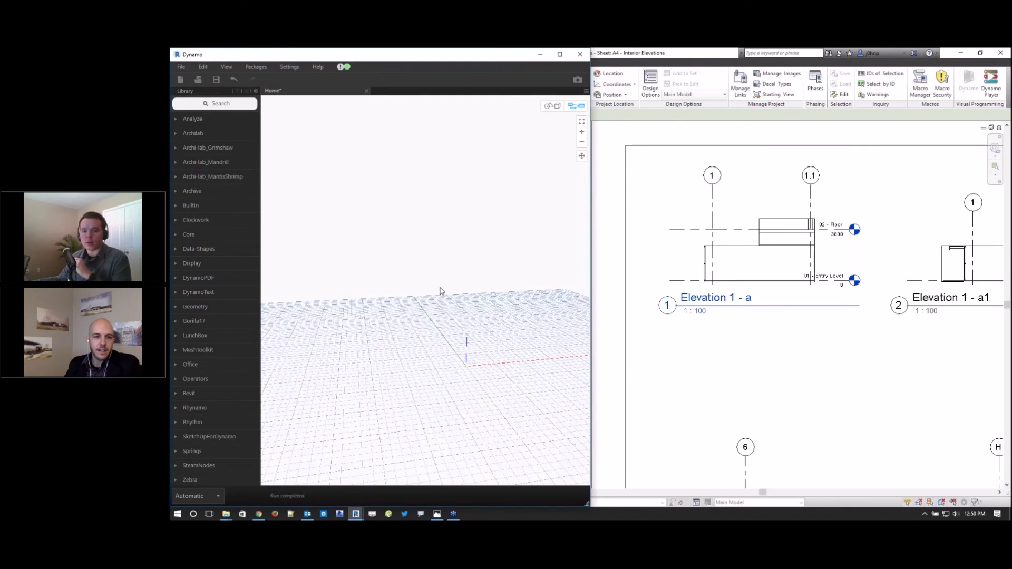
# - Select the elevation viewport on the sheet and maximize the Dynamo window
pyautogui.click(791, 274)
pyautogui.moveTo(530, 58); pyautogui.dragTo(606, 49)
pyautogui.rightClick(466, 267)
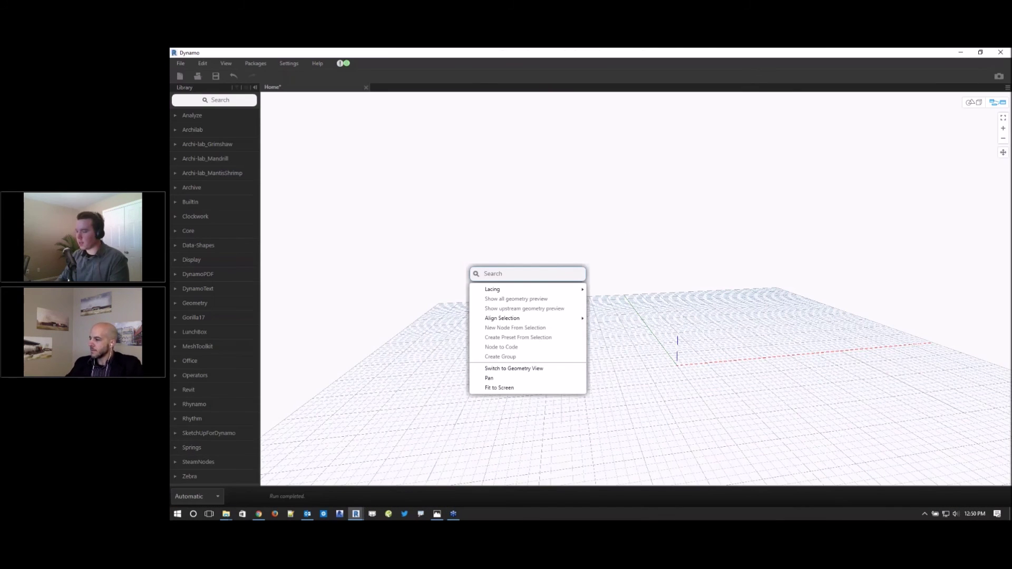
# - Wire a Views node set to 01 - Entry Level into Element.Id, showing ID 312
pyautogui.write('views')
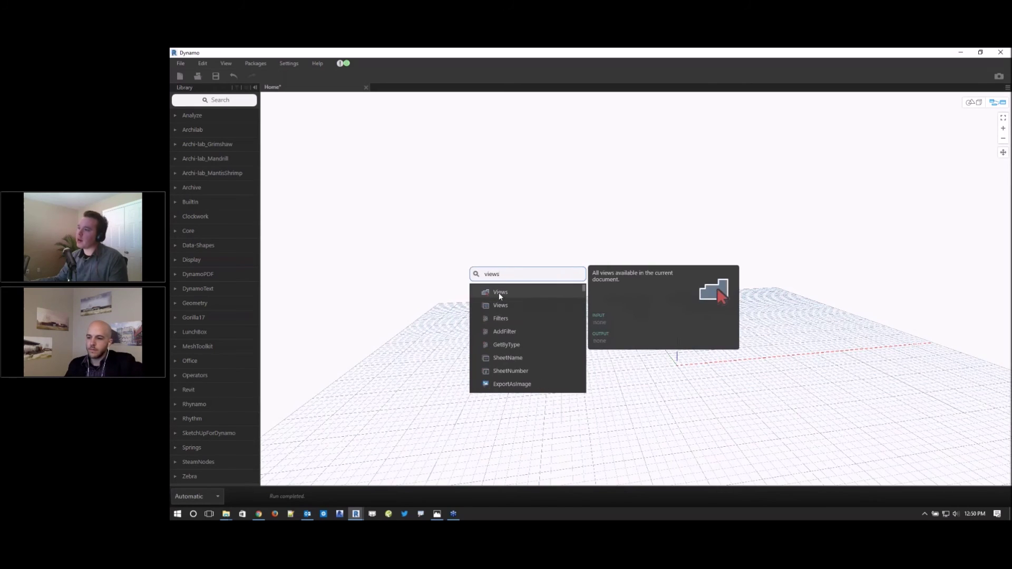
pyautogui.click(499, 292)
pyautogui.click(524, 313)
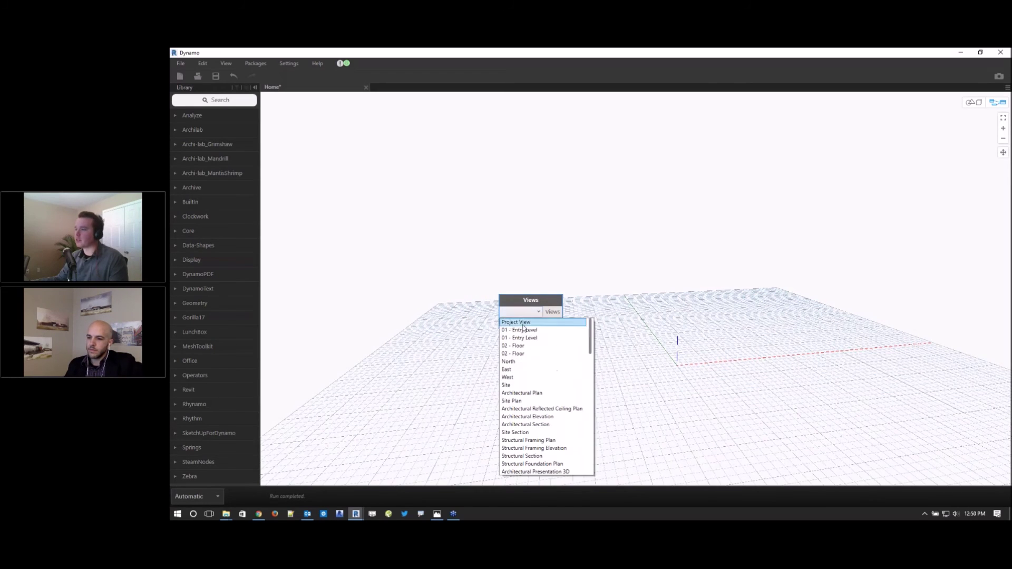
pyautogui.click(527, 327)
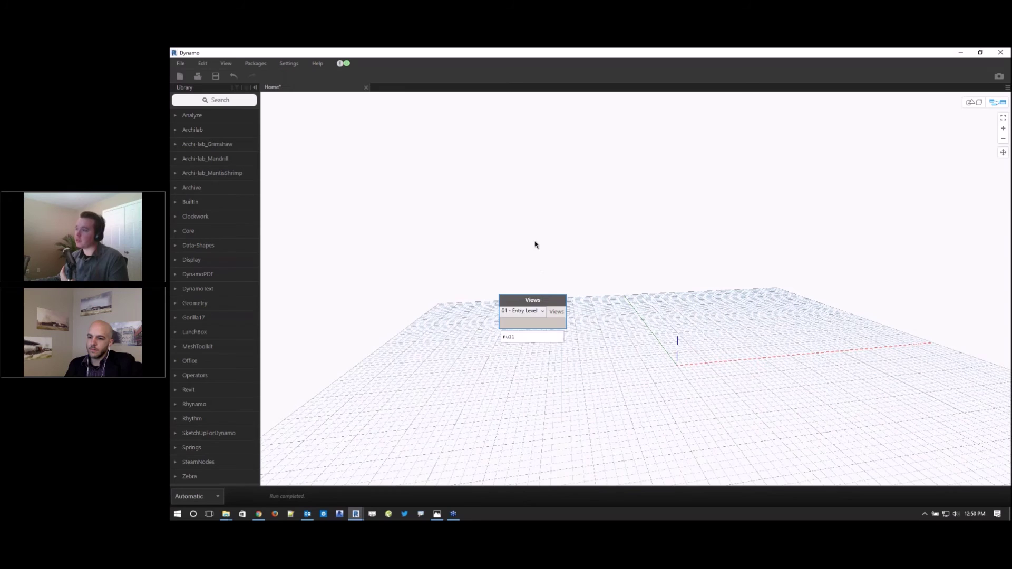
pyautogui.scroll(2, 536, 242)
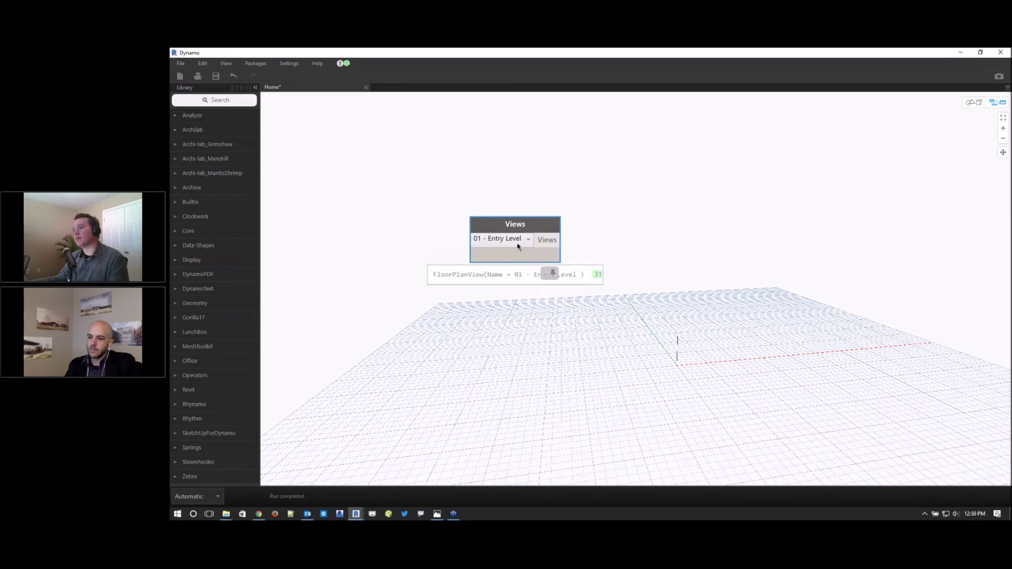
pyautogui.rightClick(610, 280)
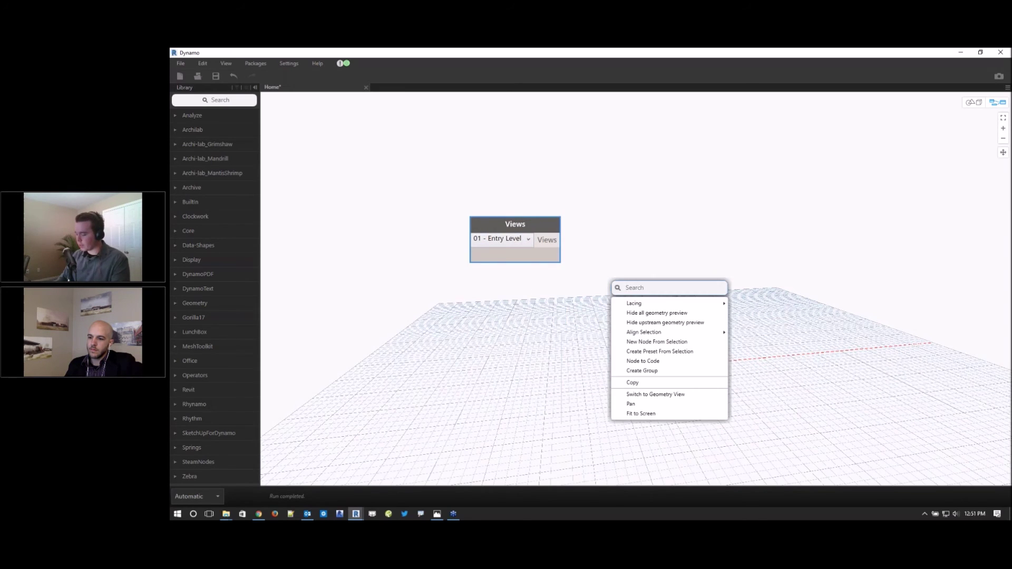
pyautogui.write('element.id')
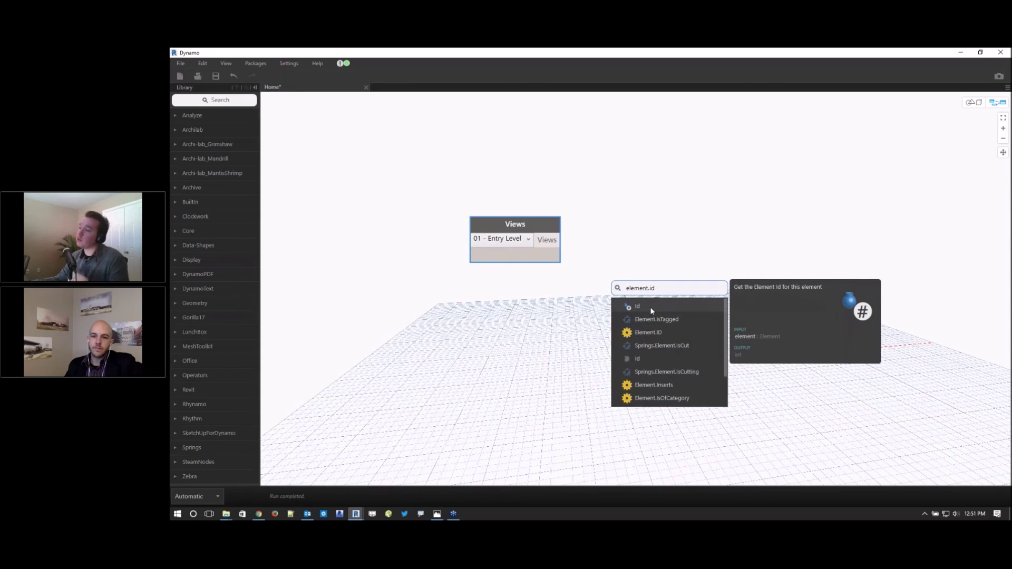
pyautogui.click(641, 307)
pyautogui.click(562, 241)
pyautogui.click(644, 333)
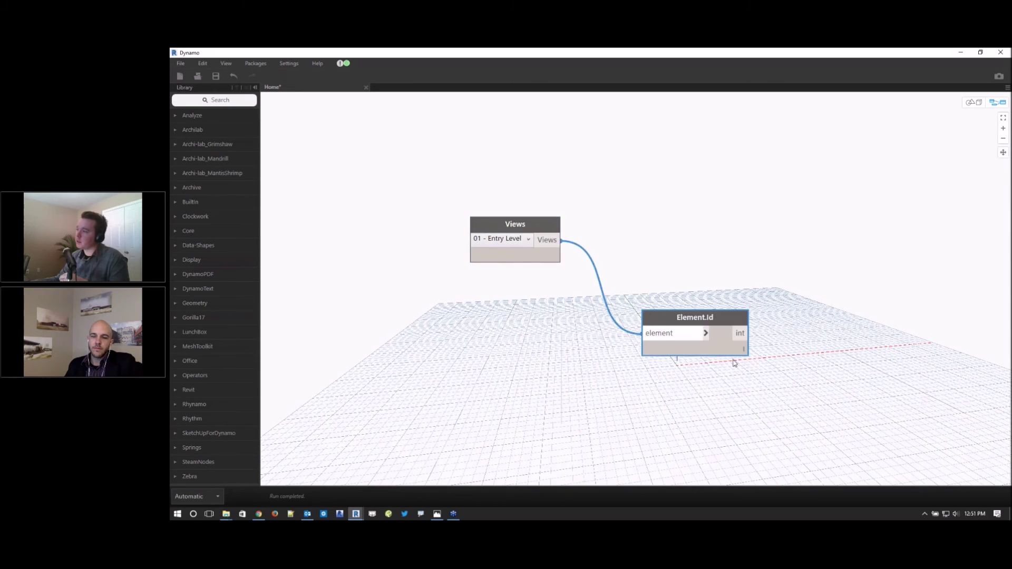
pyautogui.moveTo(672, 351); pyautogui.dragTo(650, 290)
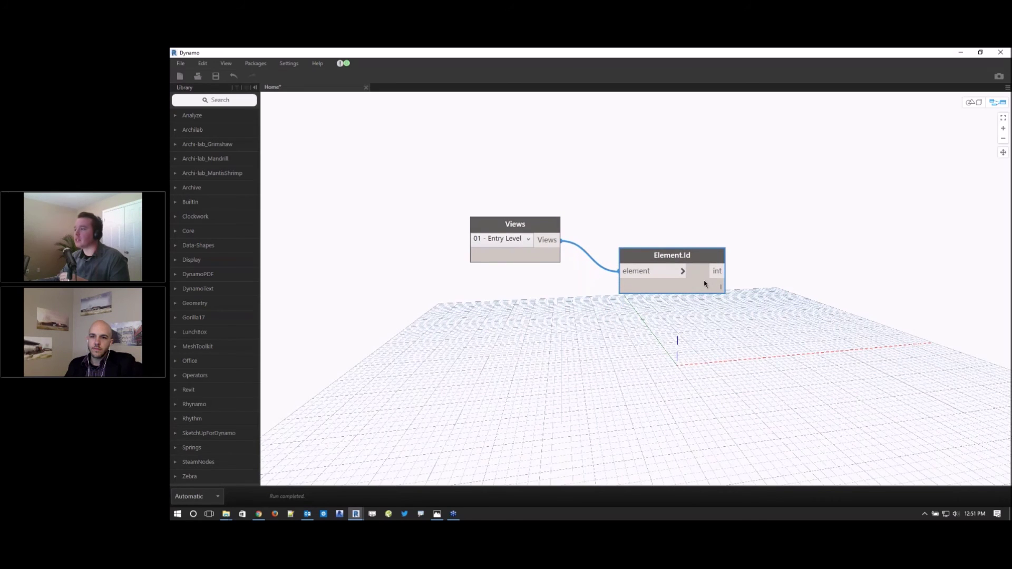
pyautogui.click(764, 256)
pyautogui.click(719, 304)
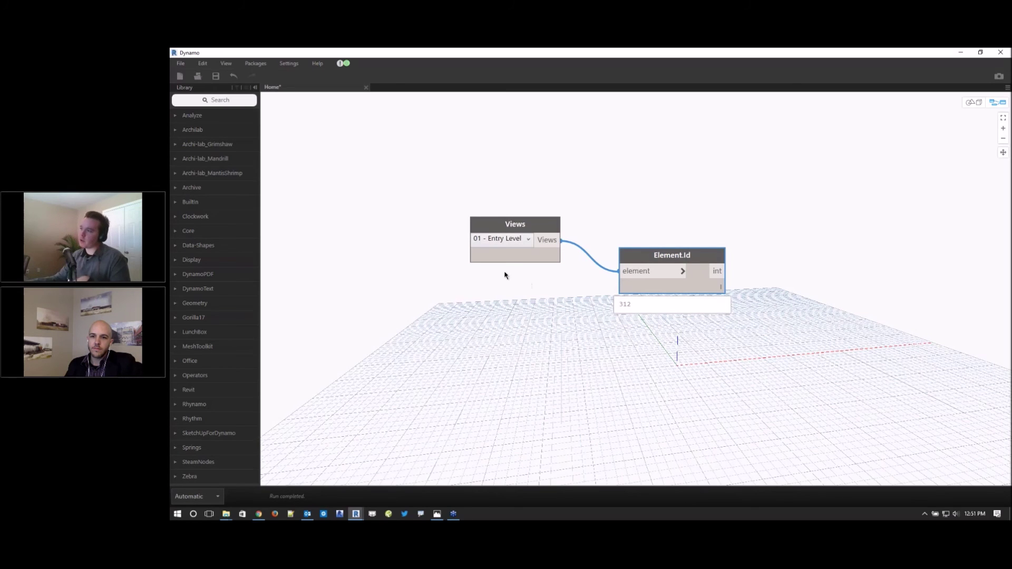
# - Switch the Views node to Elevation 1 - b3 and feed its element ID into a subtraction node
pyautogui.click(496, 241)
pyautogui.scroll(-5, 527, 338)
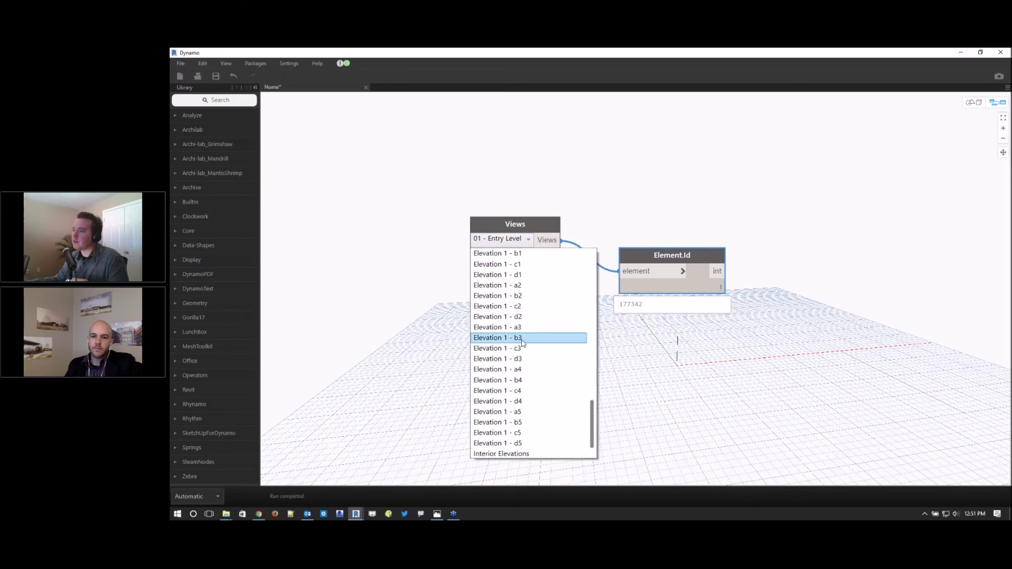
pyautogui.click(507, 334)
pyautogui.rightClick(748, 362)
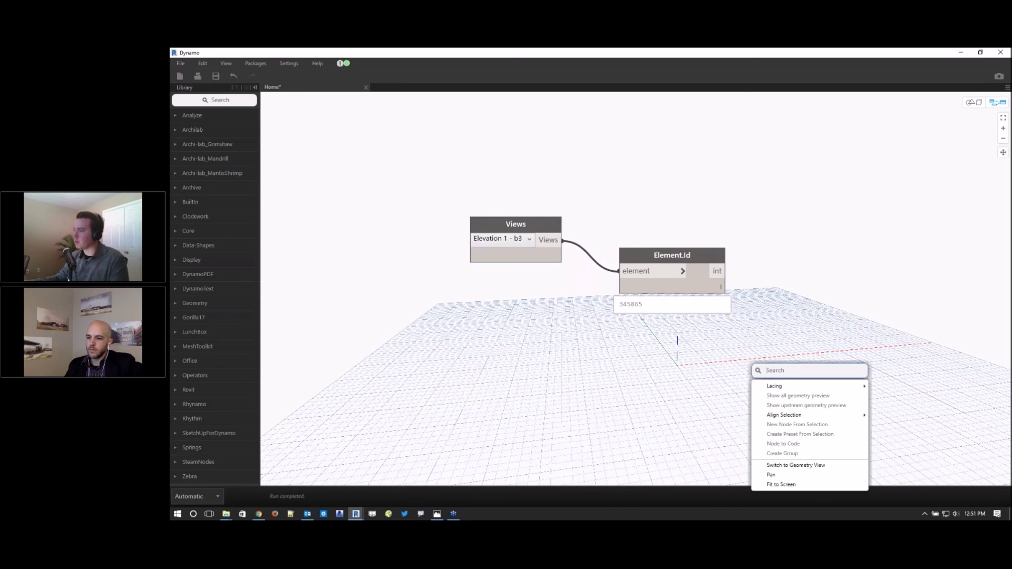
pyautogui.write('-1')
pyautogui.rightClick(766, 341)
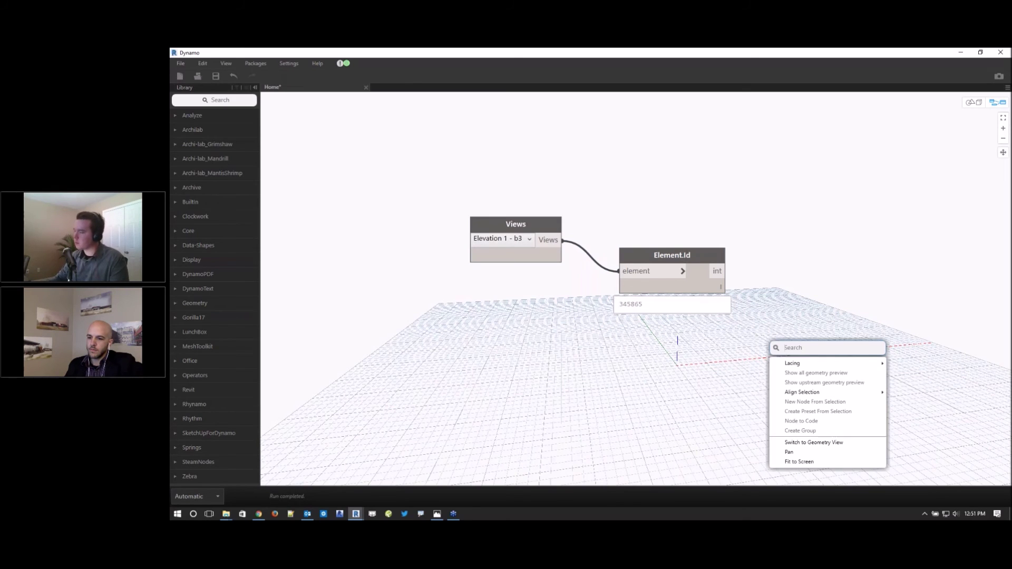
pyautogui.write('-')
pyautogui.press('Return')
pyautogui.click(726, 271)
pyautogui.click(799, 344)
# - Subtract a Code Block value of 1 from element ID 345865, giving 345864
pyautogui.doubleClick(718, 355)
pyautogui.write('1')
pyautogui.click(793, 417)
pyautogui.click(755, 375)
pyautogui.click(801, 359)
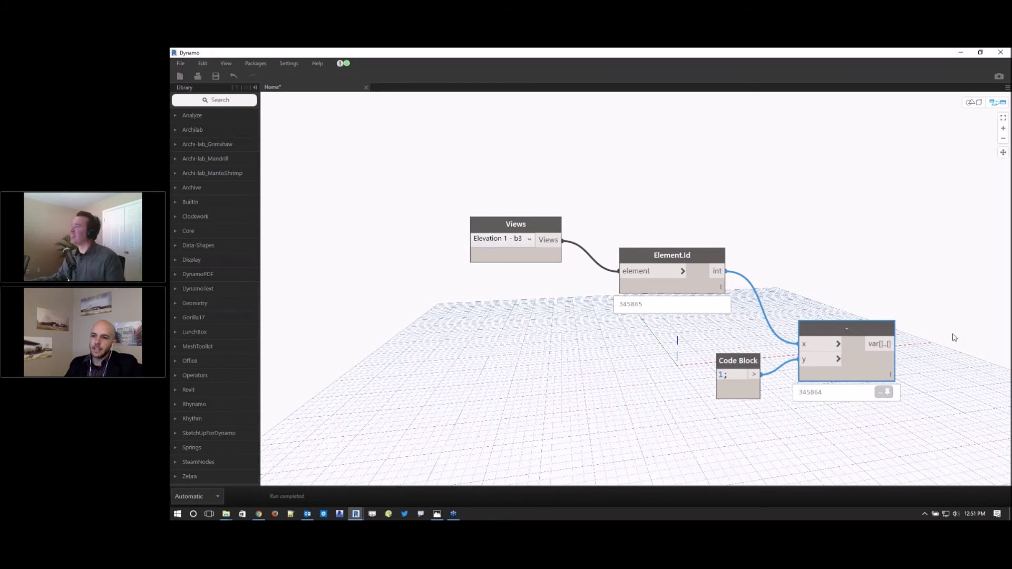
# - Delete all four nodes and restore Dynamo down so Revit shows alongside
pyautogui.moveTo(856, 206); pyautogui.dragTo(464, 396)
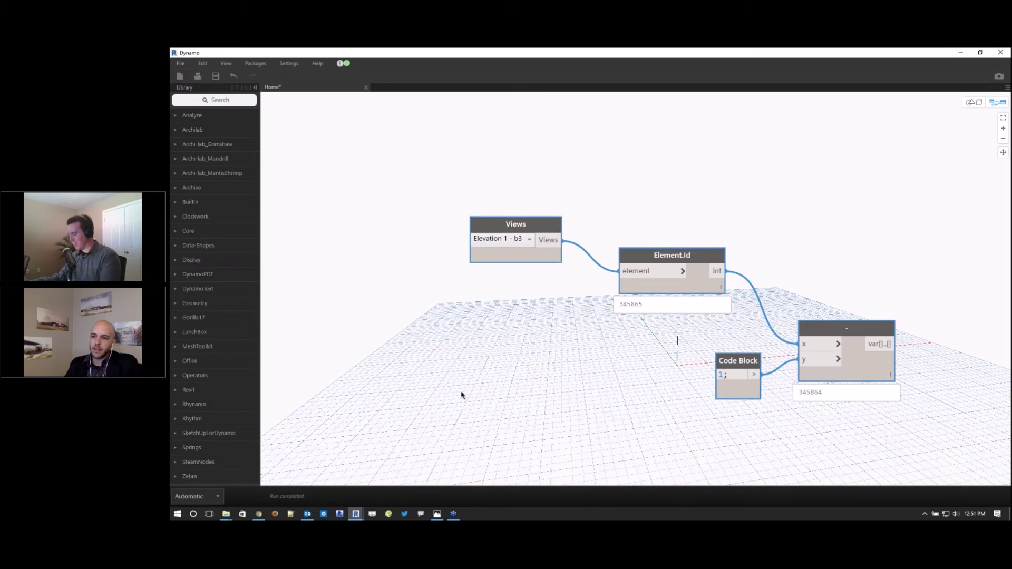
pyautogui.press('Delete')
pyautogui.click(980, 52)
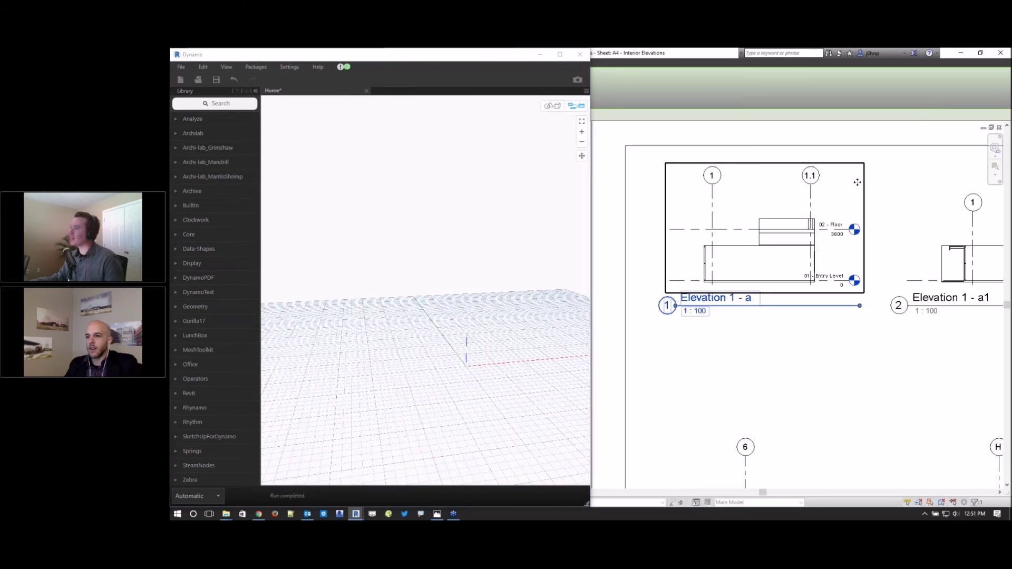
# - Activate the Elevation 1 - a viewport on the sheet and select its crop region
pyautogui.scroll(-2, 819, 195)
pyautogui.scroll(2, 786, 215)
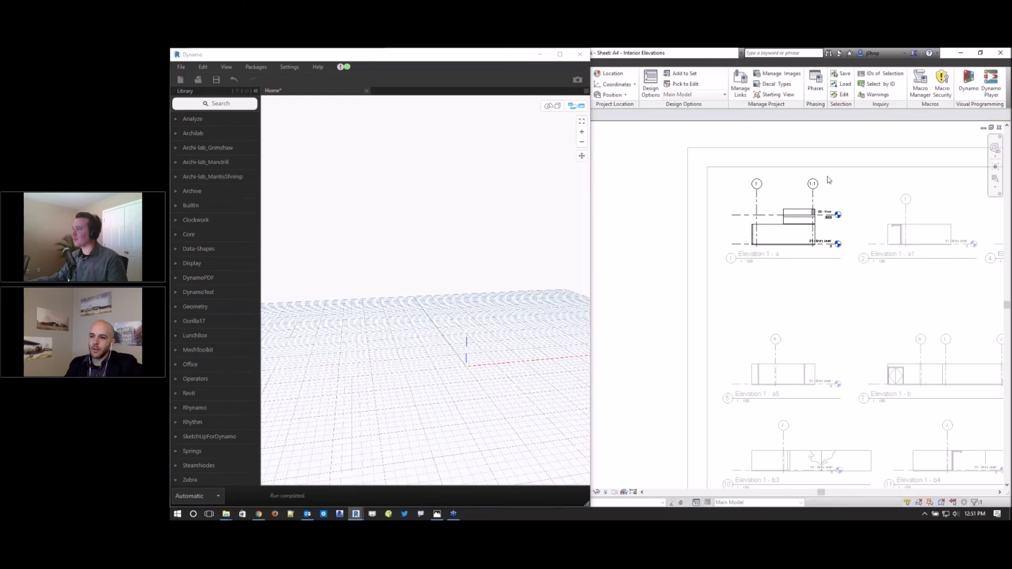
pyautogui.doubleClick(791, 213)
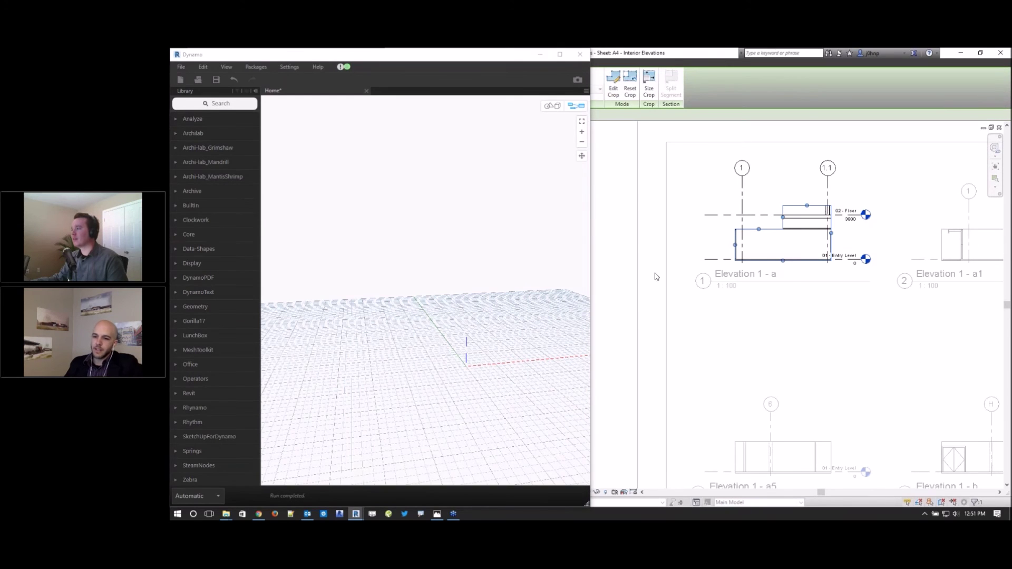
pyautogui.click(765, 229)
pyautogui.click(762, 195)
pyautogui.scroll(3, 771, 198)
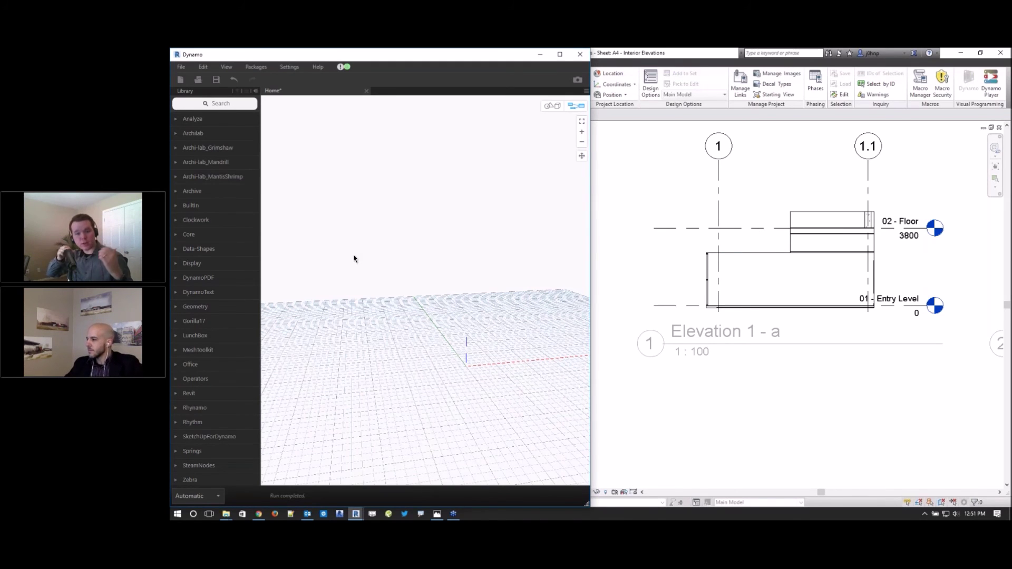
pyautogui.click(659, 248)
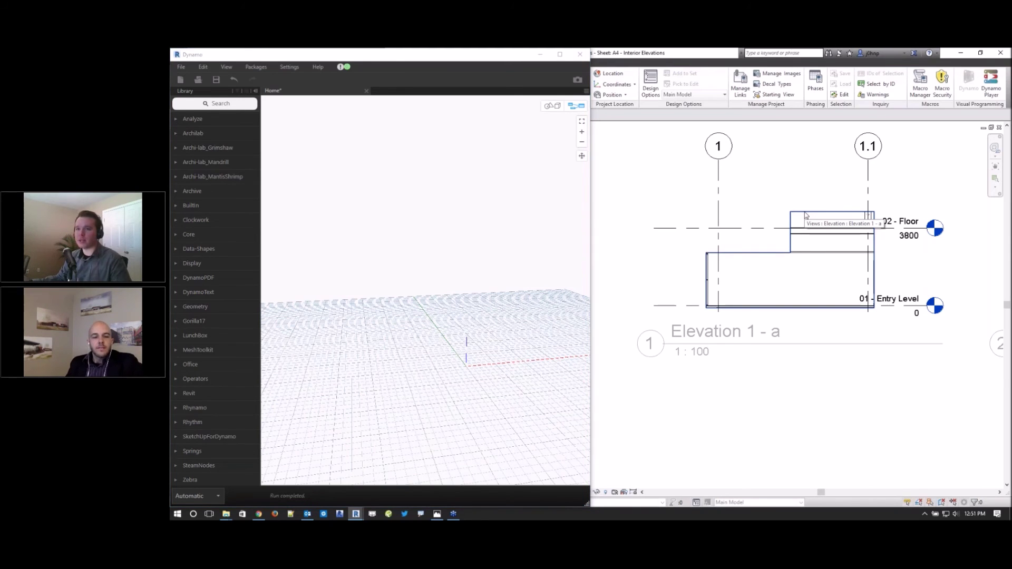
pyautogui.click(805, 213)
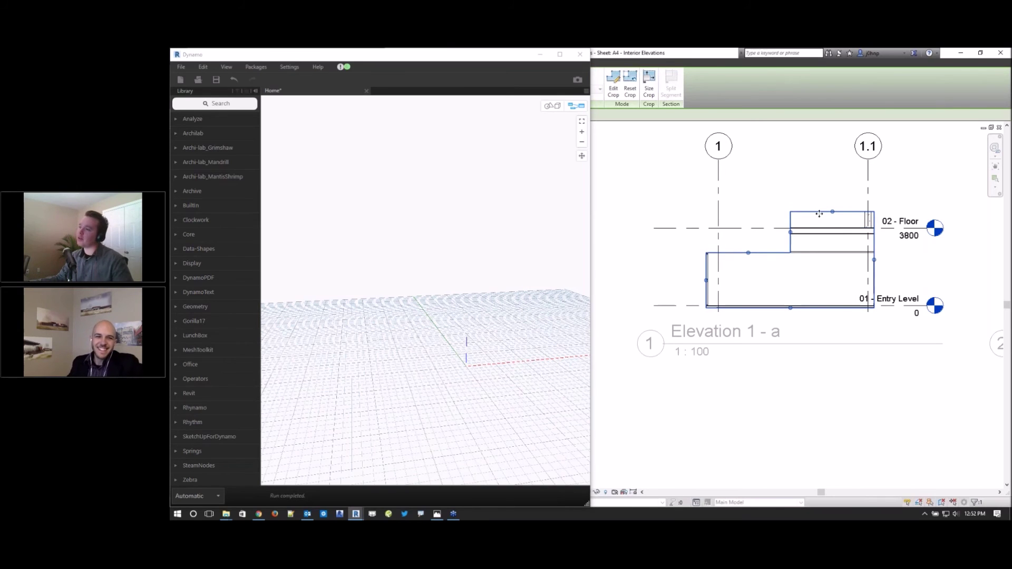
pyautogui.rightClick(428, 235)
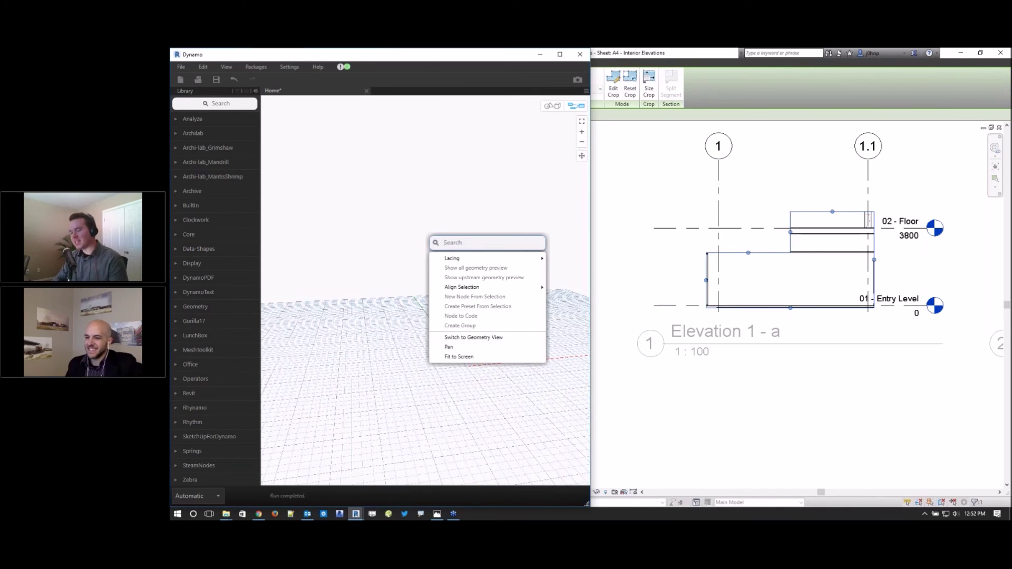
# - Place a Springs.Collector.CurrentSelection node, which returns crop element 345733
pyautogui.write('co')
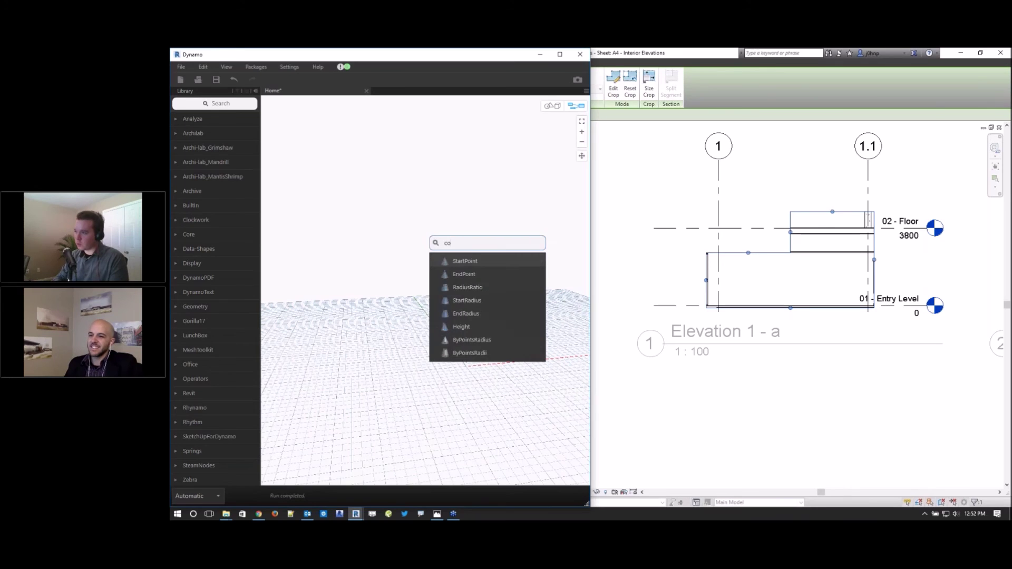
pyautogui.write('llector.current')
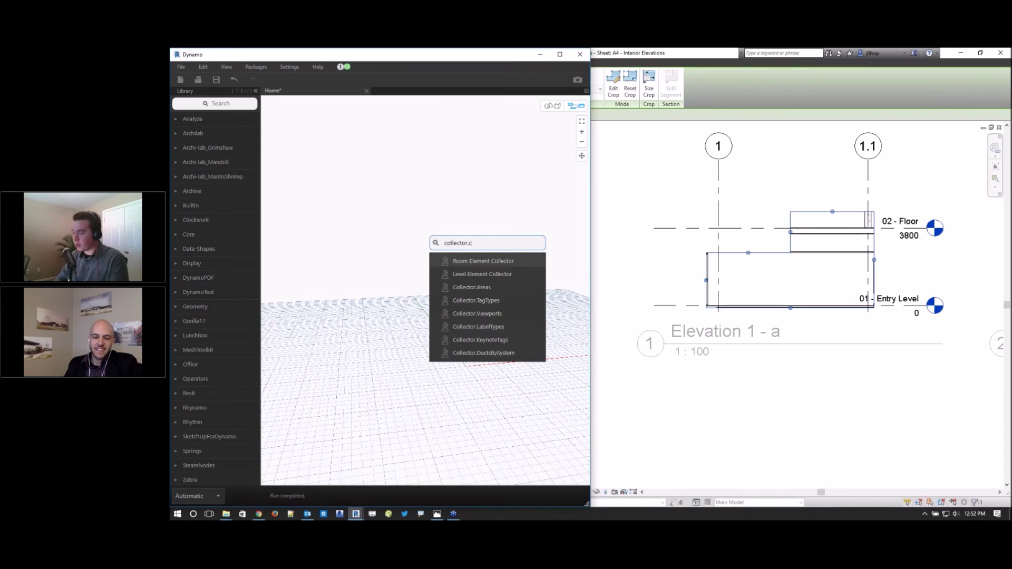
pyautogui.click(488, 261)
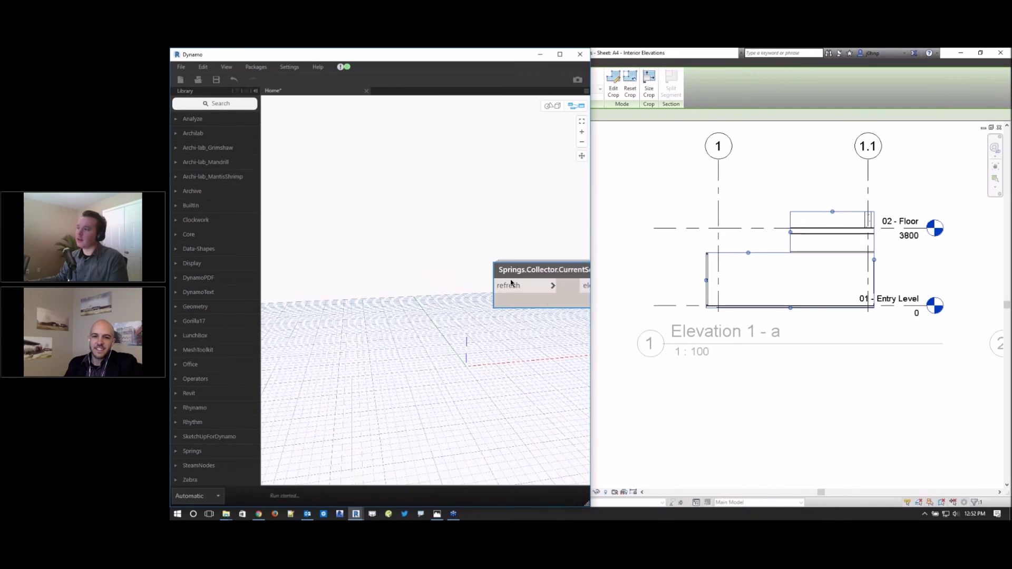
pyautogui.moveTo(584, 300); pyautogui.dragTo(464, 275)
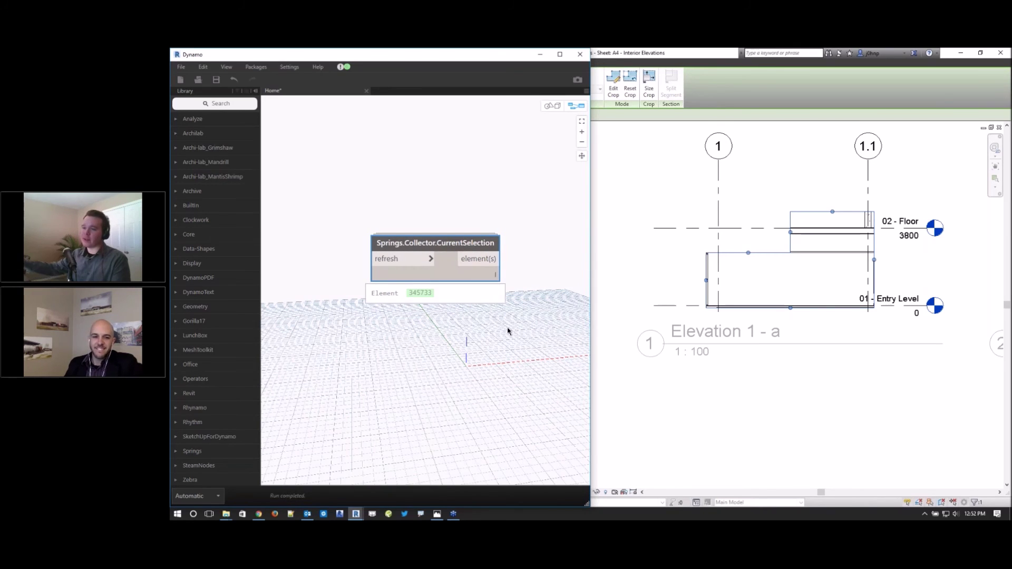
pyautogui.moveTo(428, 296)
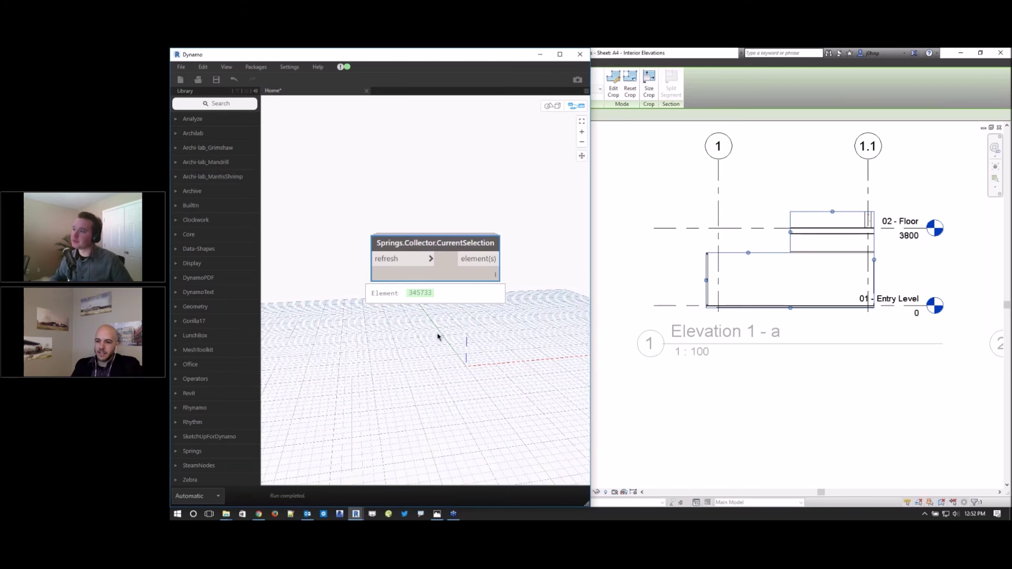
# - Remove the collector node and maximize the Dynamo window
pyautogui.rightClick(451, 237)
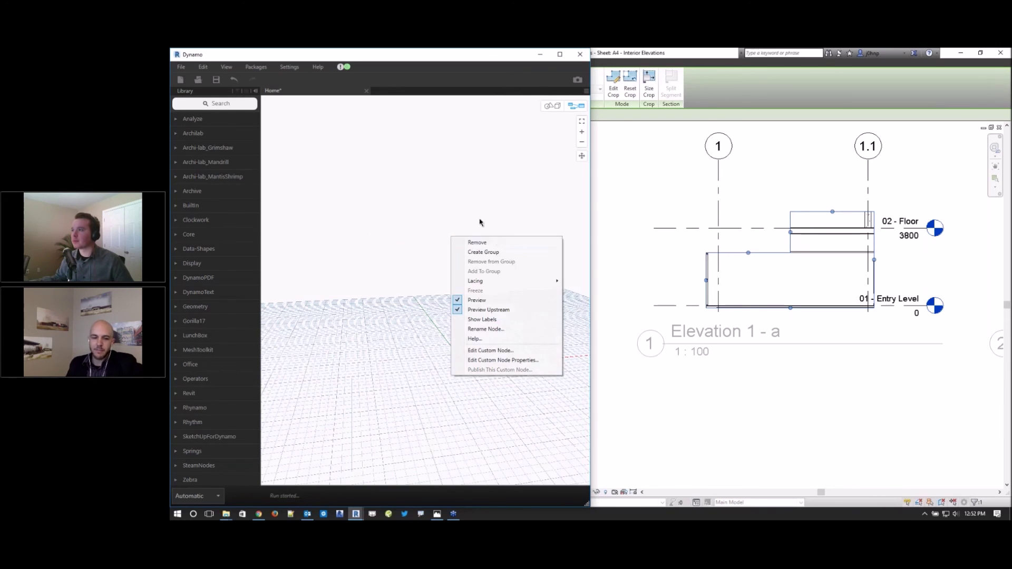
pyautogui.click(480, 222)
pyautogui.doubleClick(499, 57)
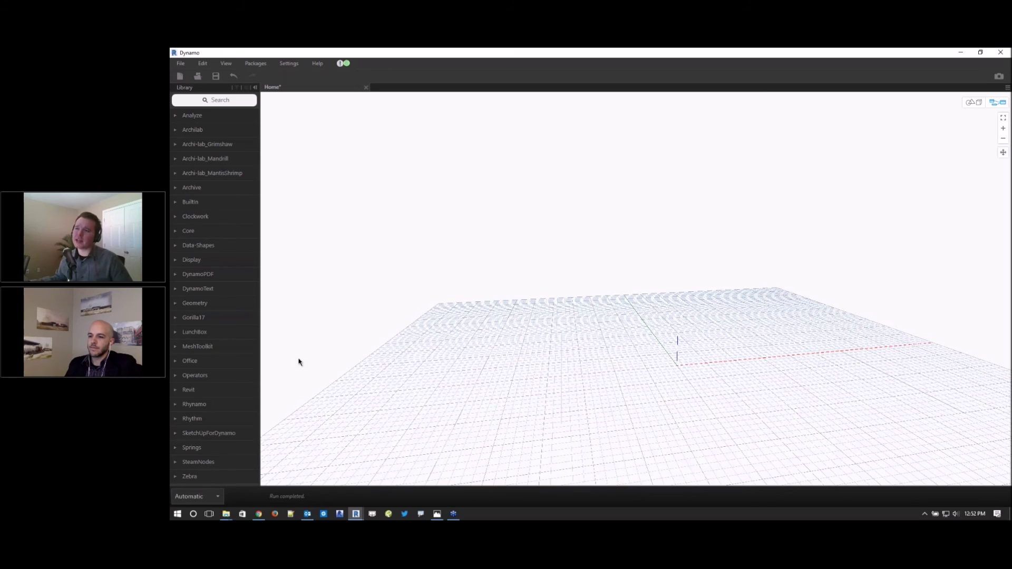
# - Add an Element.Category node and set the graph's run mode to Manual
pyautogui.rightClick(469, 273)
pyautogui.write('element.categ')
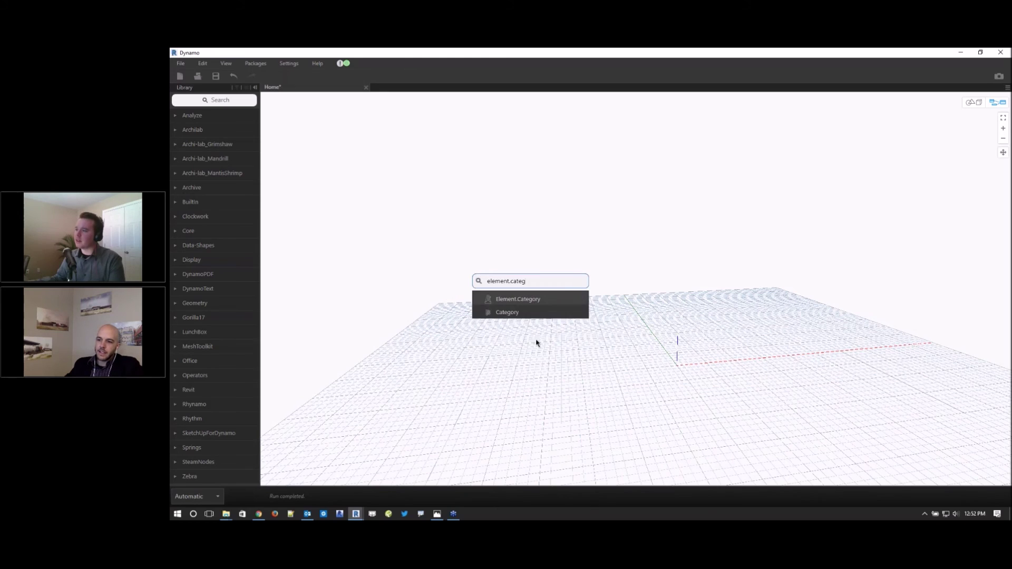
pyautogui.click(526, 299)
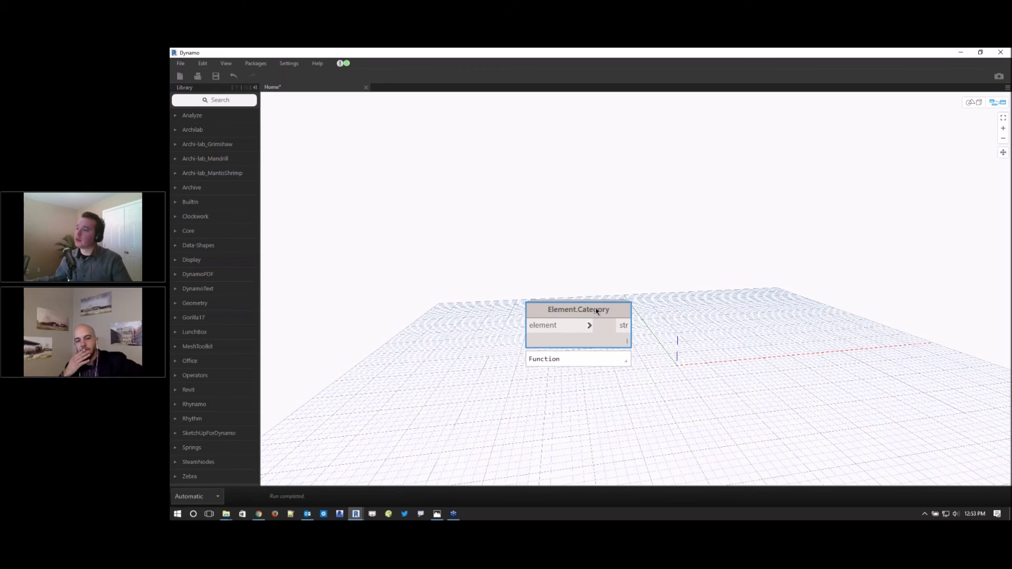
pyautogui.moveTo(598, 311); pyautogui.dragTo(598, 227)
pyautogui.scroll(5, 598, 227)
pyautogui.click(763, 304)
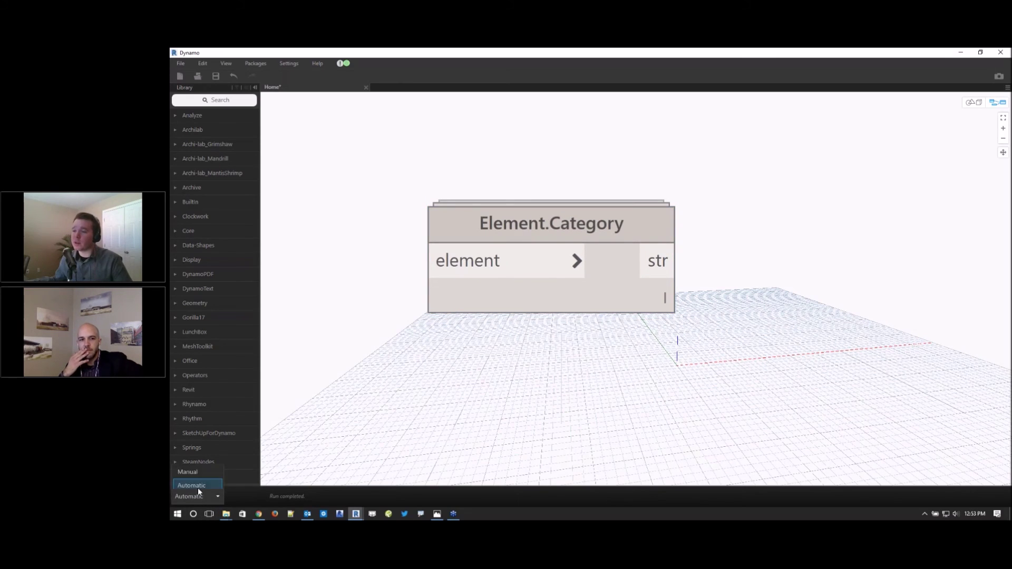
pyautogui.click(190, 472)
pyautogui.click(598, 267)
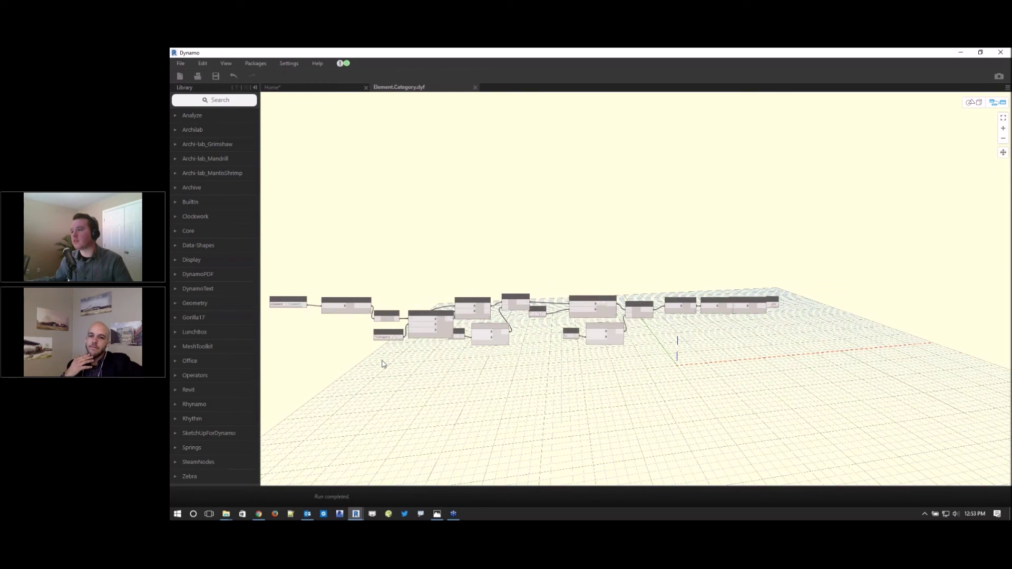
# - Pan the Element.Category.dyf chain from String.TrimWhitespace to the Output nodes, then close it
pyautogui.scroll(3, 486, 341)
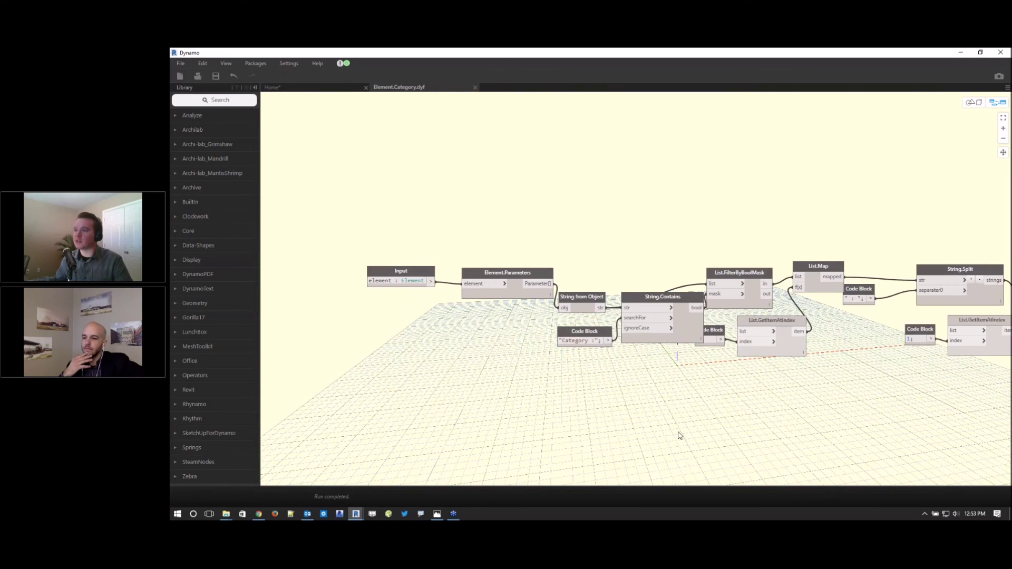
pyautogui.moveTo(633, 428); pyautogui.dragTo(606, 430, button='middle')
pyautogui.scroll(2, 601, 345)
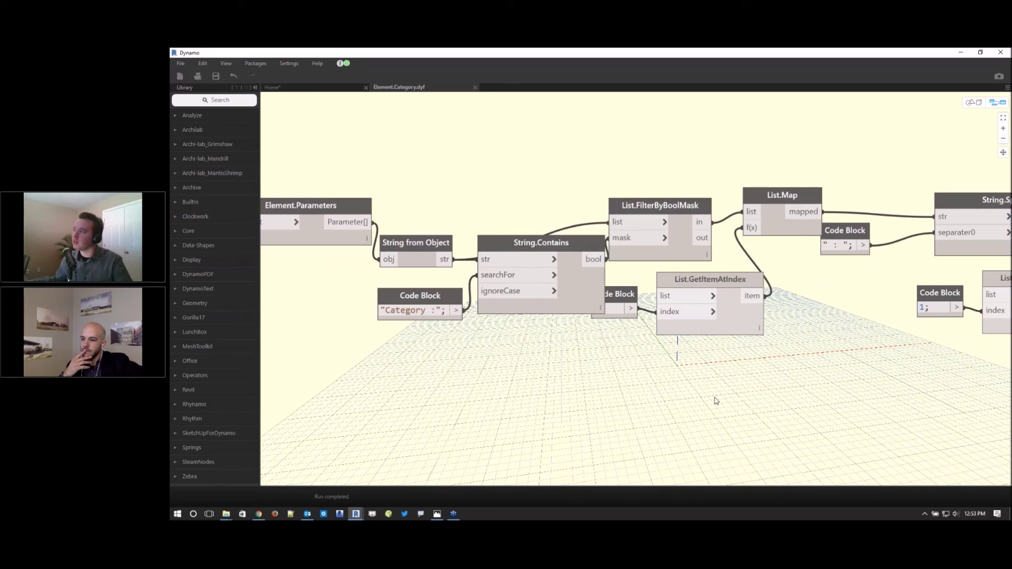
pyautogui.scroll(2, 641, 386)
pyautogui.moveTo(640, 386); pyautogui.dragTo(327, 385, button='middle')
pyautogui.moveTo(896, 279); pyautogui.dragTo(715, 291, button='middle')
pyautogui.moveTo(317, 306); pyautogui.dragTo(806, 293, button='middle')
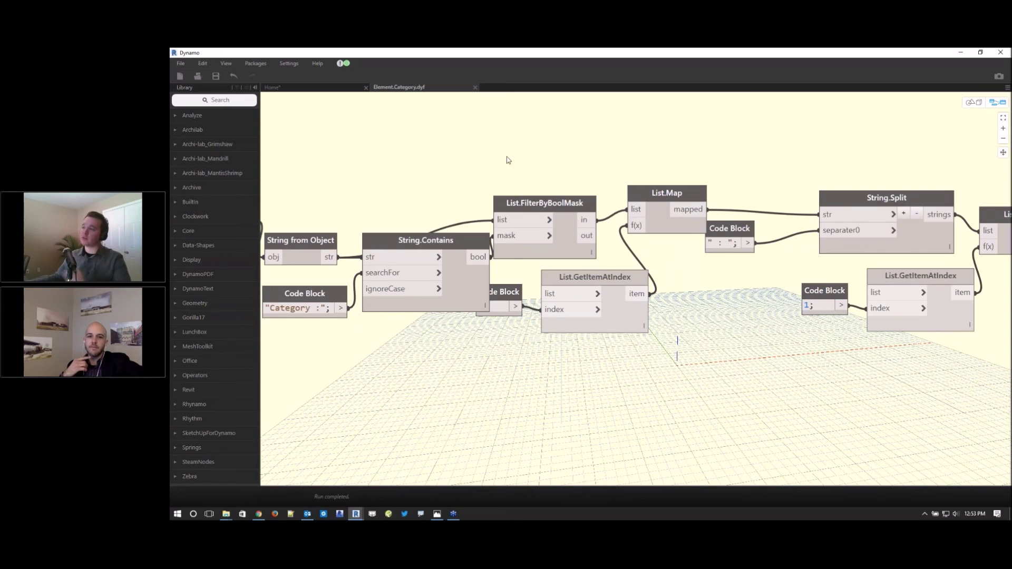
pyautogui.click(476, 88)
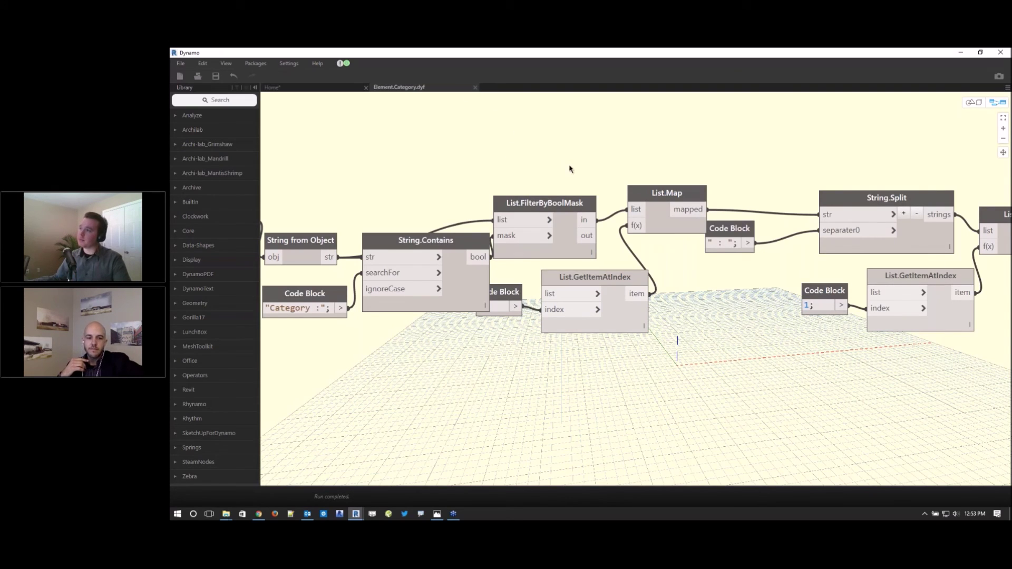
pyautogui.scroll(-5, 580, 208)
pyautogui.scroll(5, 573, 203)
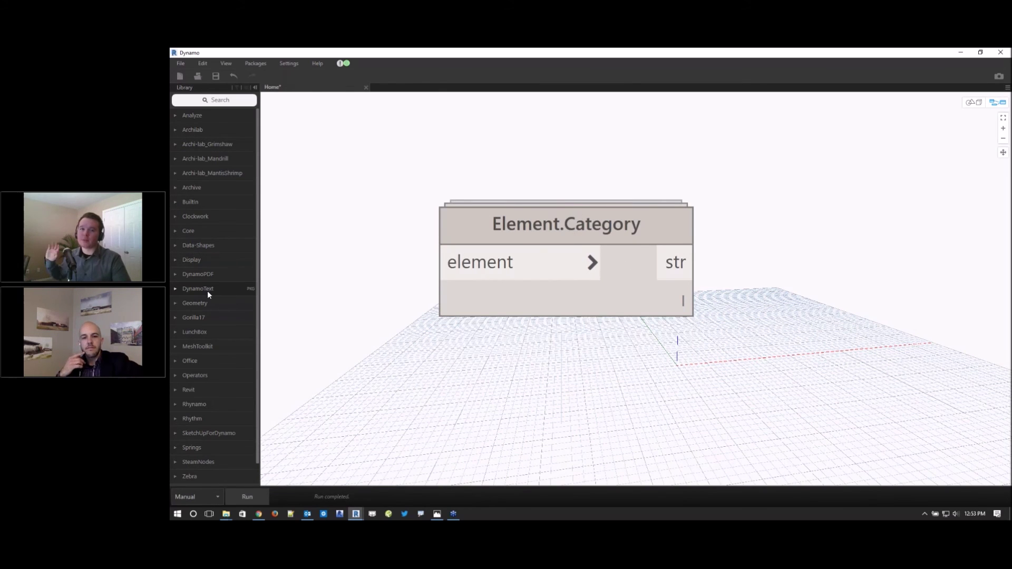
# - Remove the Element.Category node and switch to Google Chrome
pyautogui.rightClick(623, 240)
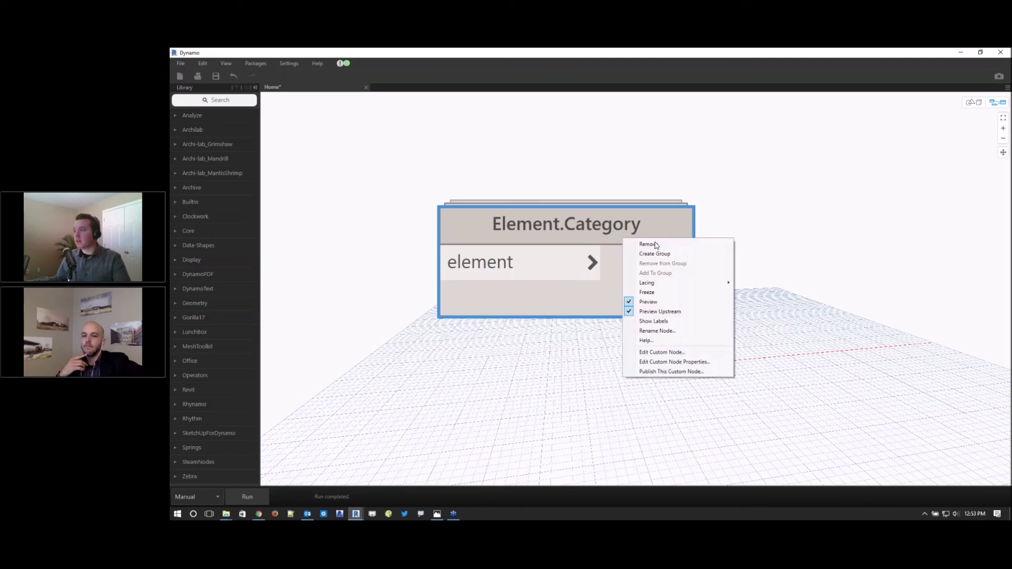
pyautogui.click(648, 245)
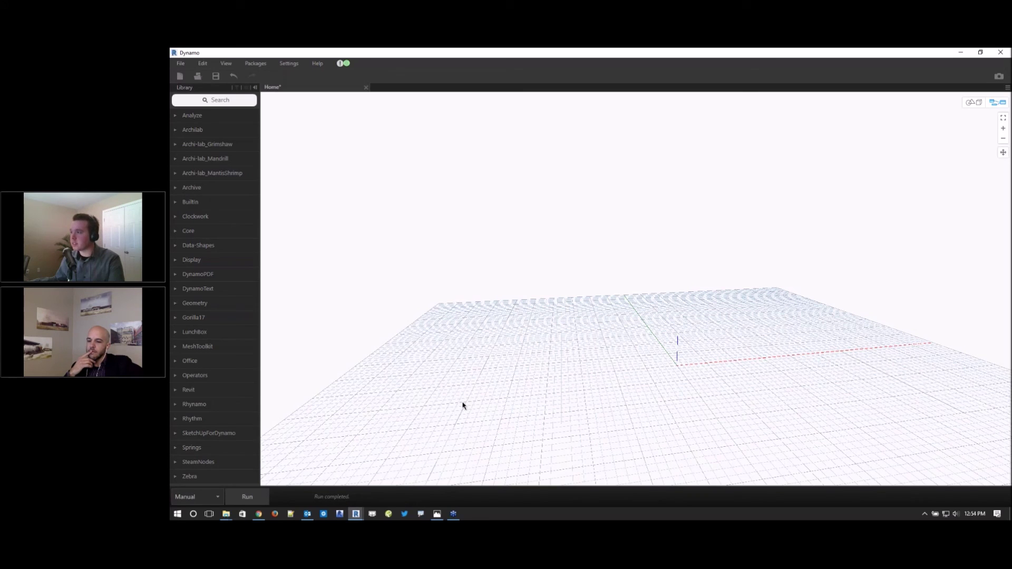
pyautogui.hotkey('alt', 'Tab')
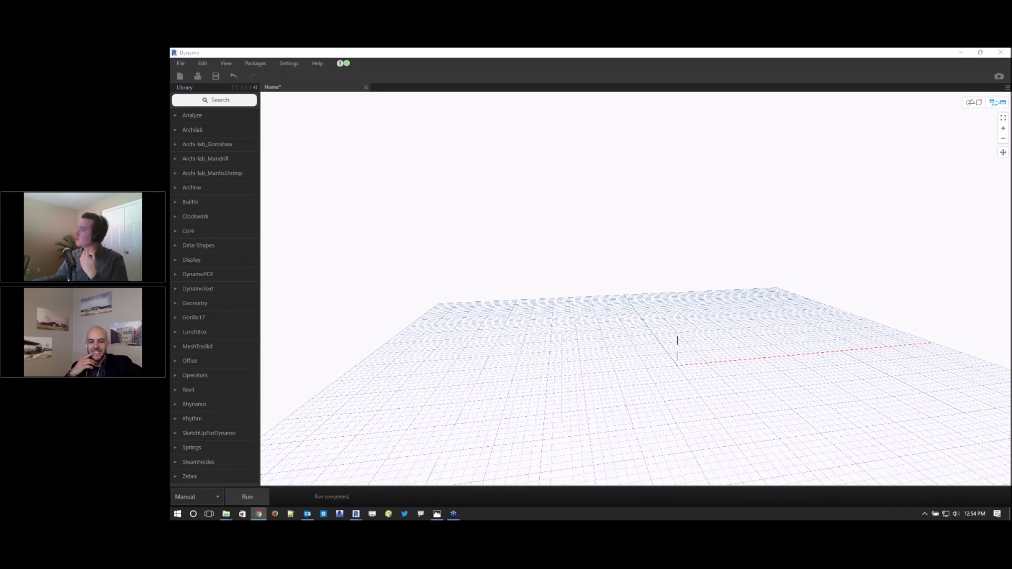
pyautogui.press('super+shift+Left')
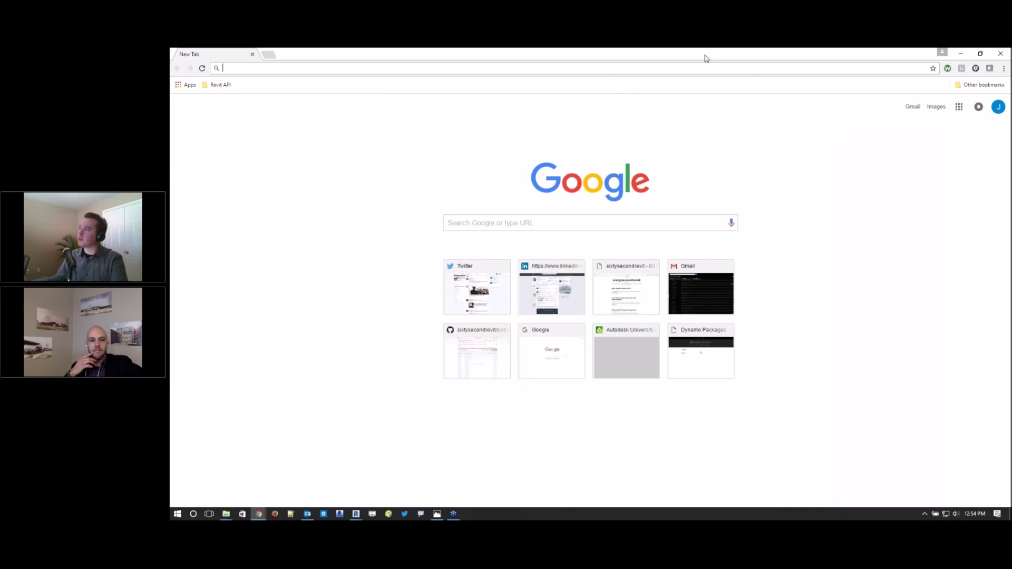
# - Search the web for 'split faces of walls revit api'
pyautogui.moveTo(709, 60); pyautogui.dragTo(613, 106)
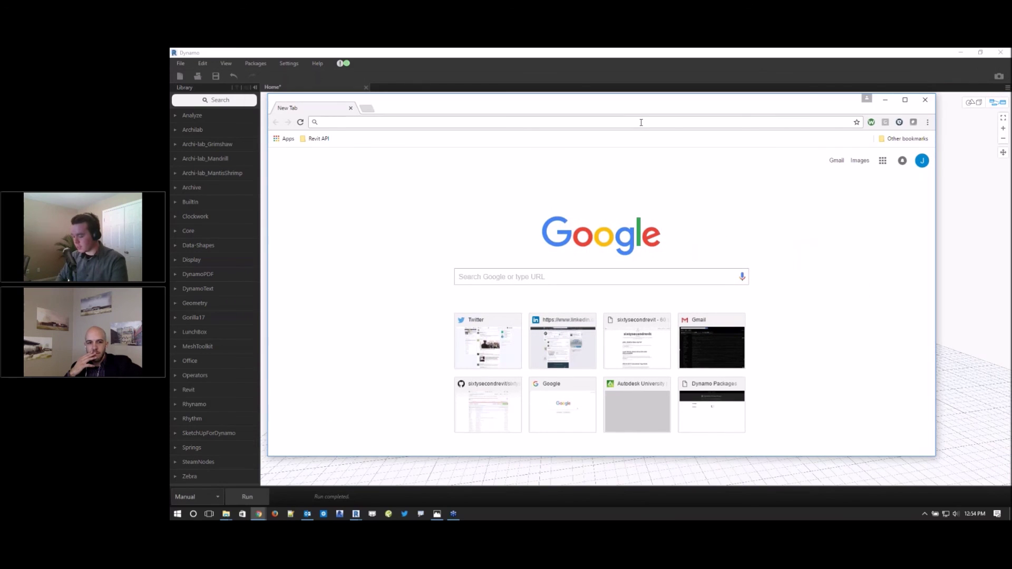
pyautogui.write('split face')
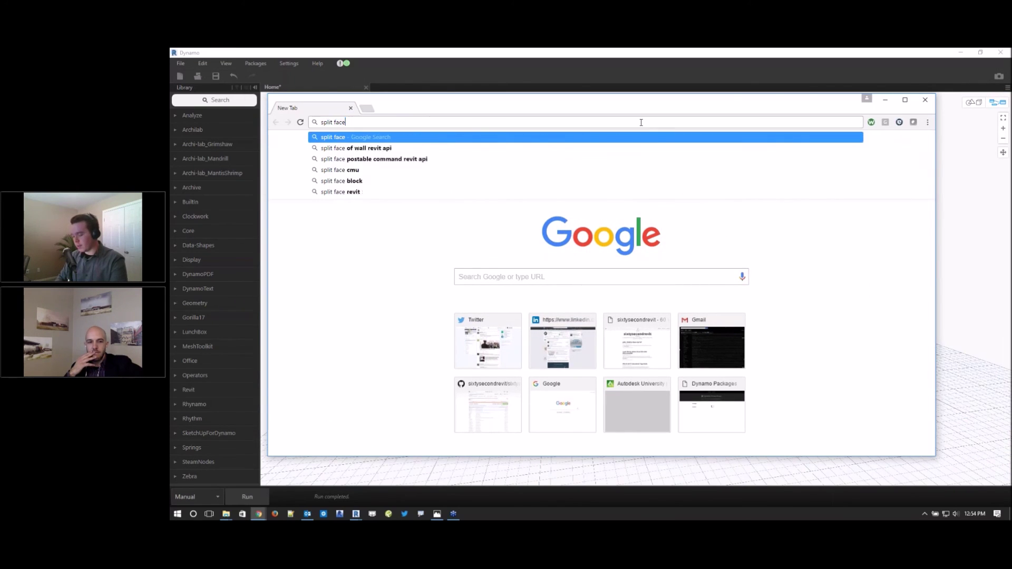
pyautogui.write('s o')
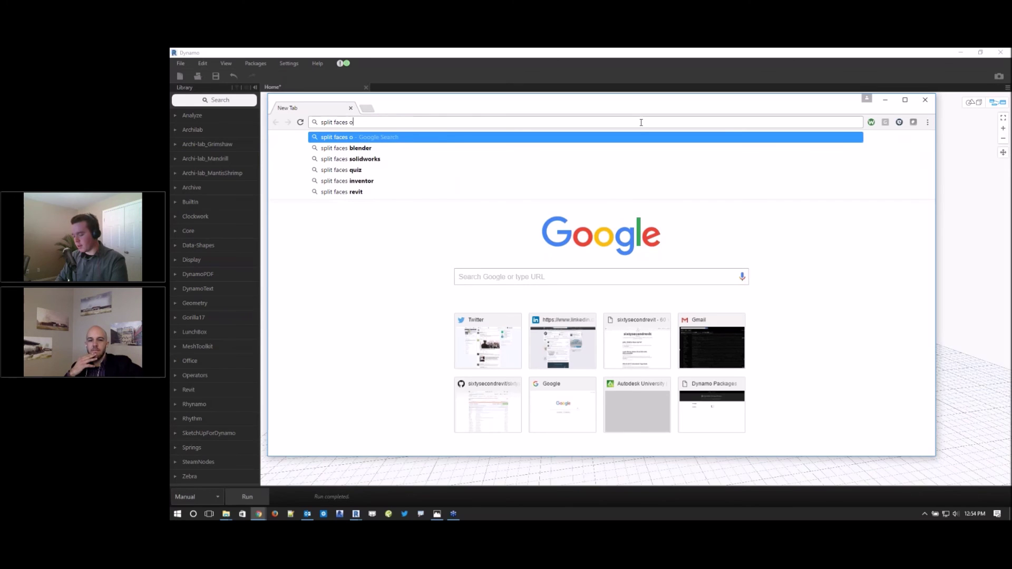
pyautogui.write('f walls revit api')
pyautogui.press('Return')
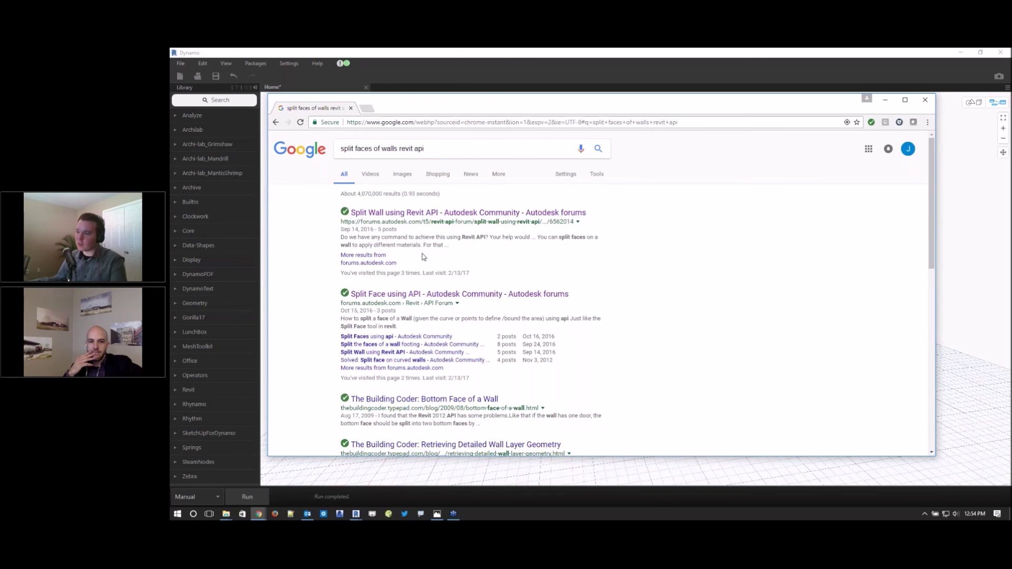
# - Read The Building Coder's 'Bottom Face of a Wall' post, then close the browser
pyautogui.scroll(-1, 427, 263)
pyautogui.scroll(-2, 430, 268)
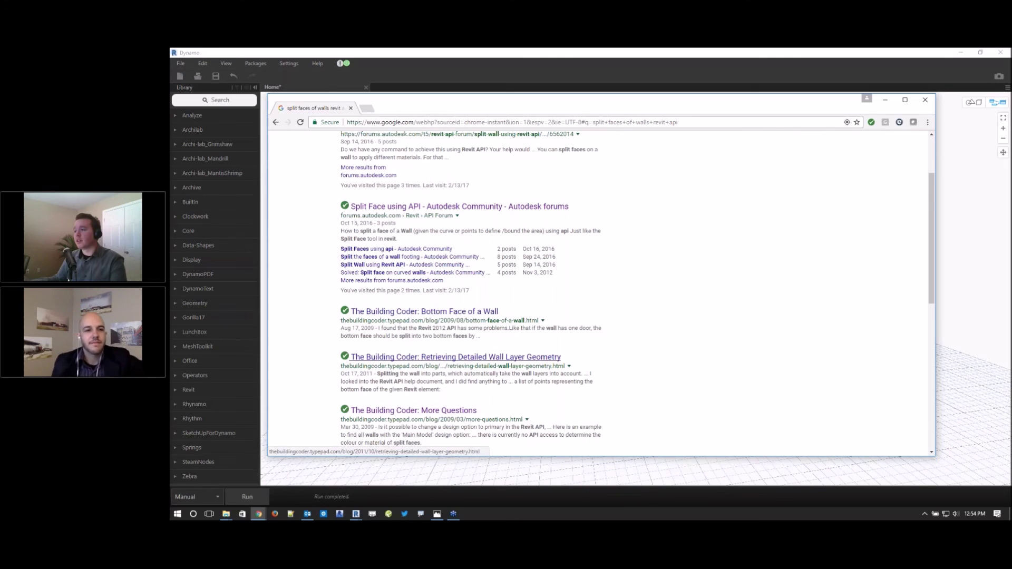
pyautogui.click(467, 312)
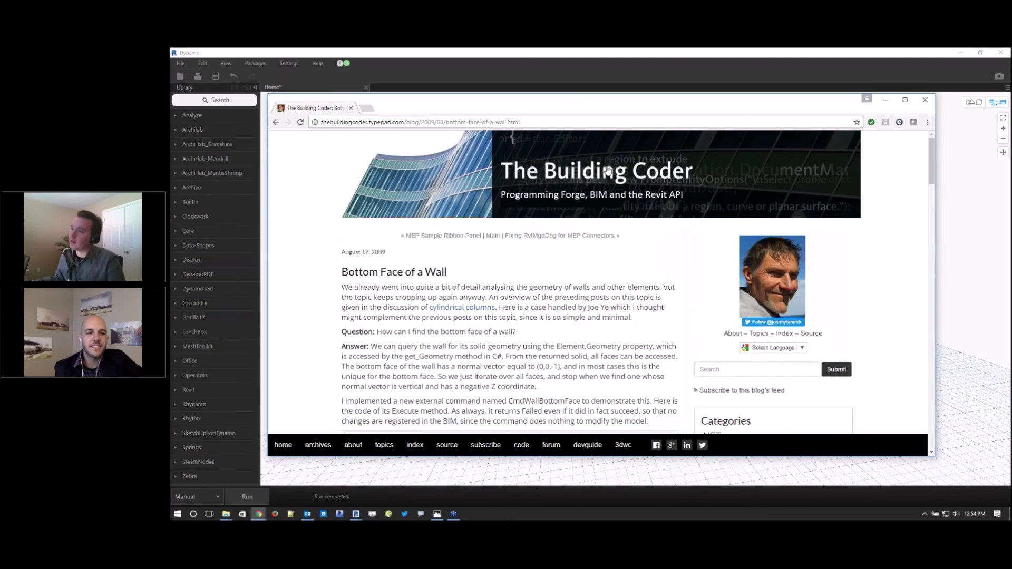
pyautogui.scroll(-4, 608, 170)
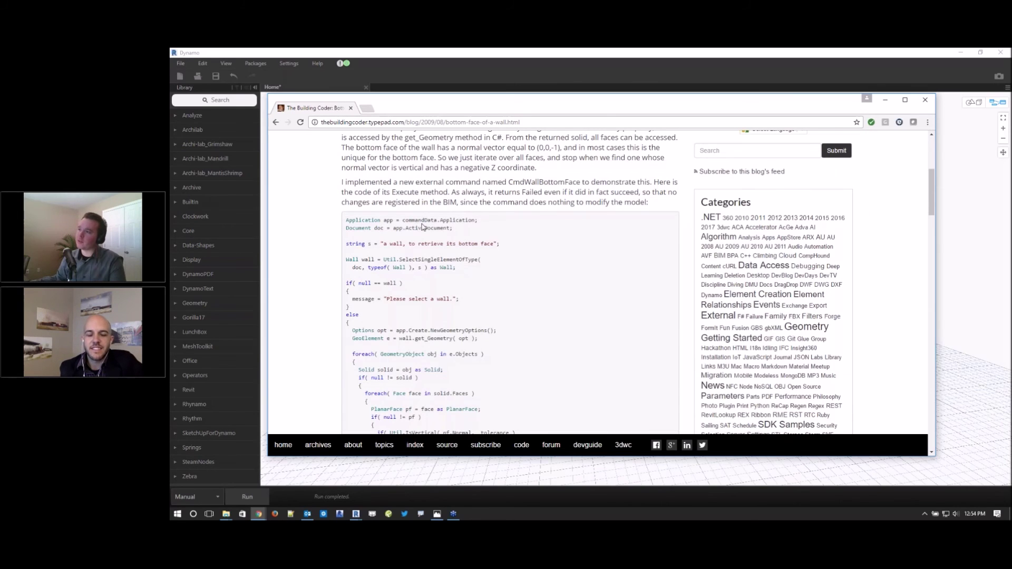
pyautogui.scroll(-1, 422, 226)
pyautogui.scroll(1, 476, 283)
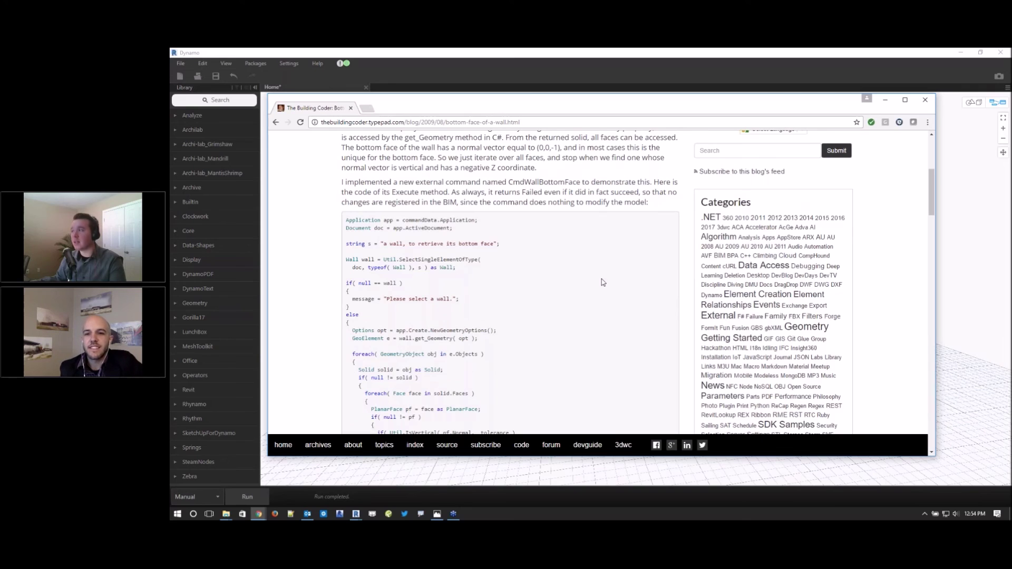
pyautogui.click(917, 104)
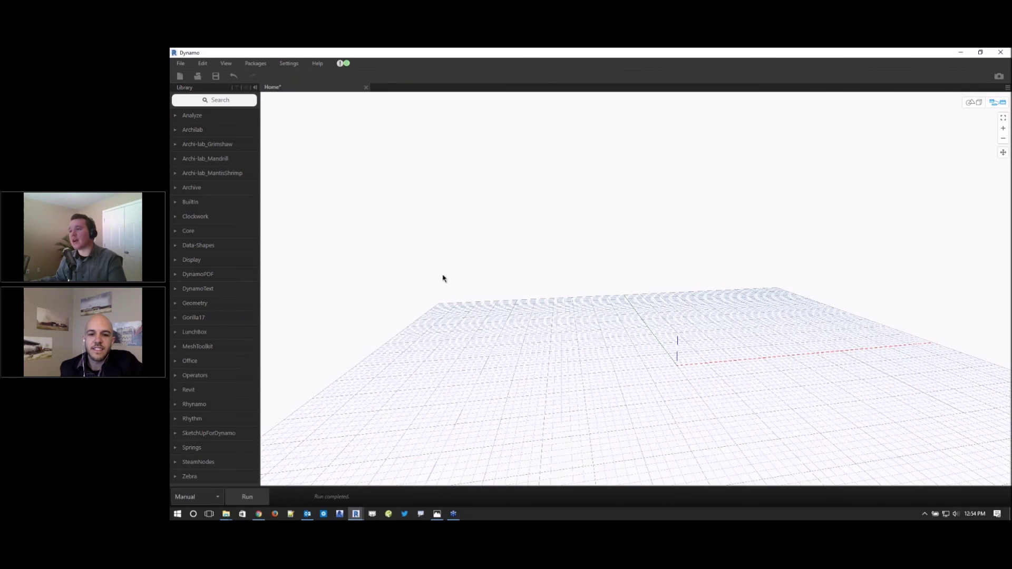
# - Expand Clockwork in the Library and place an Element.Type node, opening its definition briefly
pyautogui.click(187, 217)
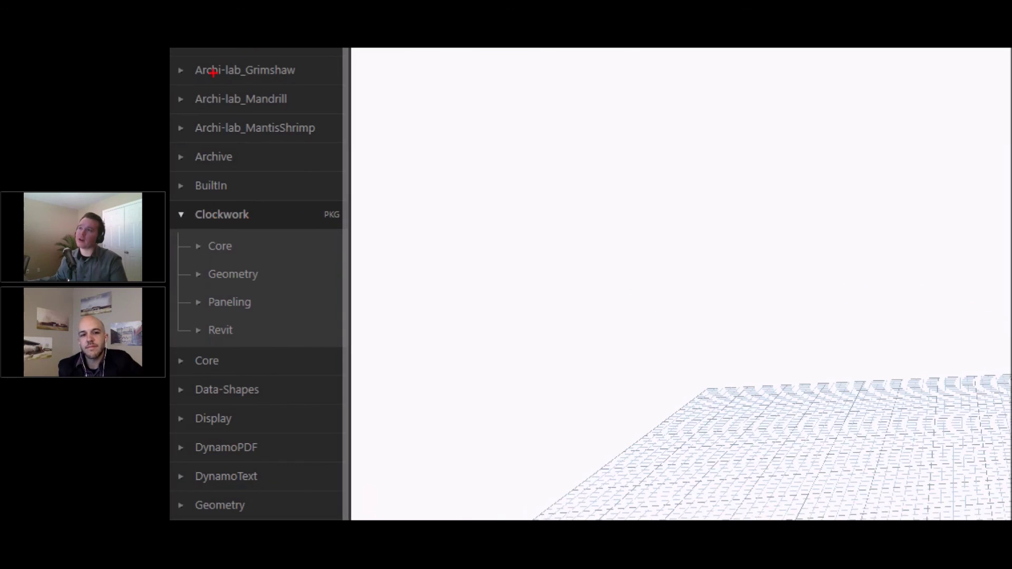
pyautogui.moveTo(343, 55)
pyautogui.mouseDown()
pyautogui.moveTo(390, 238)
pyautogui.moveTo(393, 375)
pyautogui.moveTo(298, 345)
pyautogui.mouseUp()
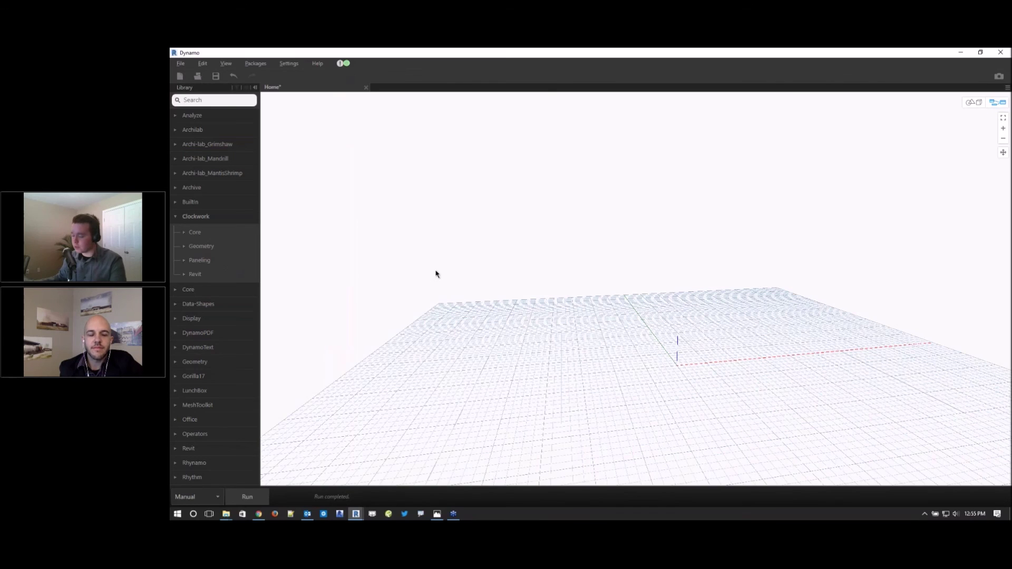
pyautogui.rightClick(435, 274)
pyautogui.write('element.type')
pyautogui.click(506, 330)
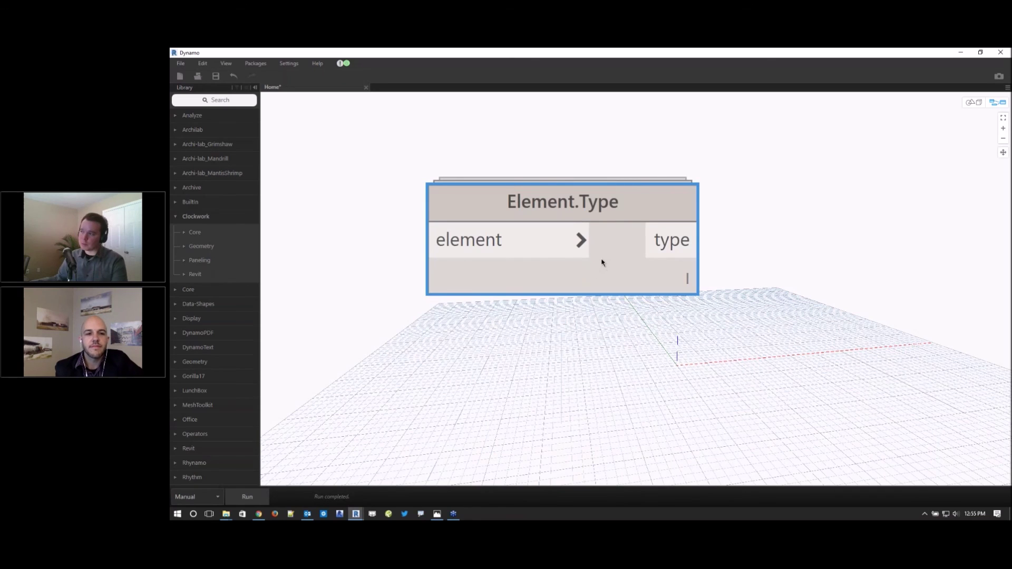
pyautogui.moveTo(605, 263)
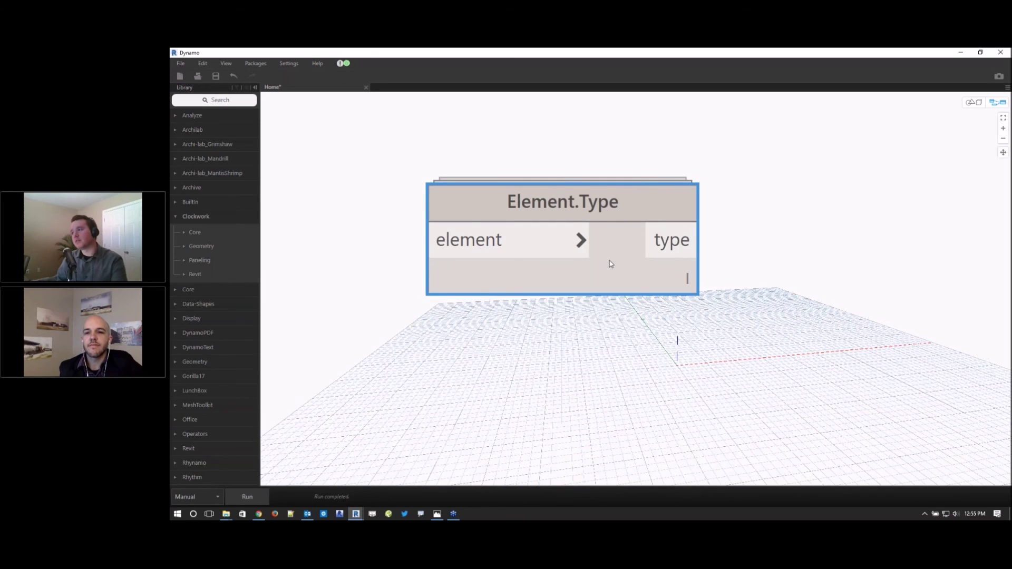
pyautogui.doubleClick(609, 261)
pyautogui.click(329, 90)
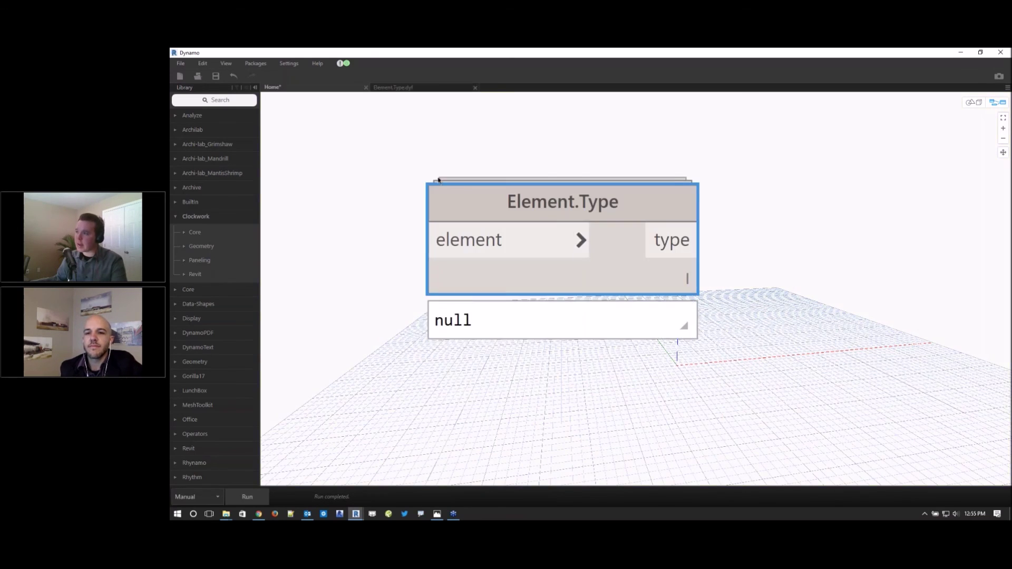
# - Inspect the Python Script's .GetElement(item.GetTypeId()) code on line 9, then cancel without saving
pyautogui.doubleClick(596, 262)
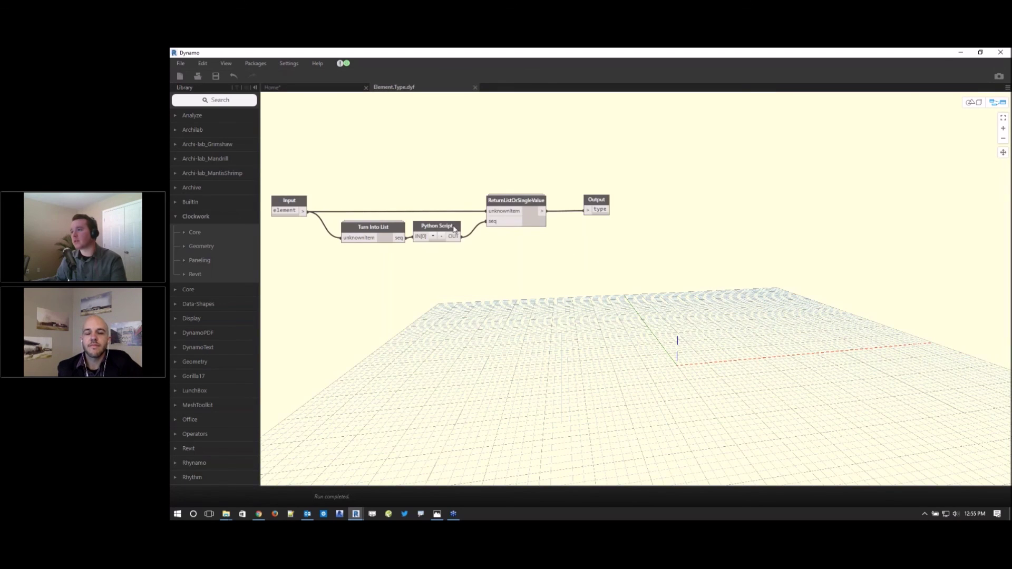
pyautogui.scroll(4, 467, 226)
pyautogui.scroll(5, 467, 225)
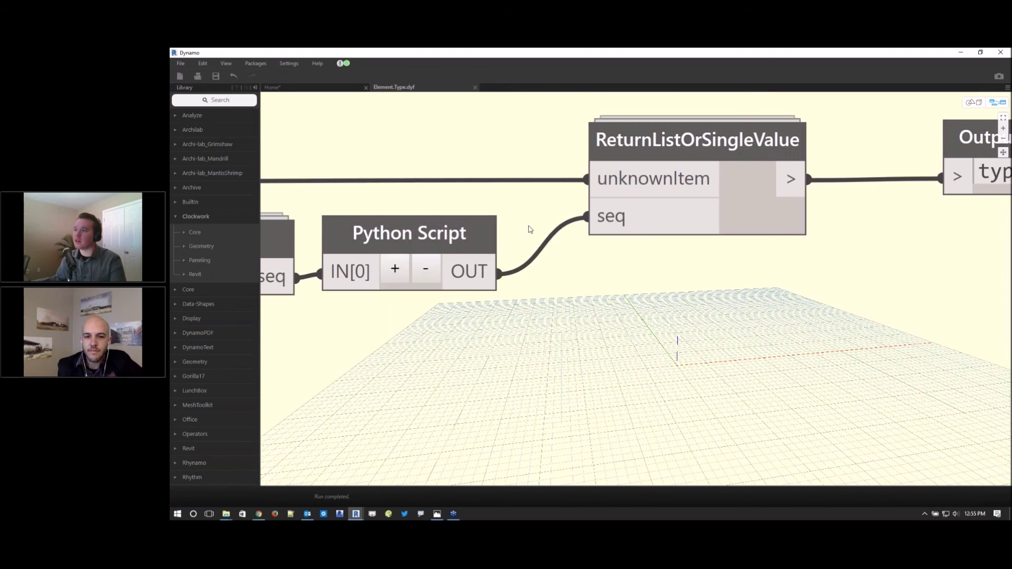
pyautogui.rightClick(564, 224)
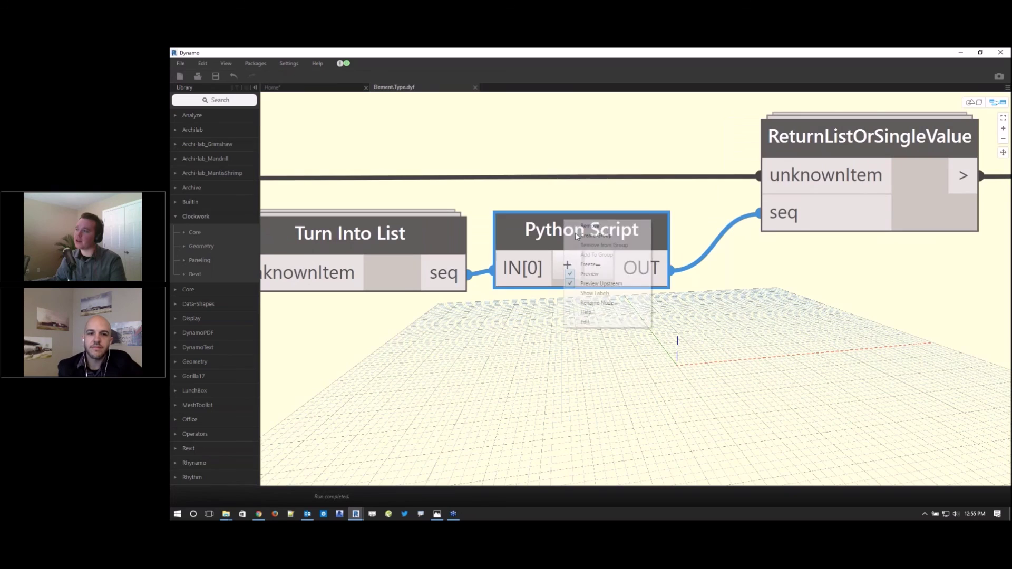
pyautogui.click(599, 322)
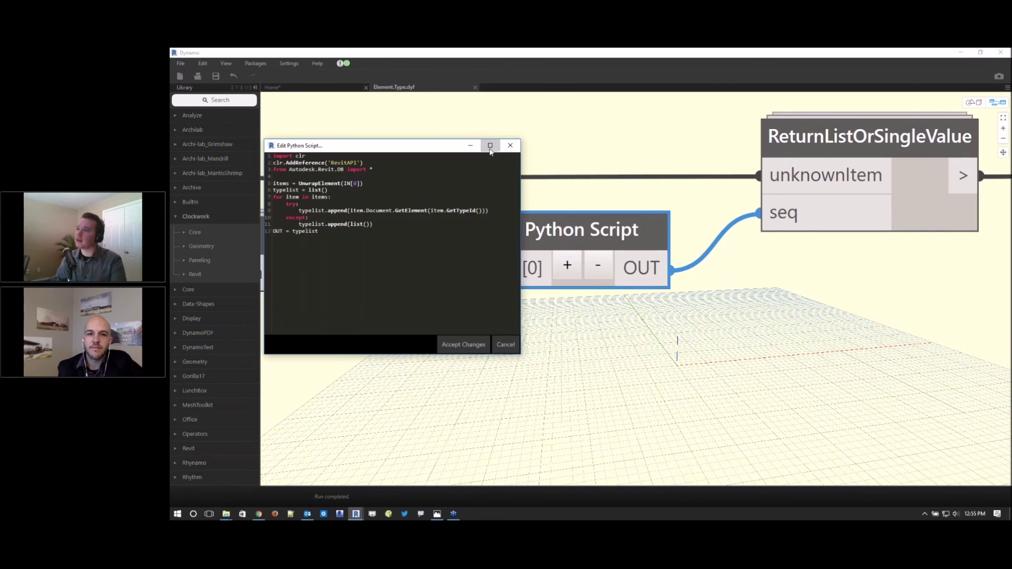
pyautogui.click(491, 146)
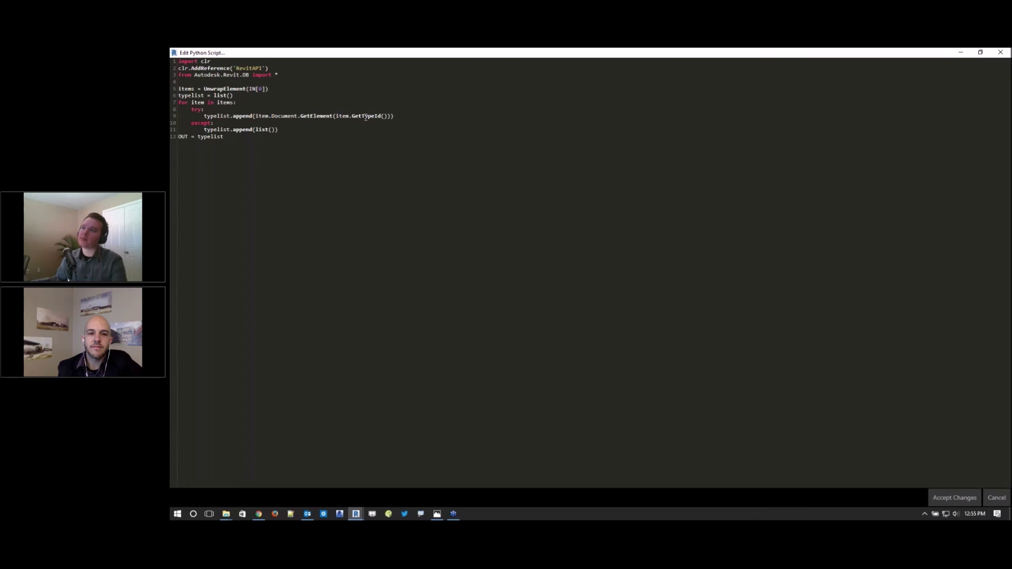
pyautogui.moveTo(395, 116); pyautogui.dragTo(297, 117)
pyautogui.click(297, 117)
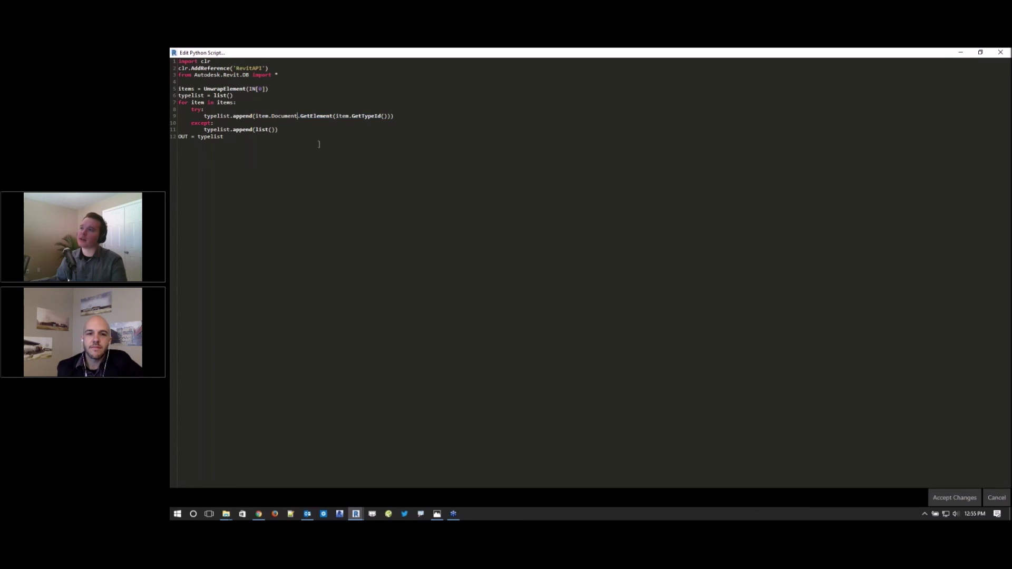
pyautogui.keyDown('shift'); pyautogui.click(391, 116); pyautogui.keyUp('shift')
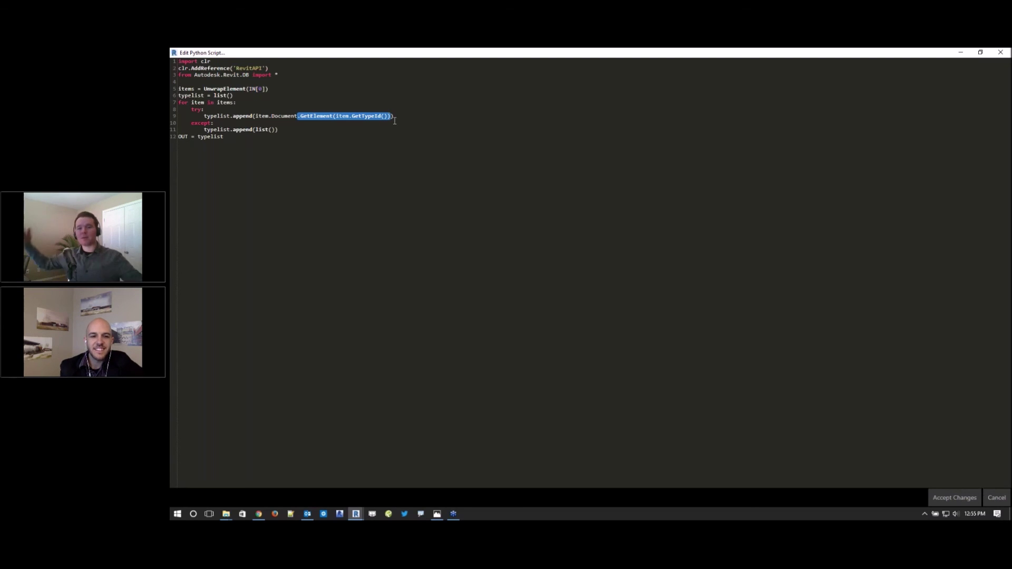
pyautogui.click(998, 500)
# - Delete the Element.Type node and switch to the web browser
pyautogui.click(692, 374)
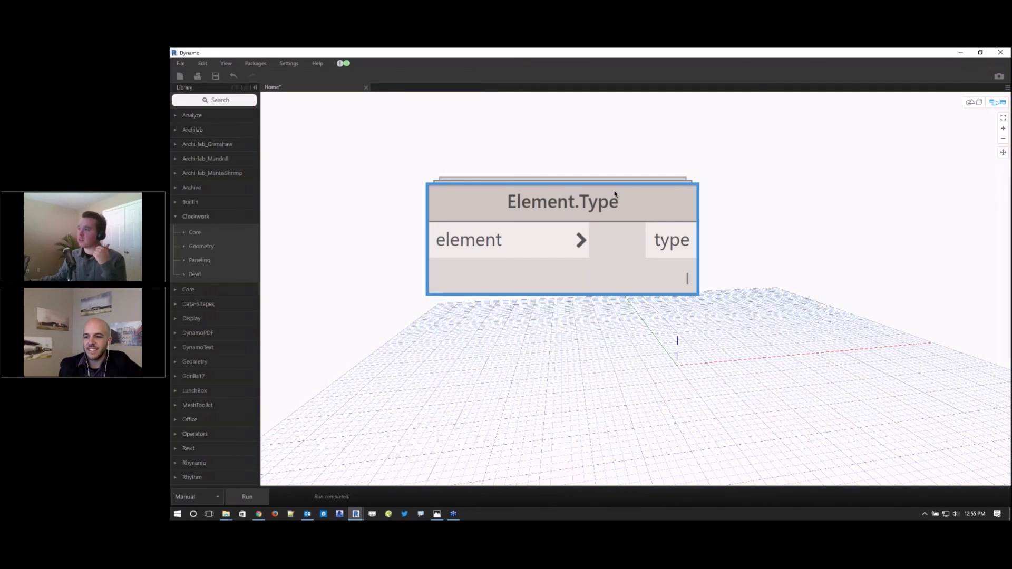
pyautogui.rightClick(616, 199)
pyautogui.click(629, 210)
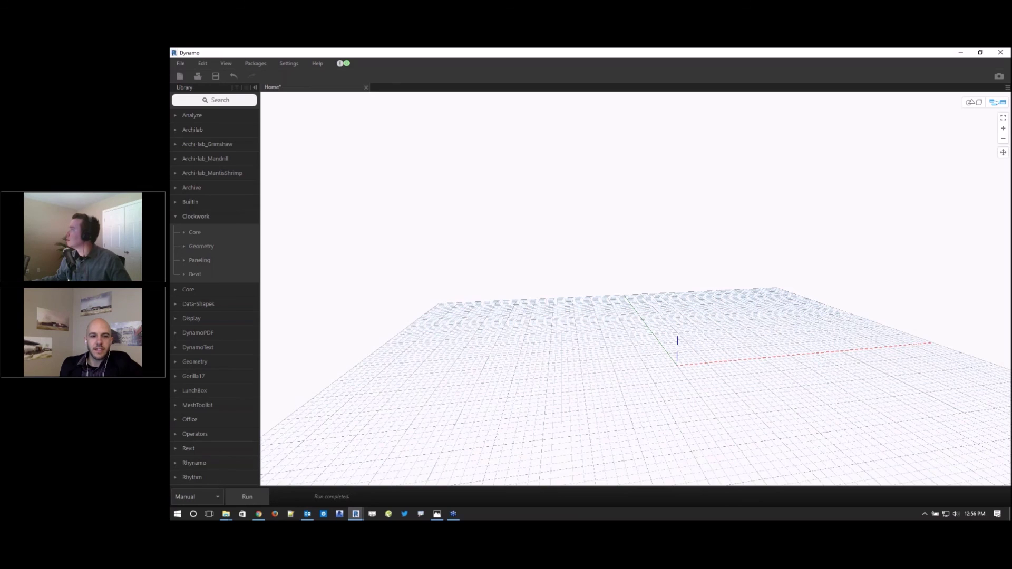
pyautogui.hotkey('alt', 'Tab')
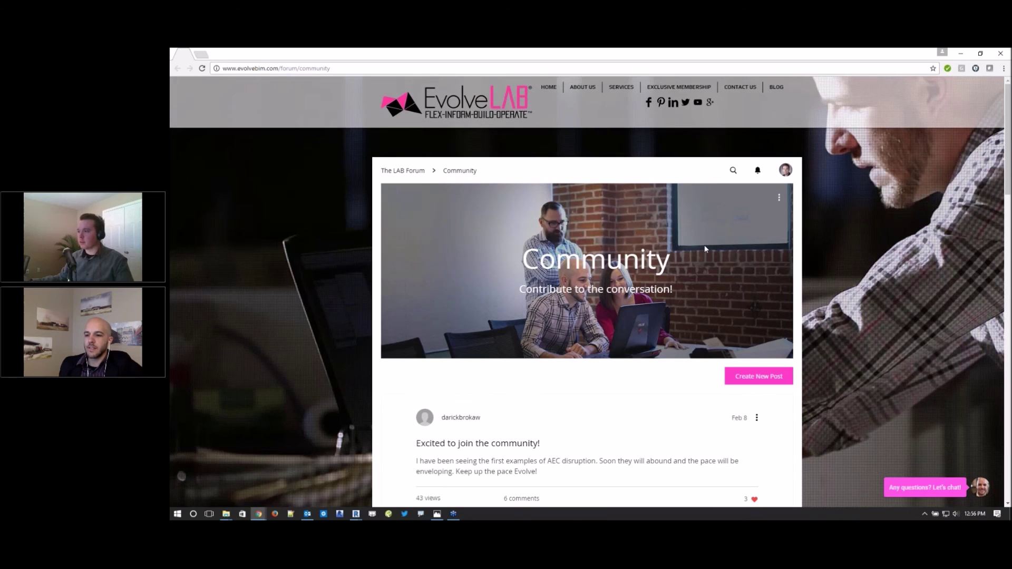
# - Browse the EvolveLAB forum's community posts, then return to the Prezi 'Exclusive Membership - Free' slide
pyautogui.scroll(-1, 668, 262)
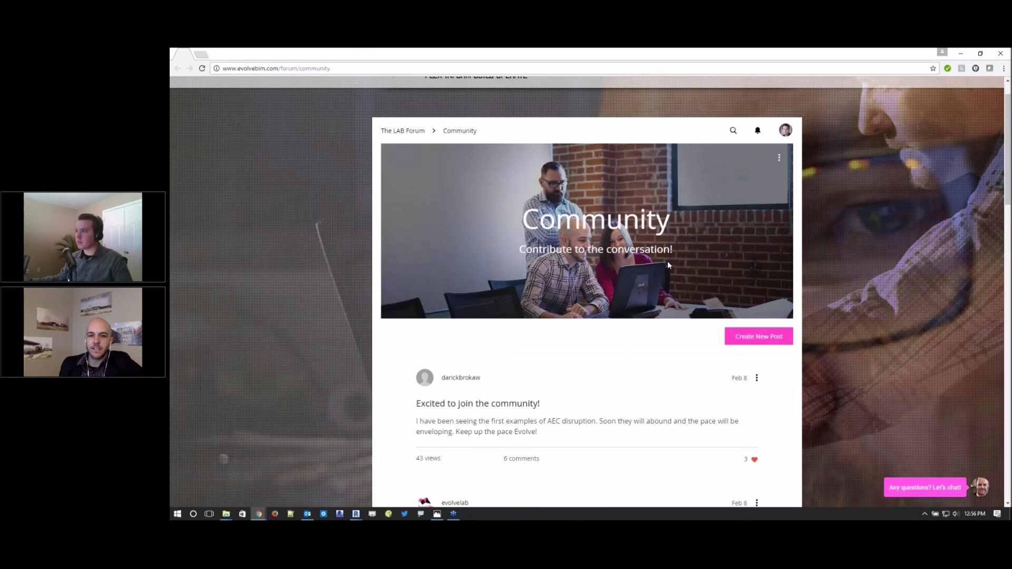
pyautogui.scroll(-1, 669, 264)
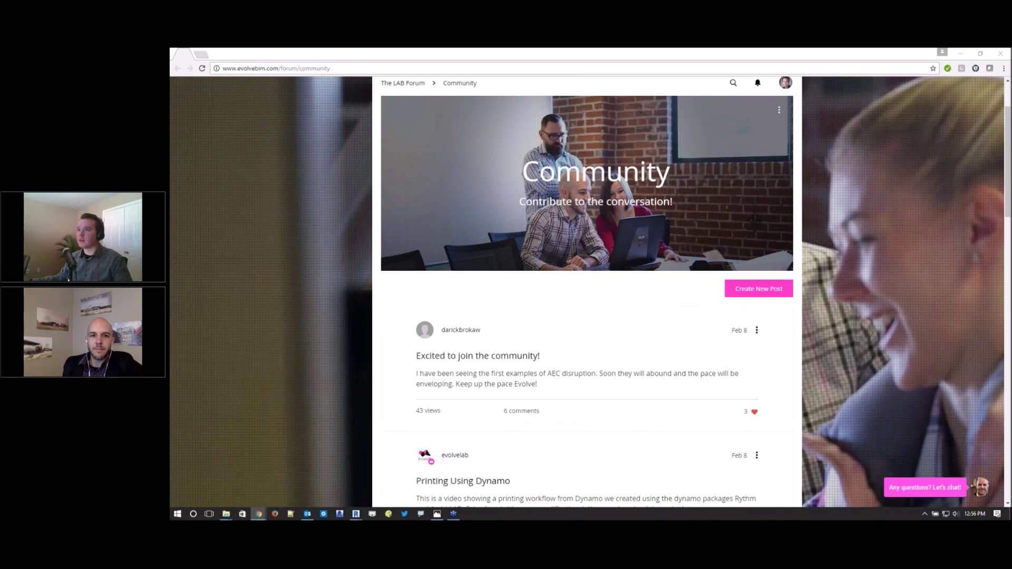
pyautogui.click(185, 56)
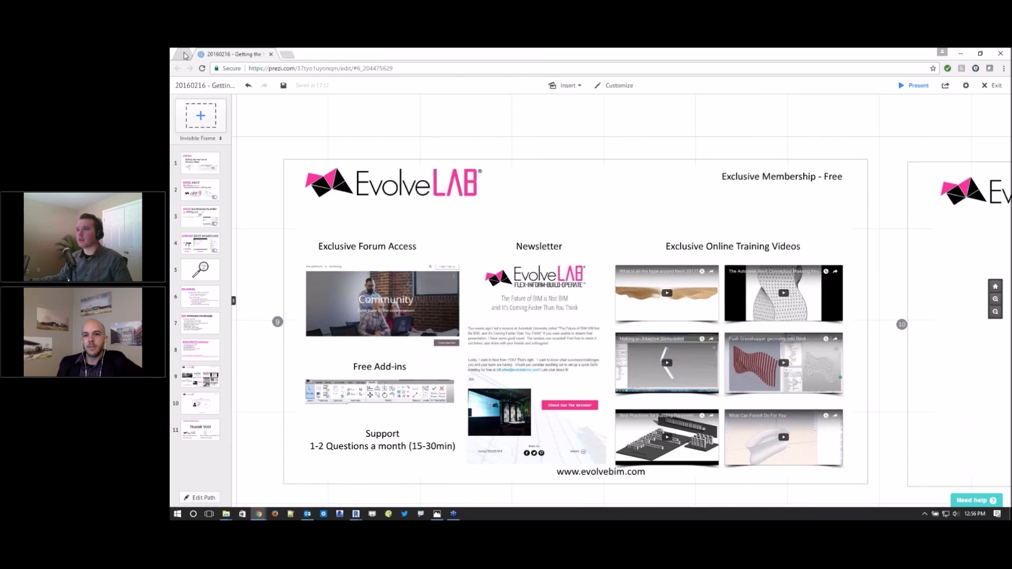
pyautogui.click(185, 55)
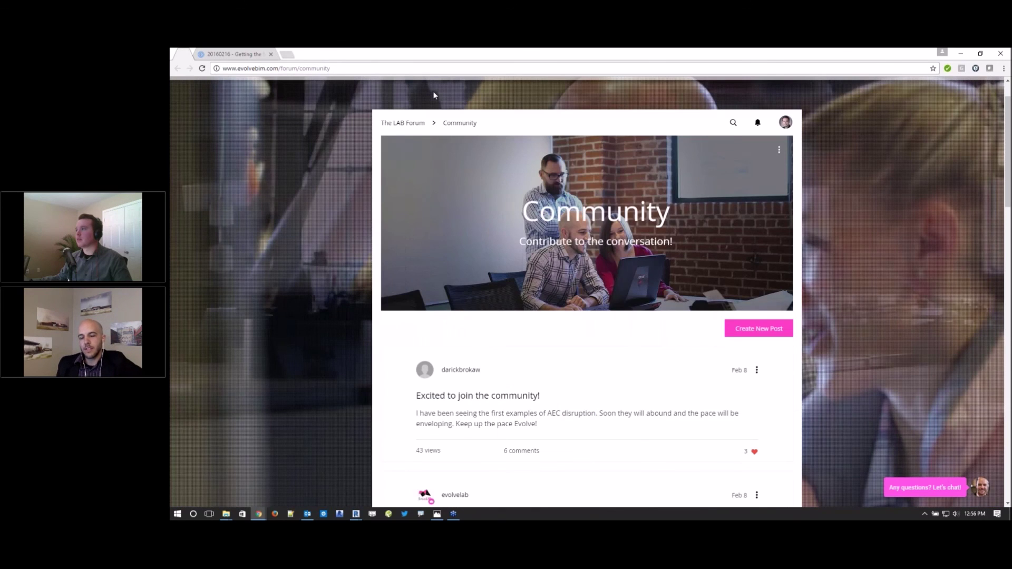
pyautogui.scroll(2, 433, 95)
pyautogui.moveTo(656, 89)
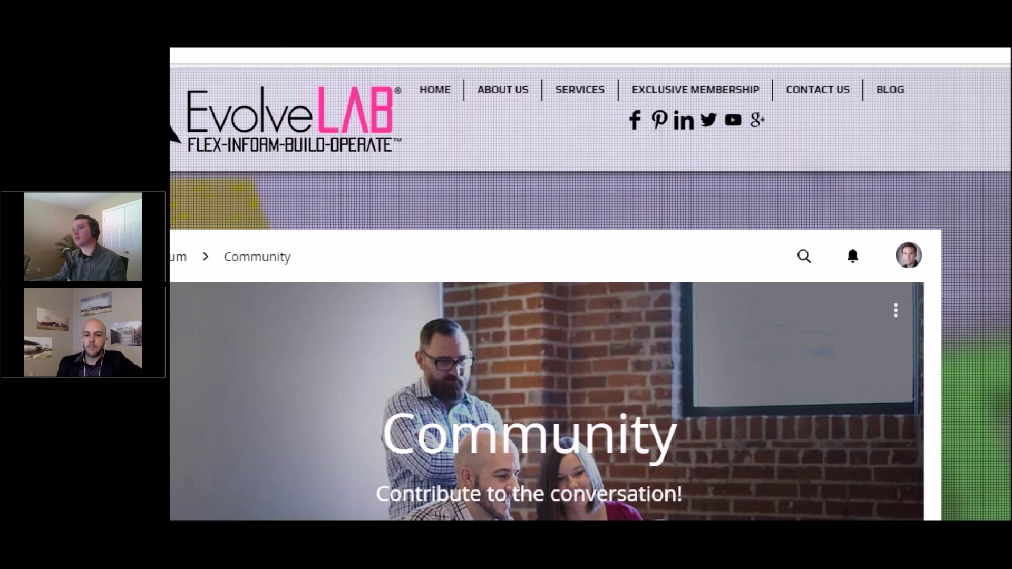
pyautogui.moveTo(695, 103)
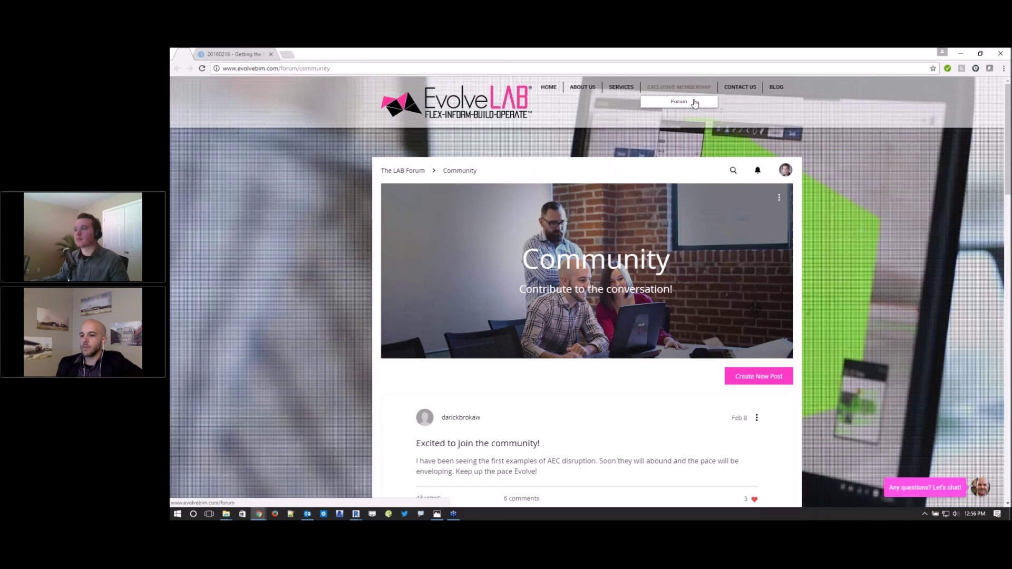
pyautogui.scroll(-6, 634, 286)
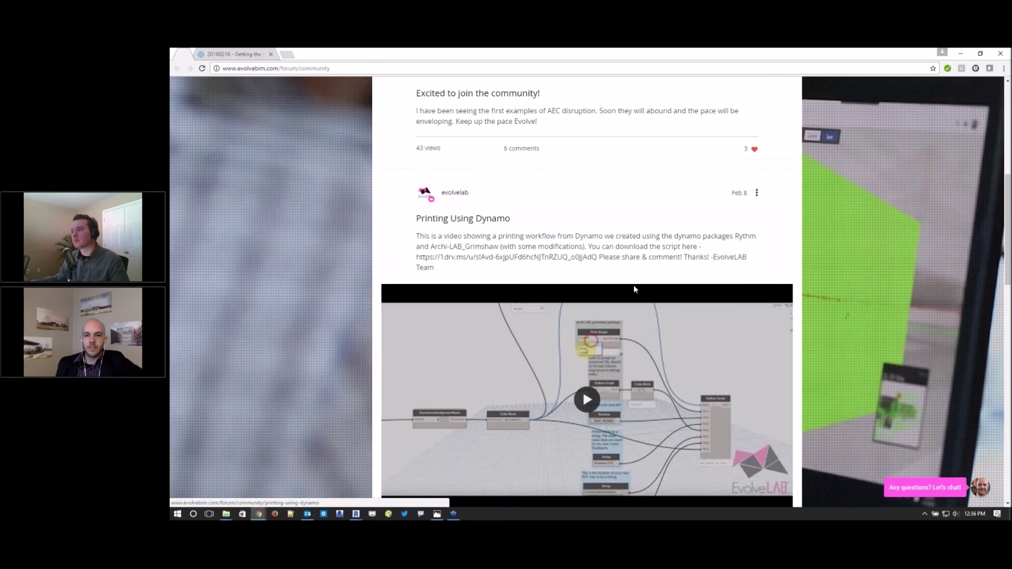
pyautogui.scroll(-10, 634, 286)
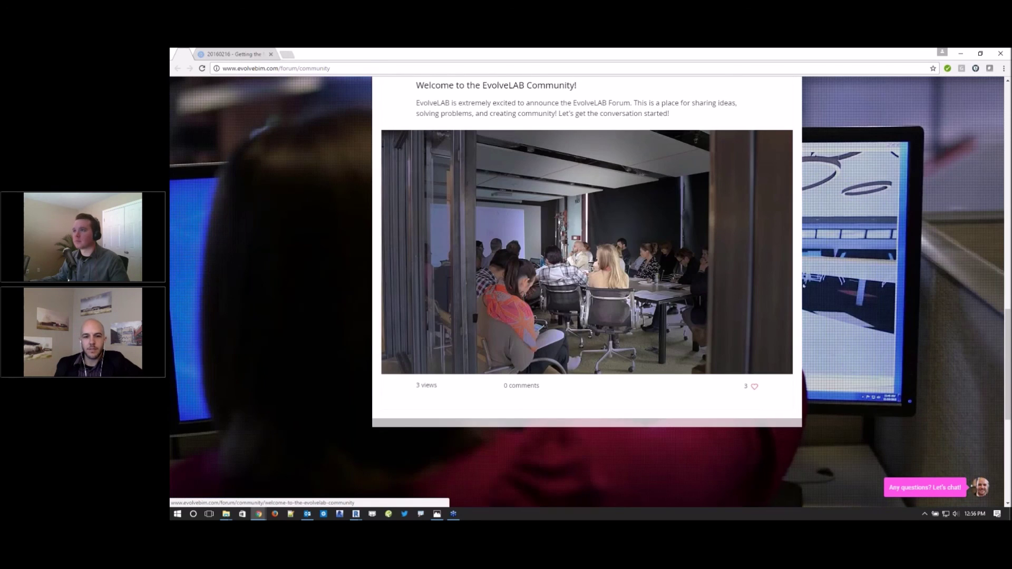
pyautogui.scroll(-5, 587, 290)
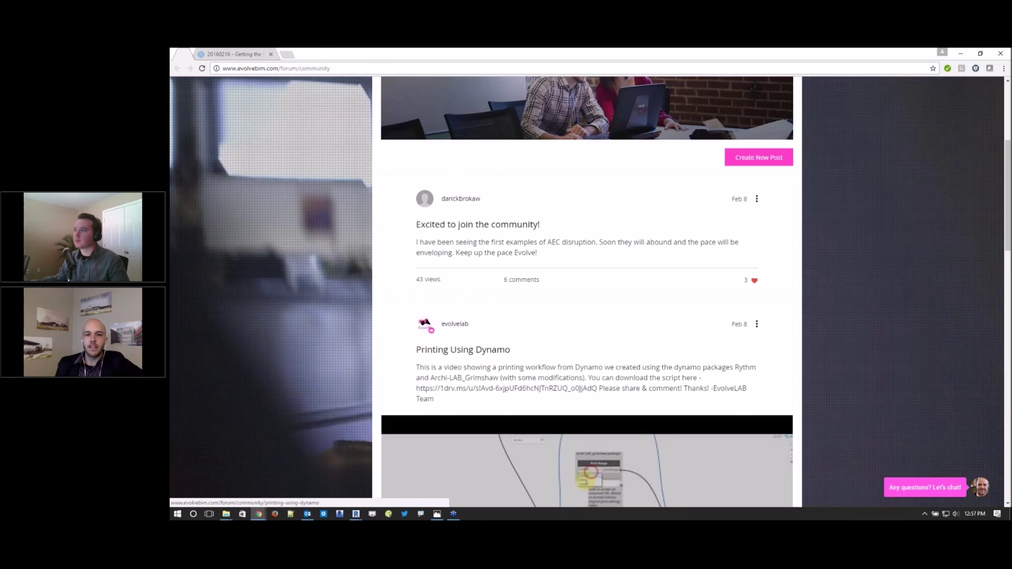
pyautogui.scroll(4, 587, 290)
pyautogui.hotkey('alt', 'Left')
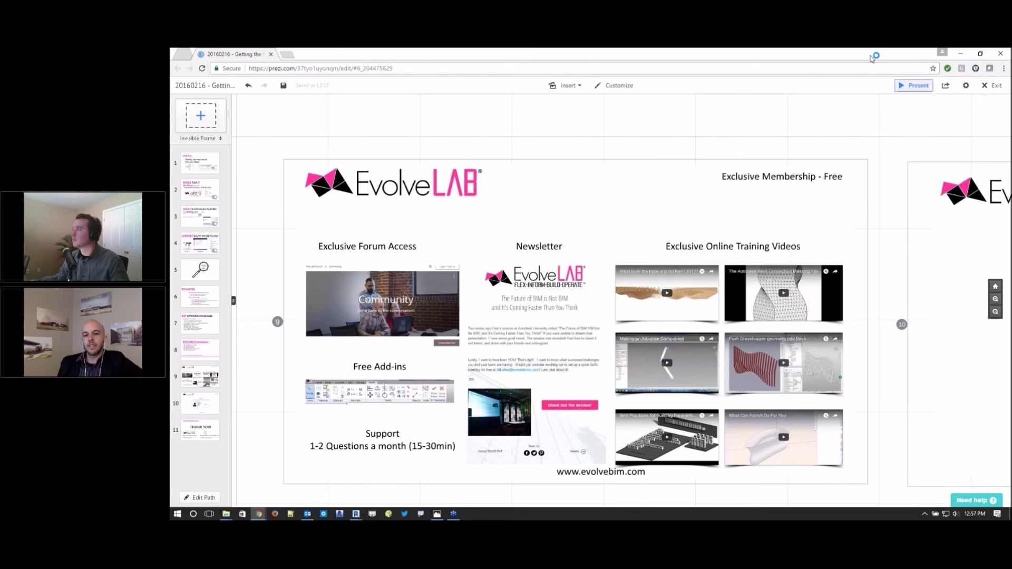
pyautogui.click(914, 85)
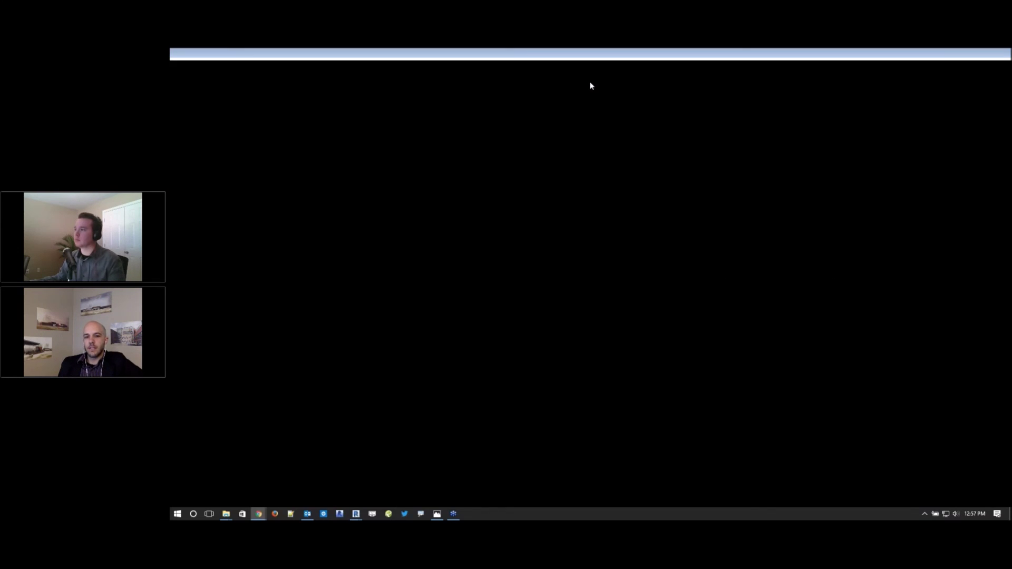
pyautogui.press('Escape')
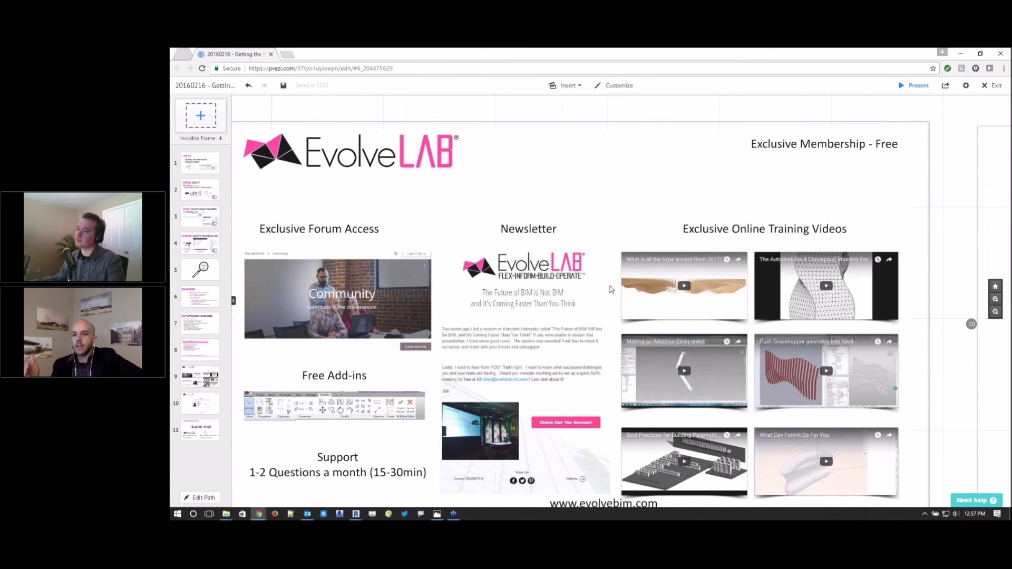
pyautogui.doubleClick(611, 205)
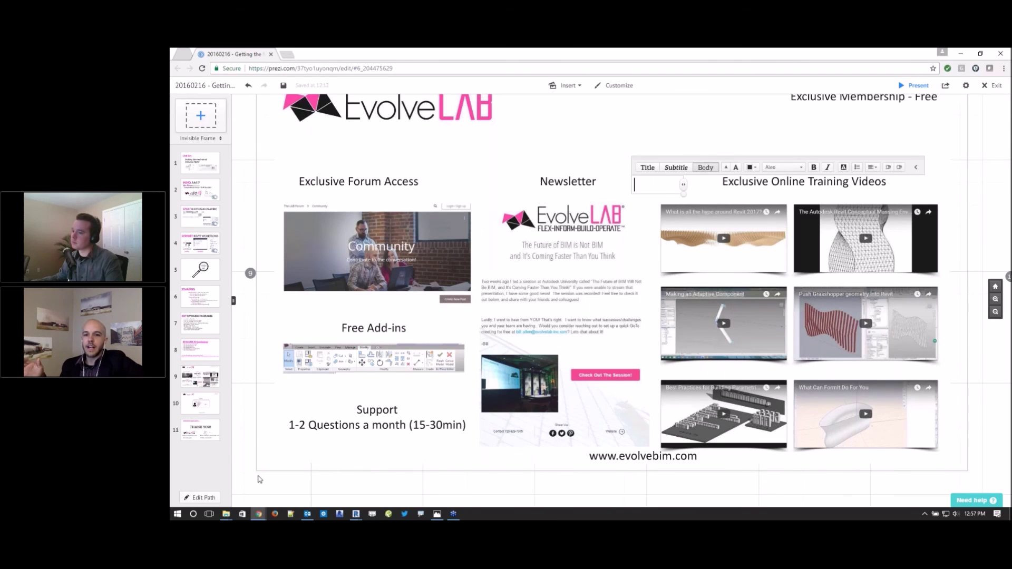
pyautogui.press('Escape')
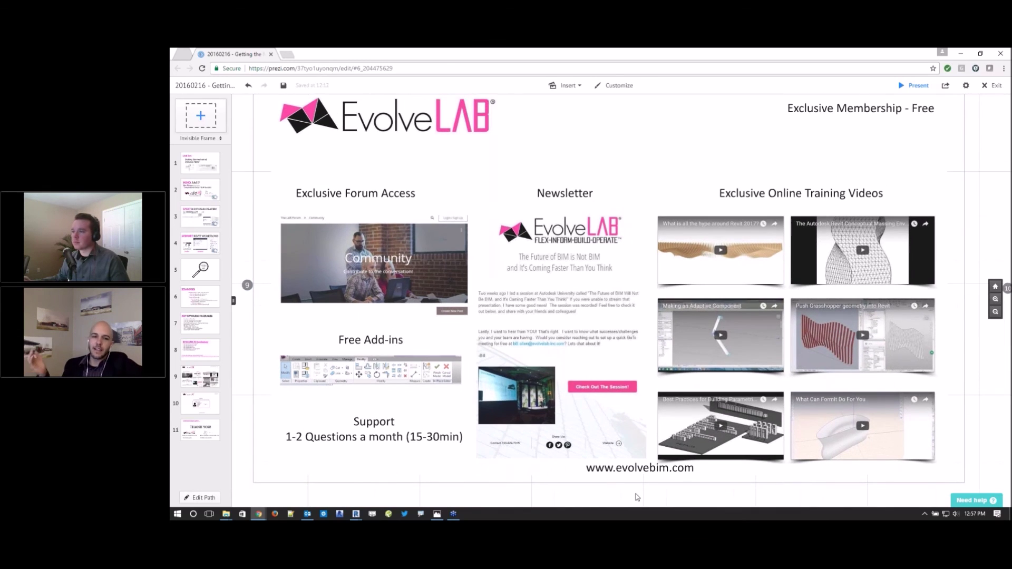
# - Toggle between slide 9 and the slide 10 Paid Service pricing, then advance to slide 11, THANK YOU!
pyautogui.click(204, 405)
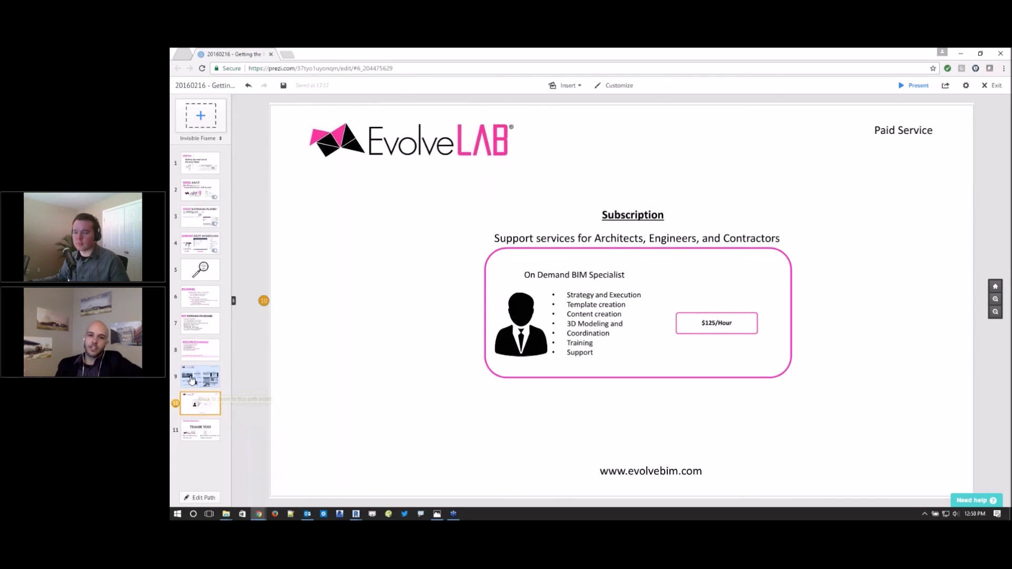
pyautogui.click(191, 378)
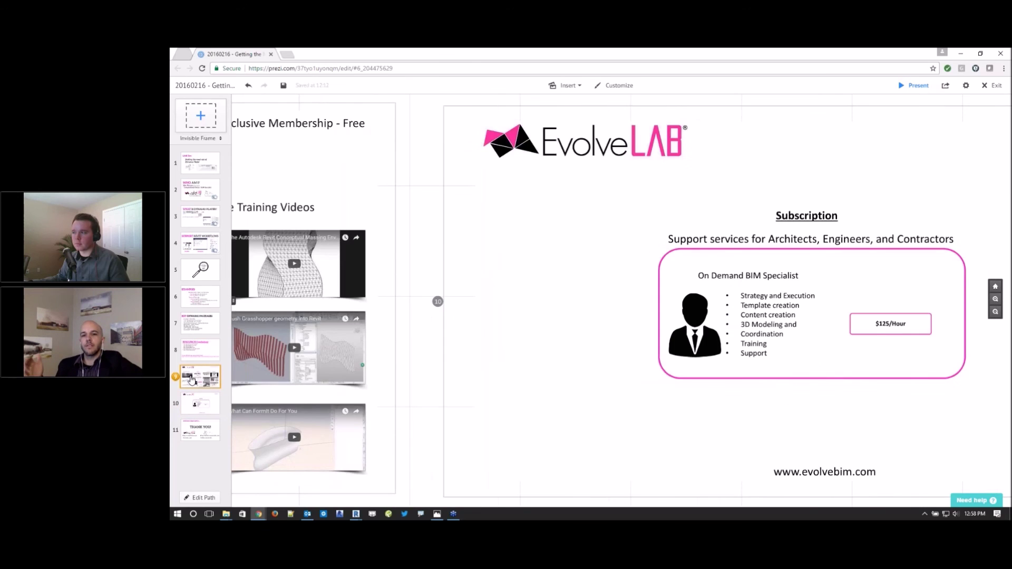
pyautogui.click(197, 404)
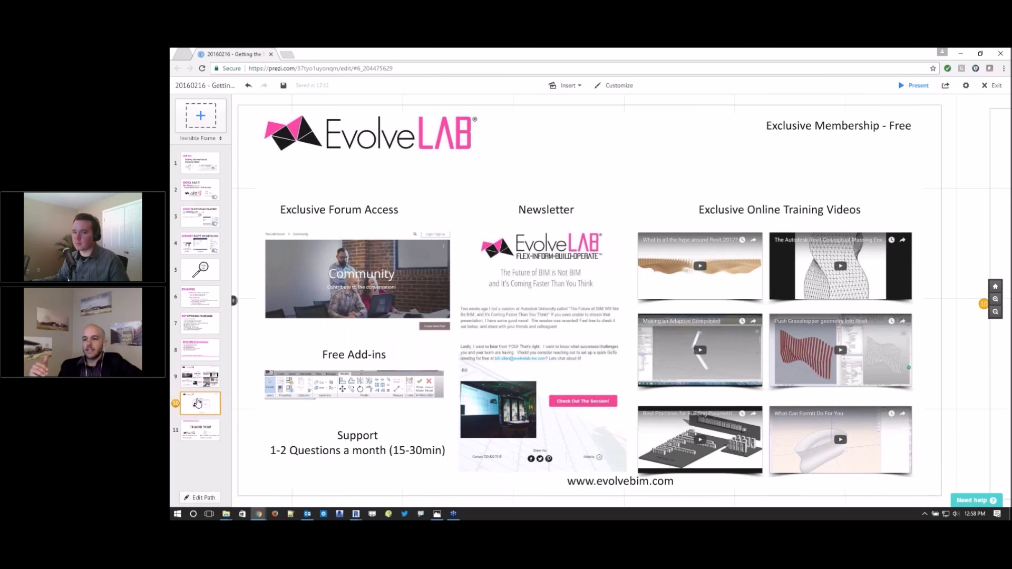
pyautogui.click(202, 385)
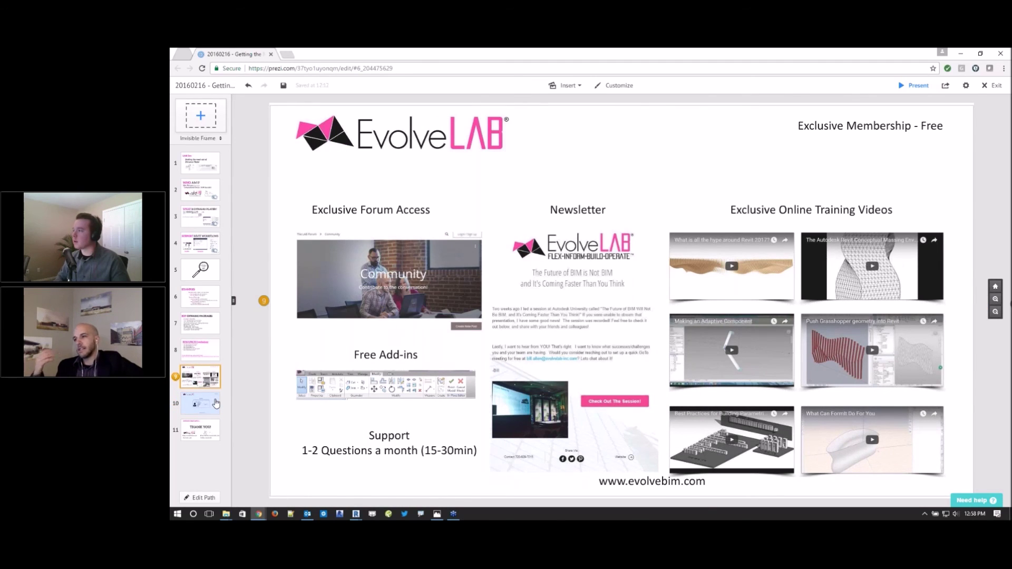
pyautogui.click(216, 404)
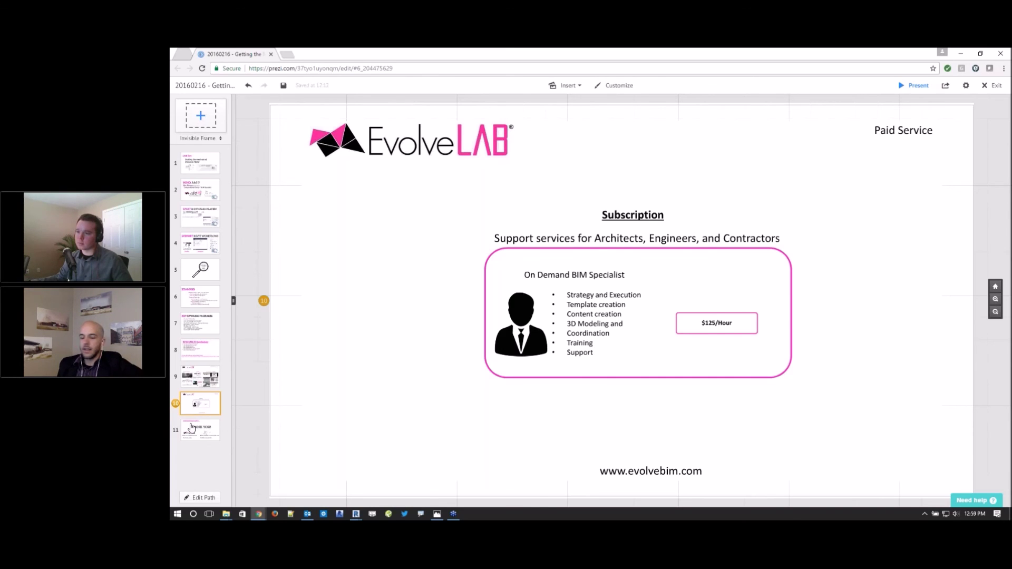
pyautogui.click(210, 433)
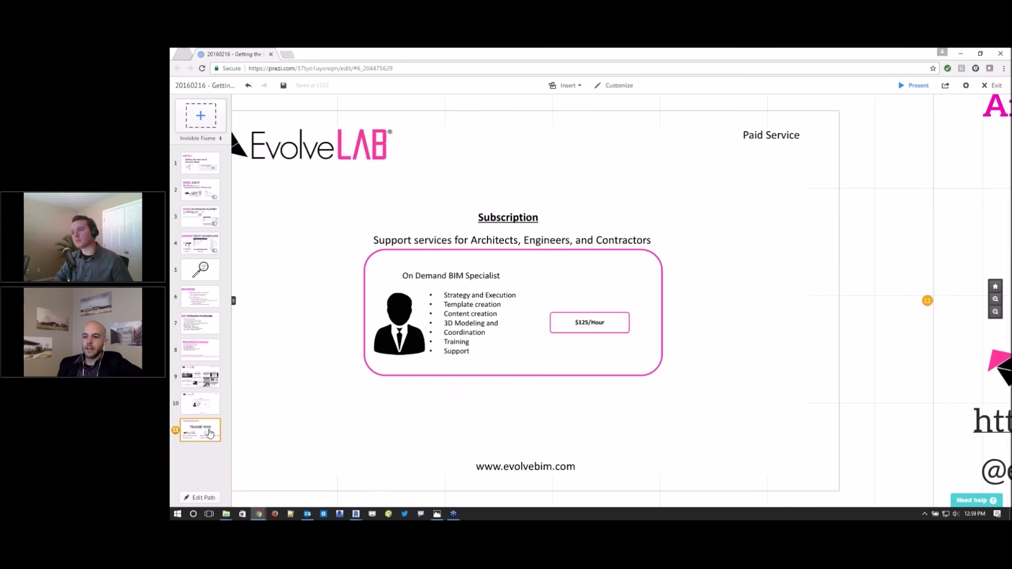